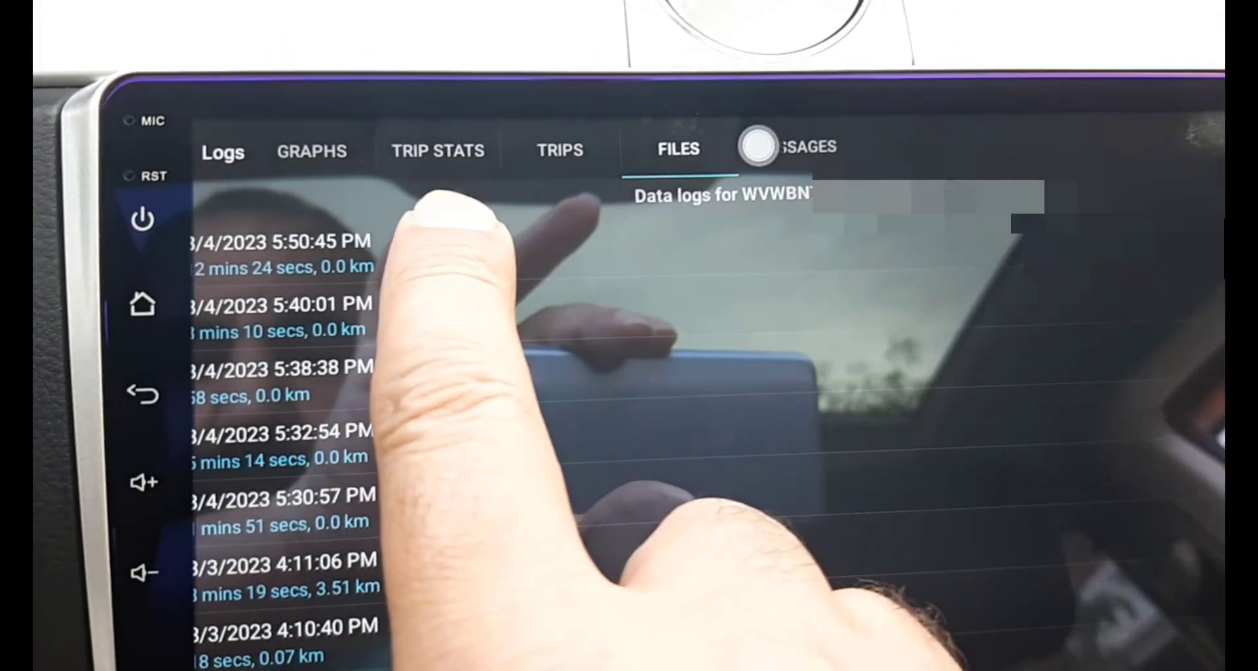
# - Open the details of the data log dated 8/4/2023 5:50:45 PM and bring up its sharing options
pyautogui.click(393, 252)
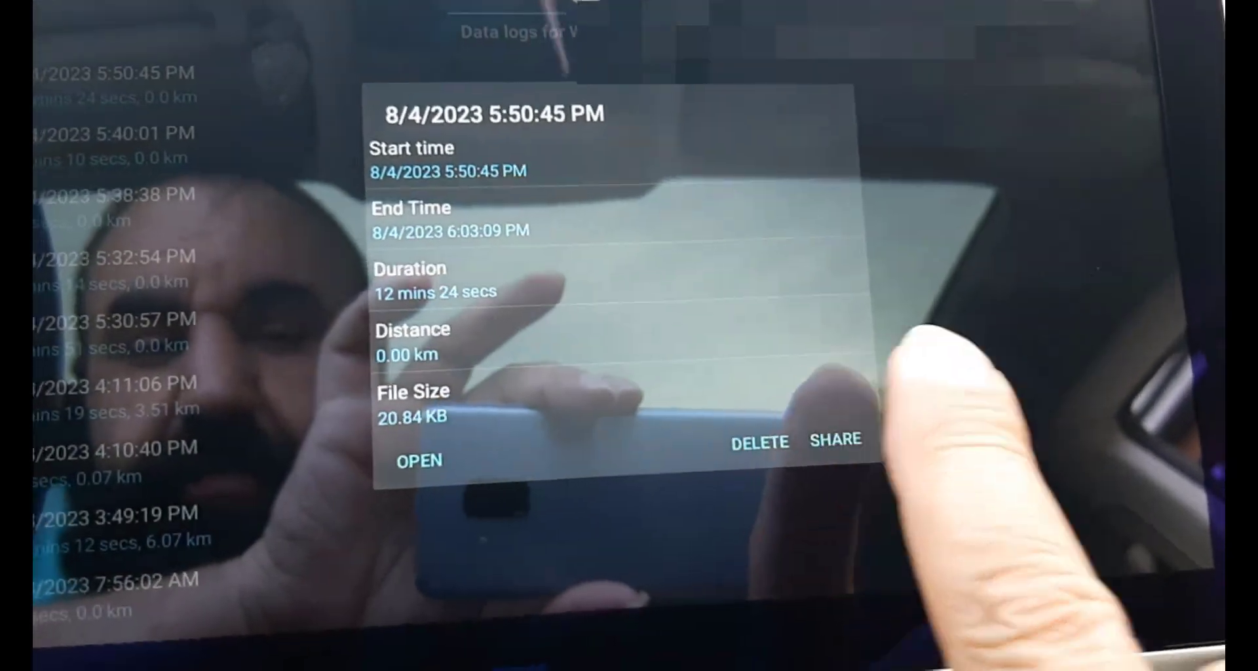
pyautogui.click(835, 439)
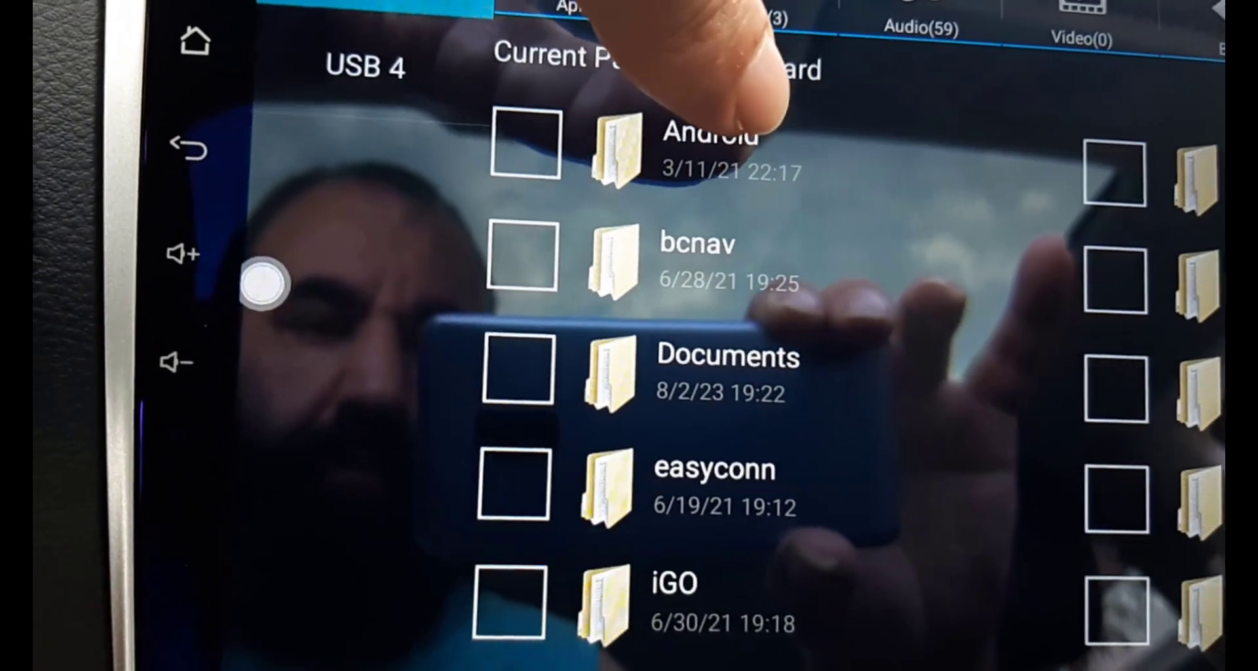
# - Browse internal storage to Android/data/OCTech.Mobile.Applications.TouchScan/files/vehicles and open the vehicle's log folder
pyautogui.click(721, 111)
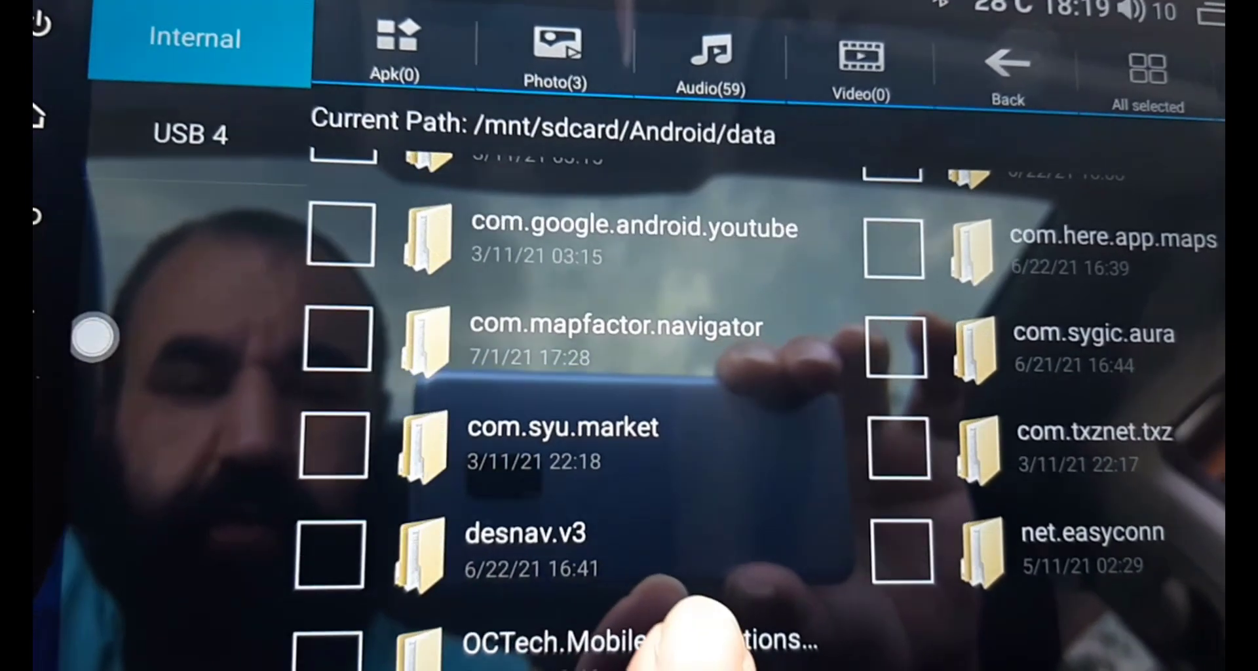
pyautogui.click(655, 639)
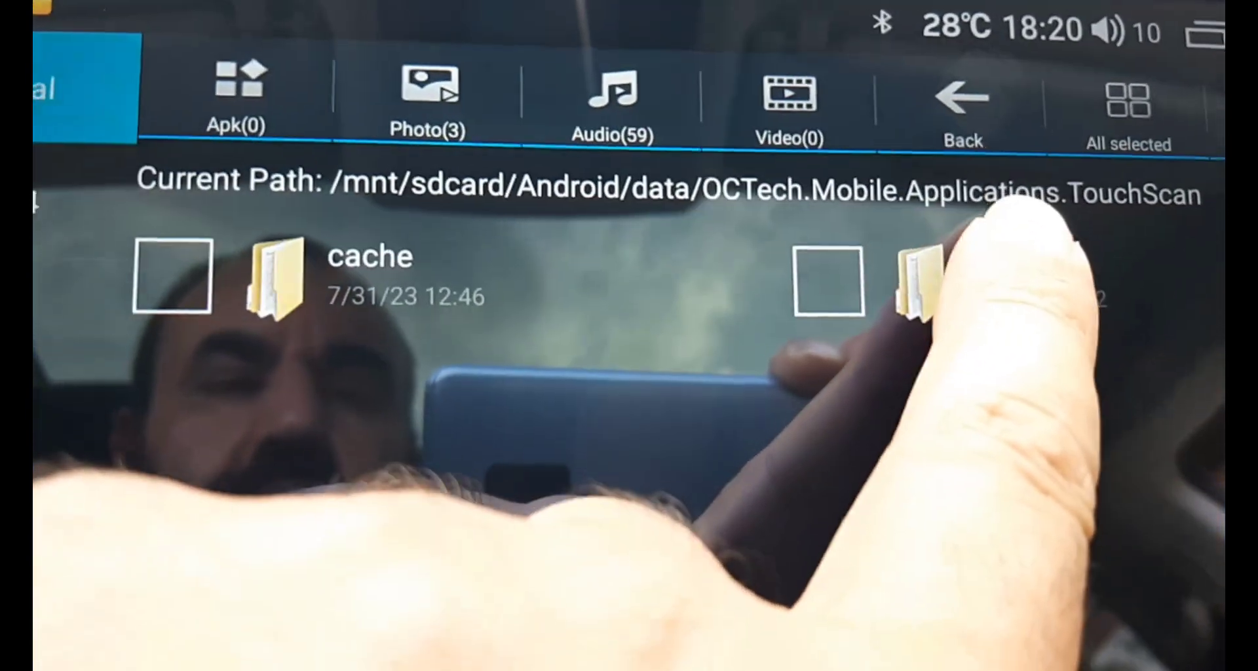
pyautogui.click(1016, 242)
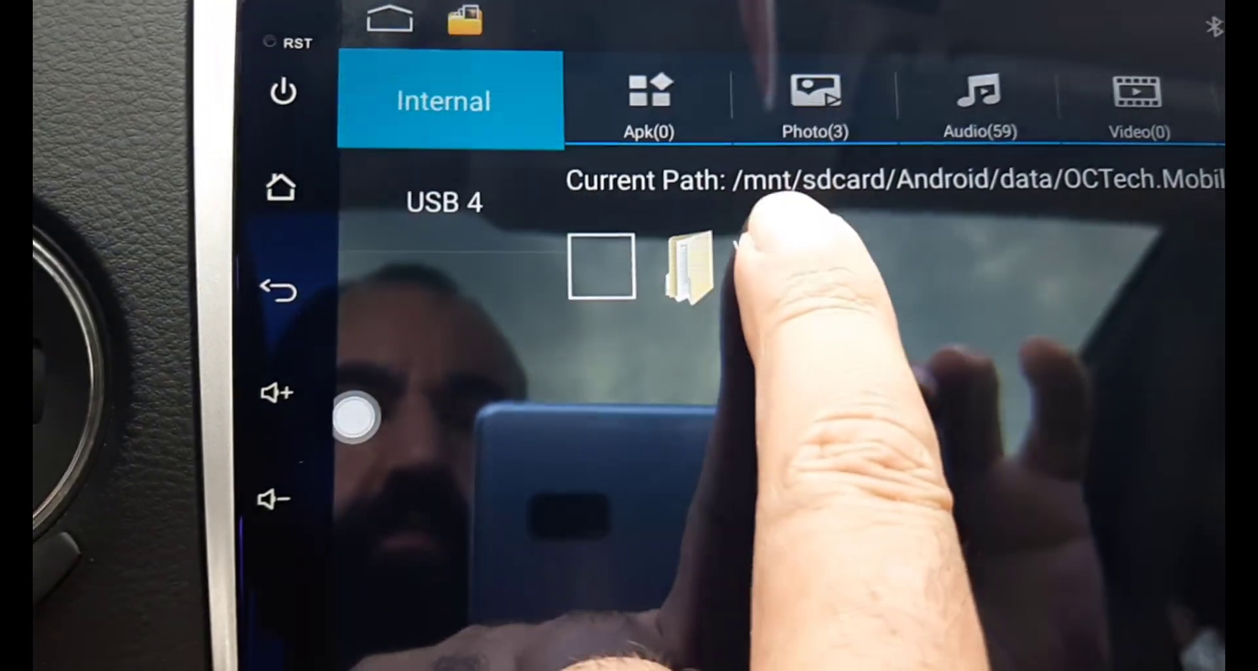
pyautogui.click(786, 328)
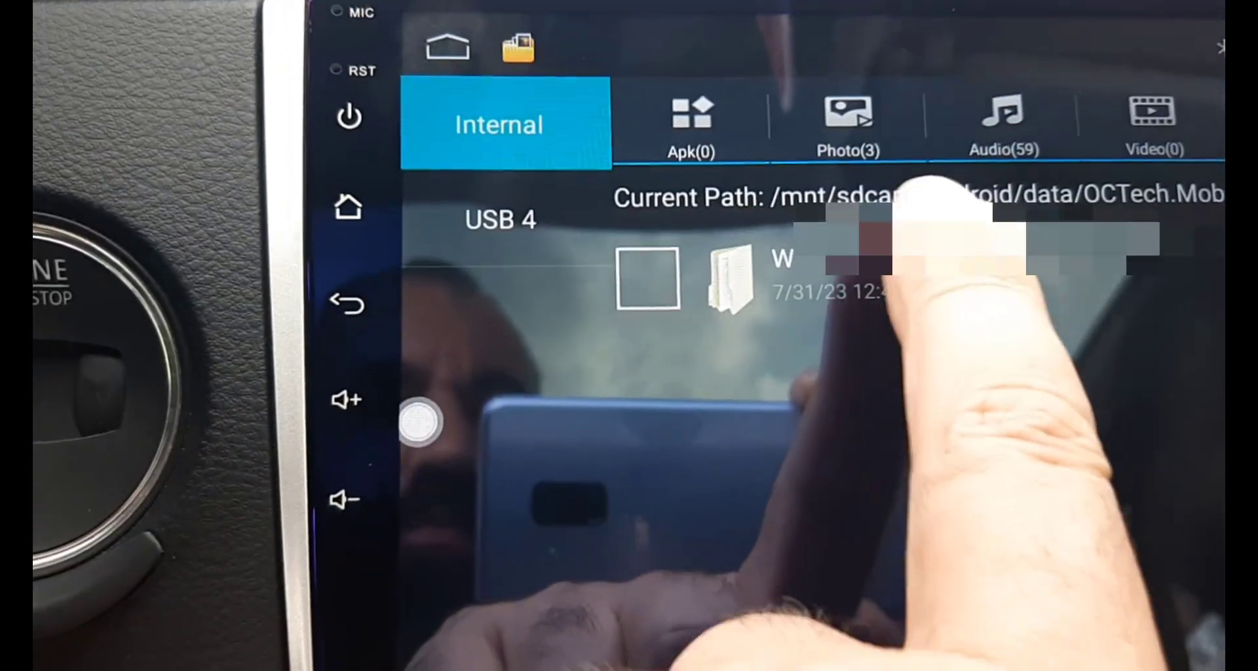
pyautogui.click(760, 197)
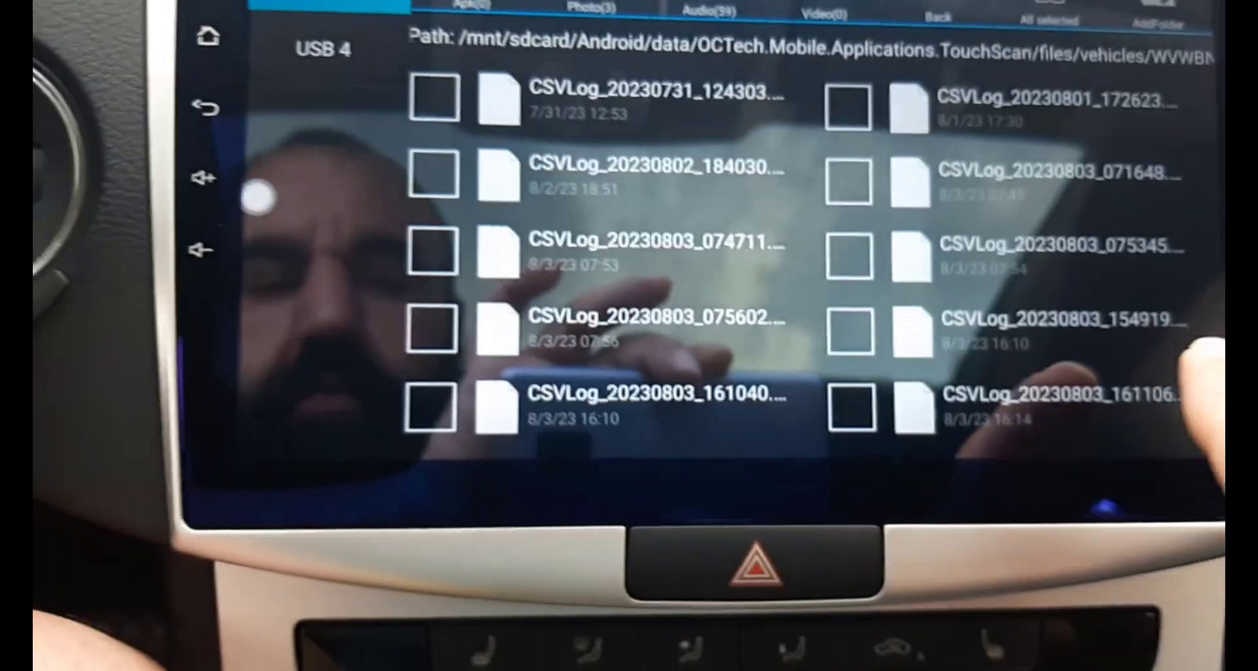
# - Copy the CSV log data from the vehicle's folder and paste it into the root of the USB 4 drive
pyautogui.scroll(-5, 1114, 452)
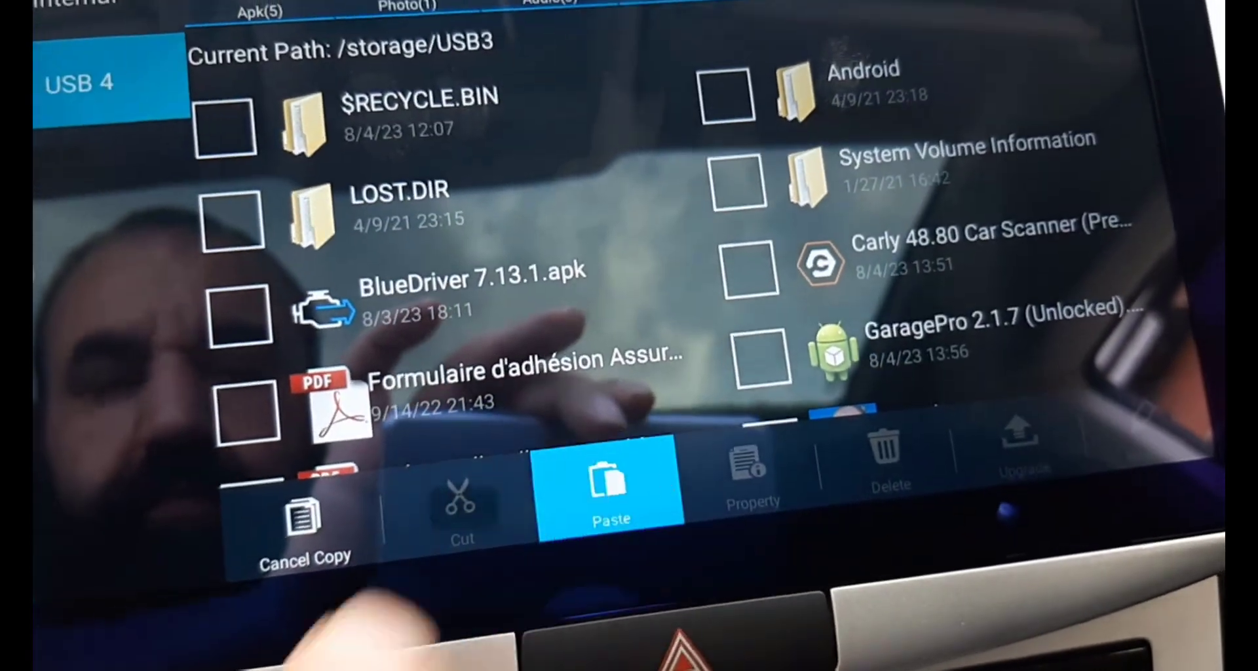
pyautogui.click(608, 488)
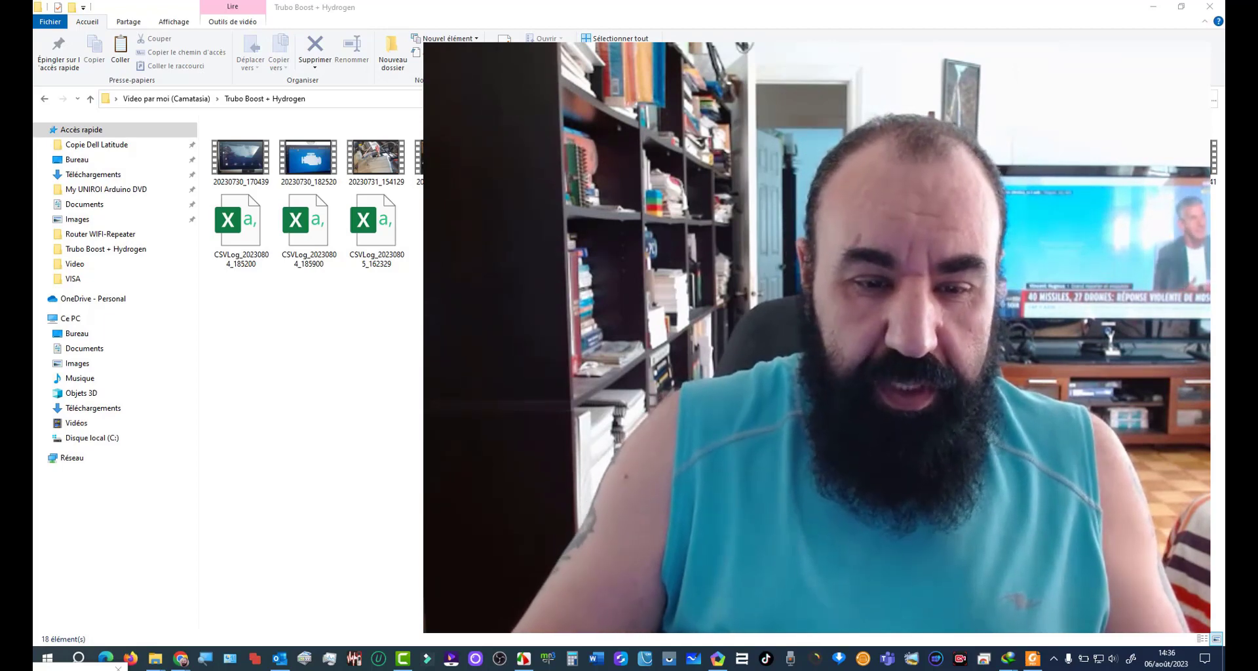
# - Open the CSVLog_20230805_162329 file from the Trubo Boost + Hydrogen folder in Excel
pyautogui.click(383, 247)
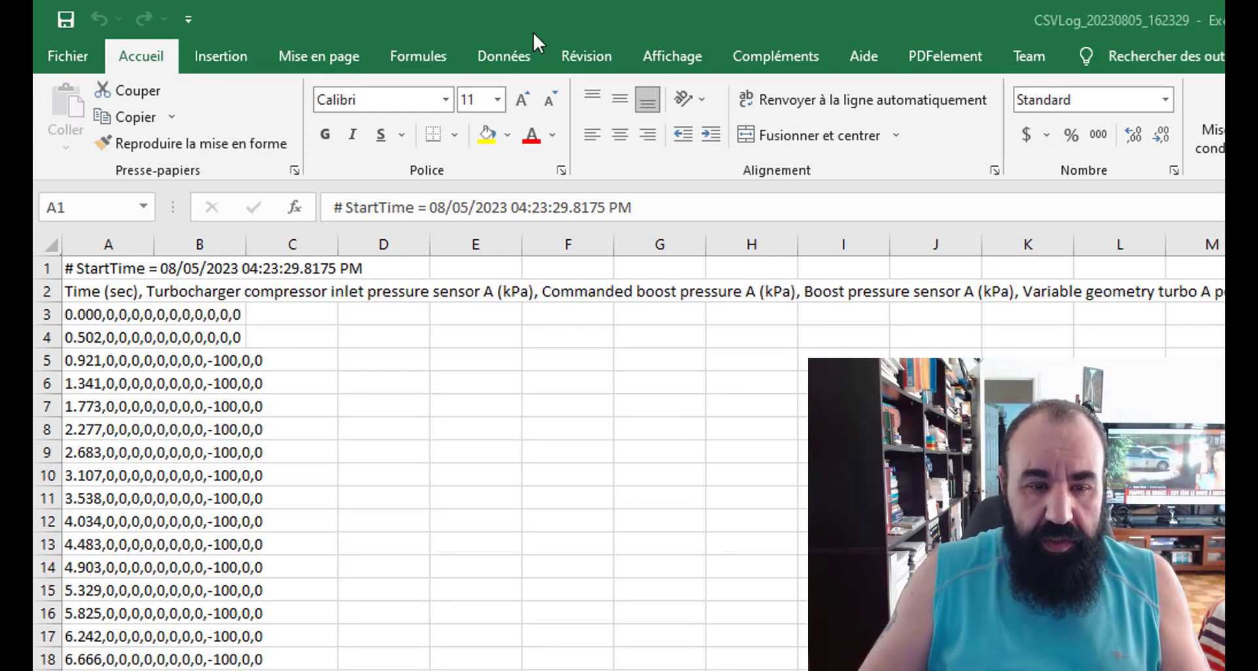
pyautogui.click(506, 54)
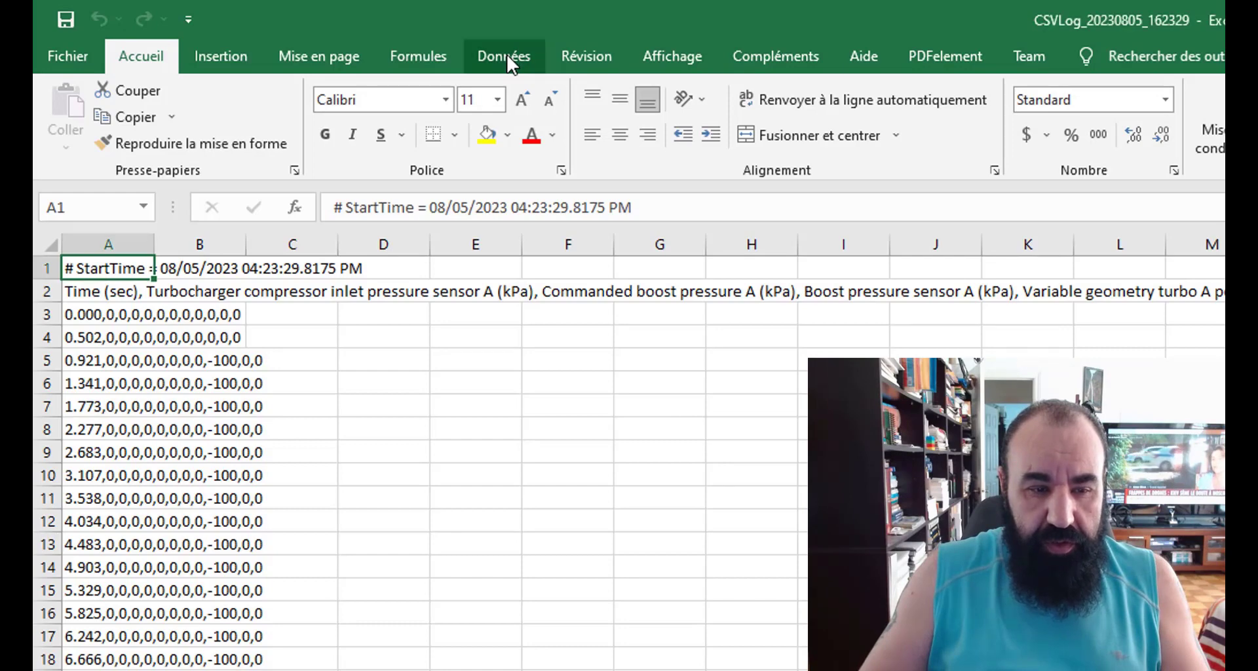
# - Split column A into separate columns as delimited text, with comma instead of tab as the only separator and Standard format
pyautogui.click(506, 56)
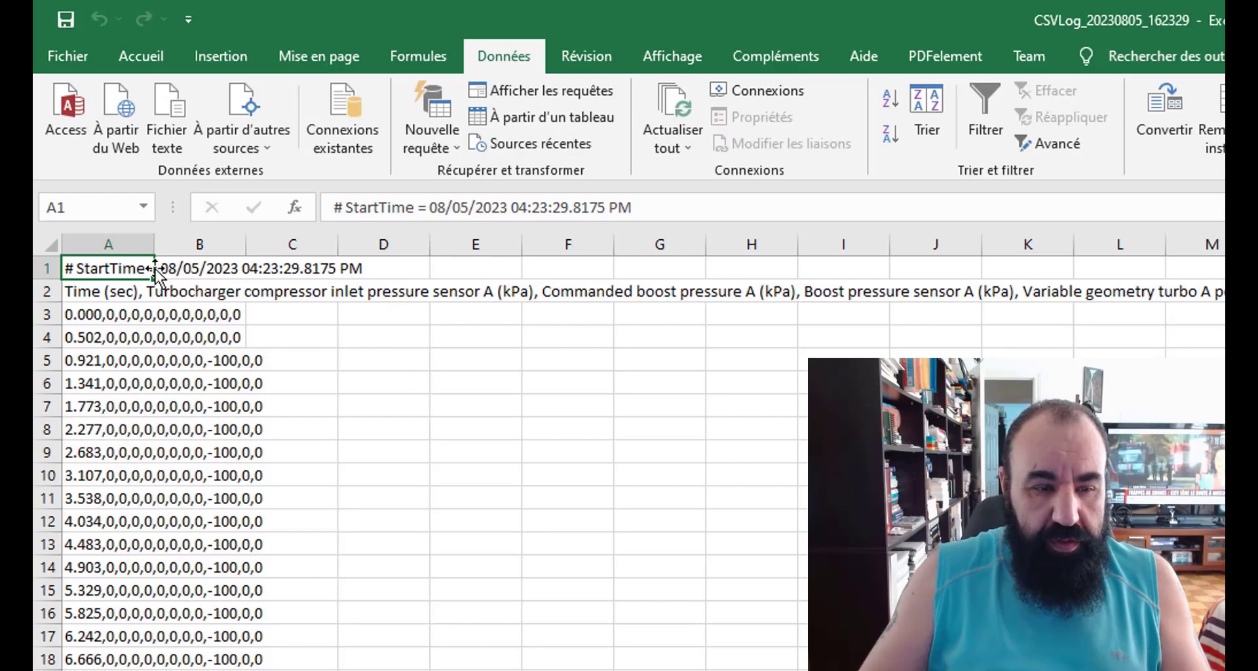
pyautogui.click(126, 242)
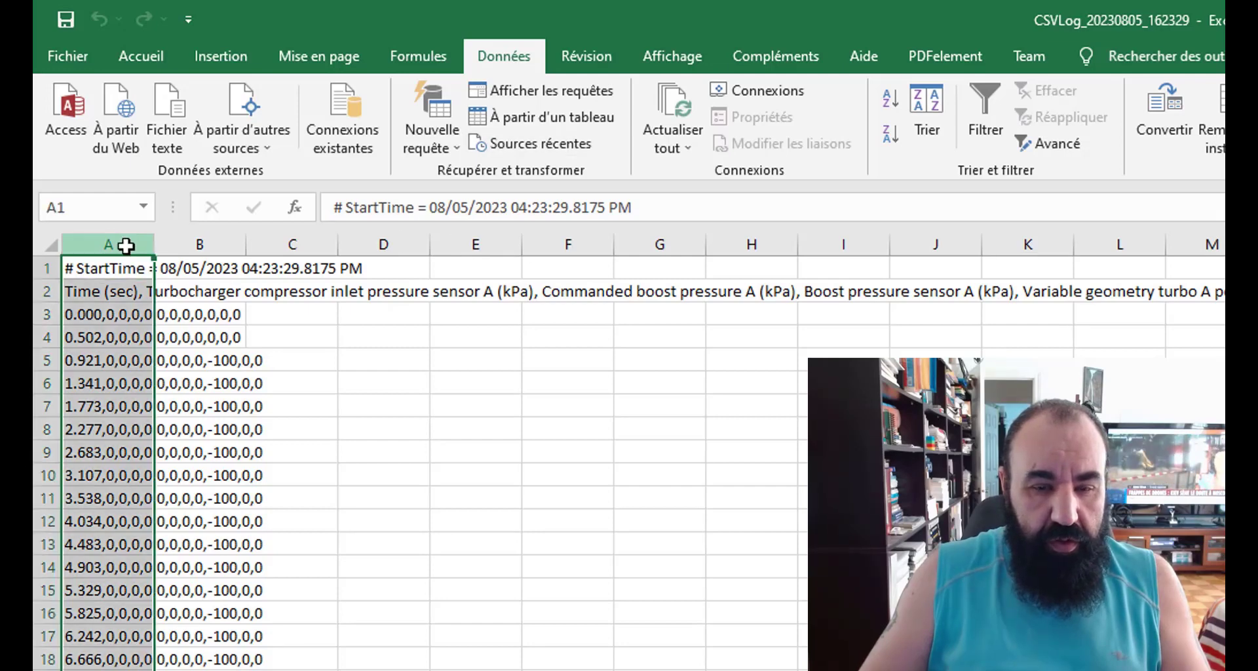
pyautogui.click(1177, 123)
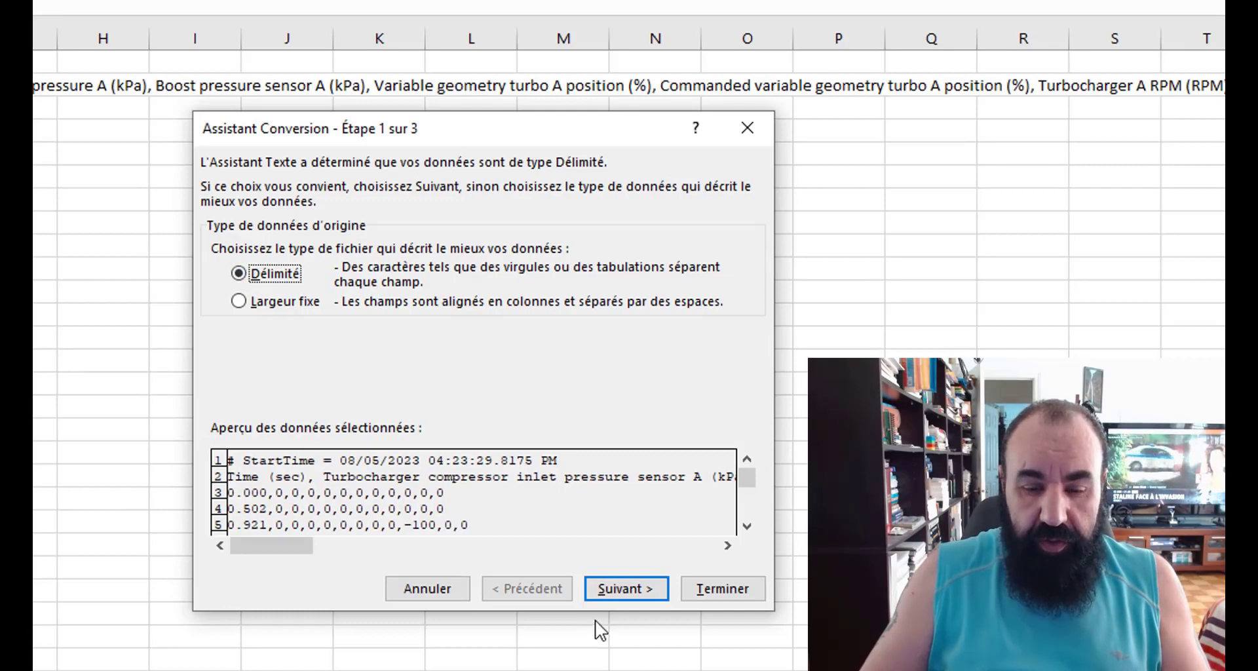
pyautogui.click(634, 590)
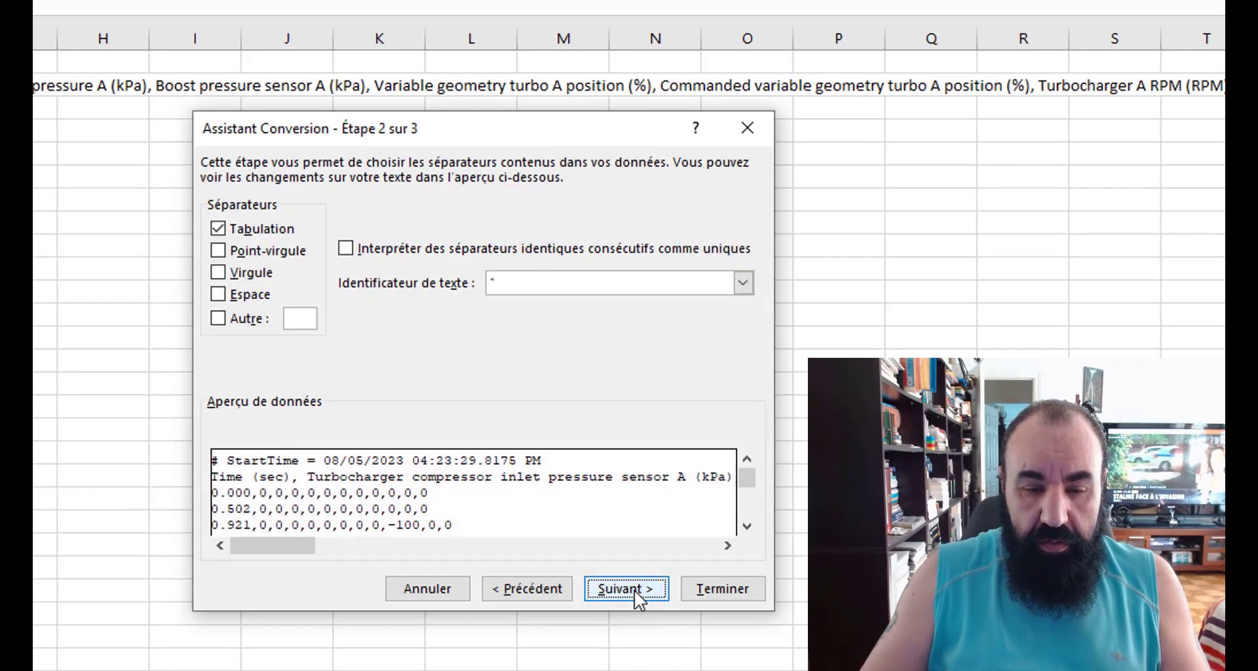
pyautogui.click(226, 232)
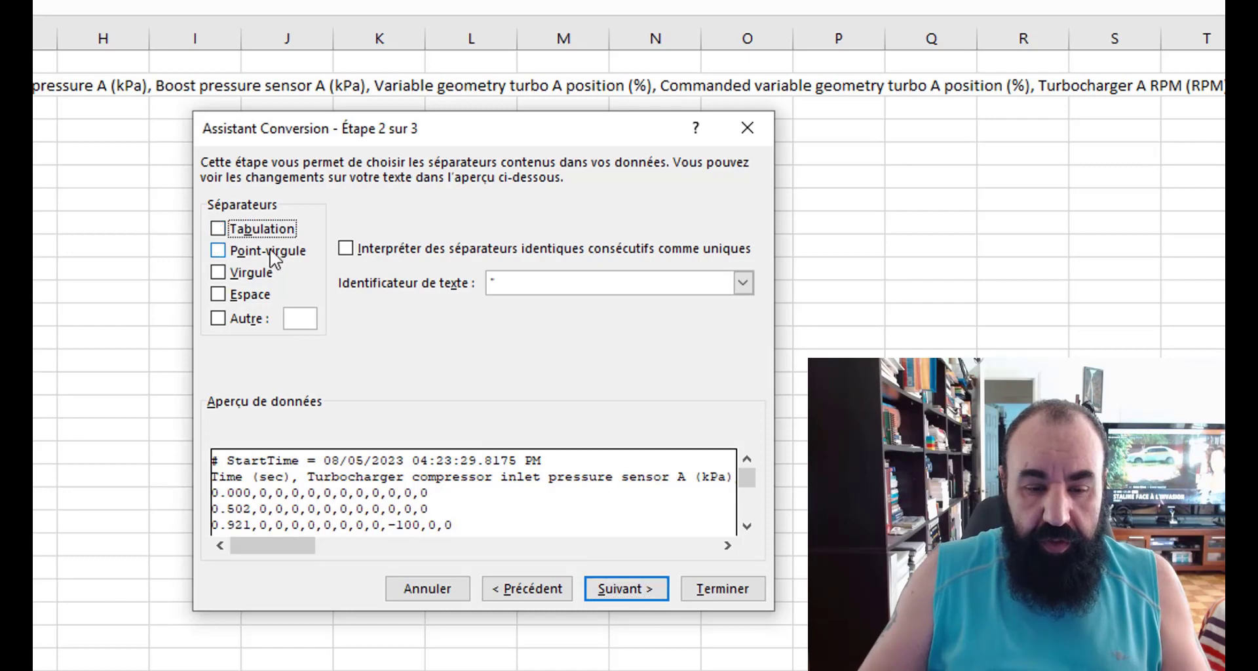
pyautogui.click(221, 276)
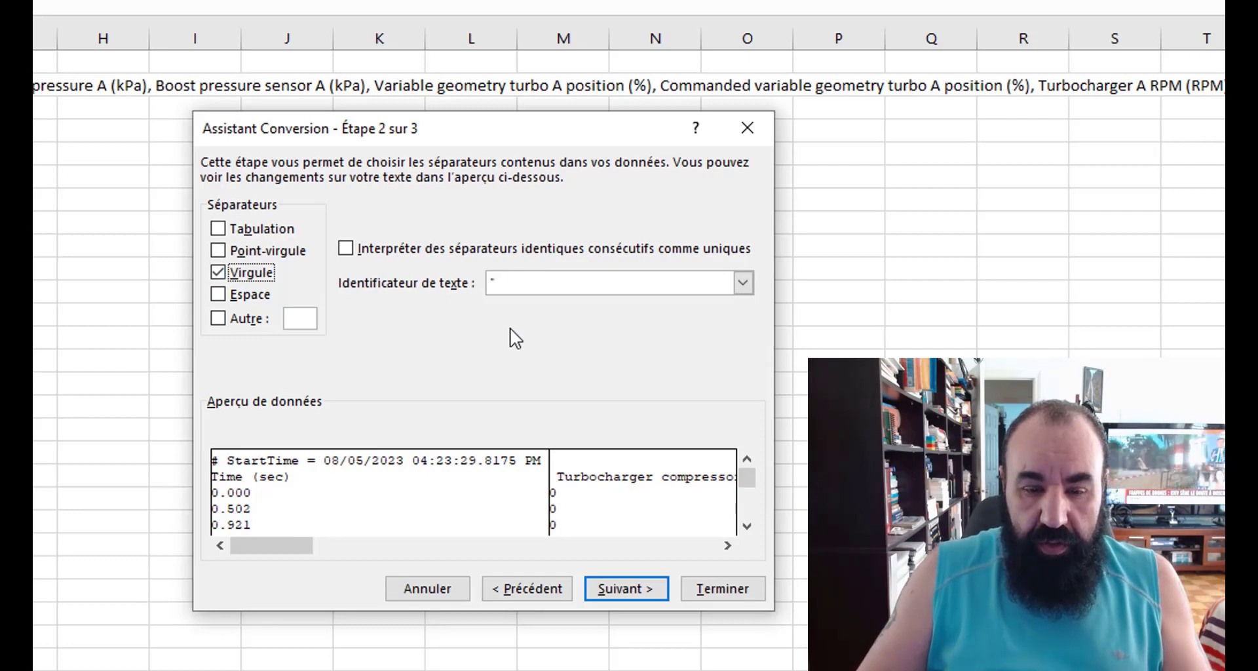
pyautogui.click(623, 590)
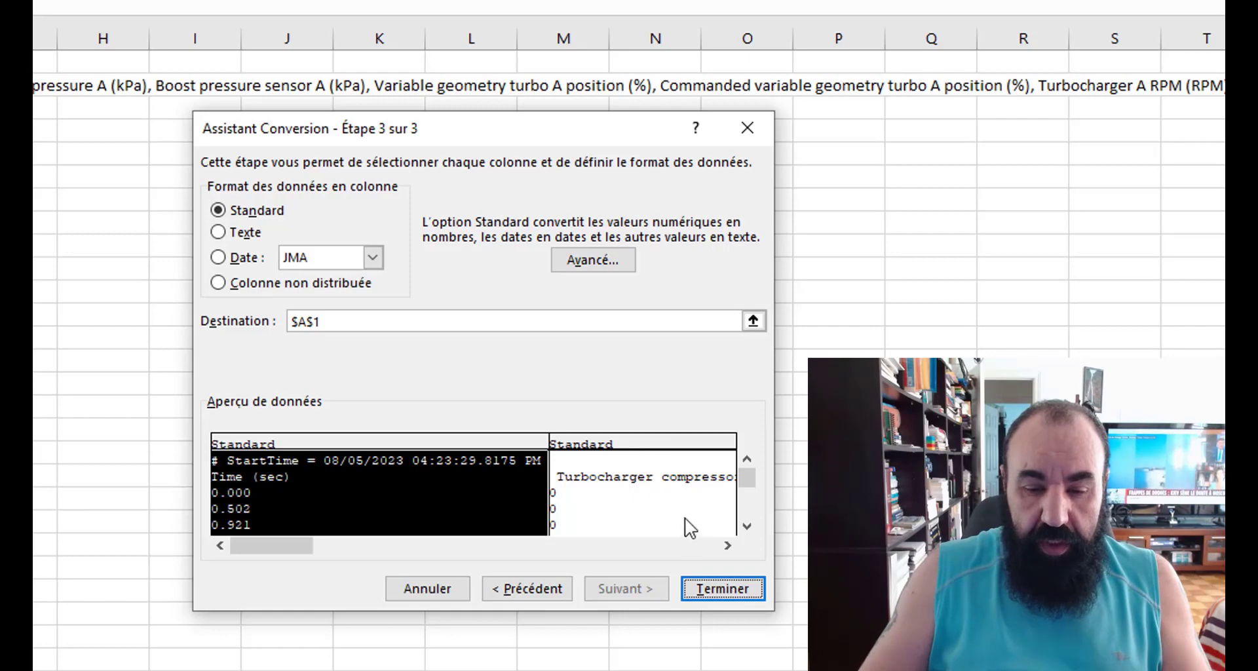
pyautogui.click(730, 592)
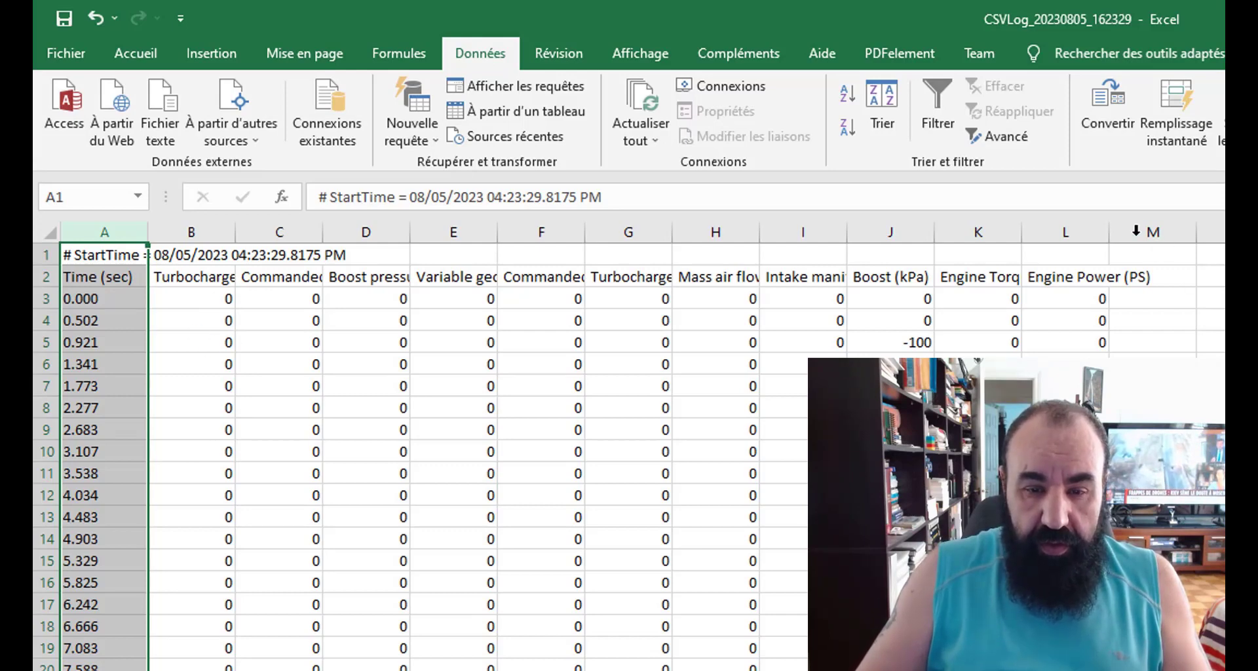
# - Widen columns L and K so the Engine Power and Engine Torque headers fit
pyautogui.moveTo(1111, 232); pyautogui.dragTo(1175, 236)
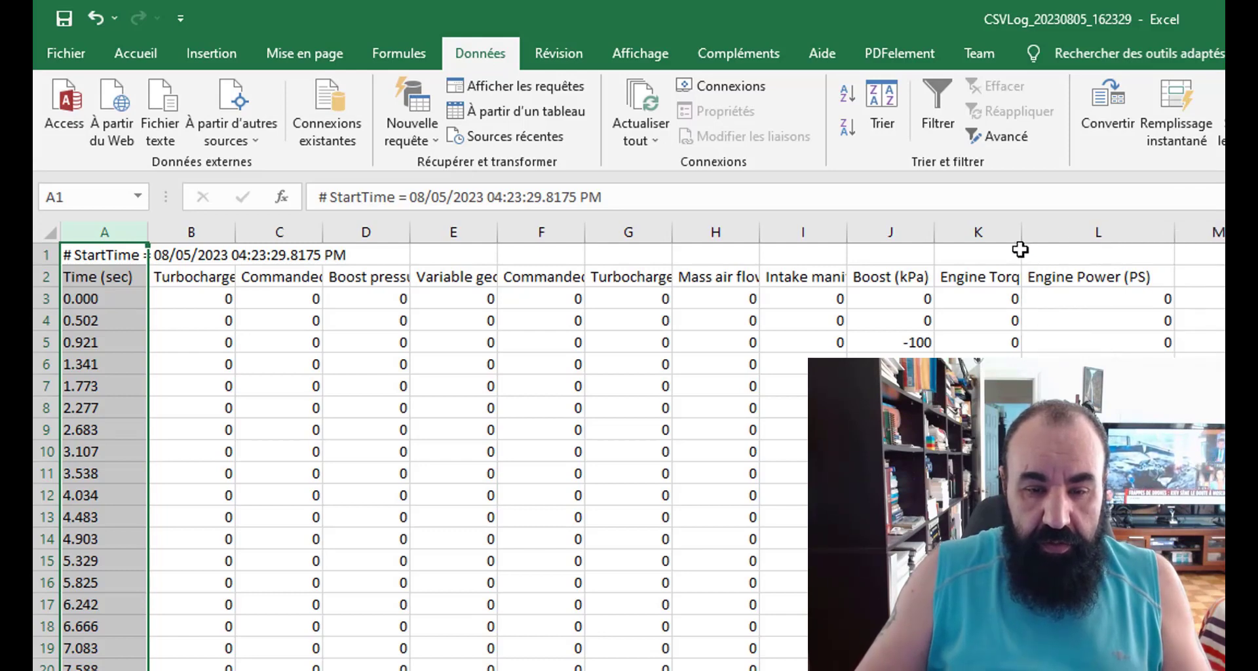
pyautogui.moveTo(1020, 236); pyautogui.dragTo(1091, 238)
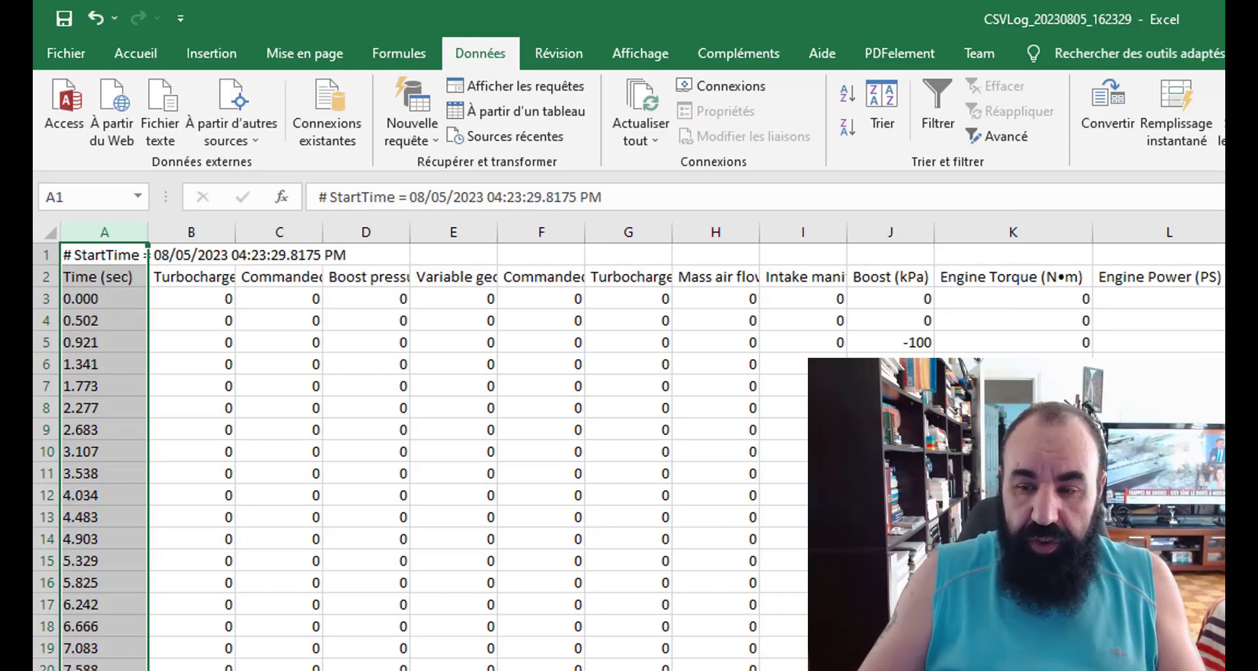
# - Examine the logged rows down the sheet to see which sensor columns contain recorded values
pyautogui.scroll(-12, 426, 459)
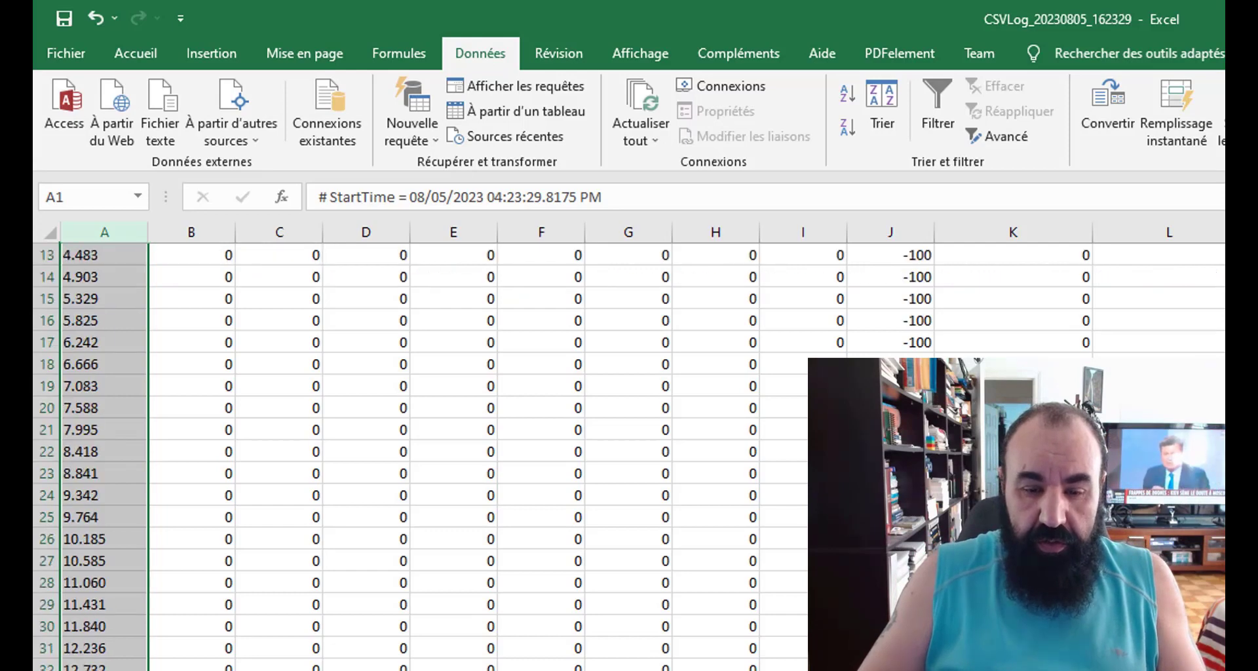
pyautogui.scroll(-1, 426, 458)
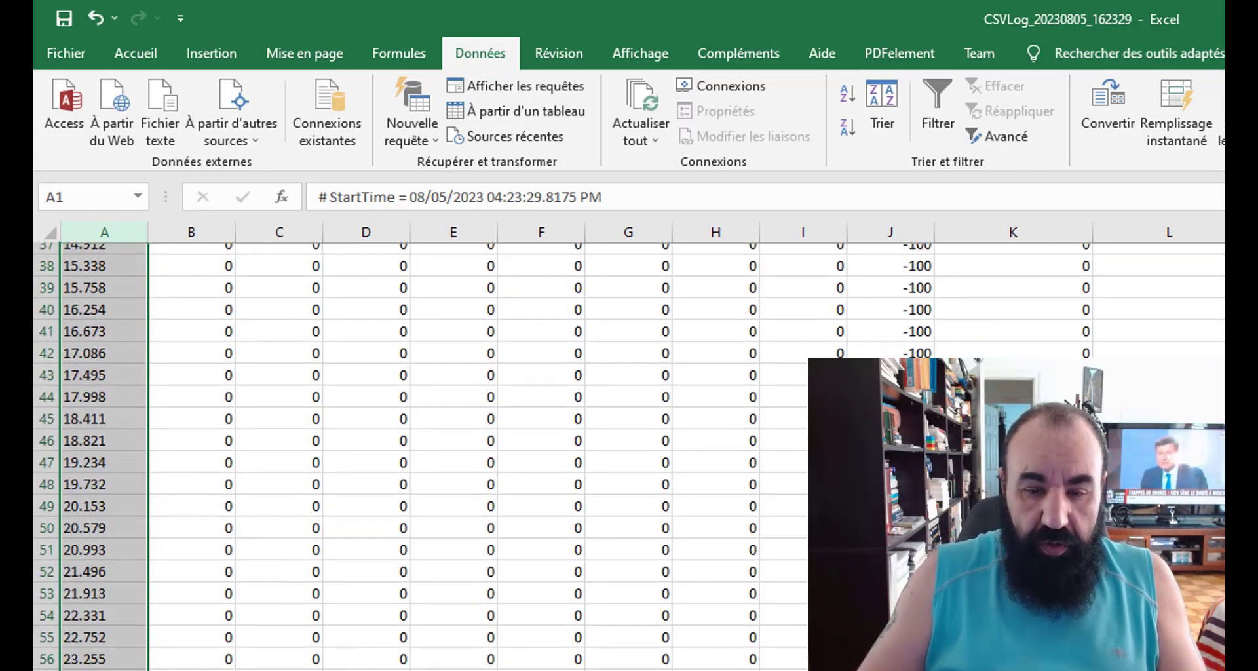
pyautogui.scroll(-20, 426, 458)
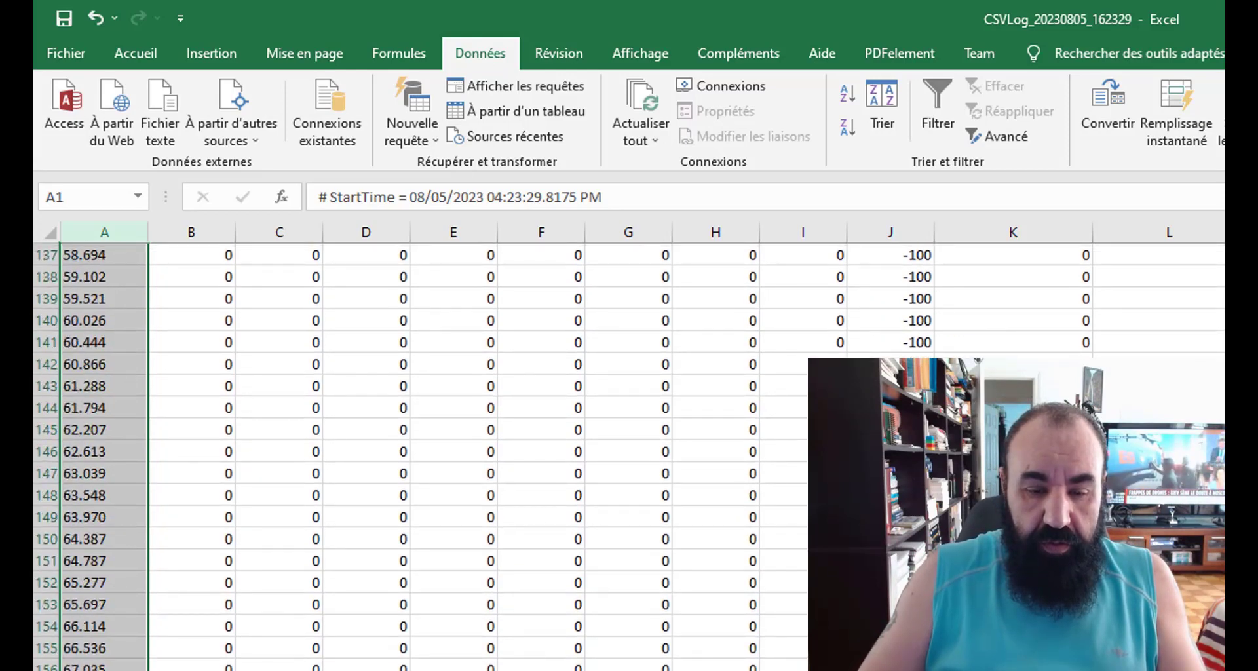
pyautogui.scroll(-20, 426, 459)
pyautogui.scroll(-20, 425, 459)
pyautogui.scroll(-20, 426, 458)
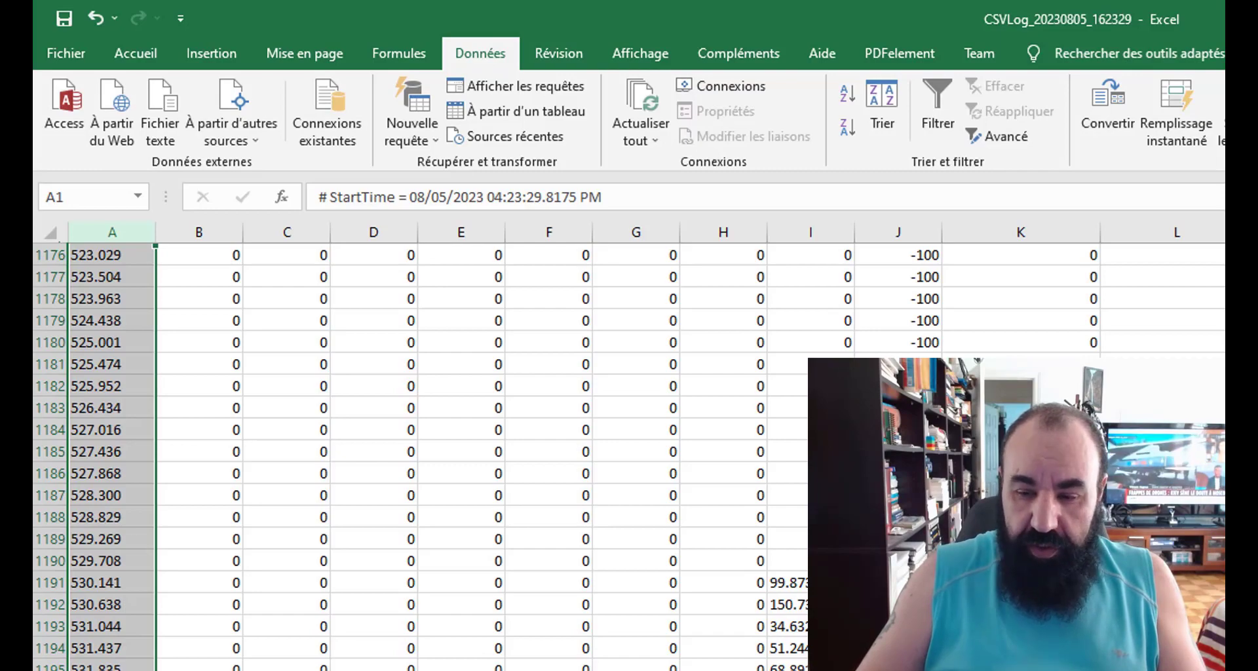
pyautogui.scroll(-20, 629, 456)
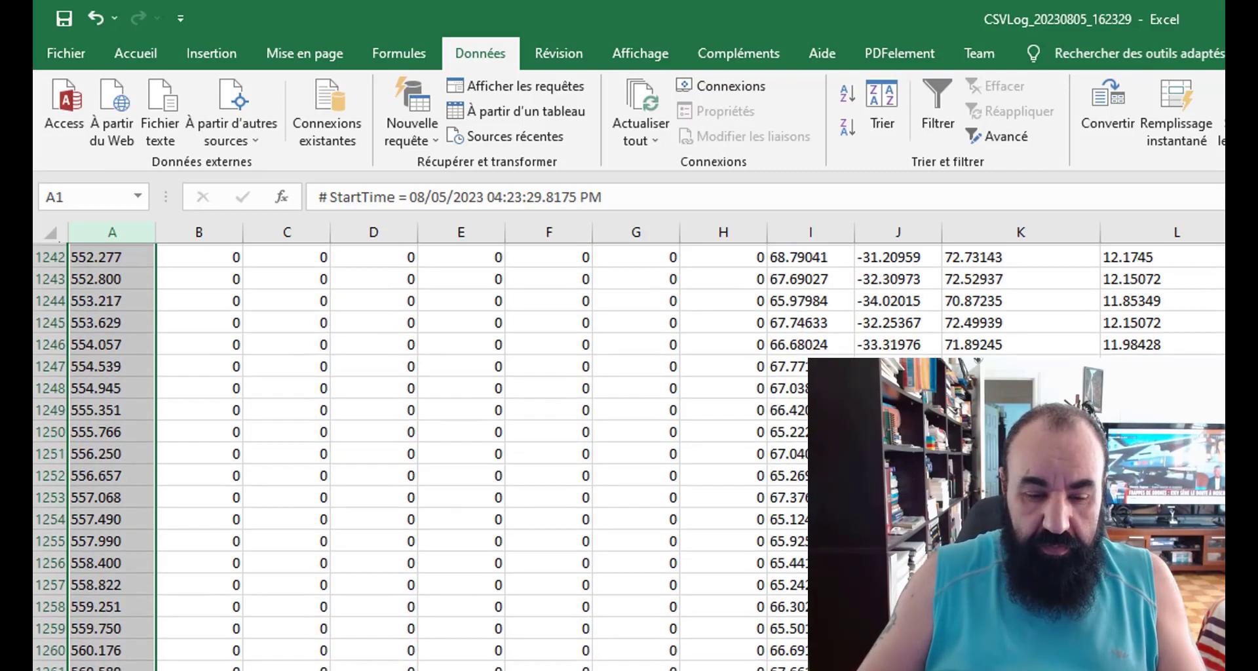
pyautogui.scroll(-20, 628, 456)
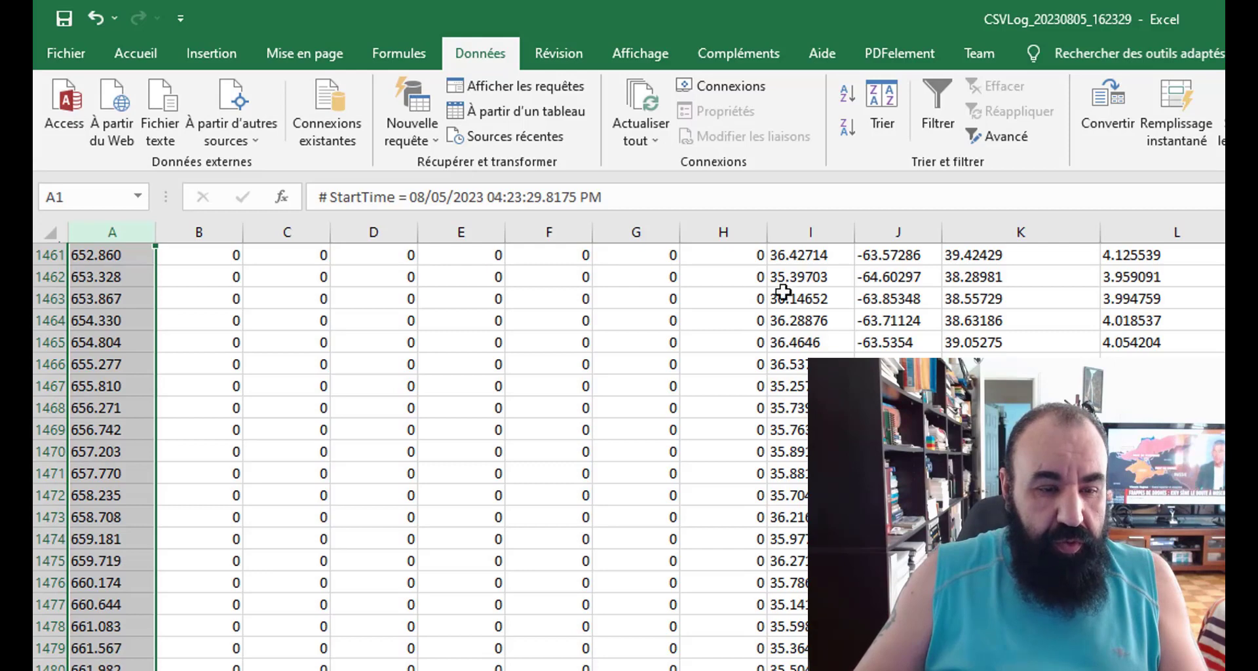
# - Select the whole columns B through H and try to cut them from the sheet
pyautogui.click(208, 228)
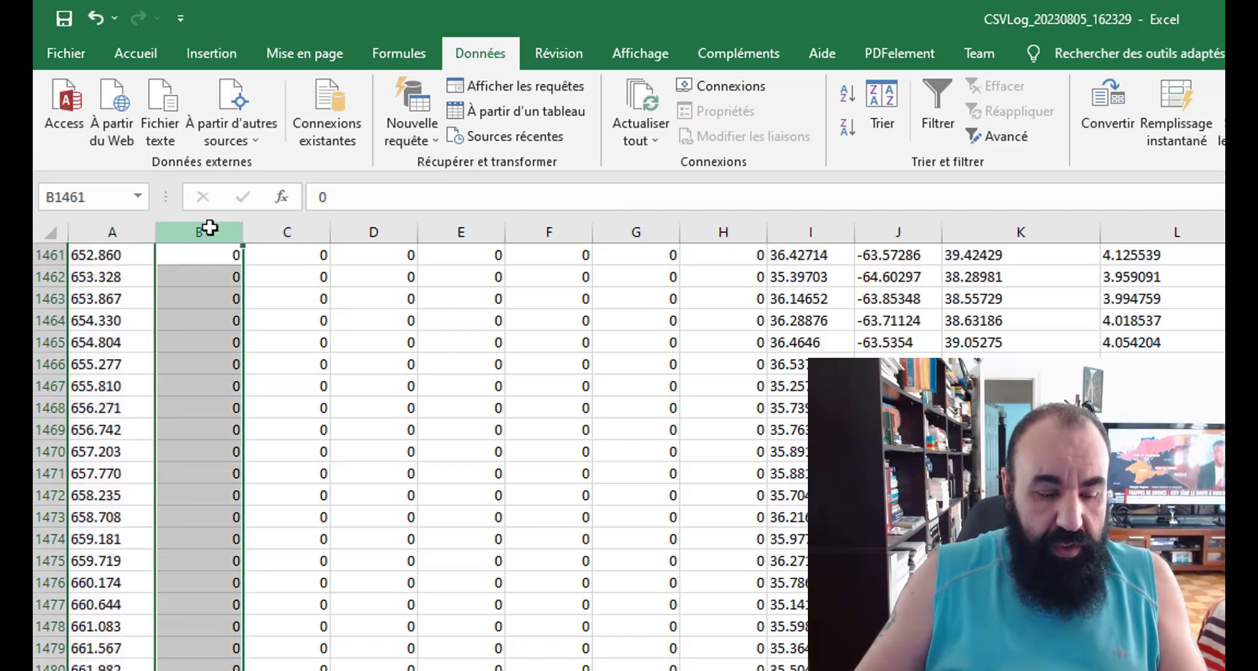
pyautogui.keyDown('ctrl'); pyautogui.click(285, 223); pyautogui.keyUp('ctrl')
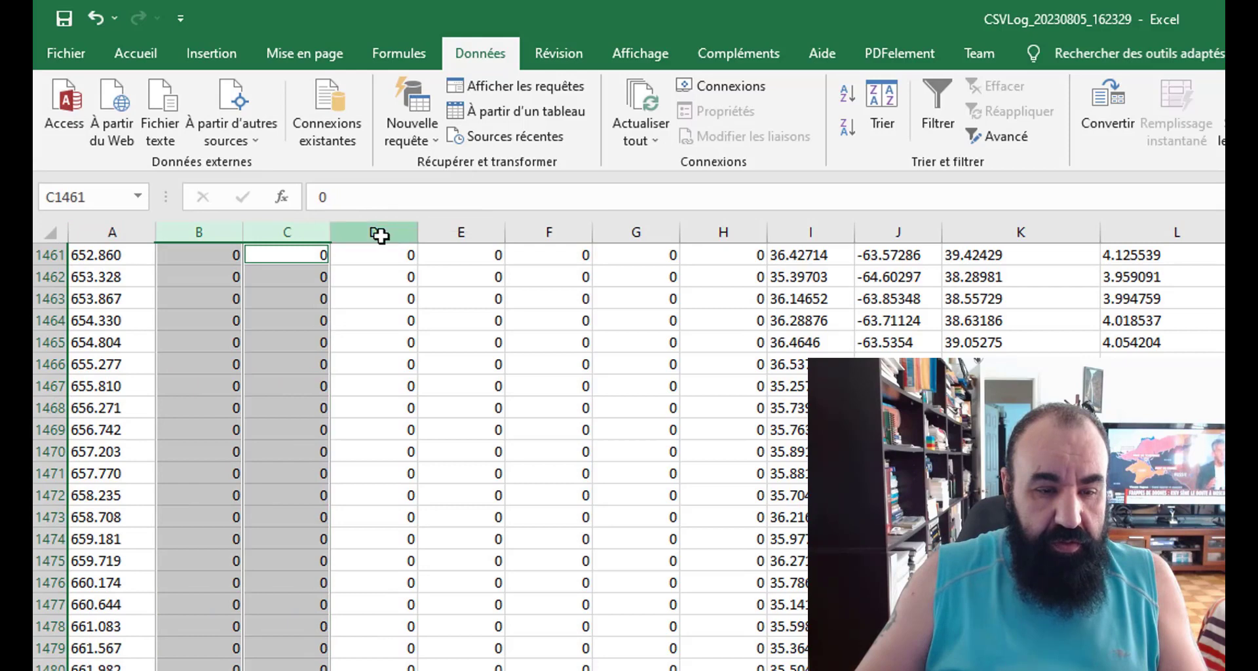
pyautogui.keyDown('ctrl'); pyautogui.click(377, 232); pyautogui.keyUp('ctrl')
pyautogui.keyDown('ctrl'); pyautogui.click(471, 237); pyautogui.keyUp('ctrl')
pyautogui.keyDown('ctrl'); pyautogui.click(549, 234); pyautogui.keyUp('ctrl')
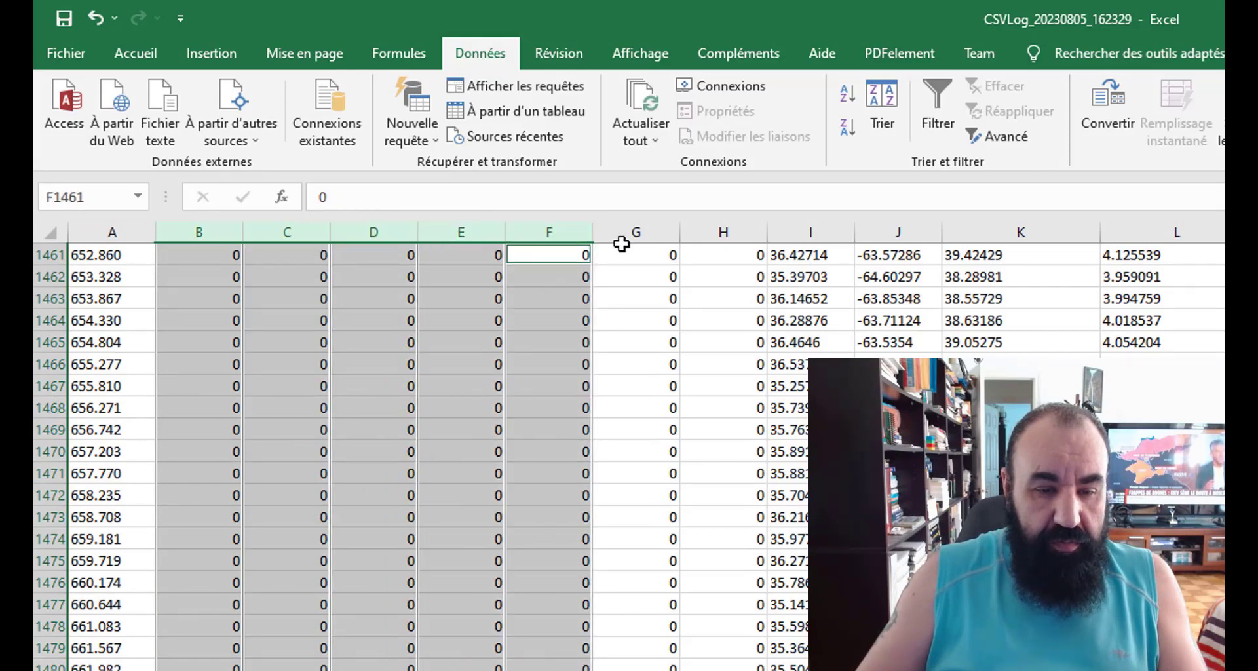
pyautogui.keyDown('ctrl'); pyautogui.click(632, 234); pyautogui.keyUp('ctrl')
pyautogui.keyDown('ctrl'); pyautogui.click(722, 231); pyautogui.keyUp('ctrl')
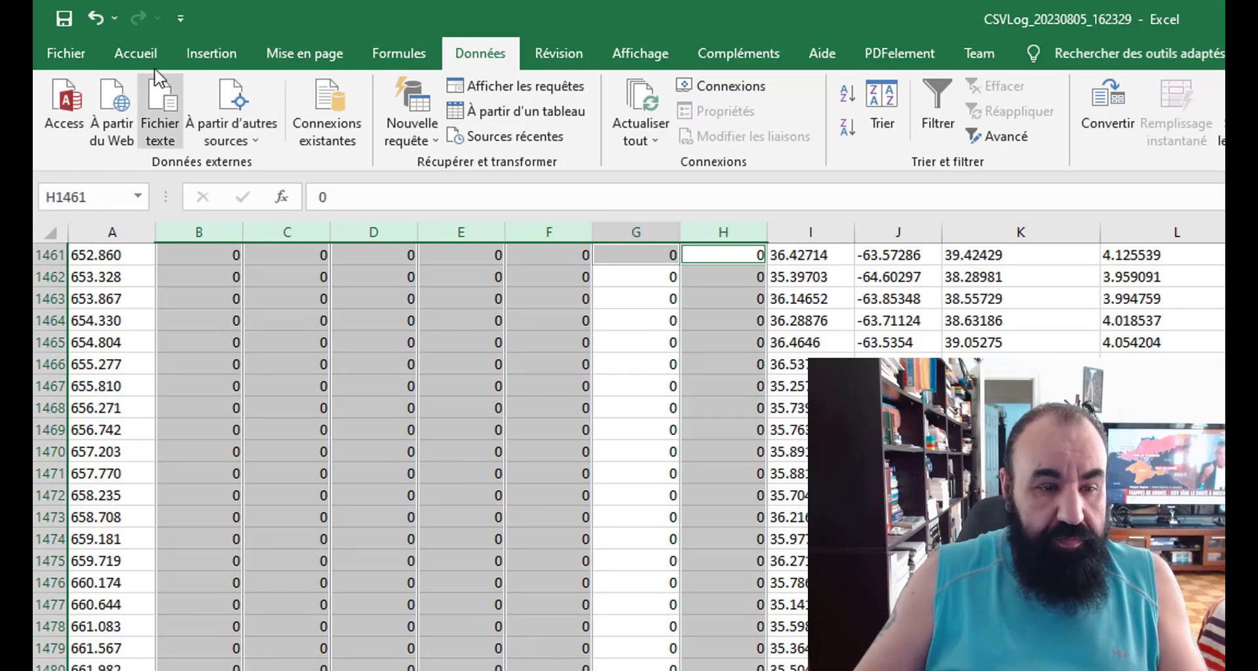
pyautogui.click(137, 56)
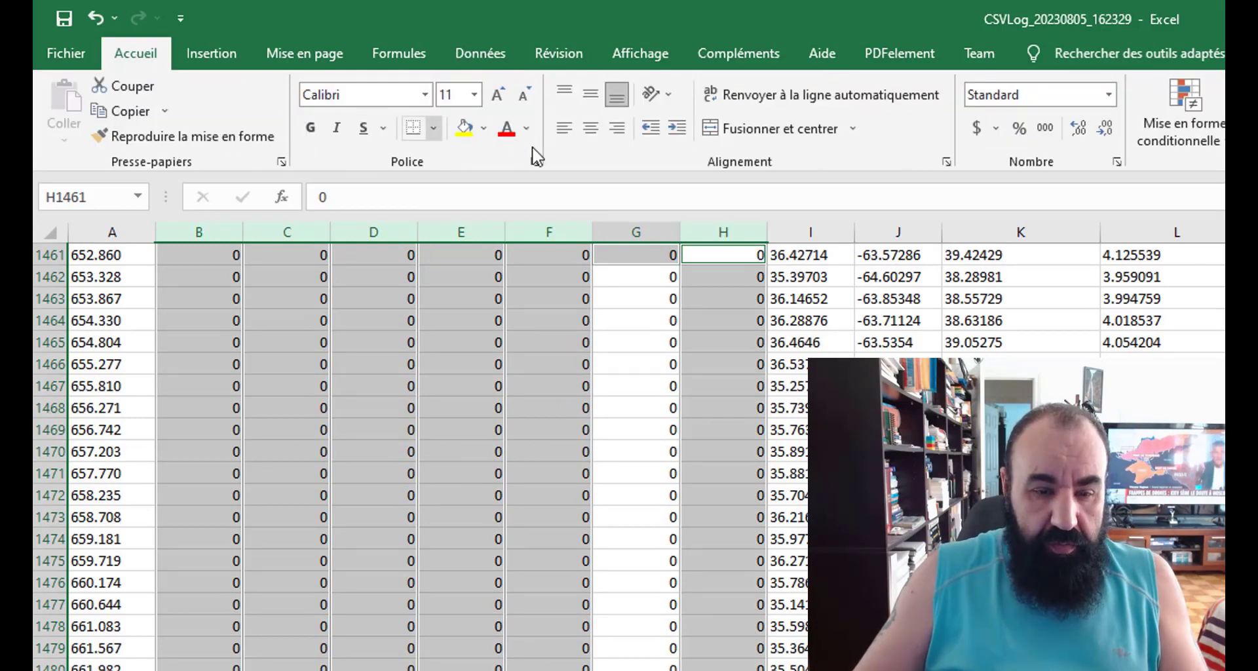
pyautogui.keyDown('ctrl'); pyautogui.click(636, 232); pyautogui.keyUp('ctrl')
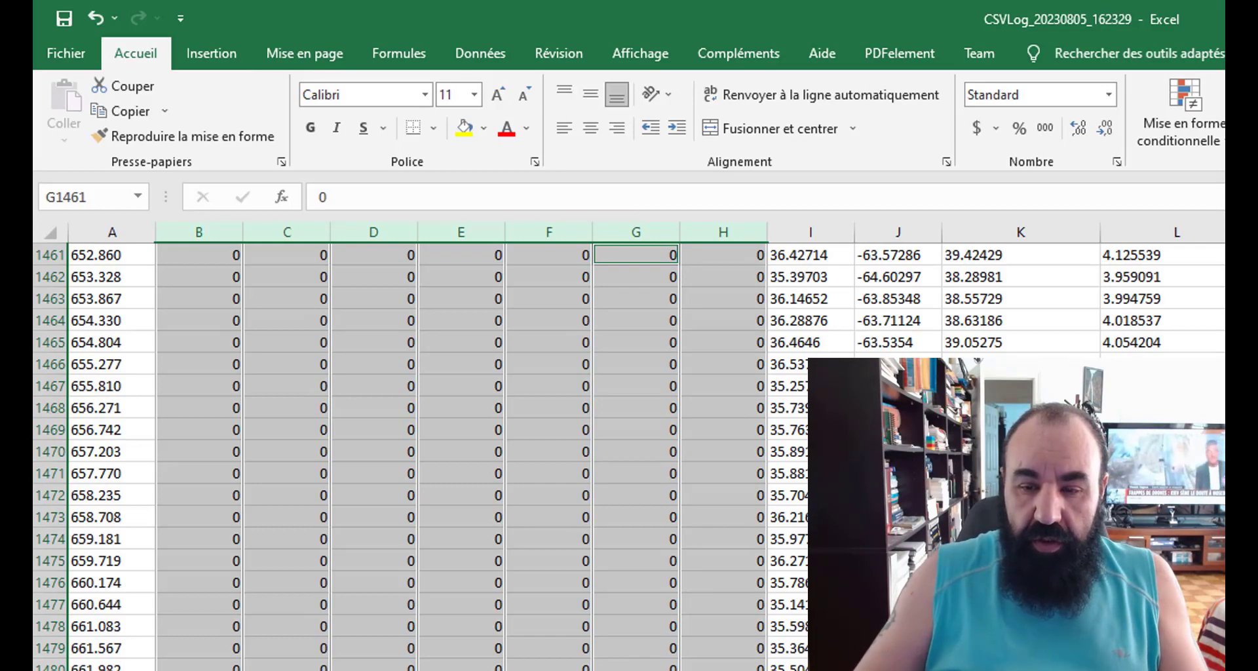
pyautogui.hotkey('ctrl', 'x')
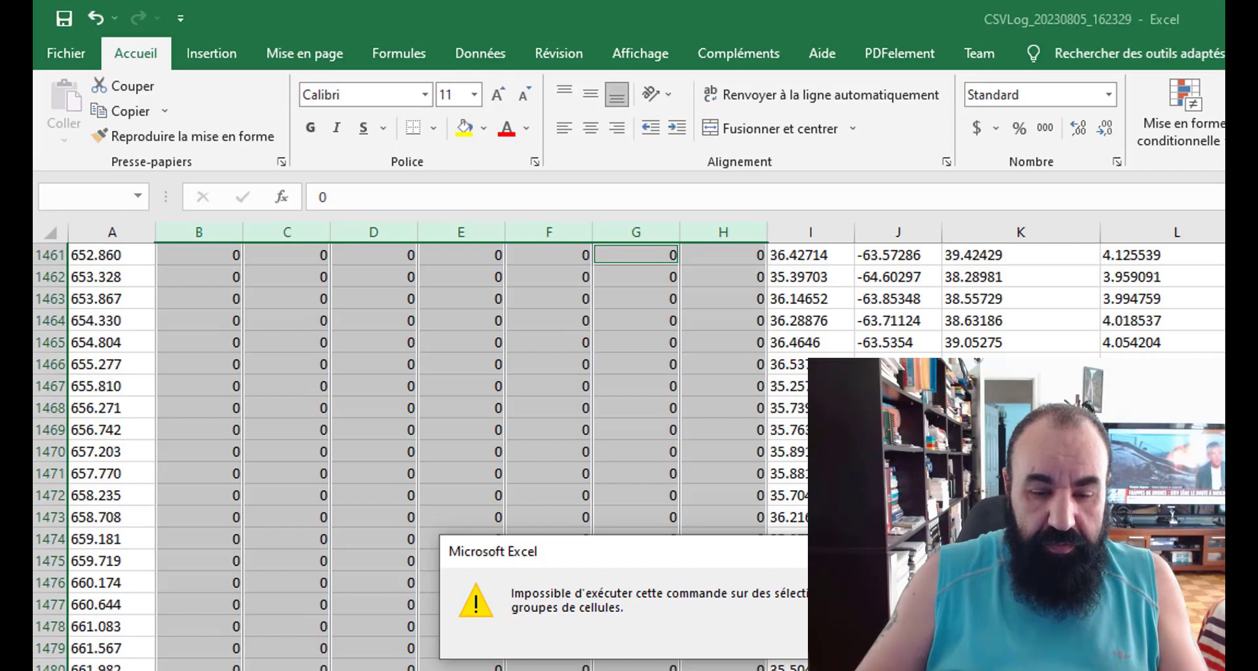
pyautogui.press('Return')
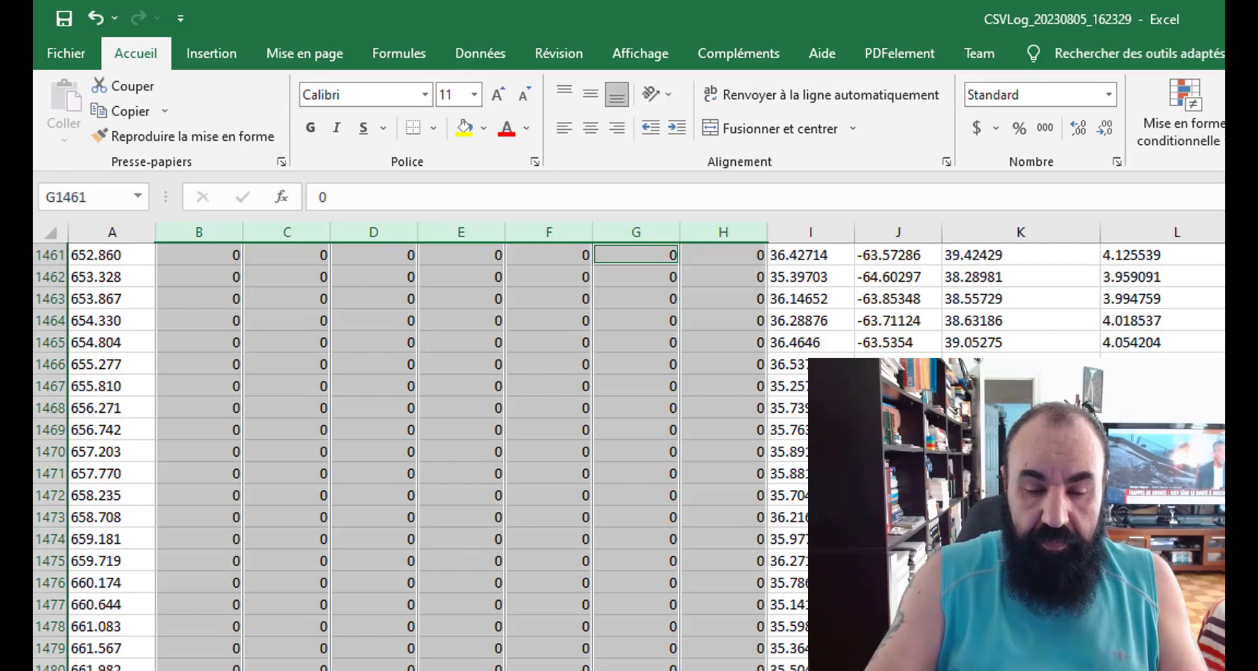
# - Undo the last change and delete the first Turbocharger column and the Commanded column beside it, both starting at column B
pyautogui.hotkey('ctrl', 'z')
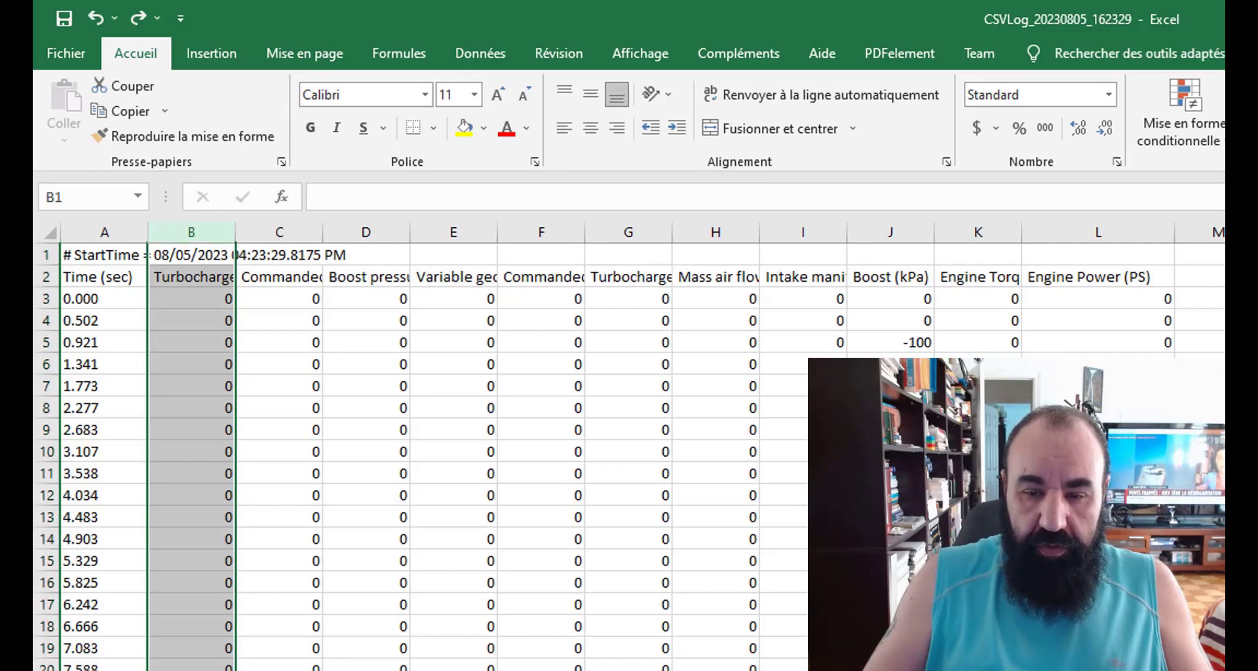
pyautogui.hotkey('ctrl', '-')
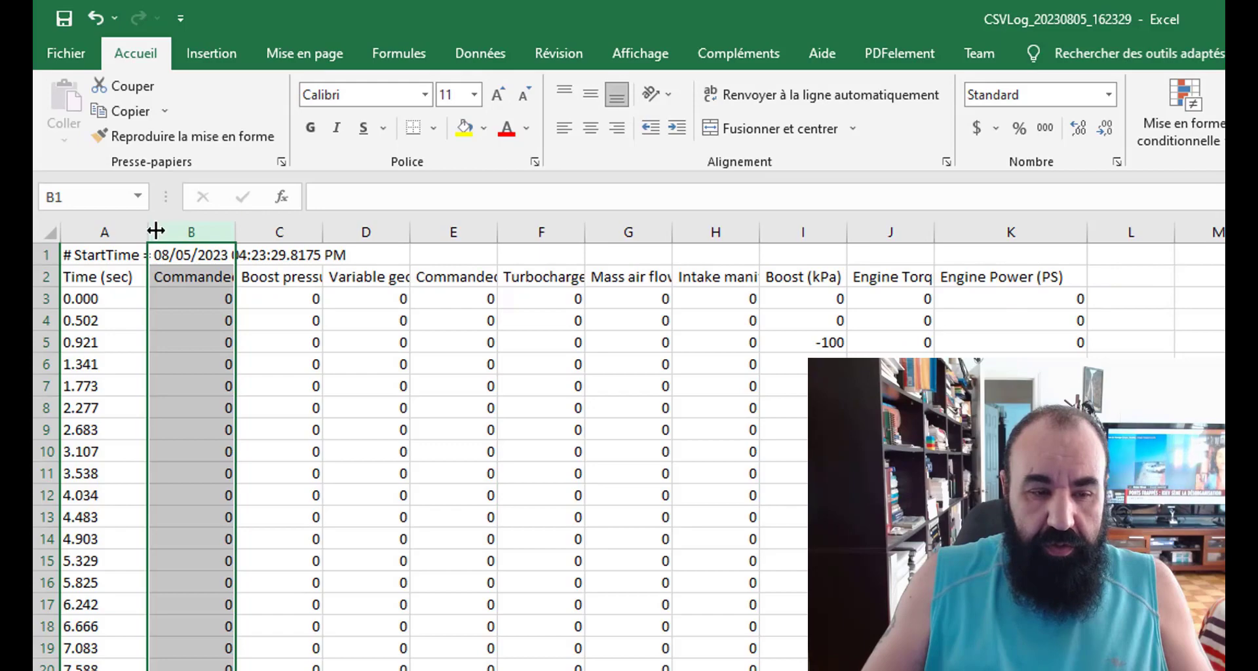
pyautogui.click(1112, 103)
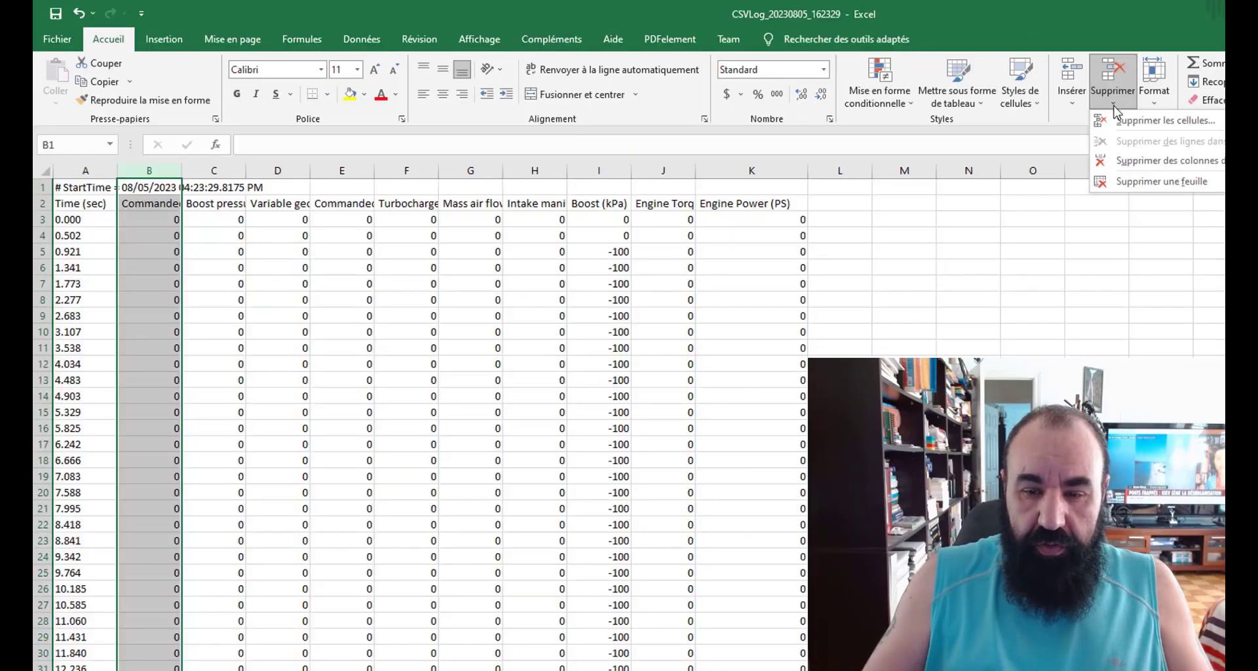
pyautogui.click(1141, 160)
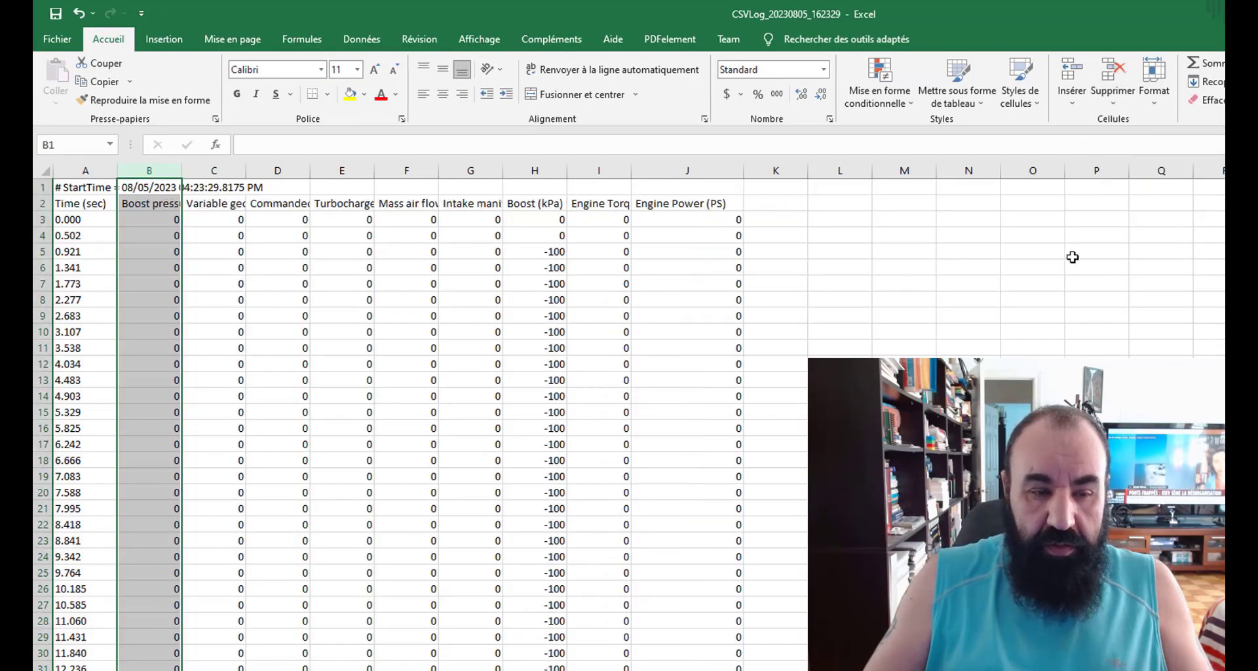
# - Check column B down the log for recorded values and delete this Boost pressure column
pyautogui.click(1113, 103)
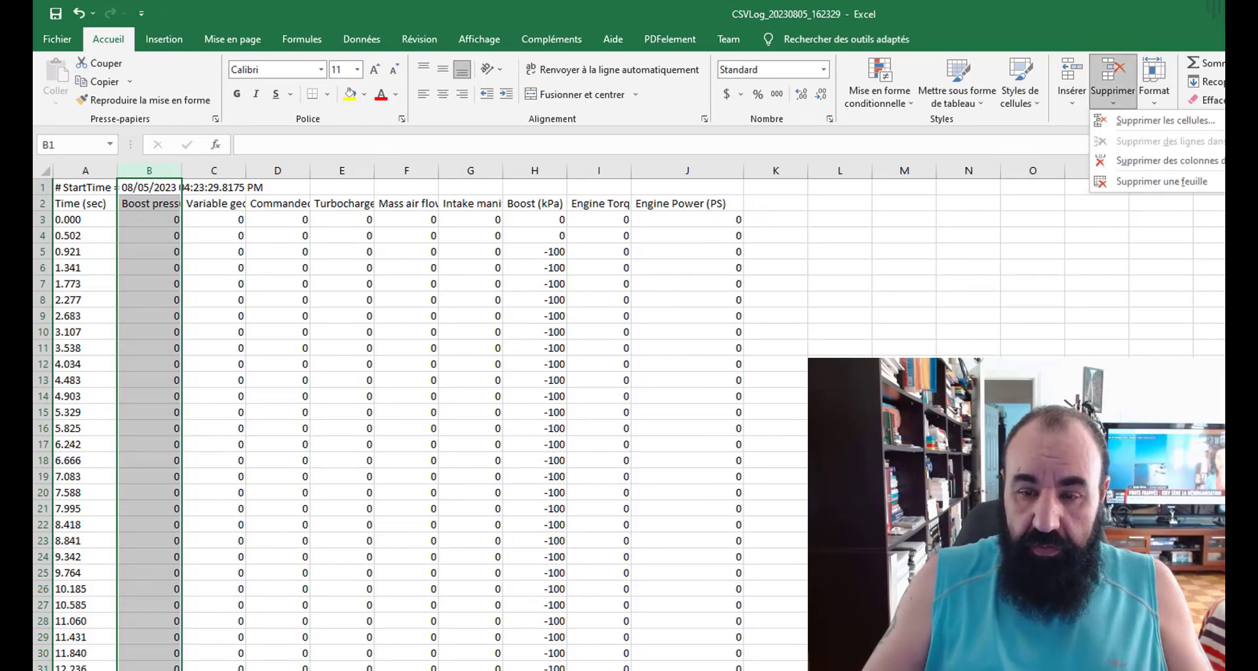
pyautogui.press('Escape')
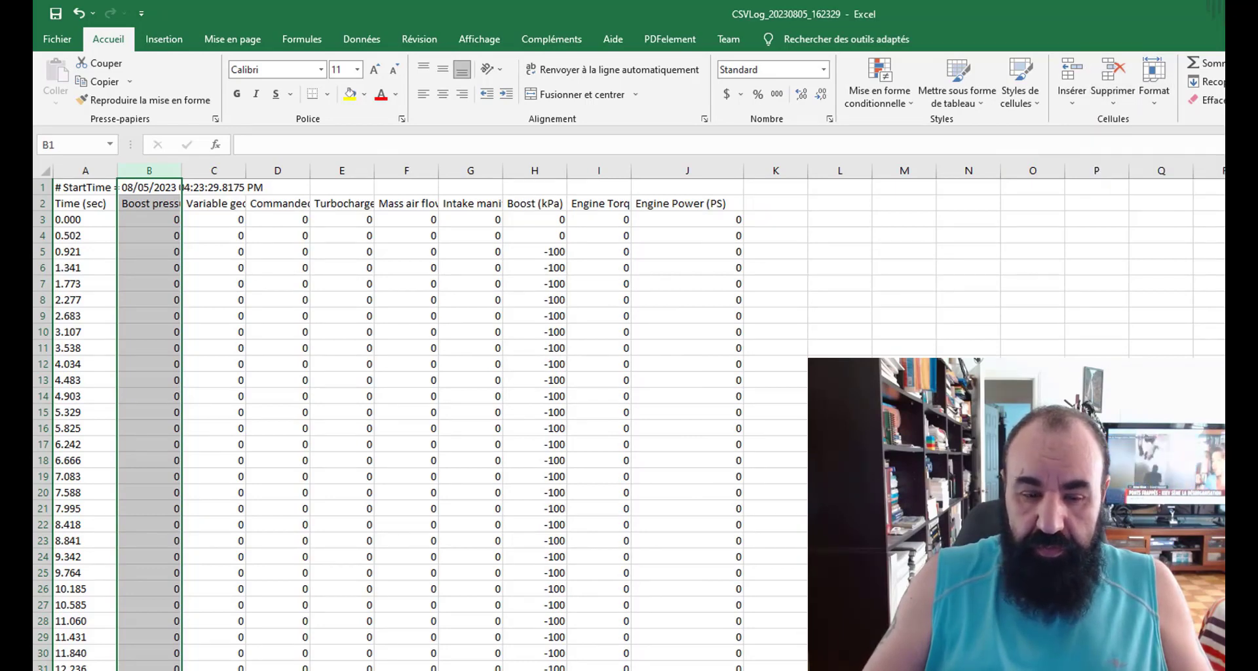
pyautogui.scroll(-8, 420, 426)
pyautogui.scroll(-20, 420, 426)
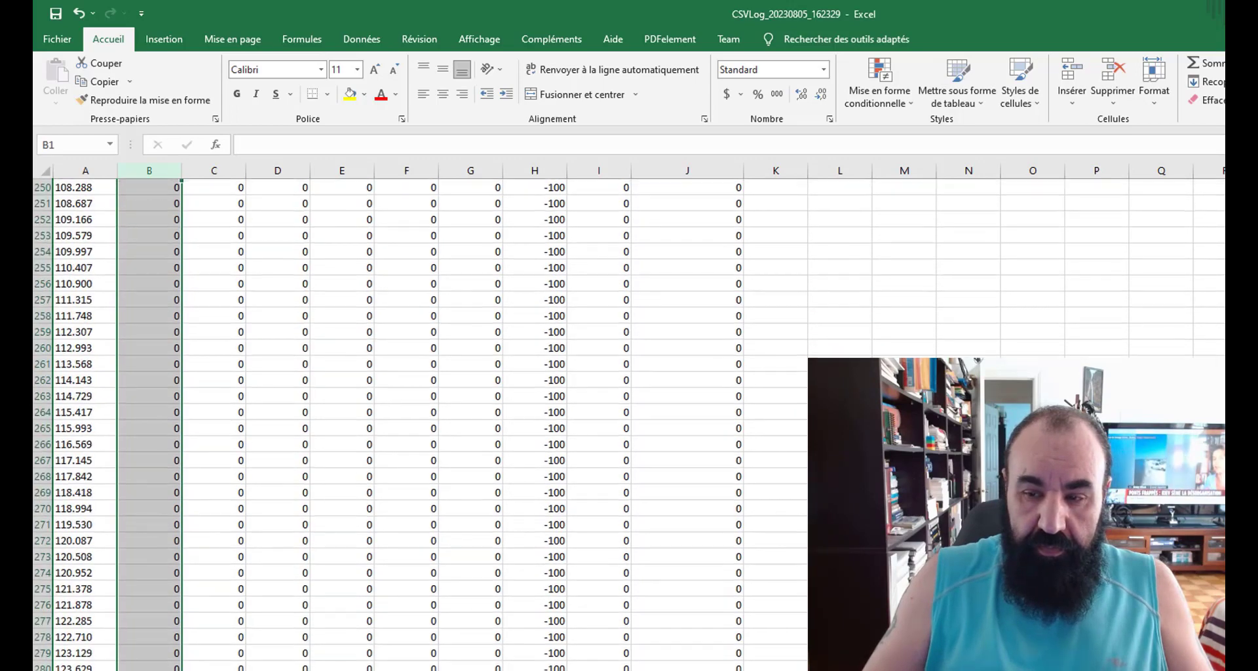
pyautogui.scroll(-12, 420, 426)
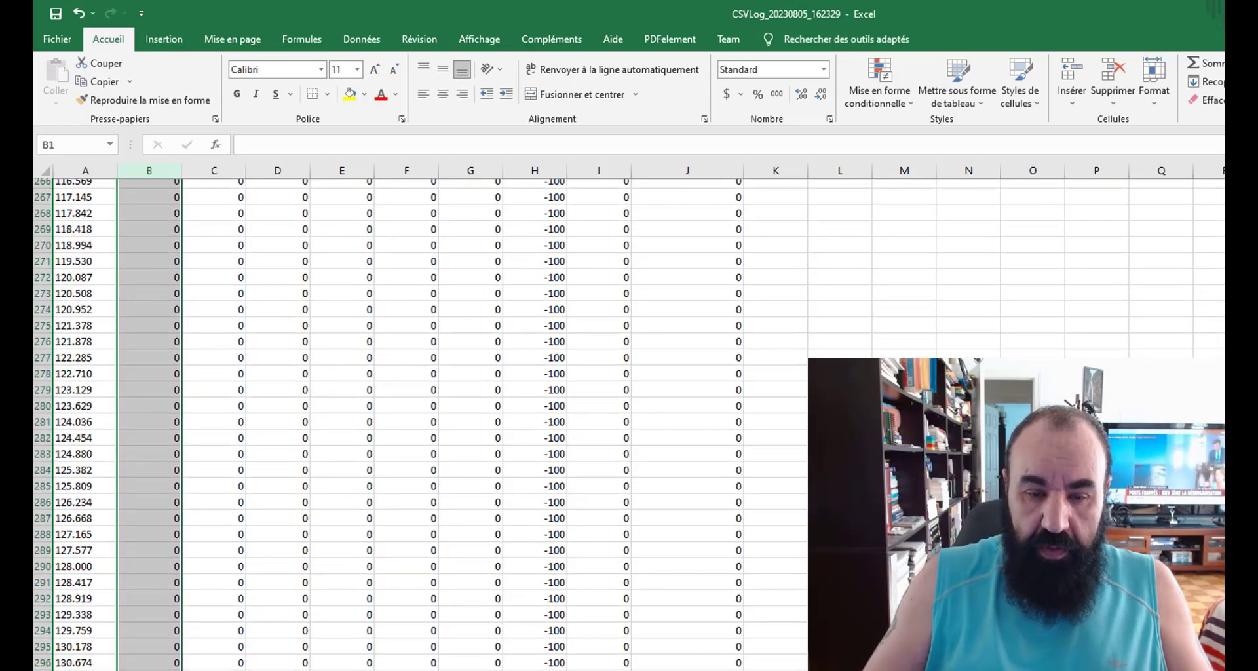
pyautogui.scroll(-20, 419, 426)
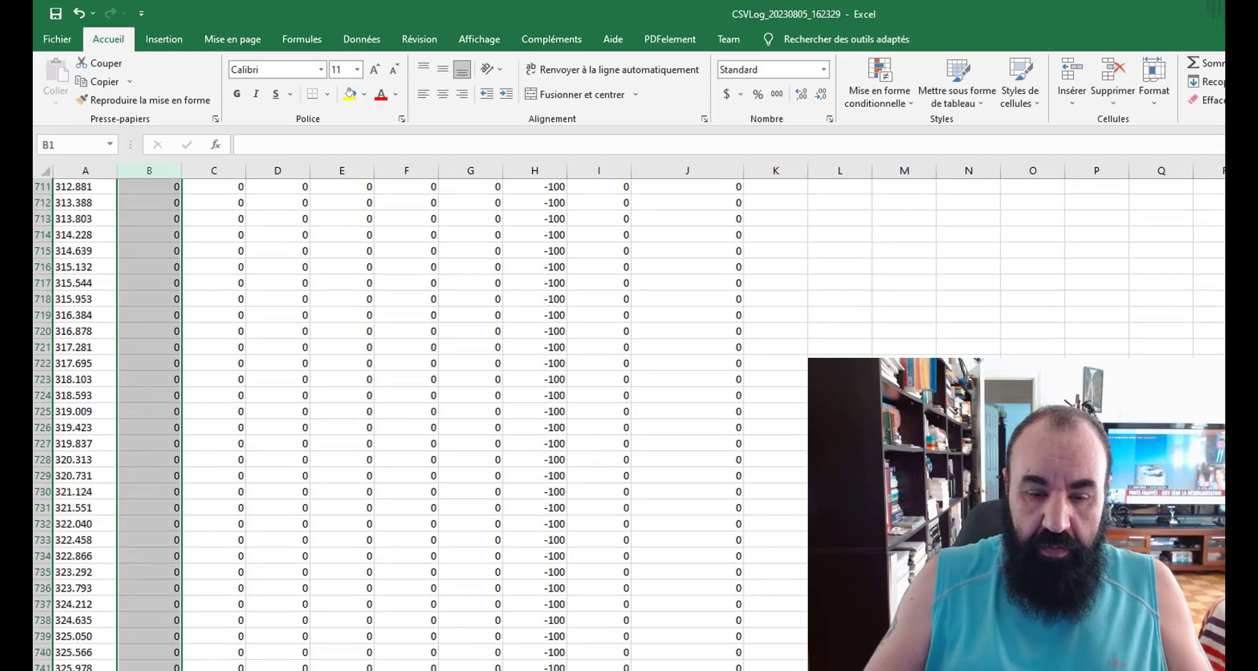
pyautogui.scroll(-20, 419, 426)
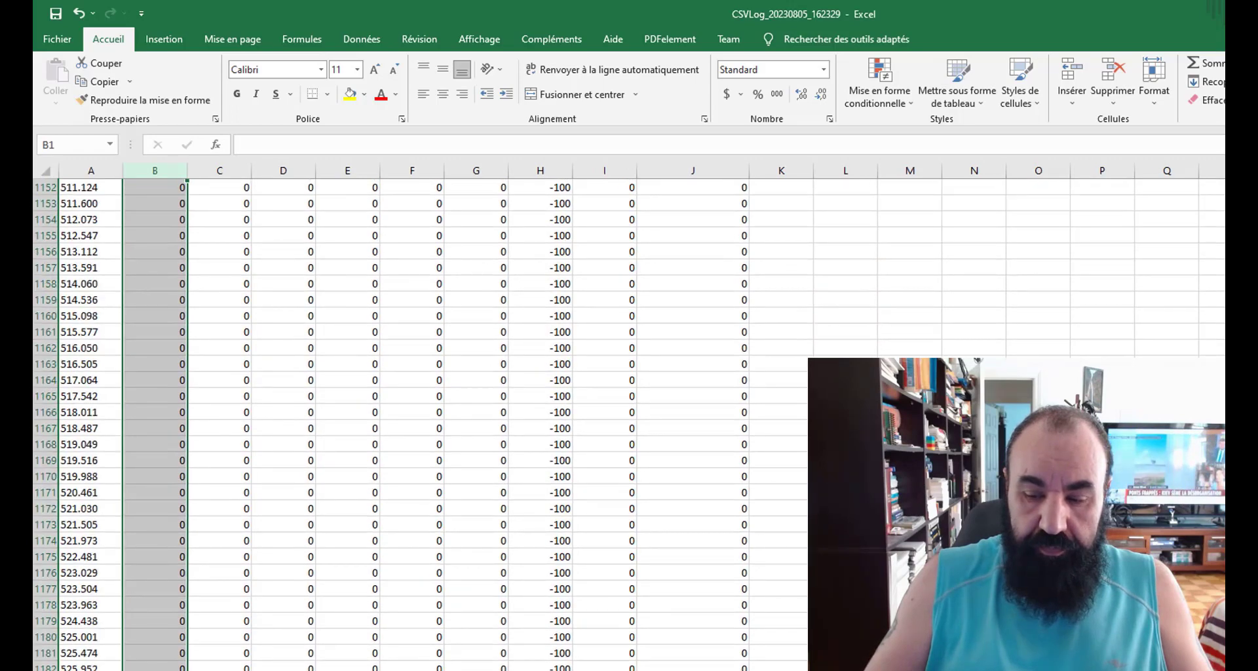
pyautogui.scroll(-7, 419, 426)
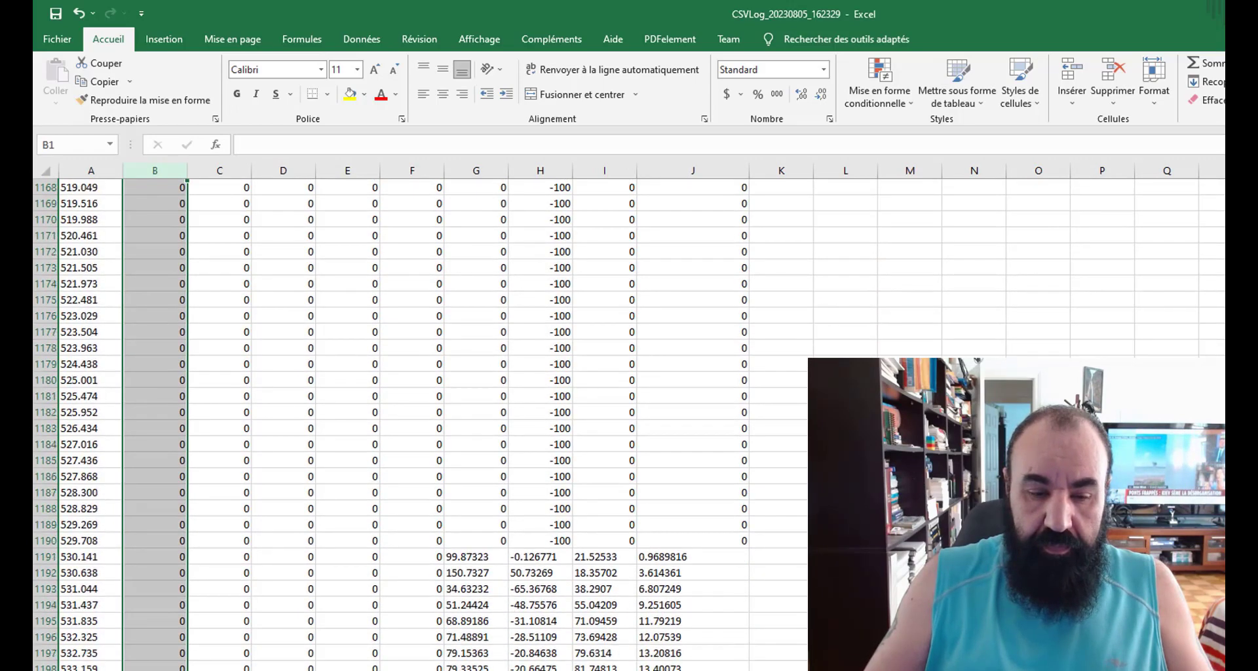
pyautogui.click(1110, 105)
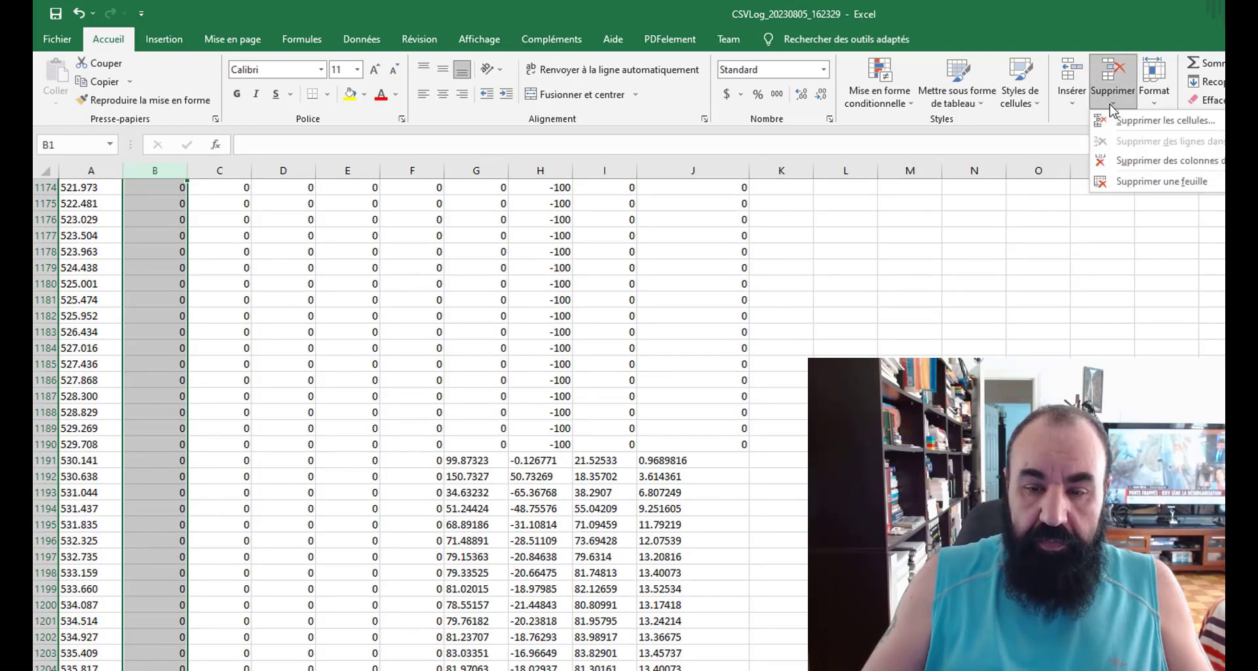
pyautogui.click(1143, 161)
# - Delete the Variable geometry column and the Commanded column that follows it
pyautogui.click(1112, 103)
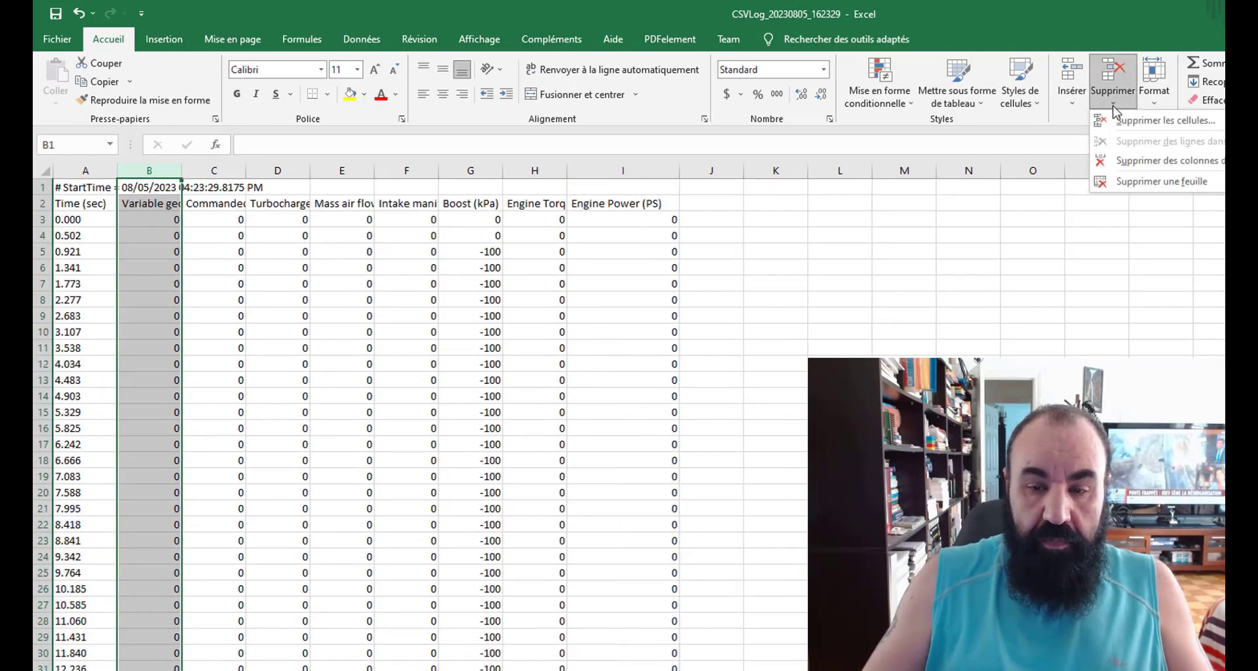
pyautogui.click(1169, 166)
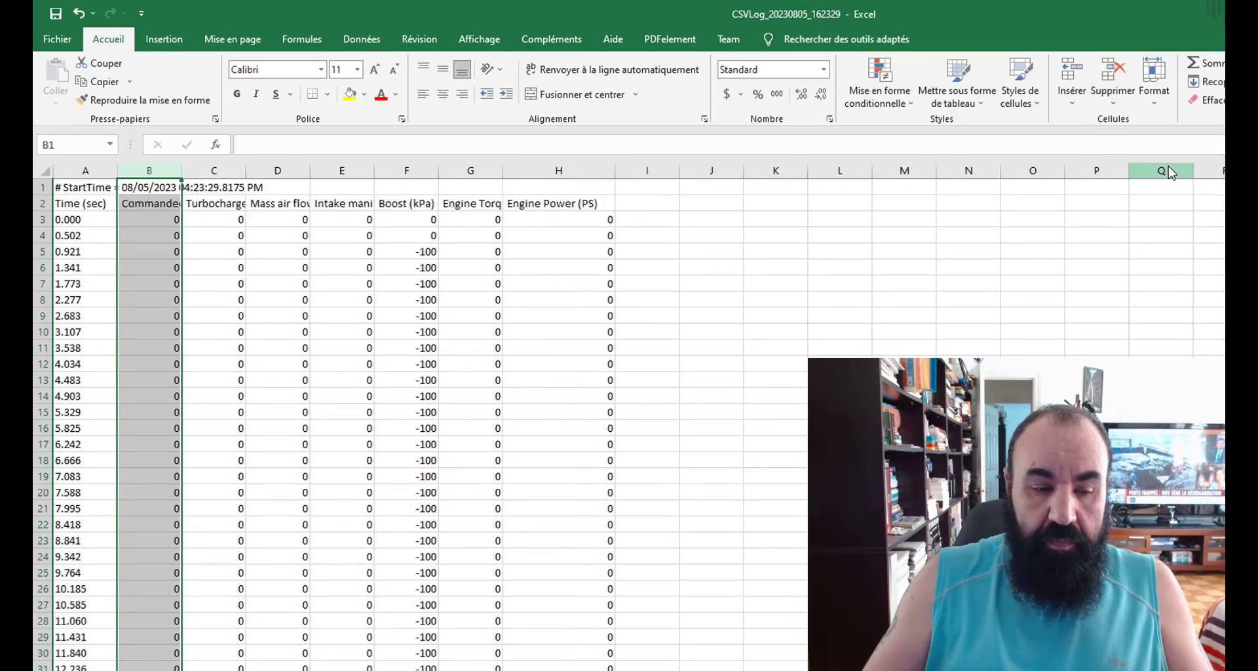
pyautogui.click(1112, 105)
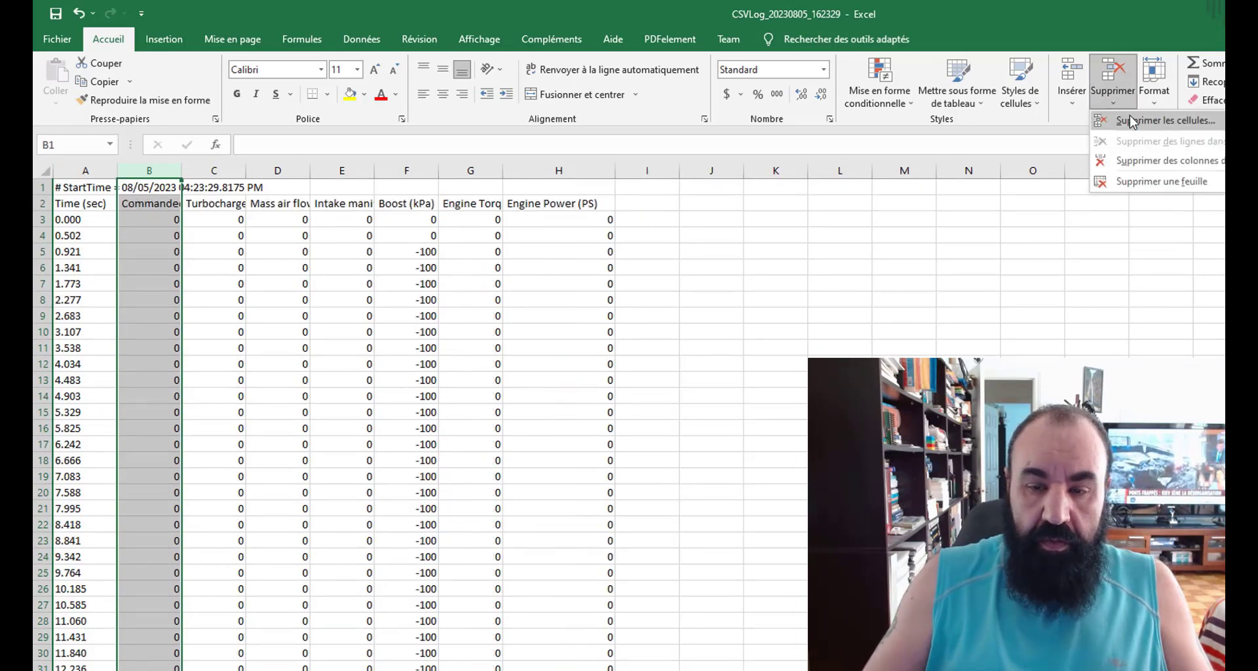
pyautogui.click(1148, 161)
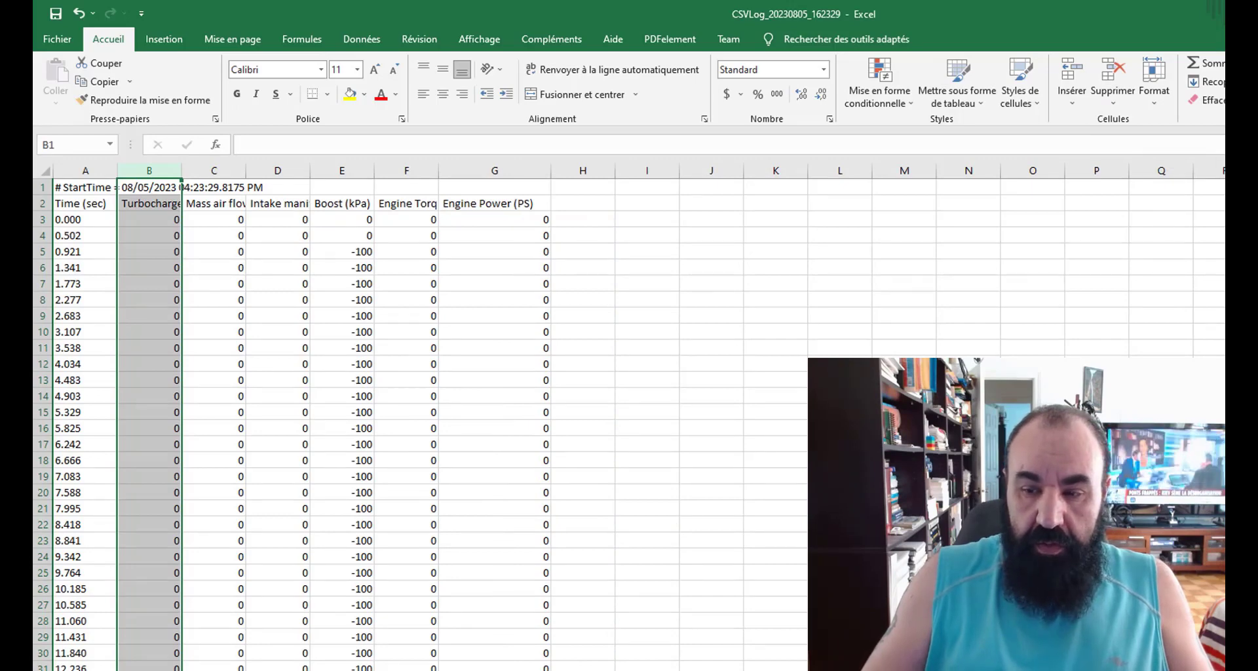
# - Check the remaining Turbocharger column for recorded values down the log and delete it from the sheet
pyautogui.scroll(-8, 432, 426)
pyautogui.scroll(-20, 432, 426)
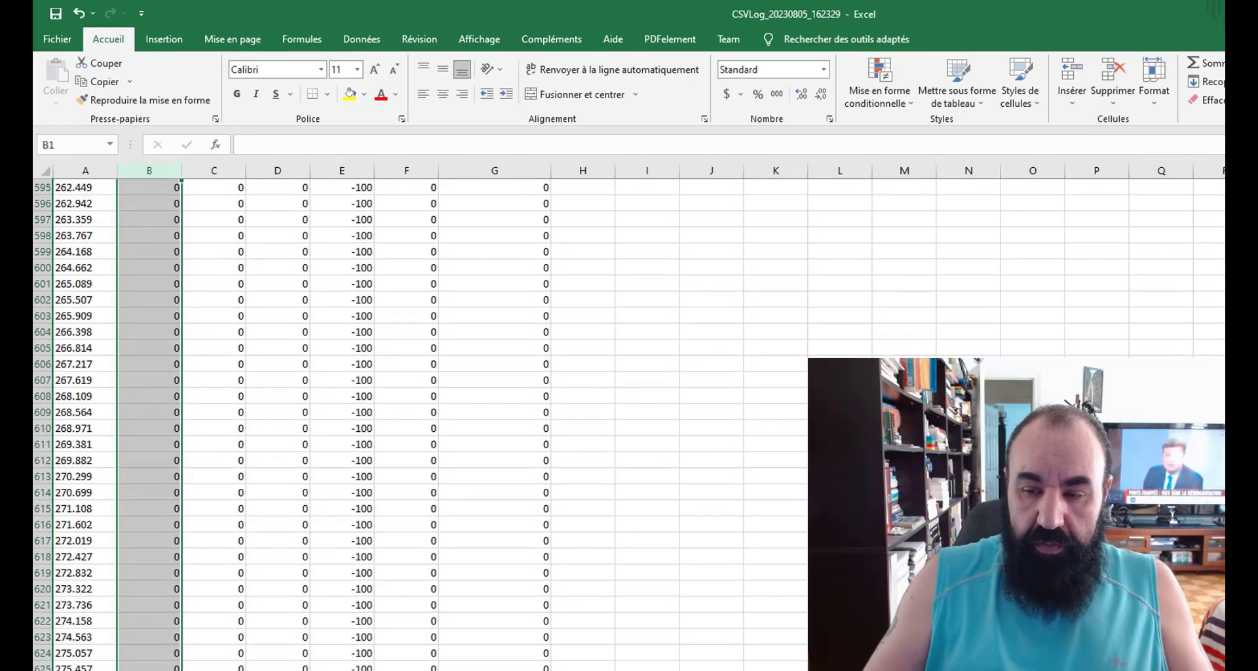
pyautogui.scroll(-20, 432, 426)
pyautogui.scroll(-20, 433, 426)
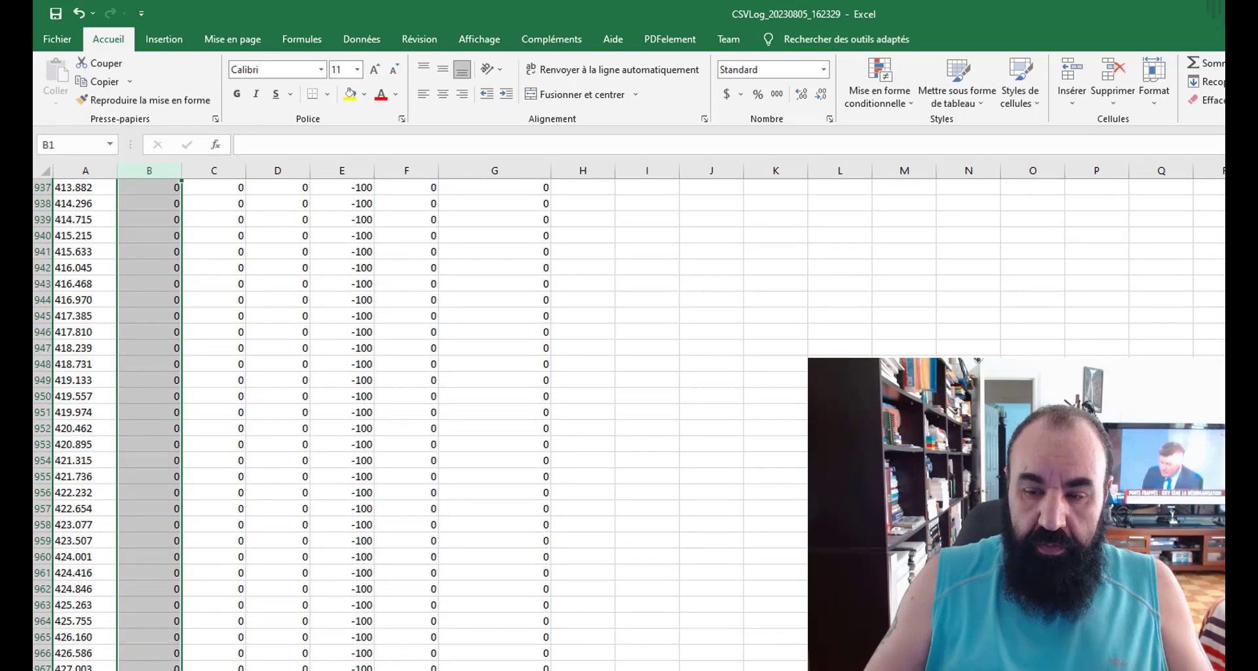
pyautogui.scroll(-6, 432, 426)
pyautogui.scroll(-2, 432, 426)
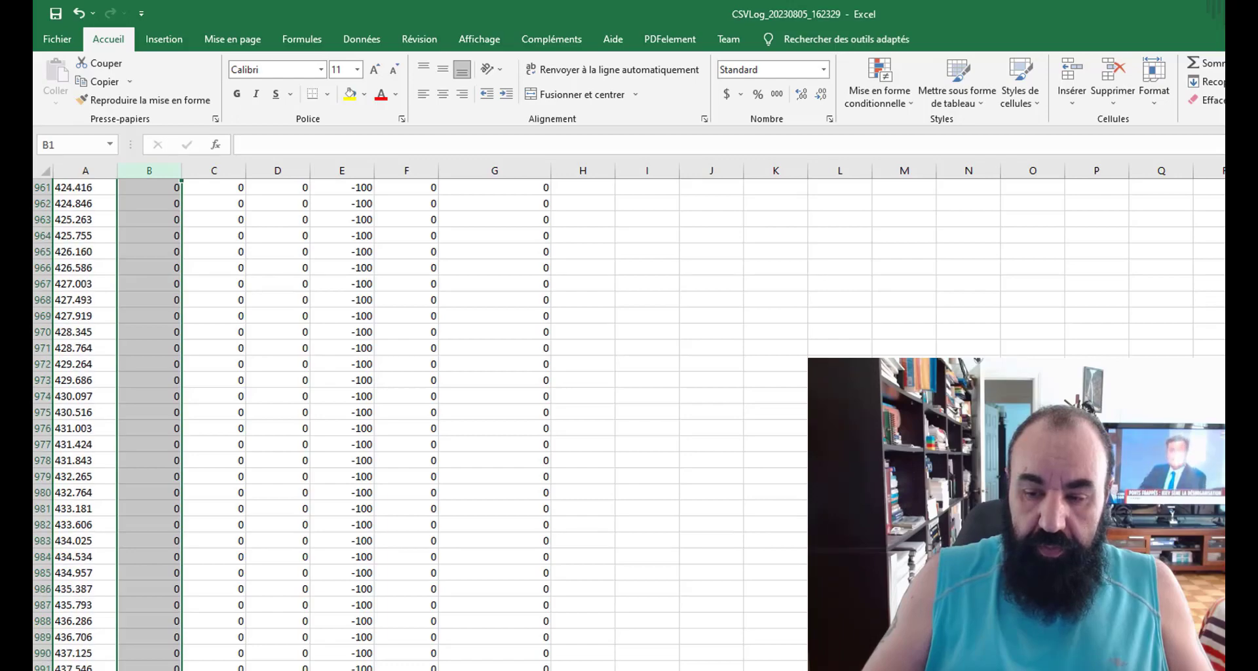
pyautogui.scroll(-12, 432, 426)
pyautogui.scroll(-20, 432, 426)
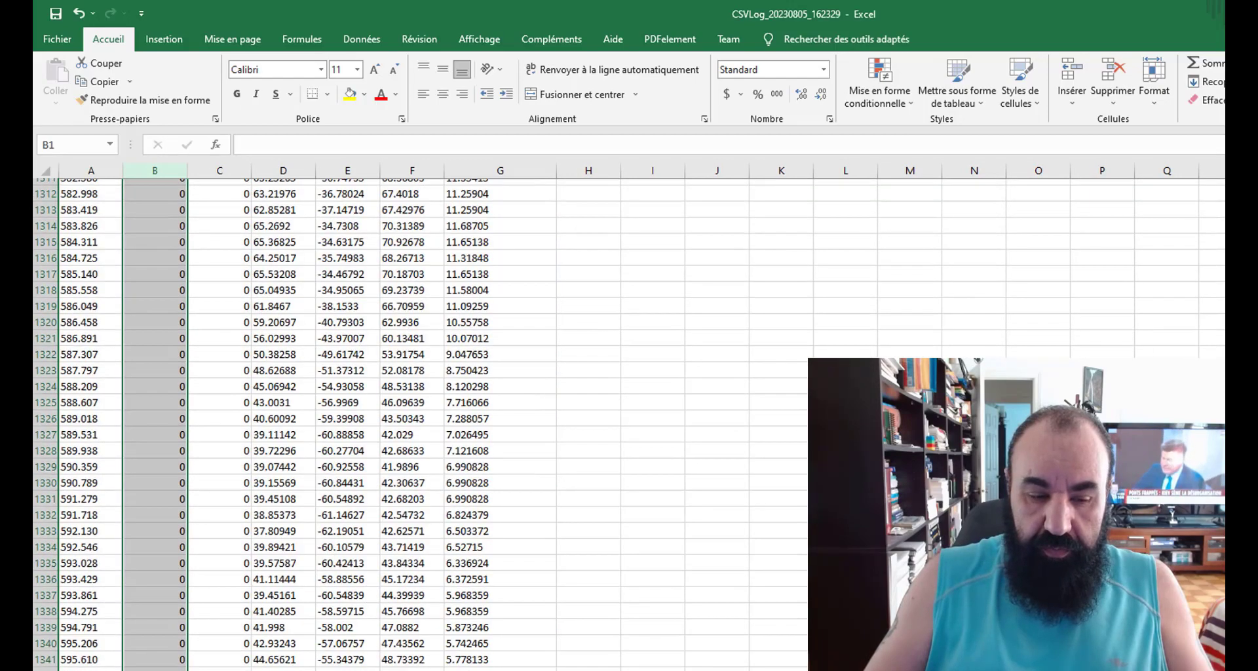
pyautogui.scroll(-20, 433, 426)
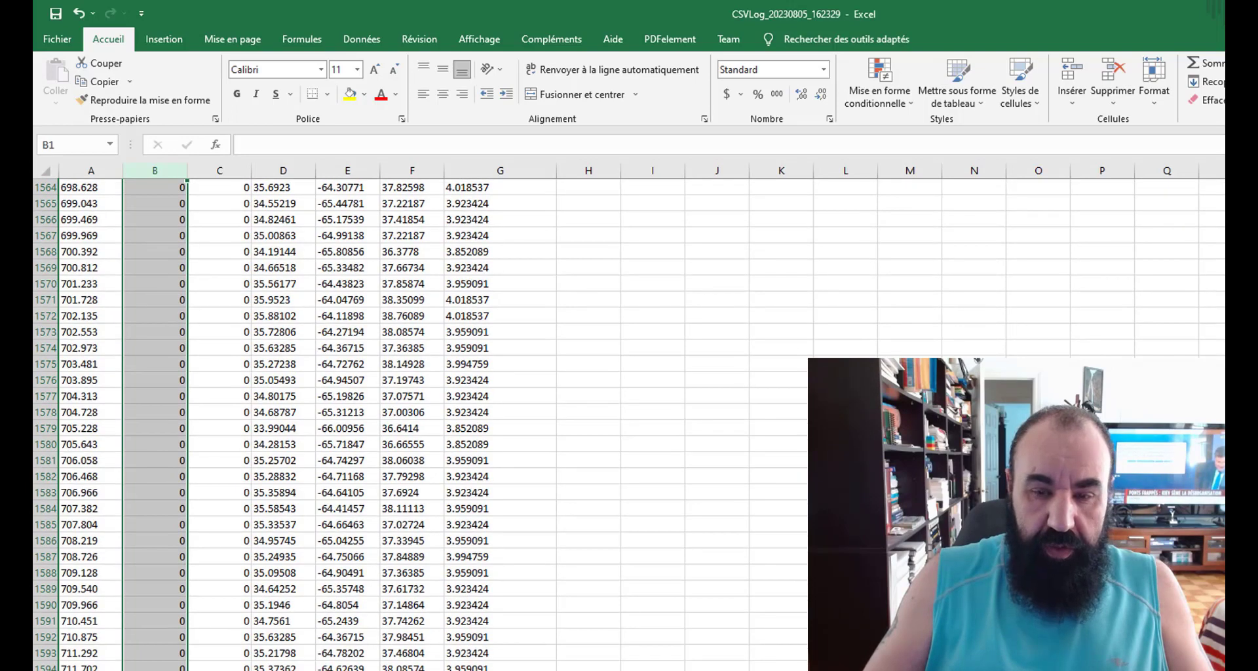
pyautogui.click(1115, 105)
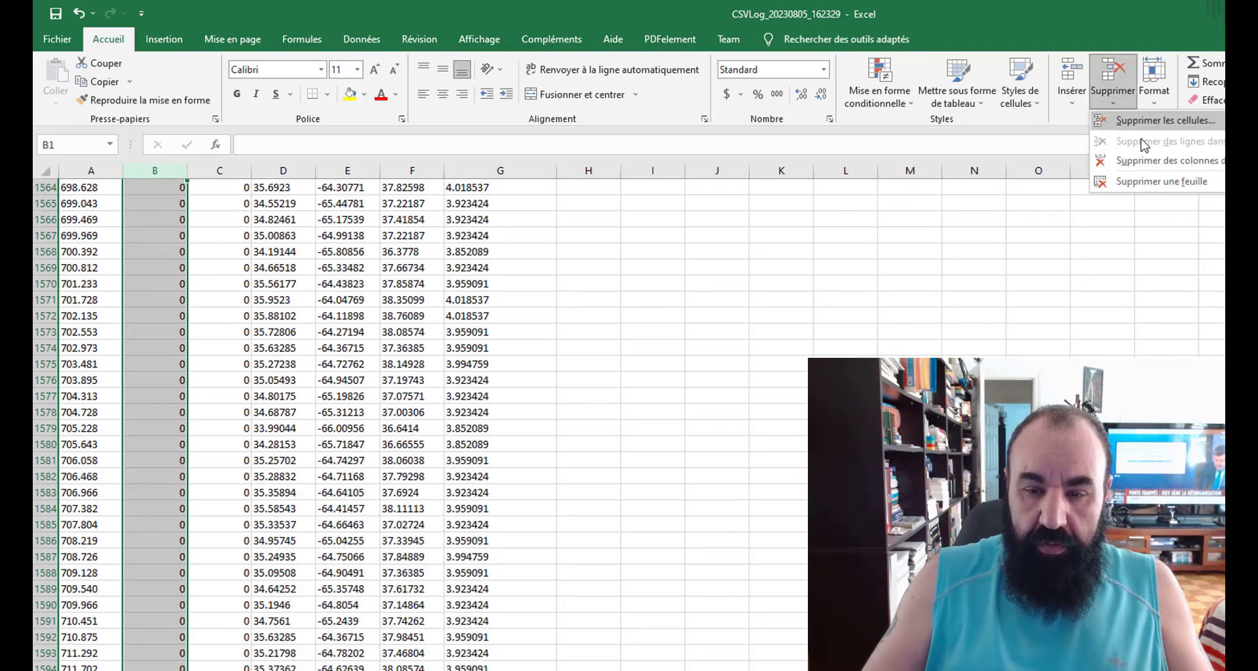
pyautogui.click(1162, 163)
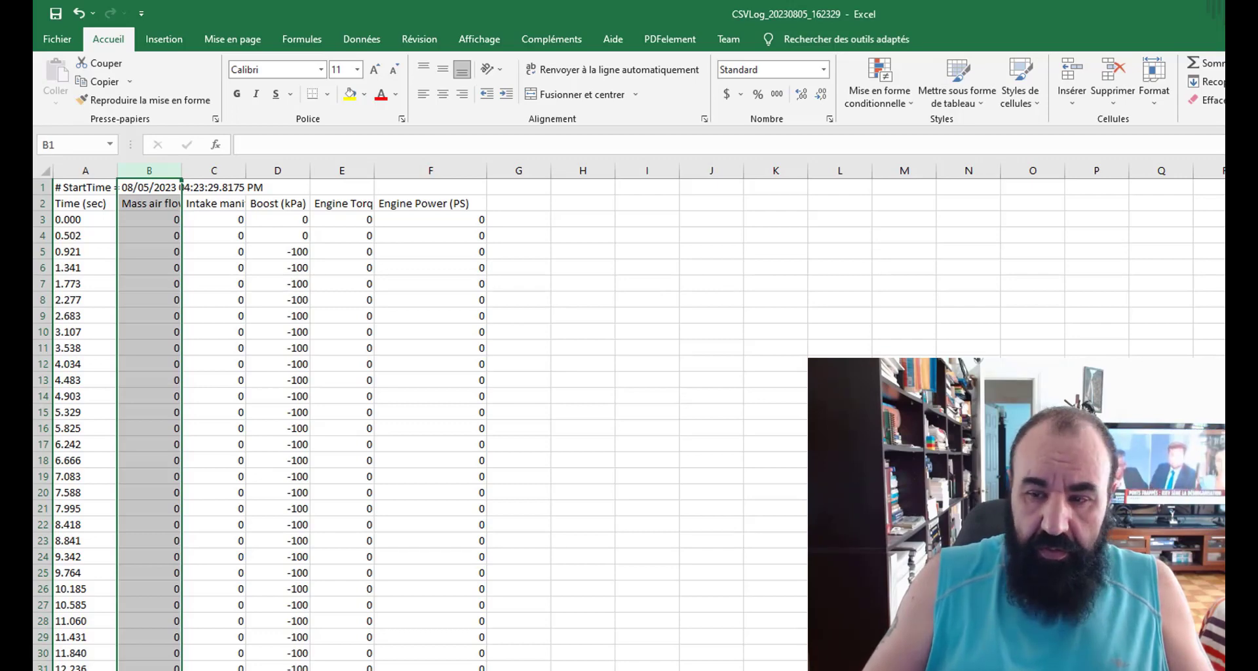
# - Check the Mass air flow column for recorded values down the log and delete it
pyautogui.scroll(-15, 432, 423)
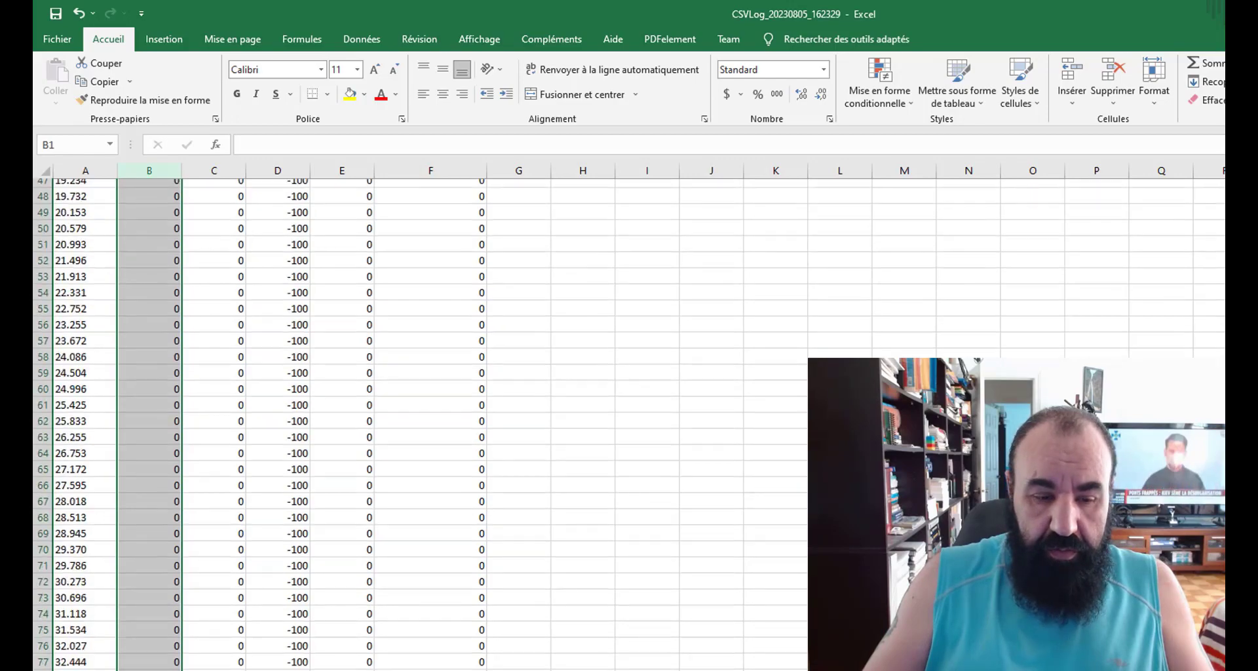
pyautogui.scroll(-20, 432, 423)
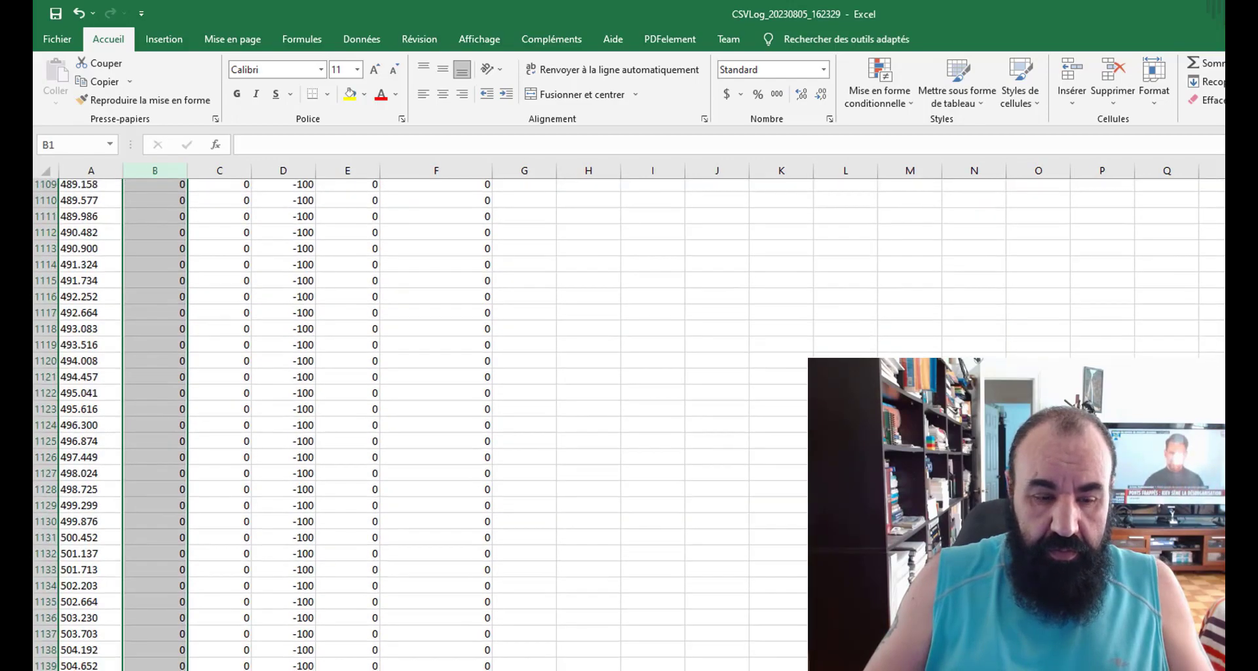
pyautogui.scroll(-20, 432, 423)
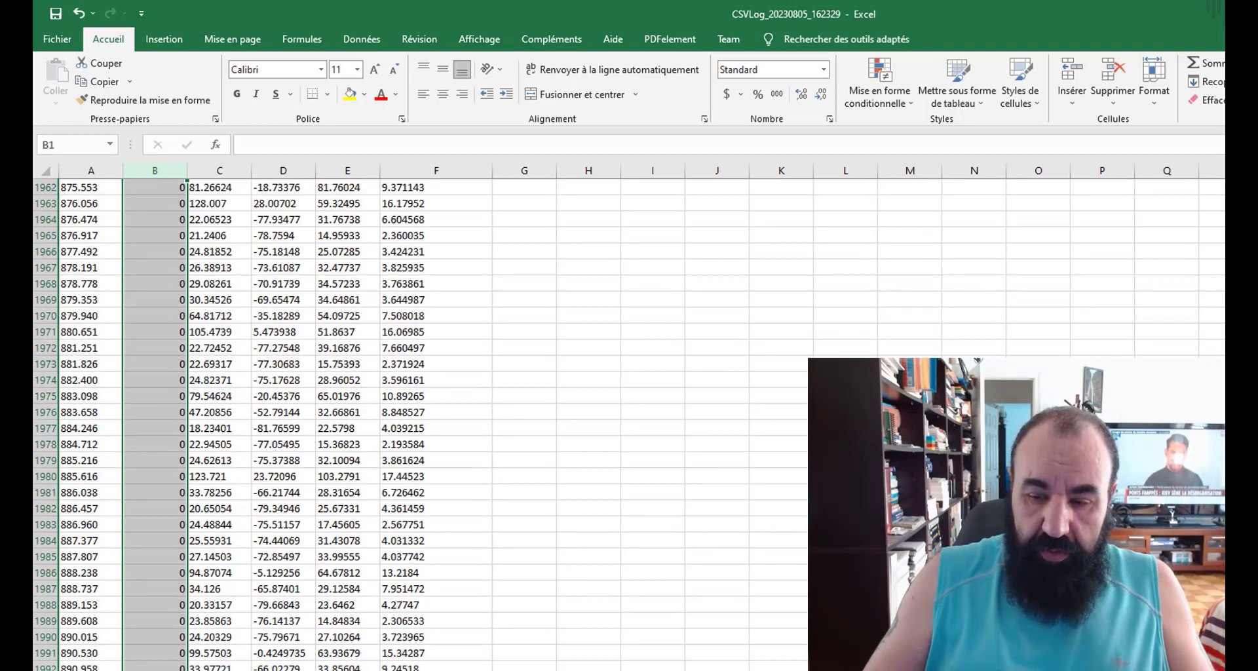
pyautogui.scroll(1, 432, 424)
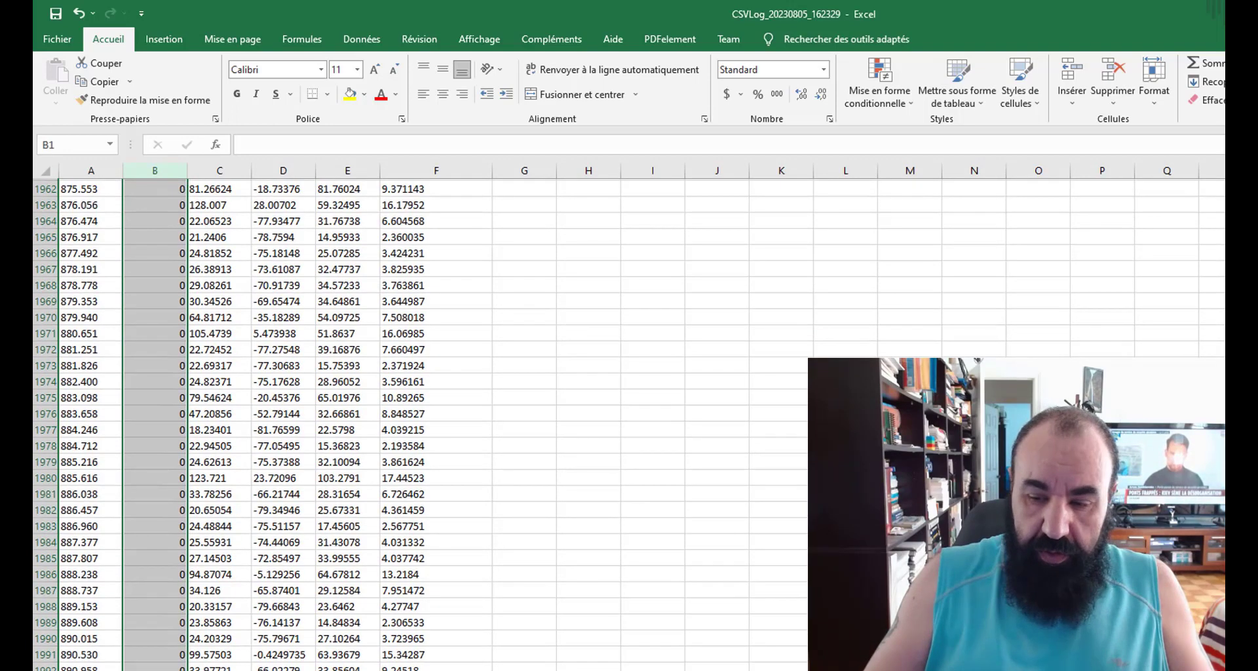
pyautogui.scroll(-20, 433, 423)
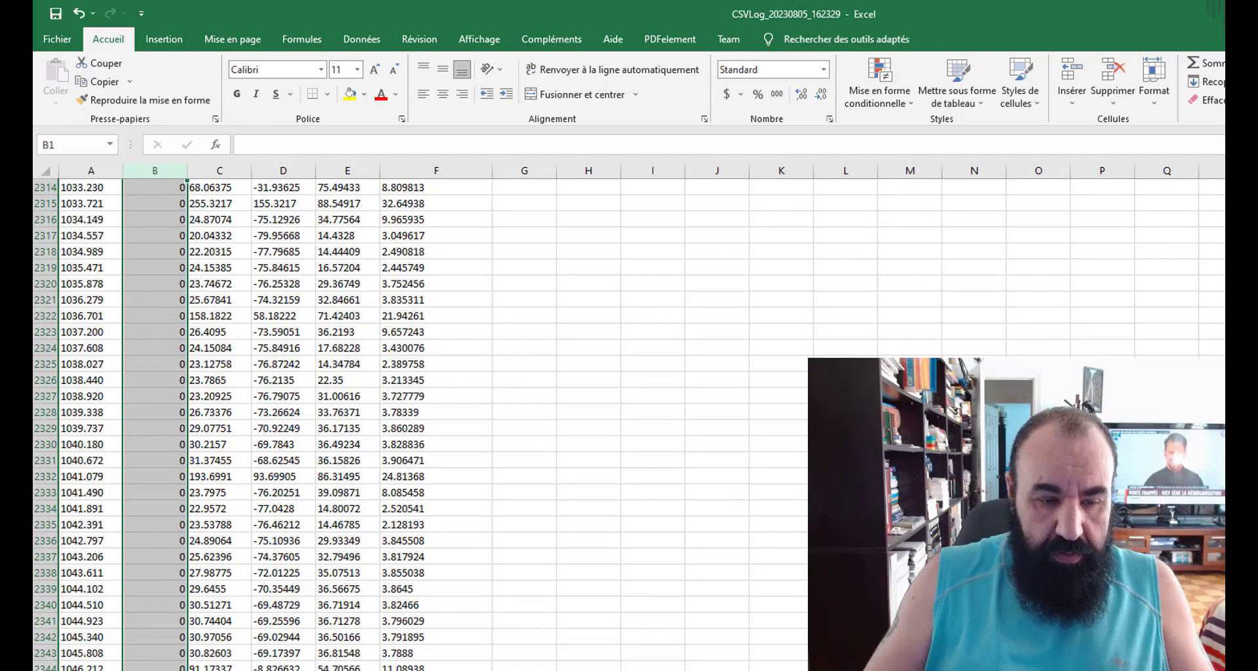
pyautogui.click(1112, 104)
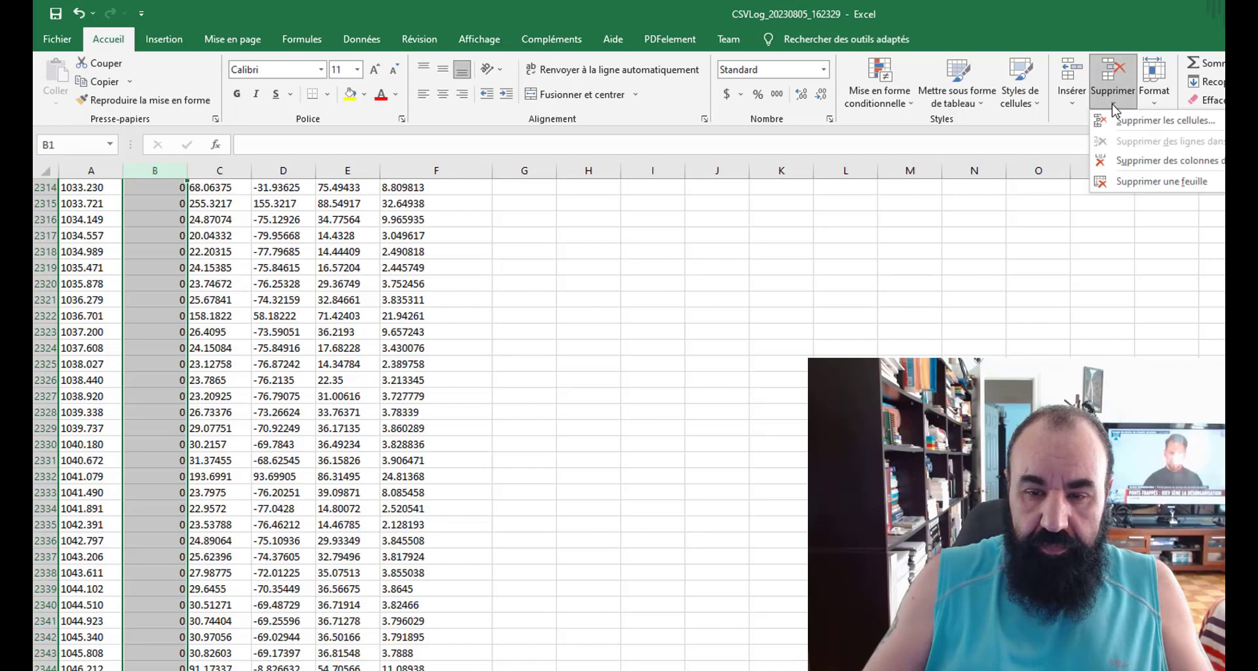
pyautogui.click(1151, 163)
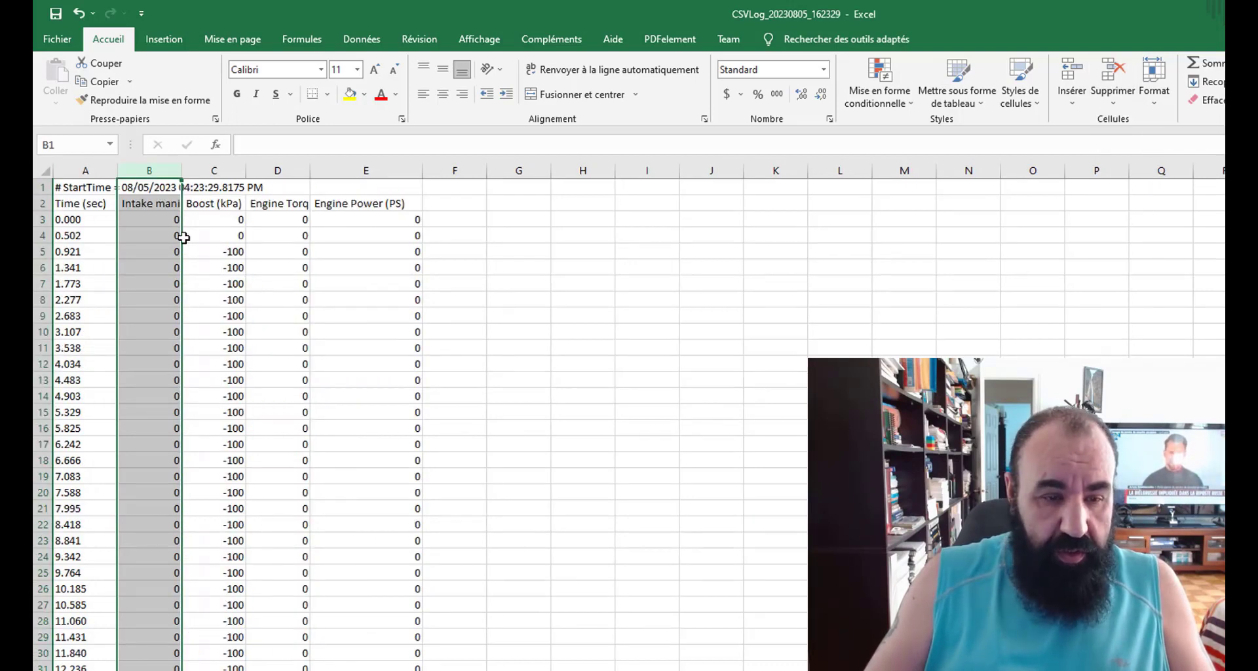
# - Delete sheet rows 3 to 1190, which hold no sensor readings, and look through the remaining log rows
pyautogui.moveTo(138, 220); pyautogui.dragTo(289, 171)
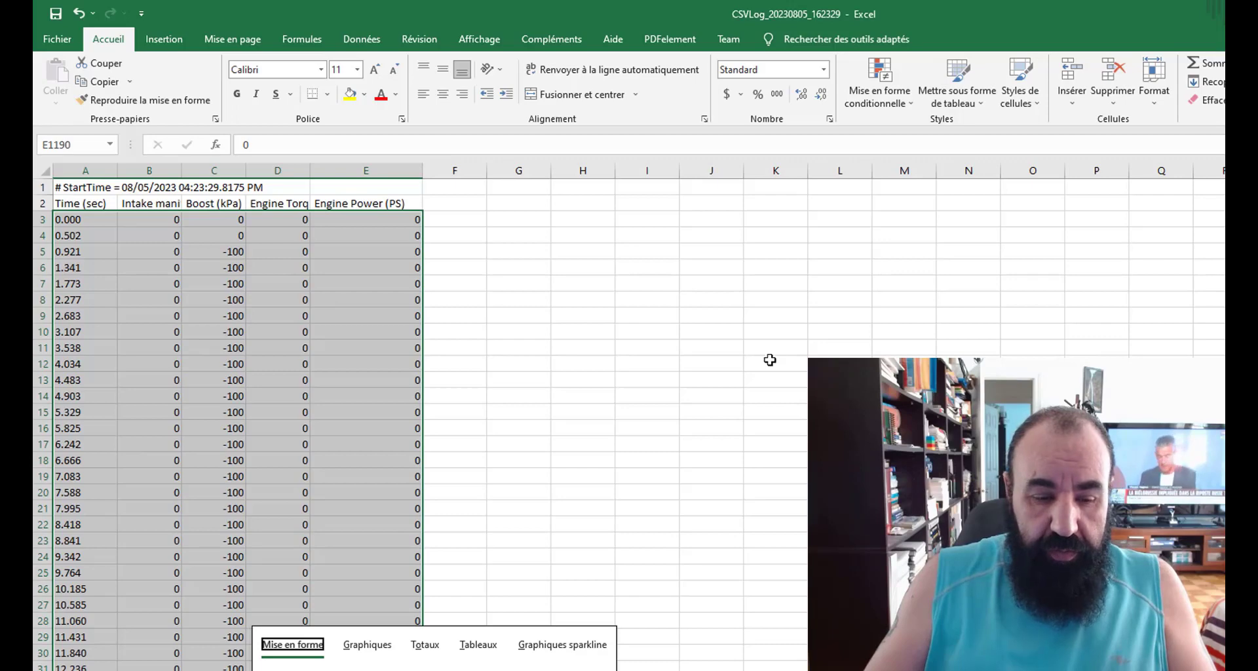
pyautogui.click(1115, 109)
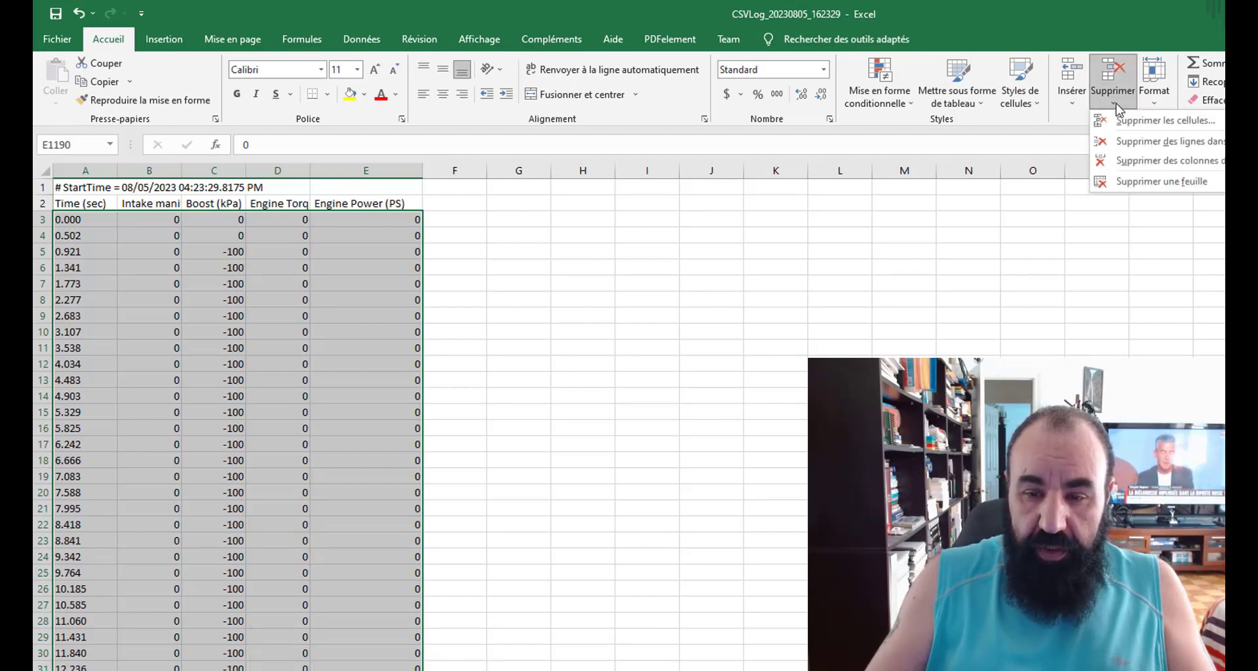
pyautogui.click(1134, 141)
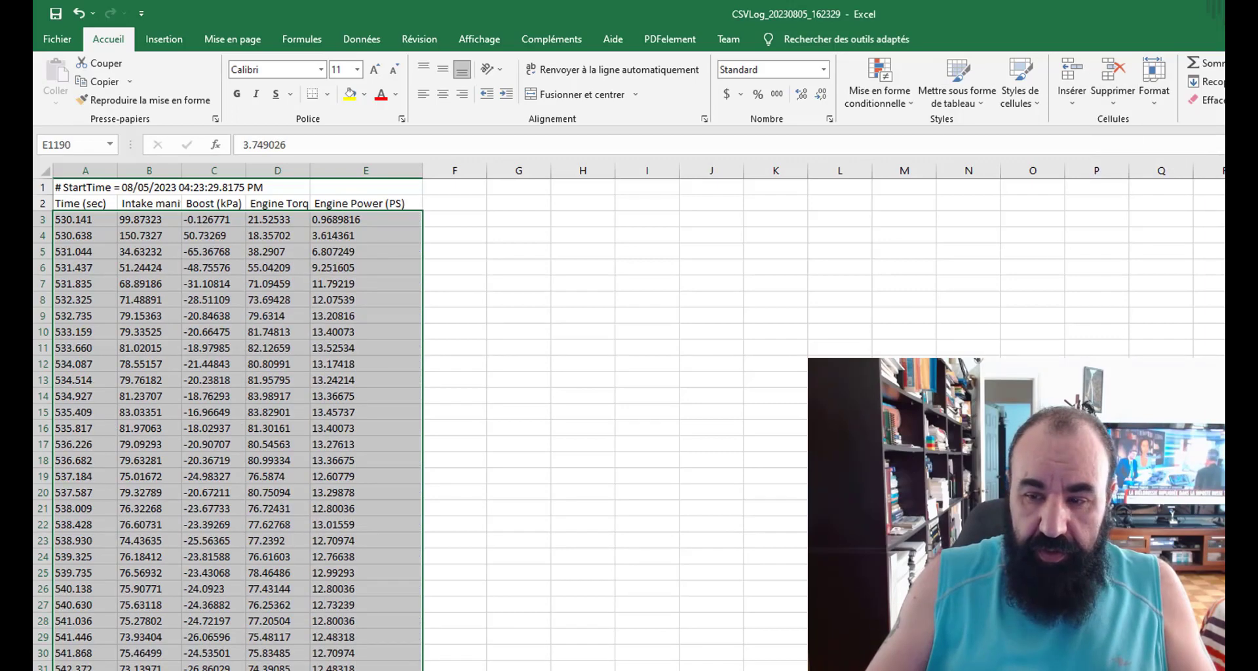
pyautogui.scroll(-20, 229, 426)
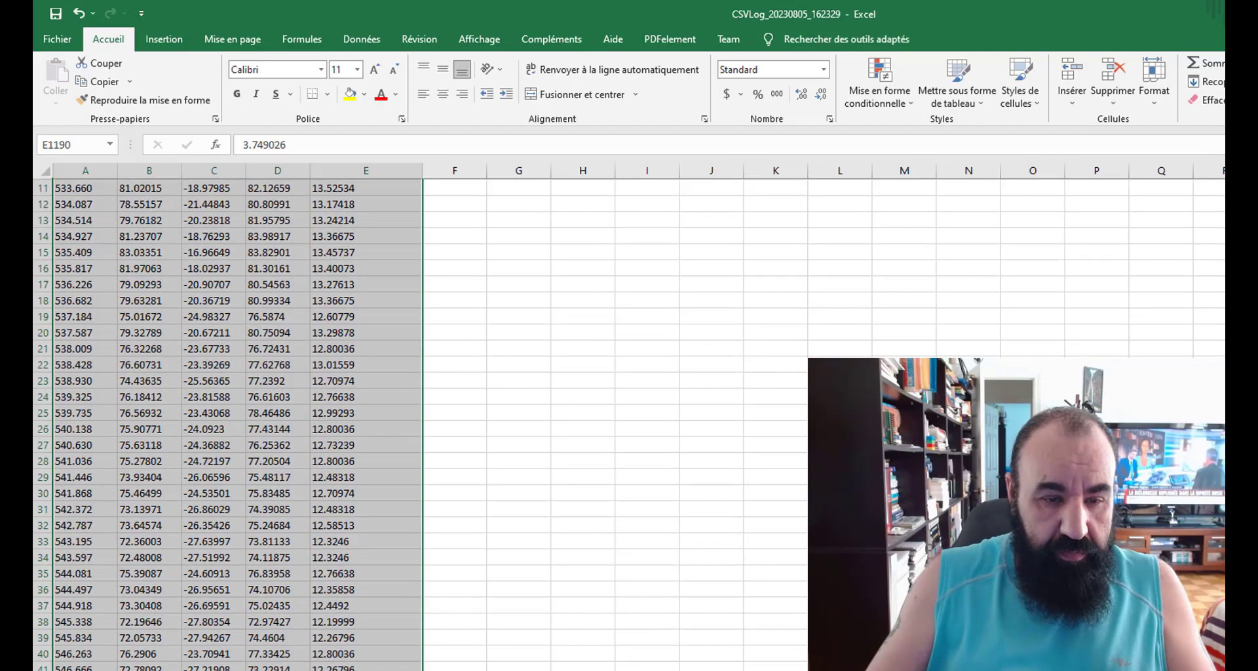
pyautogui.scroll(-20, 229, 426)
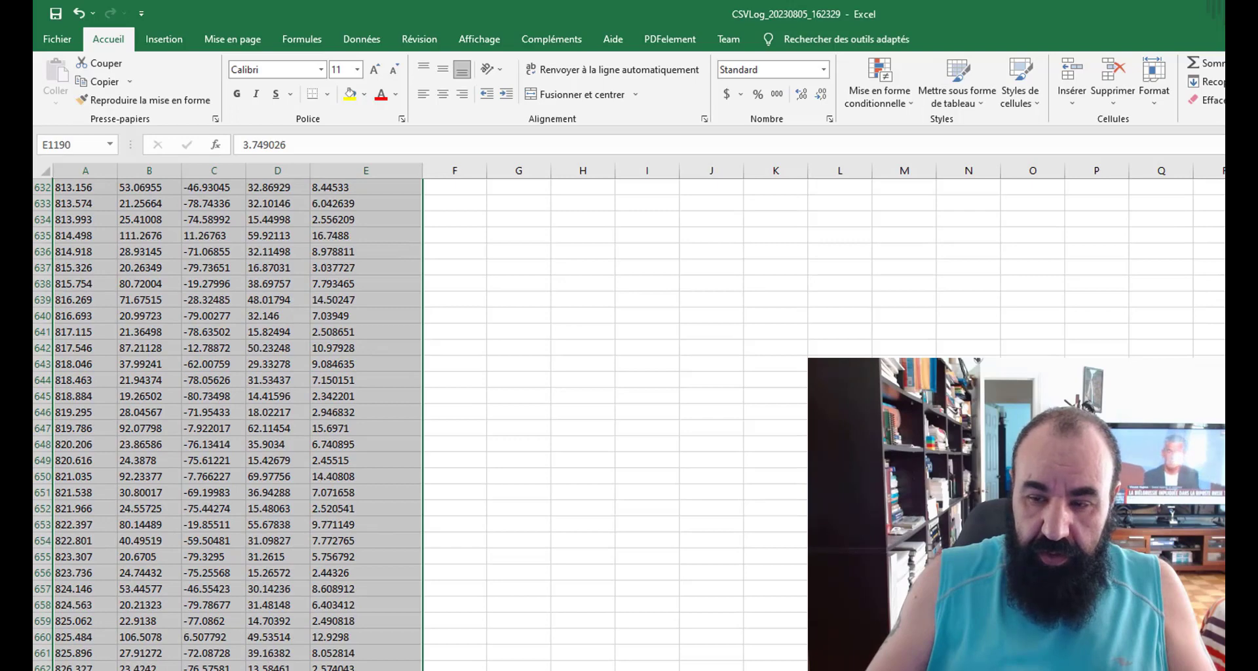
# - Widen the columns from Intake manifold absolute pressure to Engine Power so their full headings fit
pyautogui.scroll(20, 807, 324)
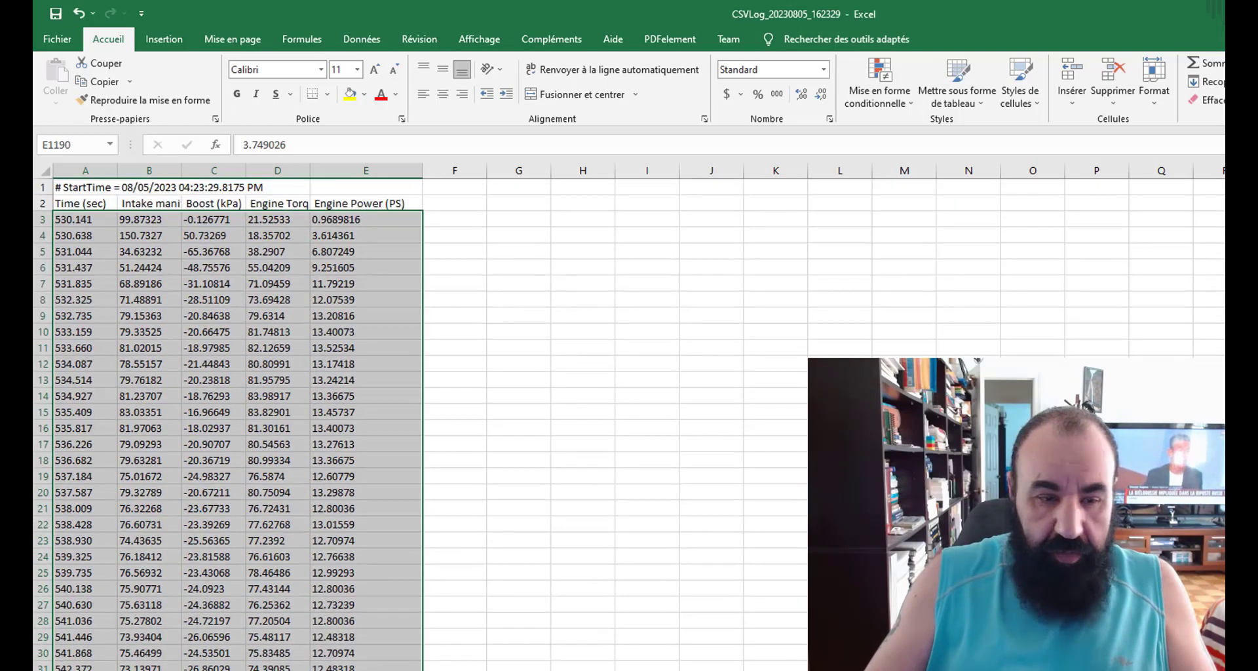
pyautogui.click(489, 224)
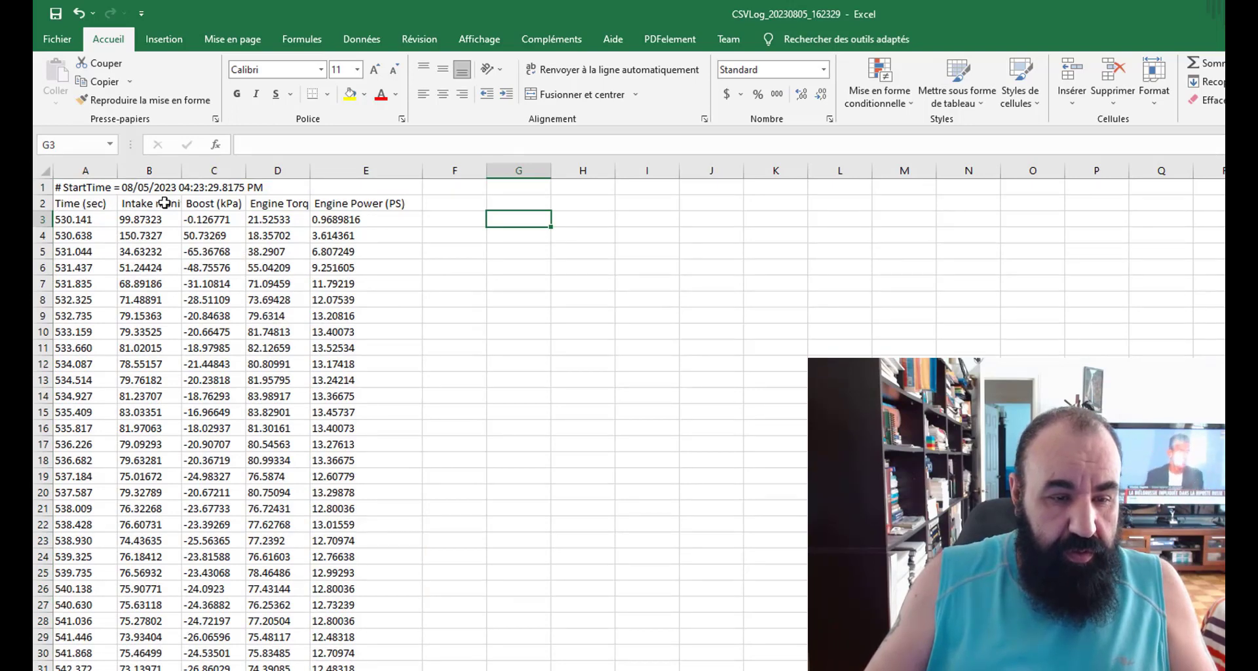
pyautogui.moveTo(181, 170); pyautogui.dragTo(584, 170)
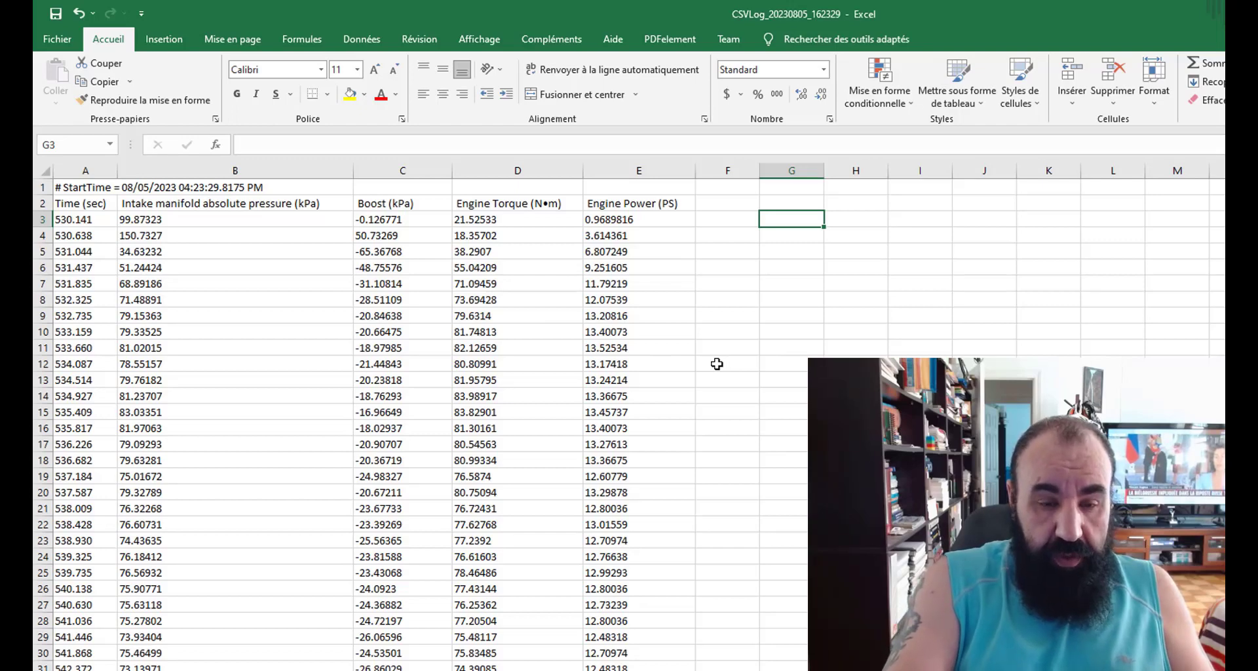
# - Centre the contents of every cell in the sheet horizontally
pyautogui.hotkey('ctrl', 'a')
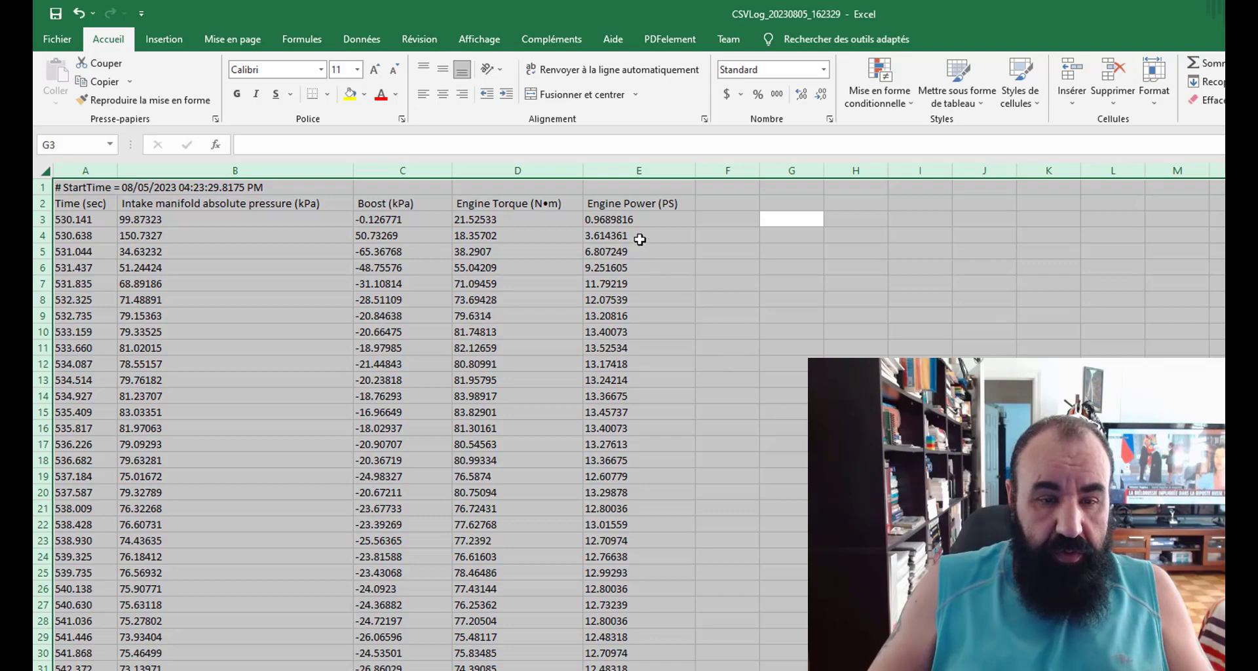
pyautogui.click(441, 102)
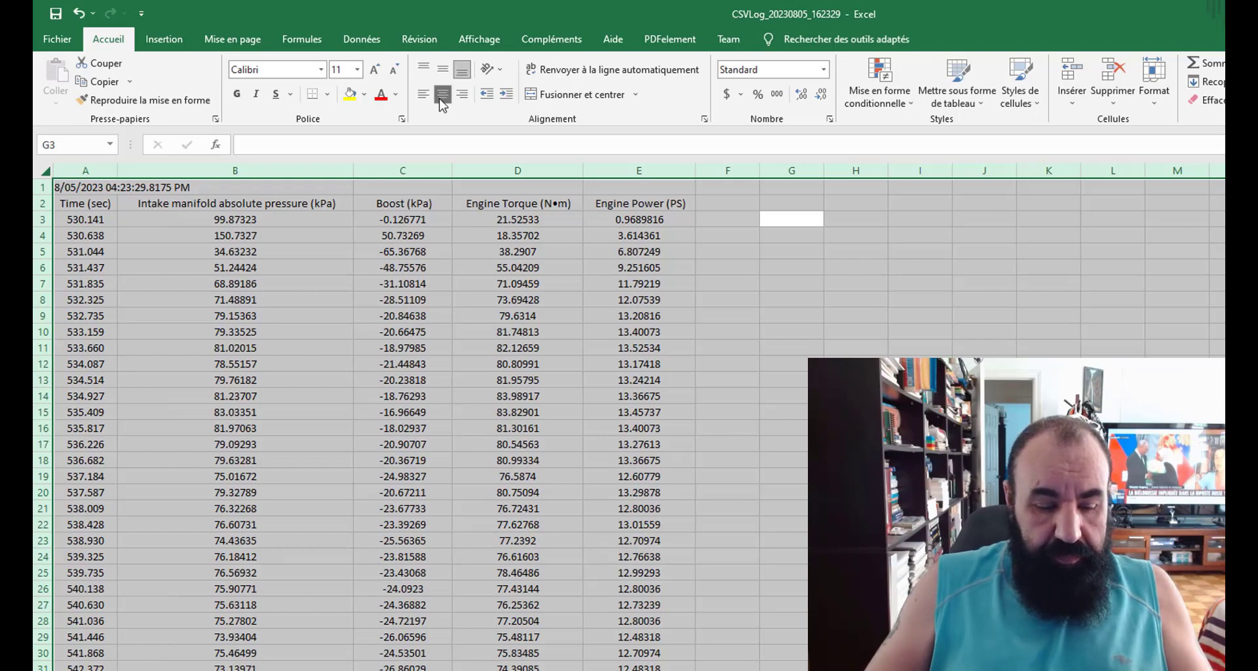
pyautogui.click(849, 282)
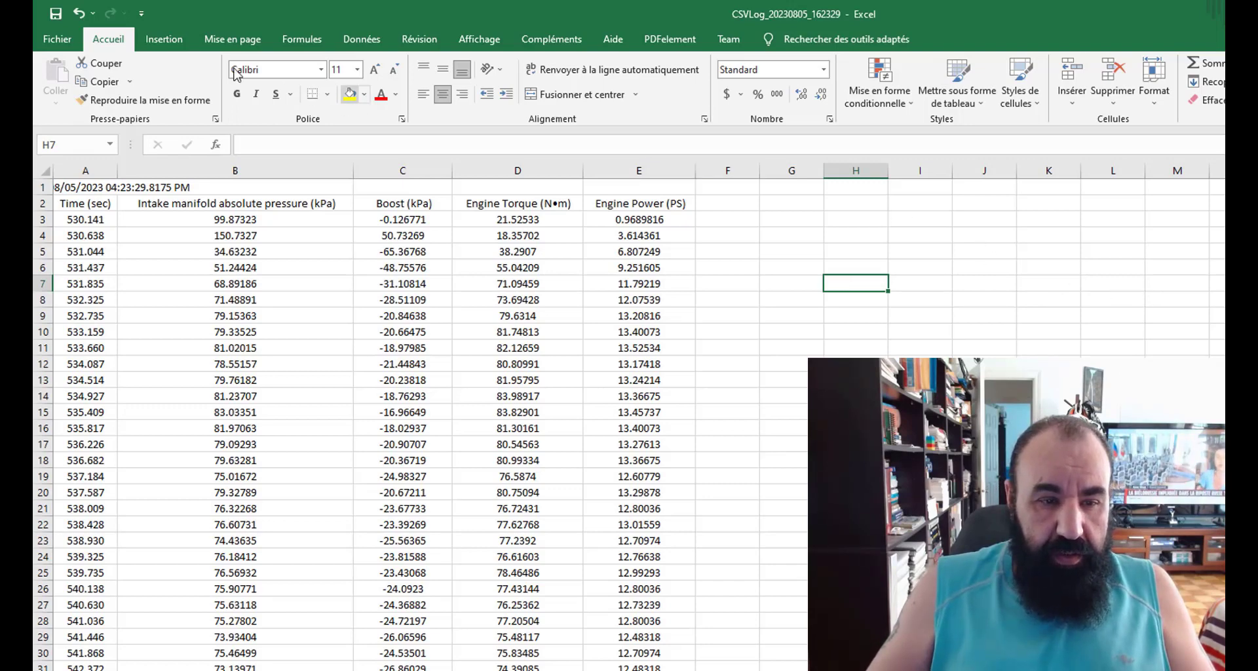
# - Insert a blank 2D line chart, place it beside the data from about row 6 and enlarge it
pyautogui.click(174, 47)
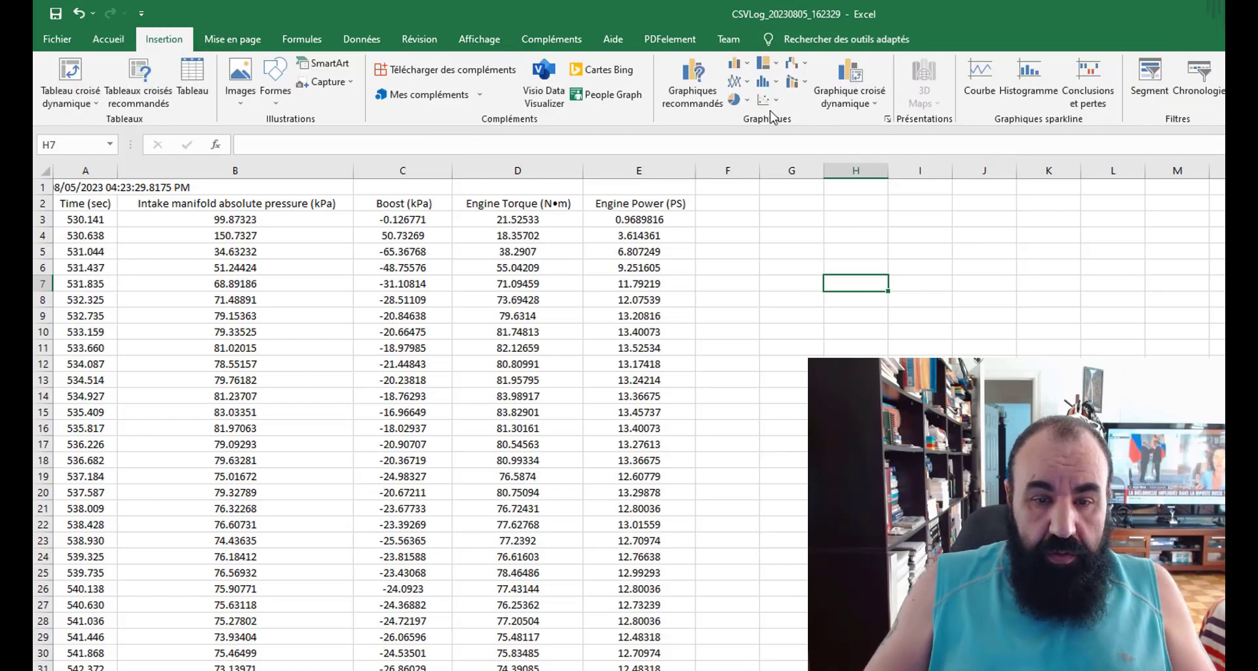
pyautogui.click(747, 83)
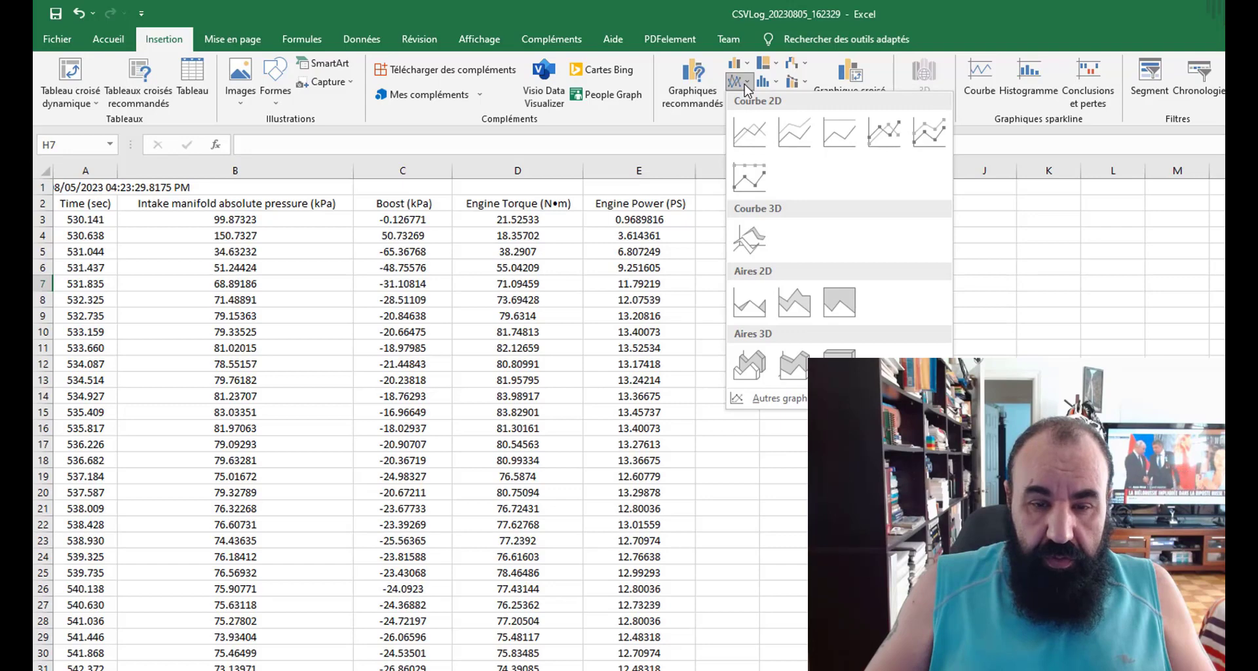
pyautogui.click(749, 133)
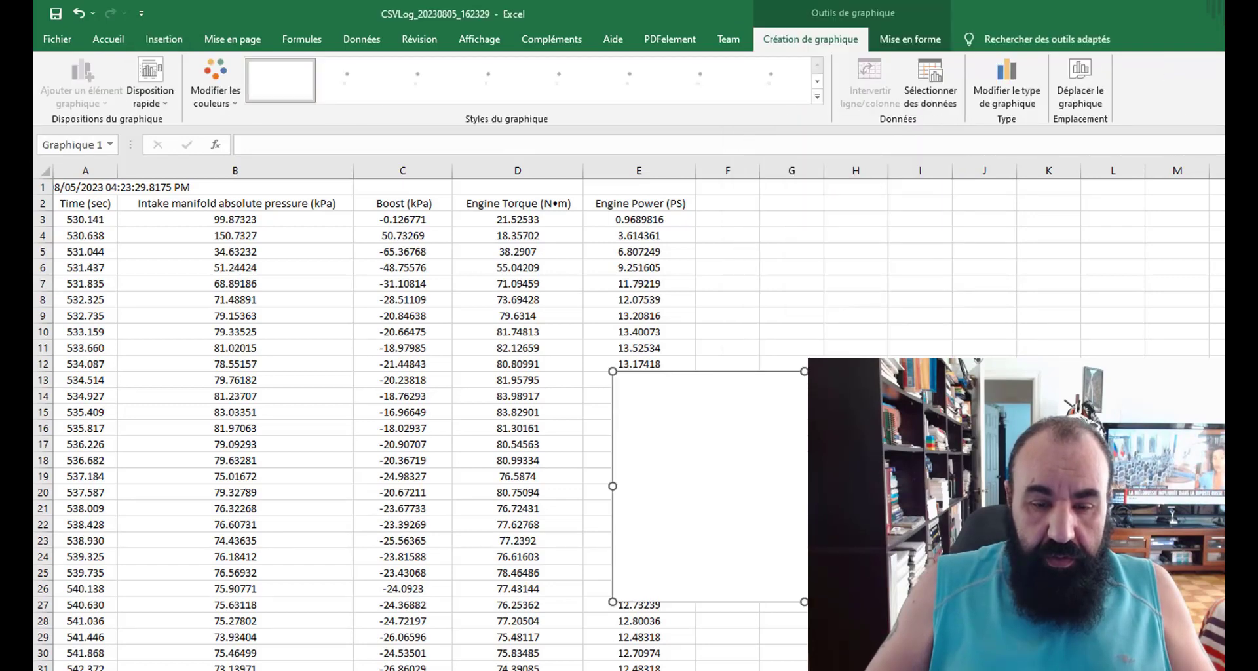
pyautogui.moveTo(829, 424); pyautogui.dragTo(924, 313)
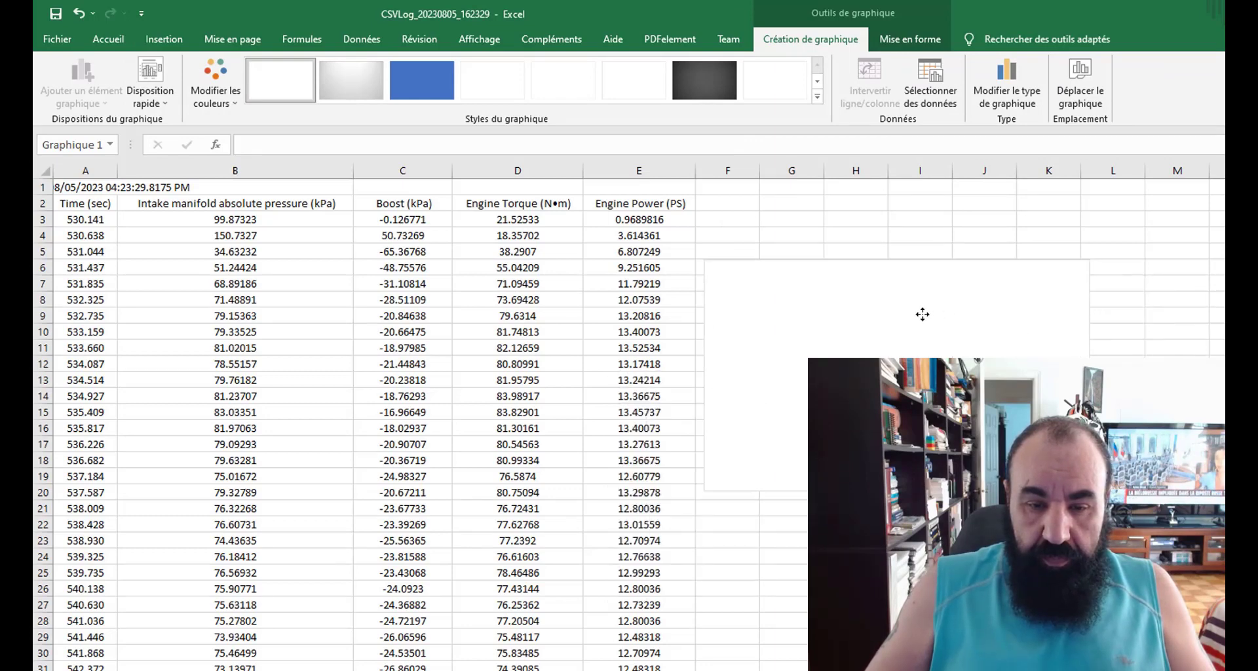
pyautogui.moveTo(1090, 491); pyautogui.dragTo(1257, 670)
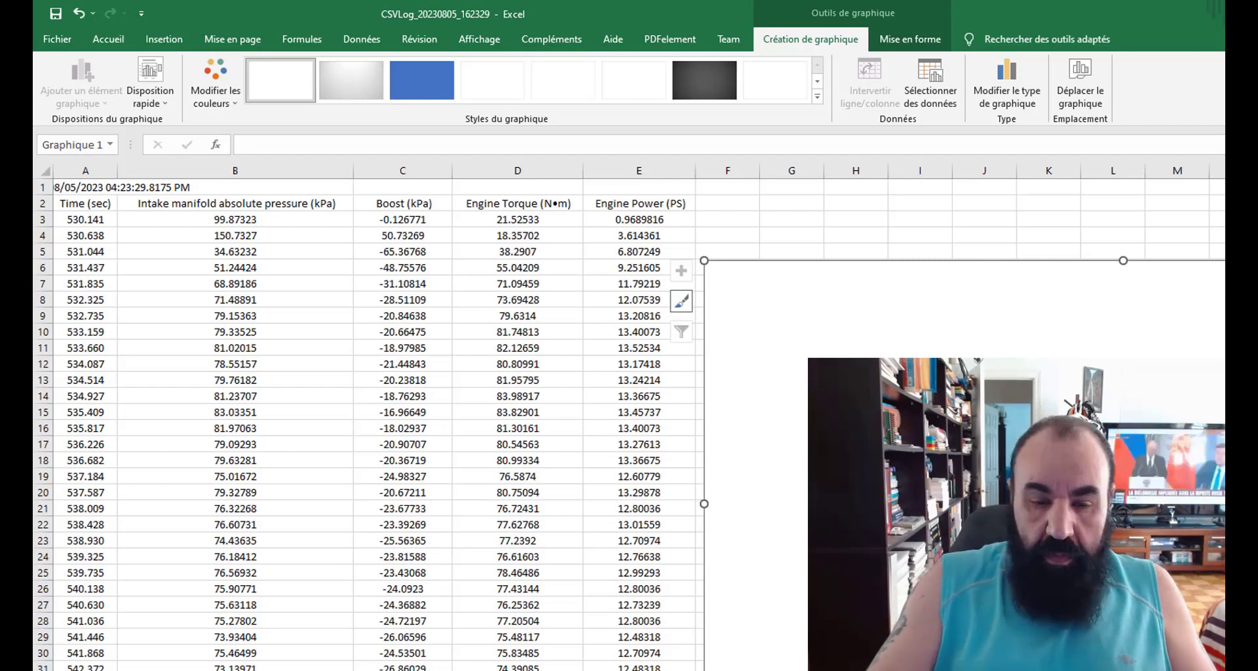
pyautogui.click(682, 301)
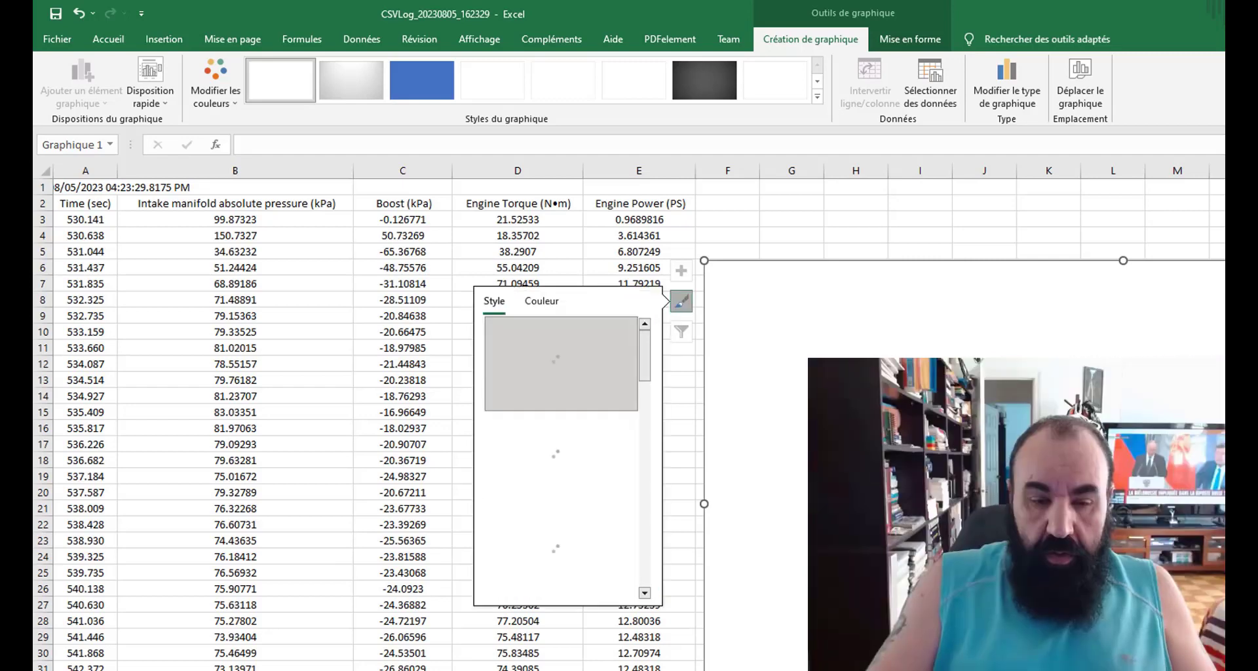
pyautogui.click(1112, 207)
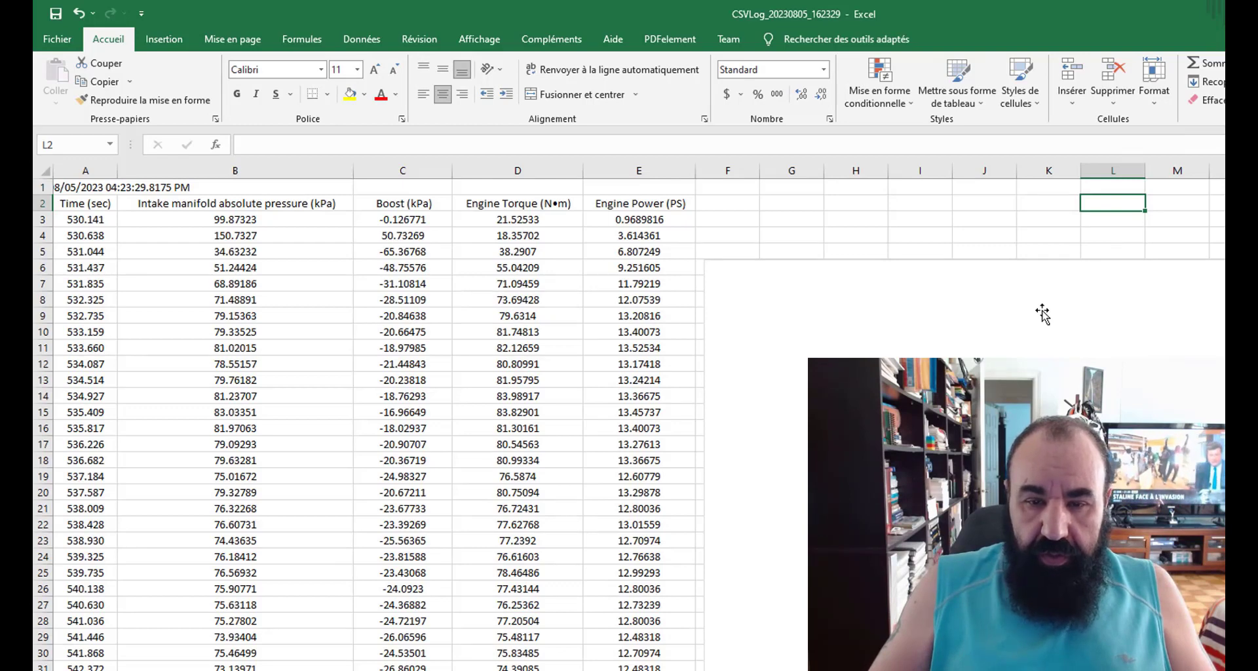
pyautogui.click(1032, 347)
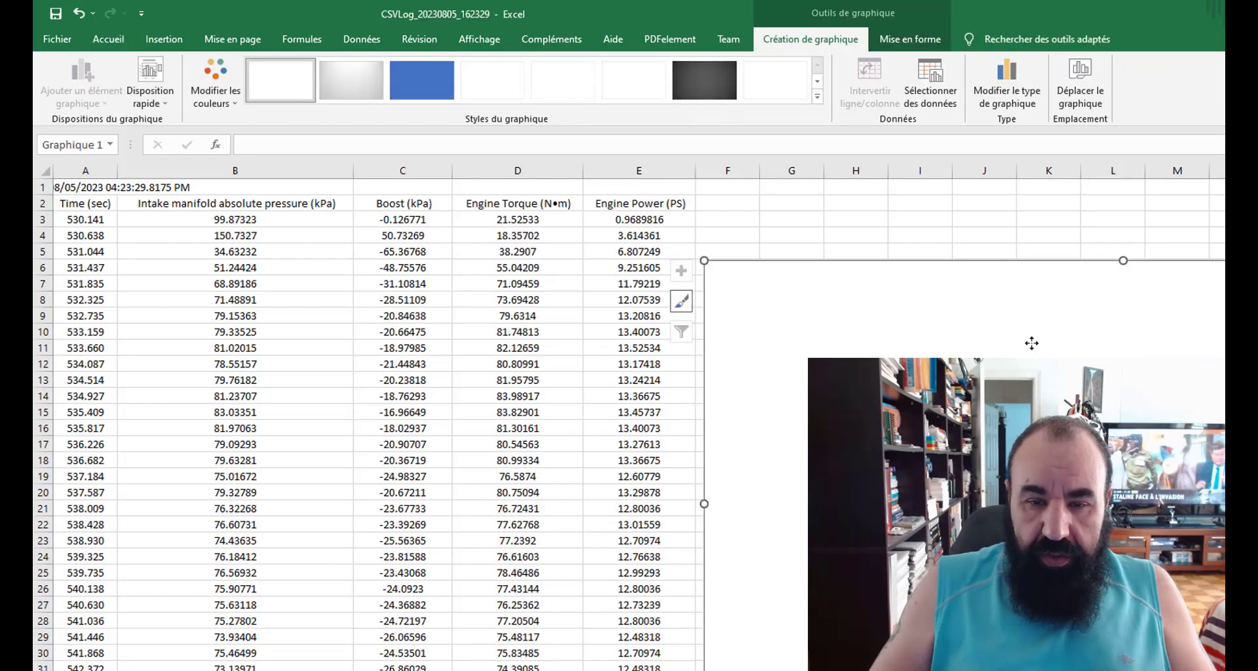
pyautogui.click(934, 89)
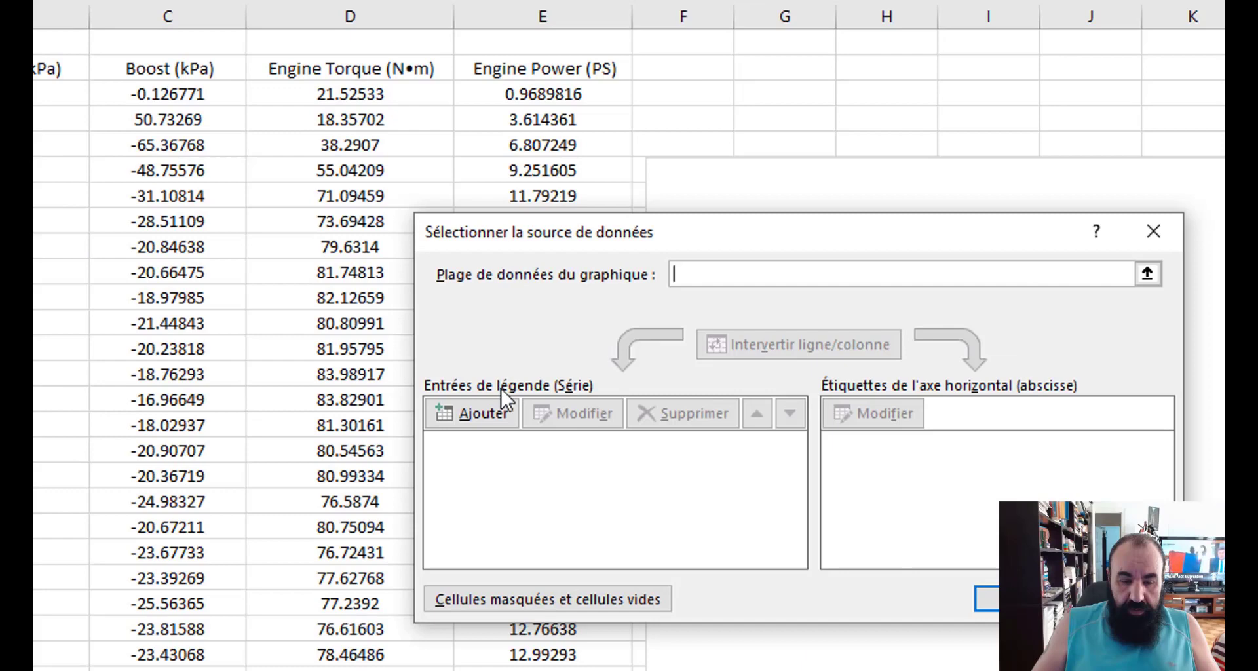
pyautogui.click(483, 418)
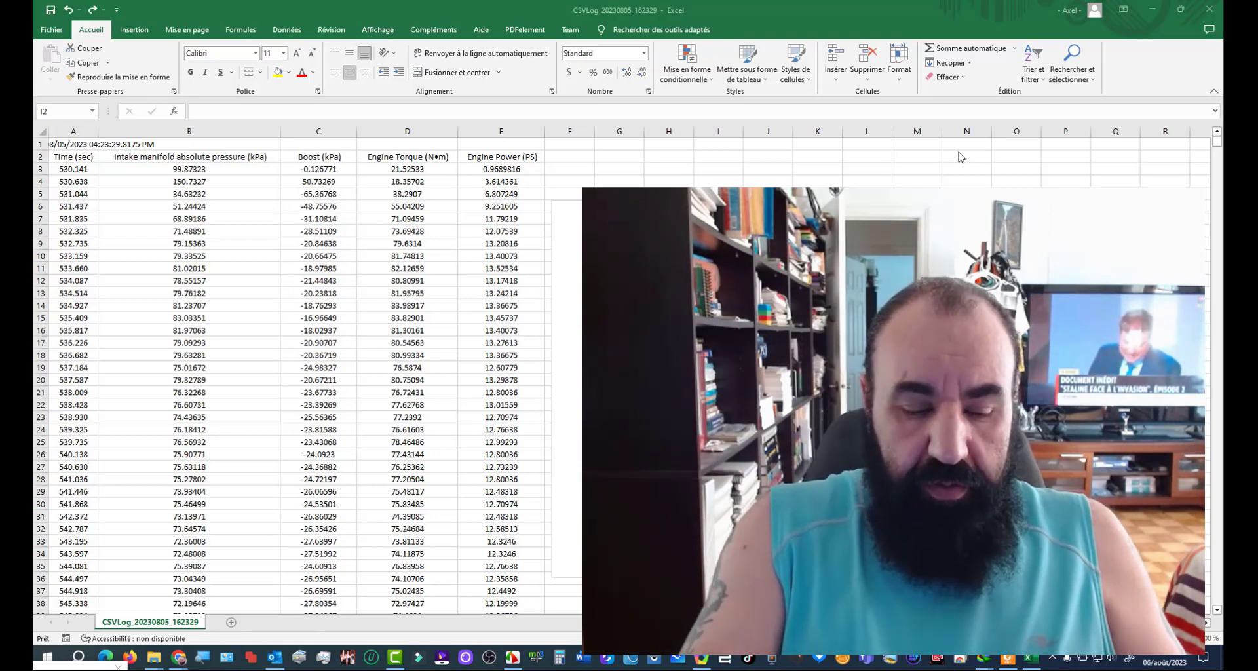
pyautogui.click(50, 13)
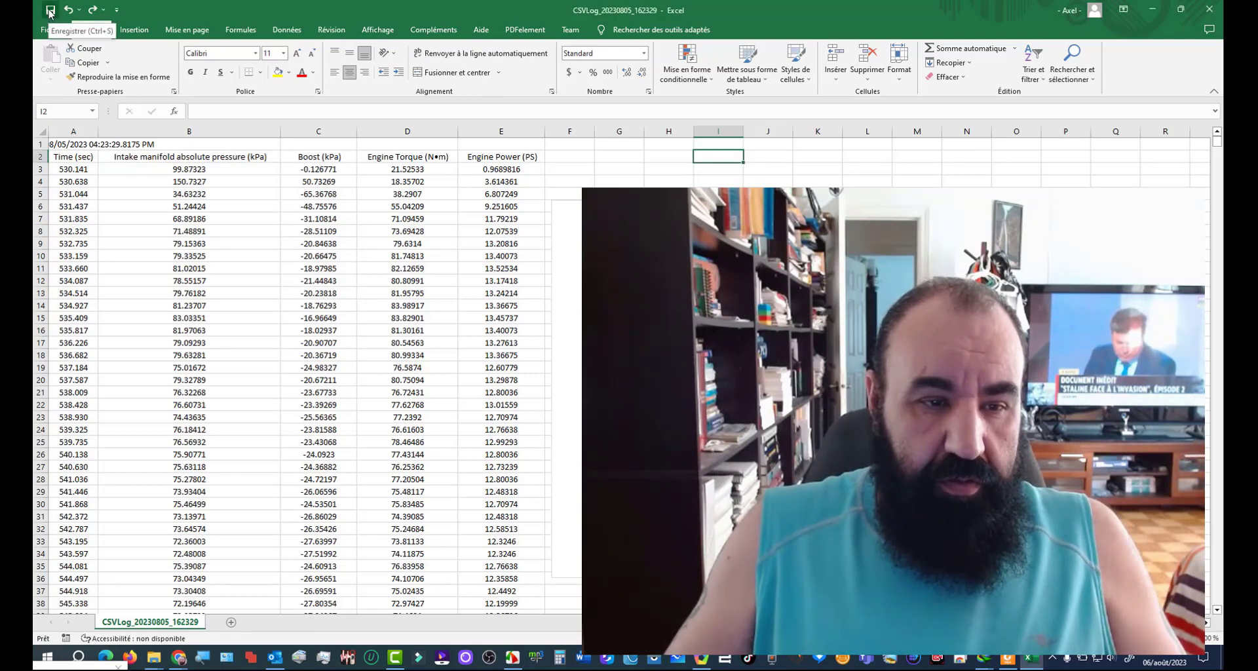
pyautogui.click(50, 11)
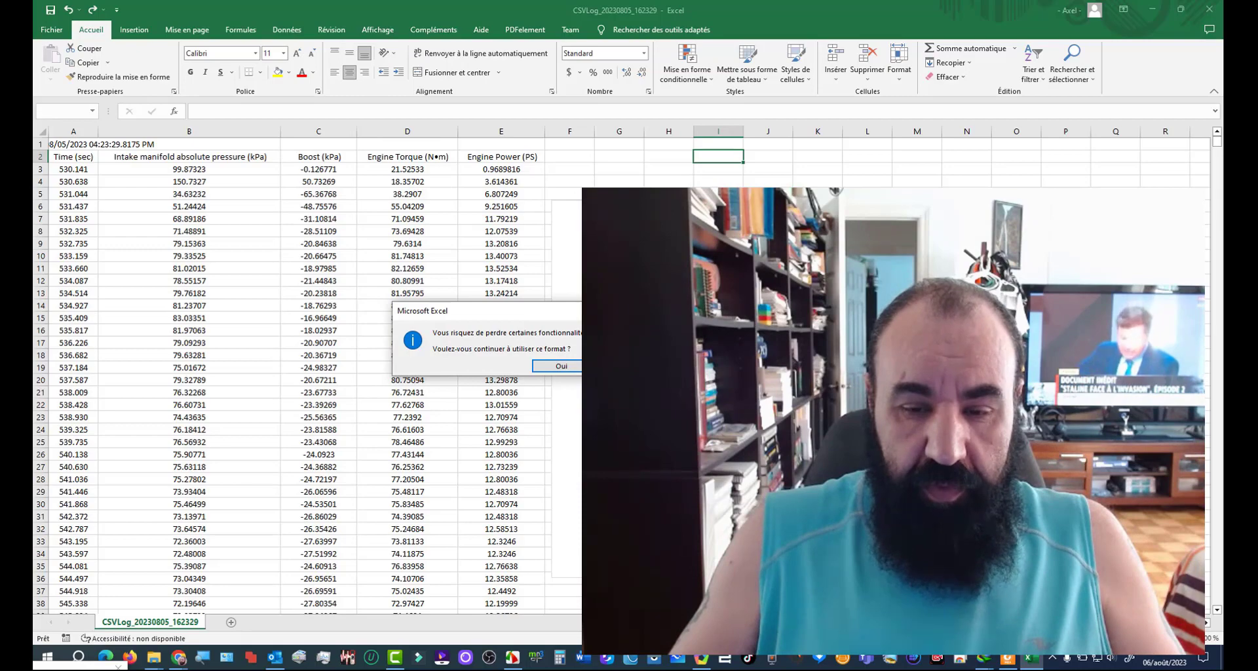
pyautogui.click(627, 366)
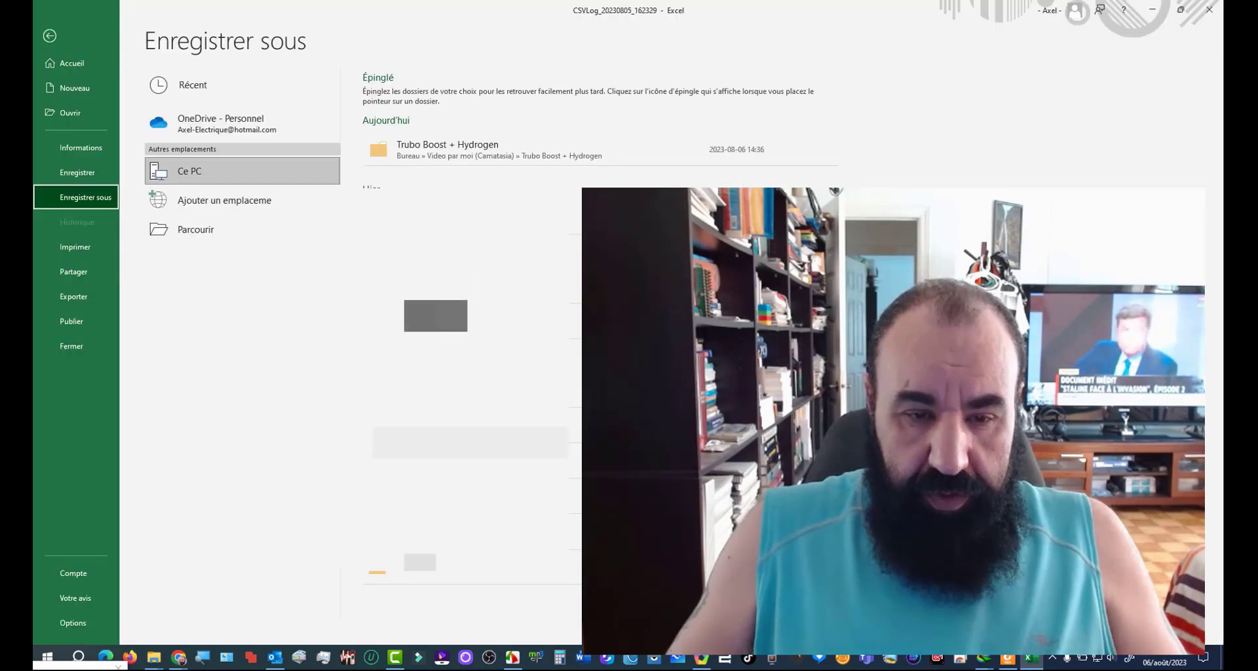
pyautogui.click(49, 38)
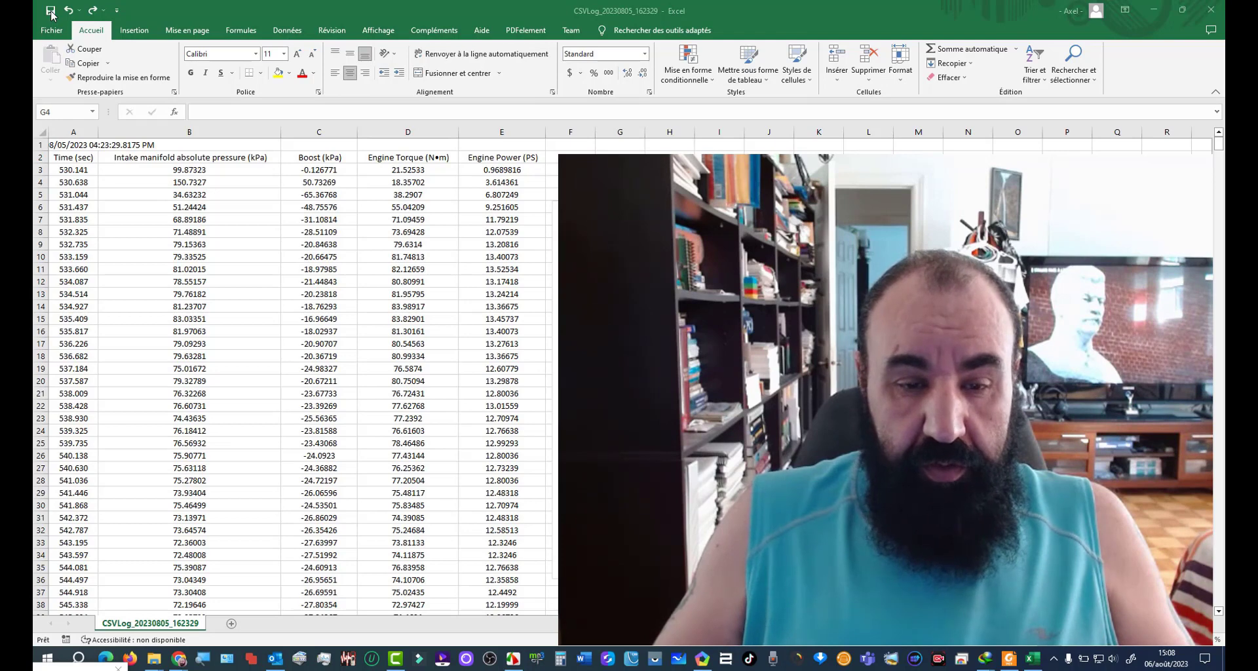
# - Save the log as an Excel workbook named CSVLog_20230805_162329 in the Trubo Boost + Hydrogen folder instead of CSV UTF-8
pyautogui.click(620, 182)
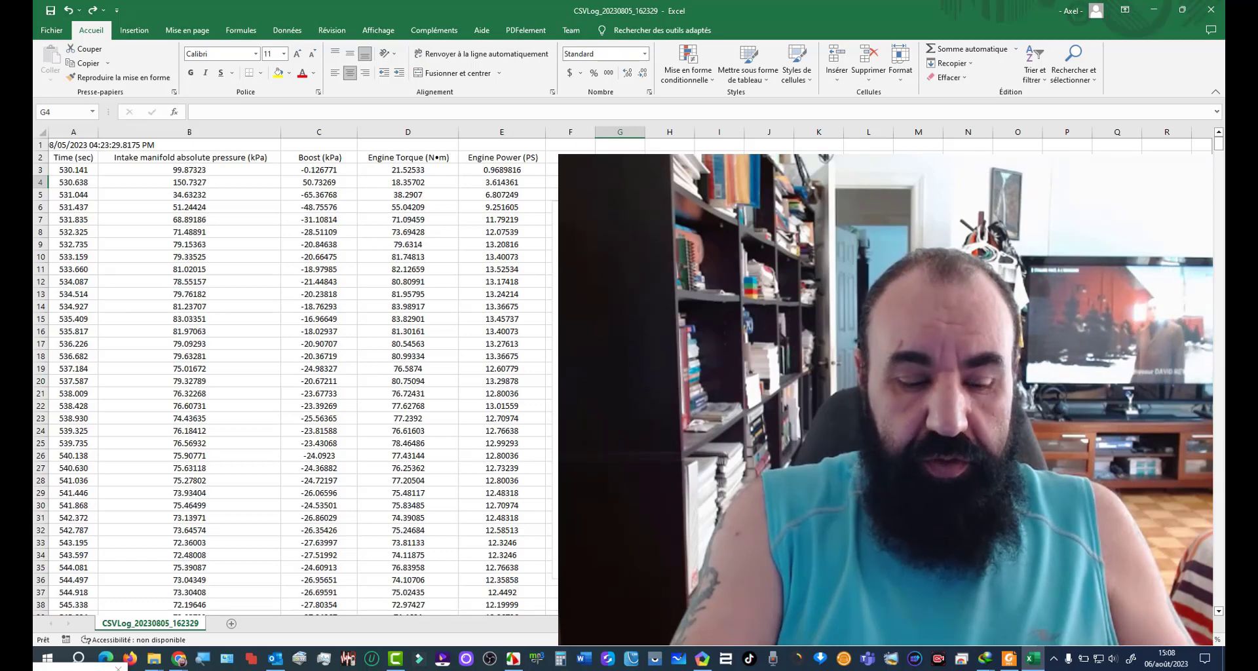
pyautogui.hotkey('ctrl', 's')
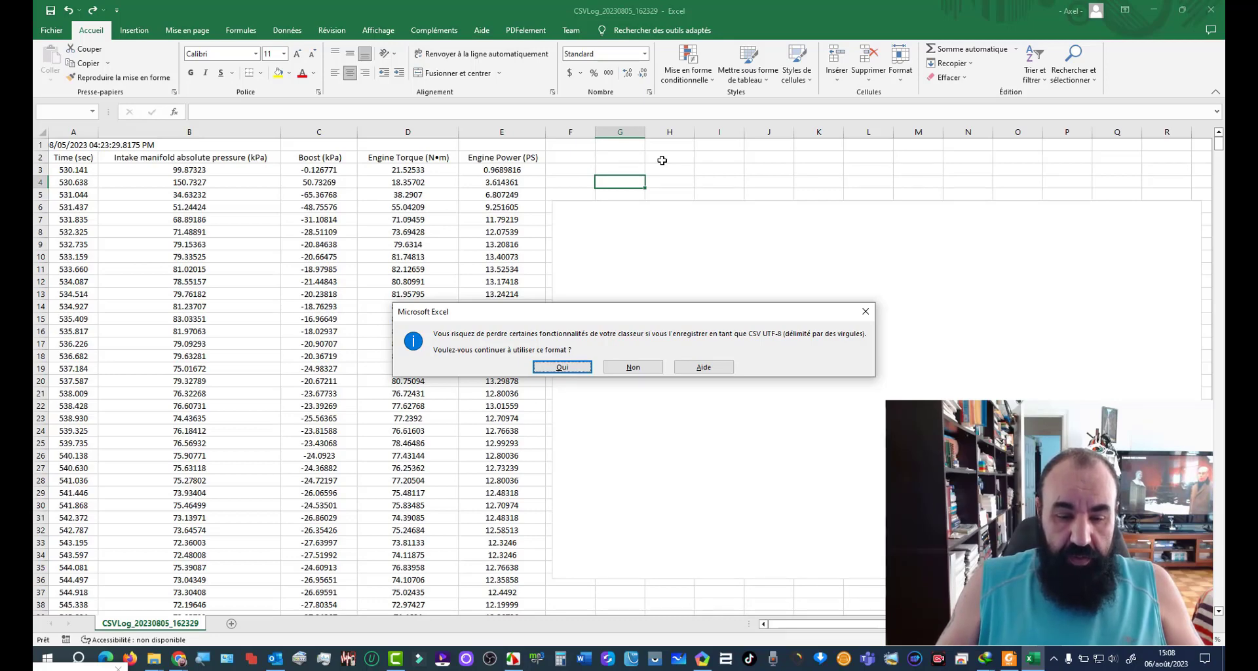
pyautogui.click(641, 369)
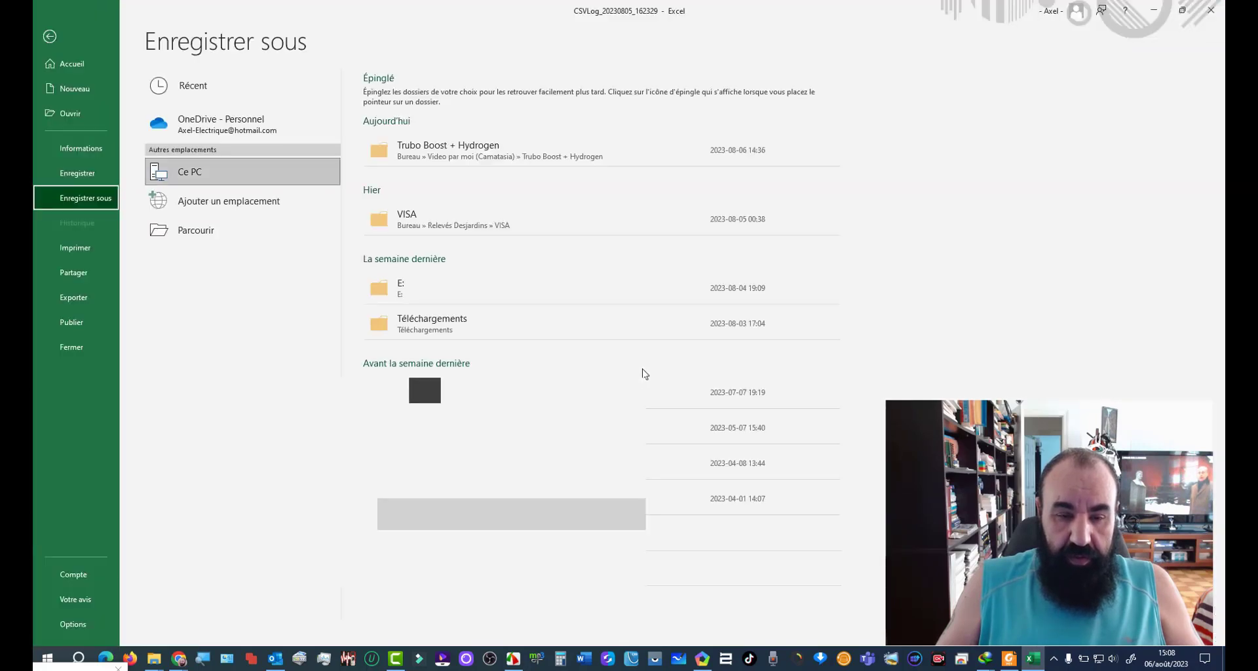
pyautogui.click(548, 146)
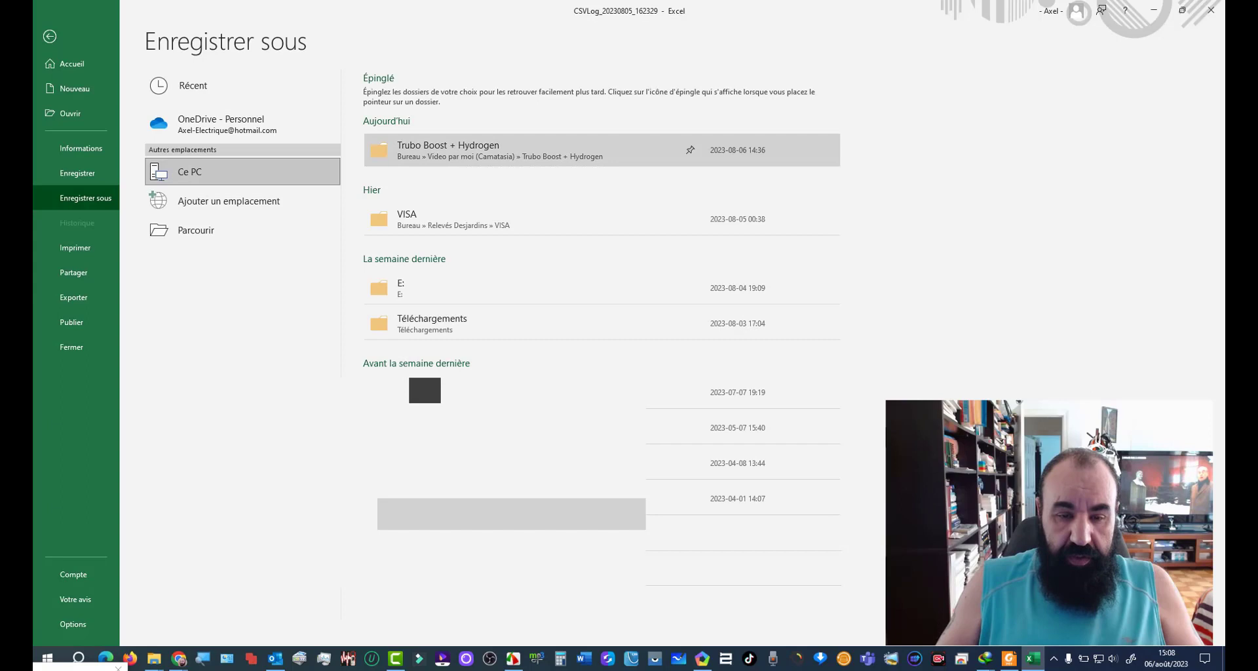
pyautogui.moveTo(431, 16); pyautogui.dragTo(615, 54)
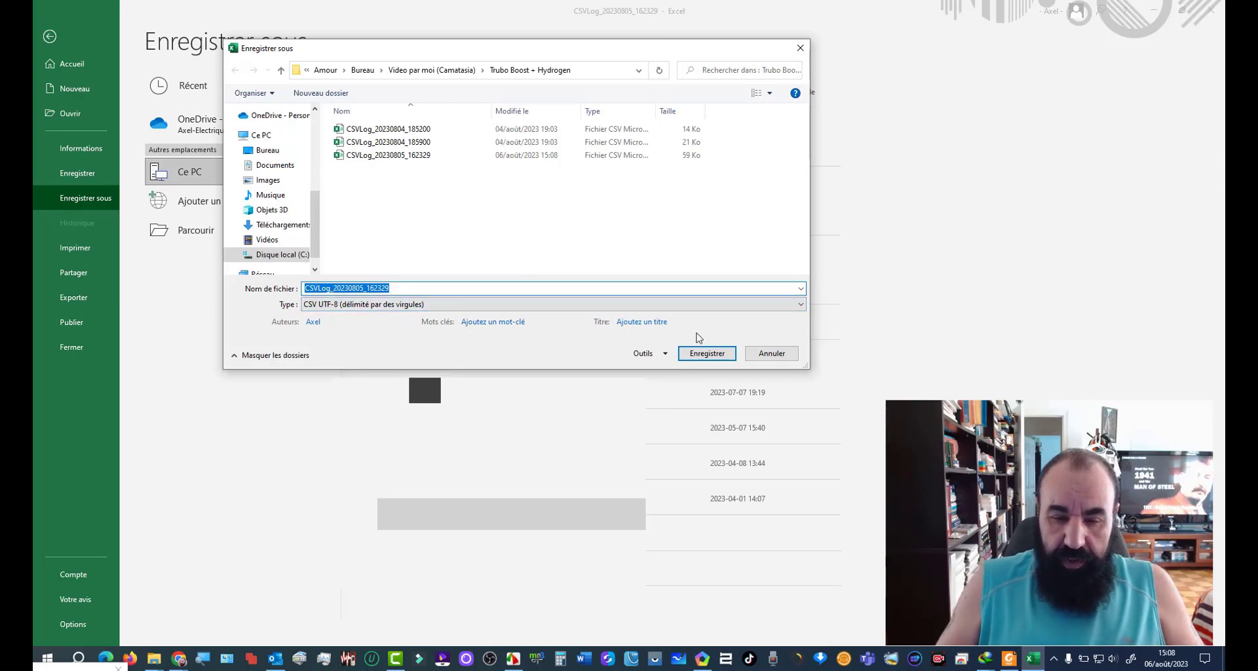
pyautogui.click(801, 305)
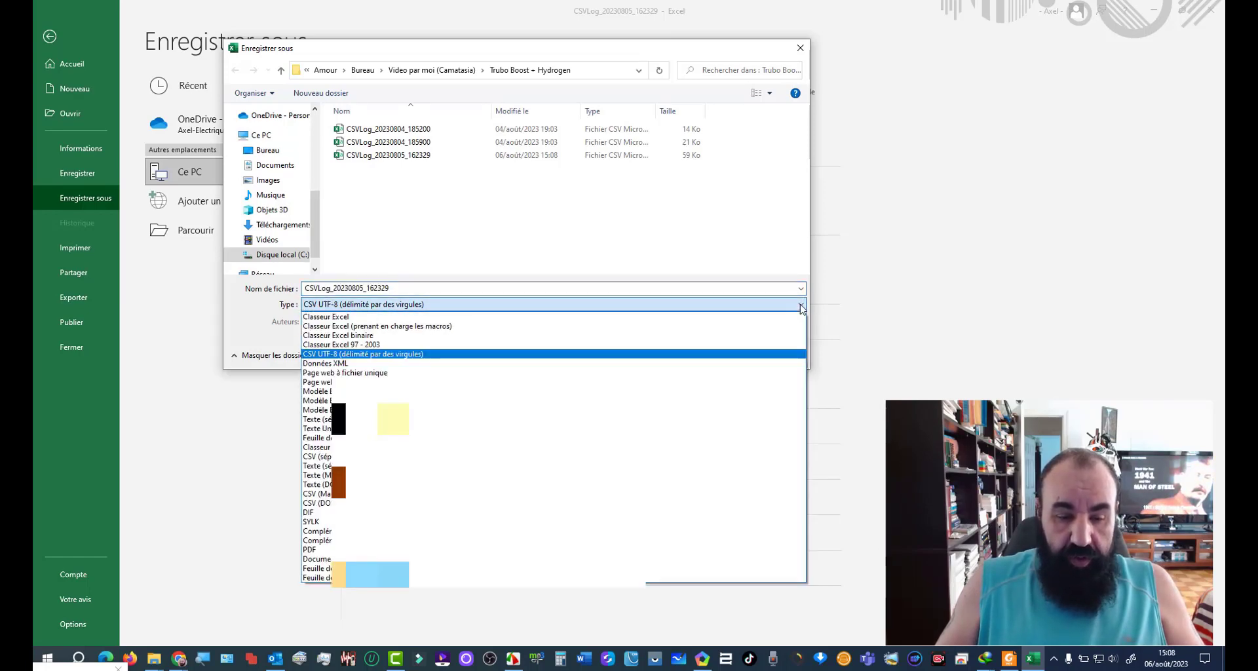
pyautogui.click(653, 317)
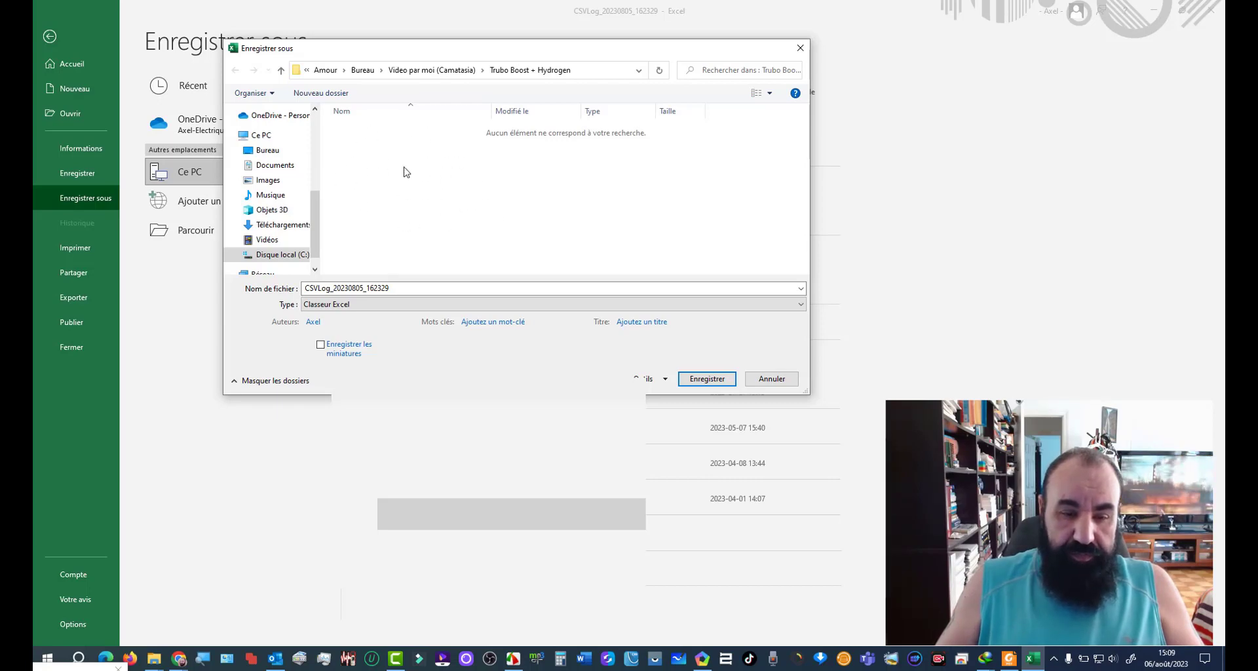
pyautogui.click(711, 380)
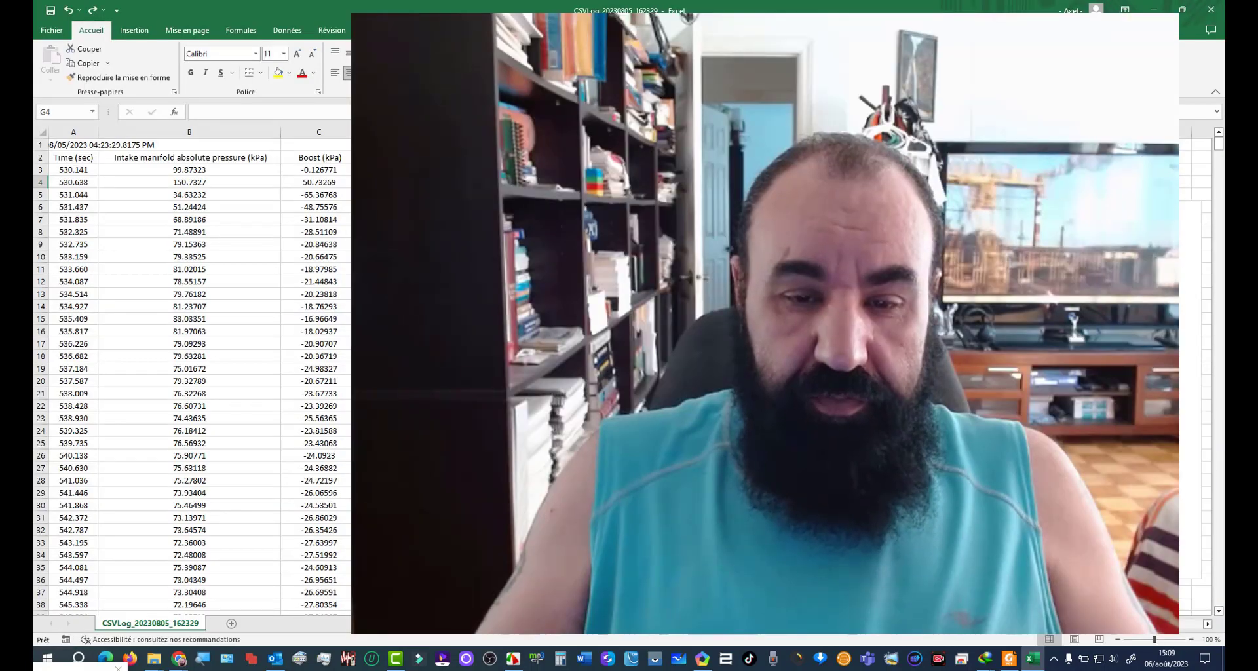
# - Try to add a data series named Time (Sec) to the blank line chart through its data source settings
pyautogui.click(720, 169)
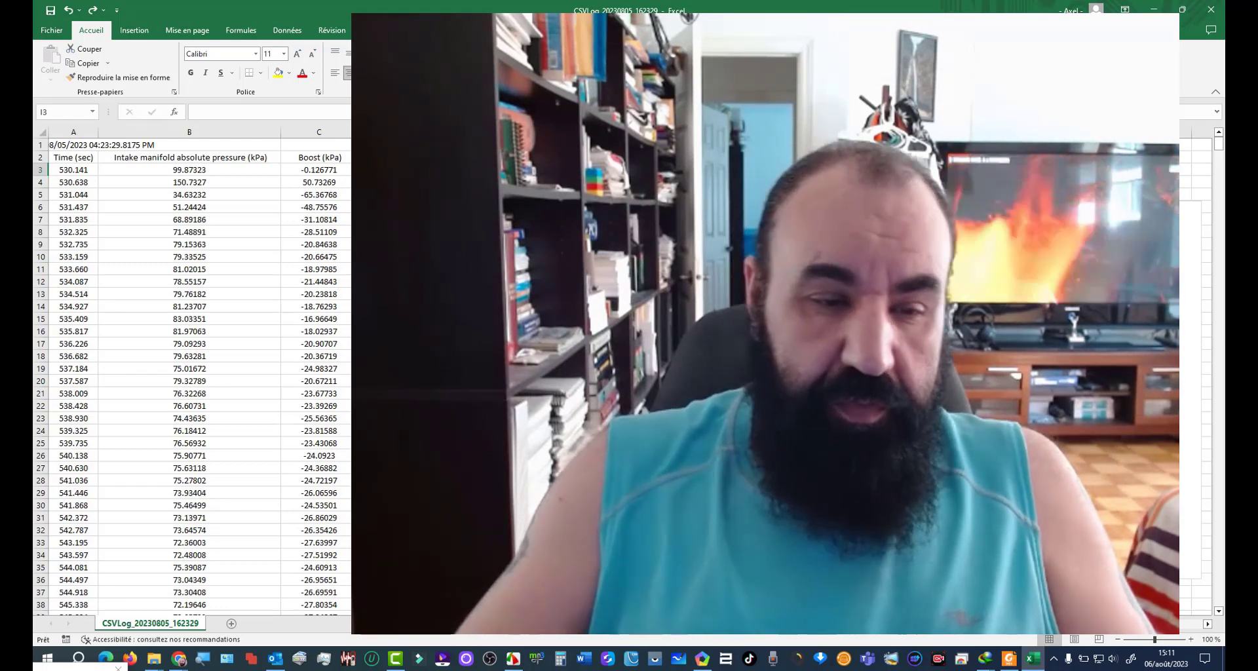
pyautogui.click(917, 390)
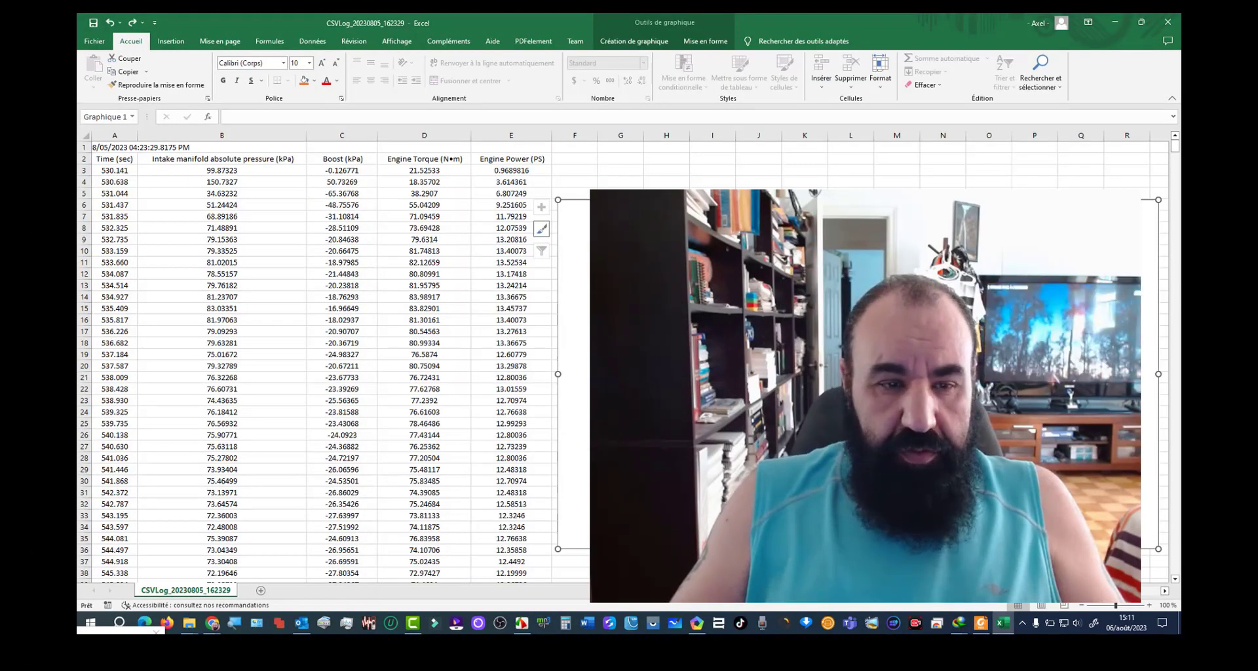
pyautogui.click(183, 44)
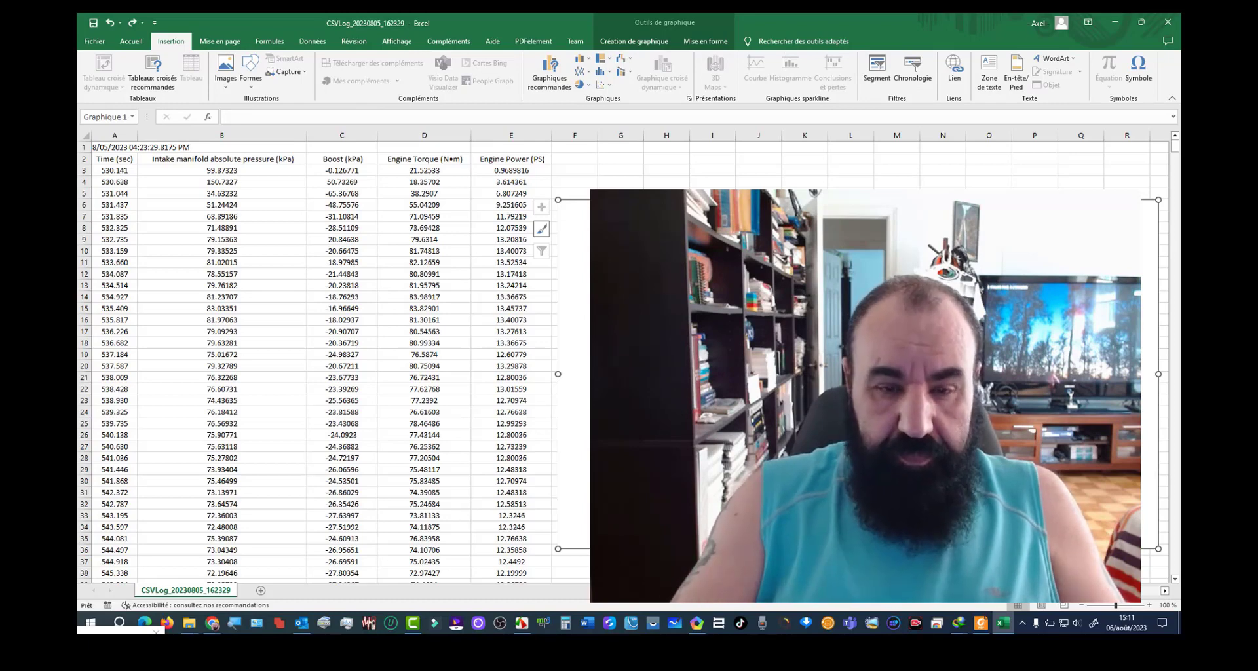
pyautogui.click(541, 229)
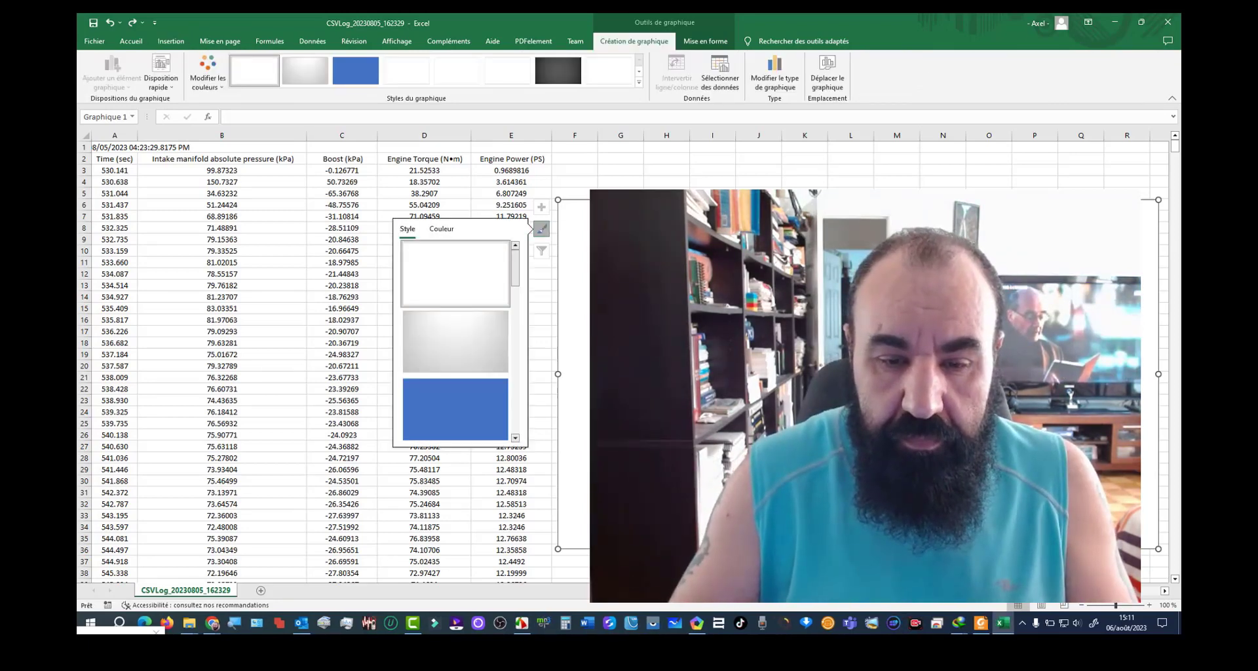
pyautogui.click(712, 173)
pyautogui.click(718, 242)
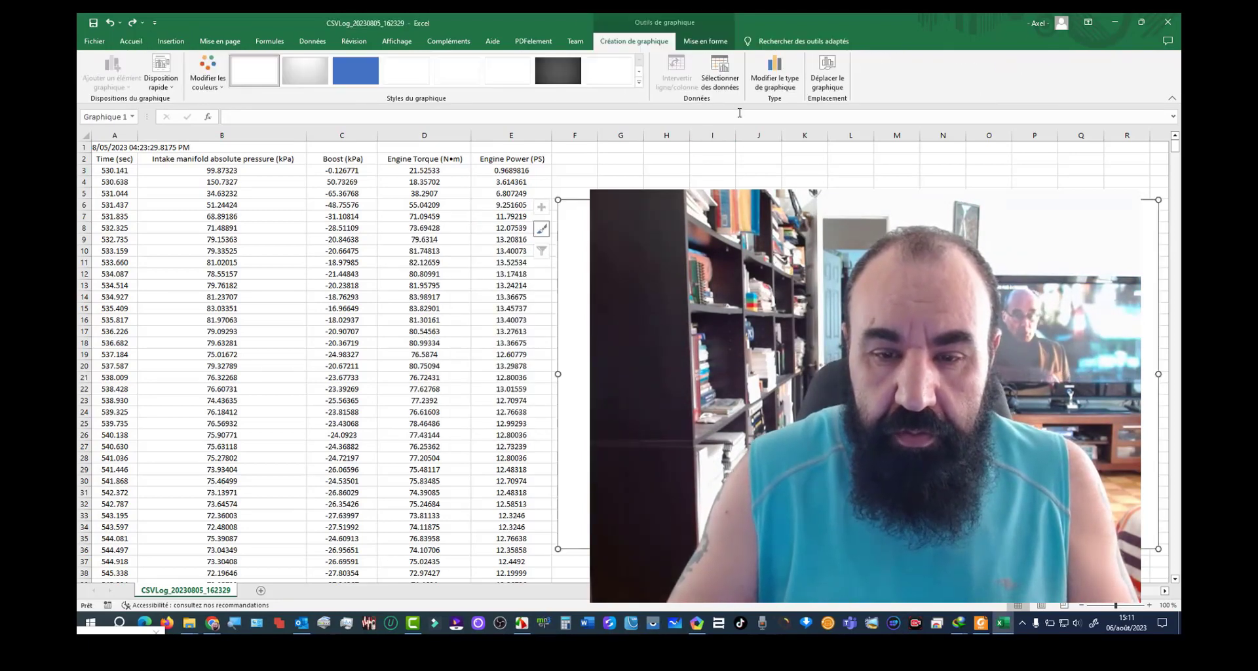
pyautogui.click(720, 72)
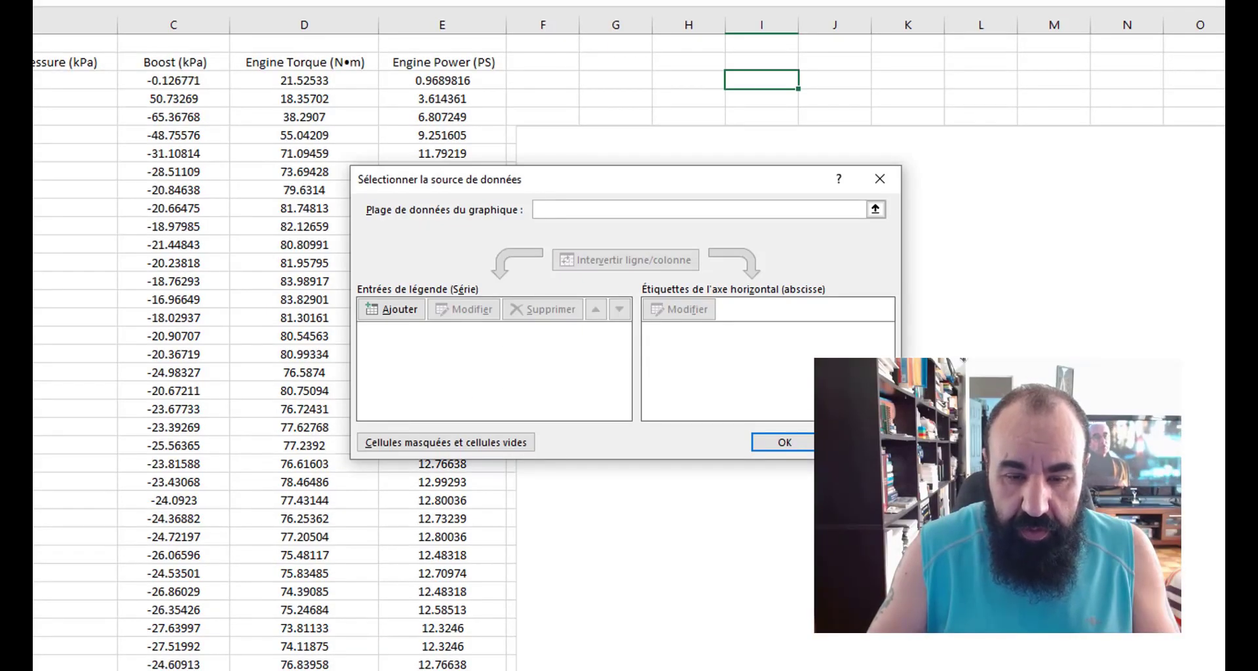
pyautogui.click(408, 311)
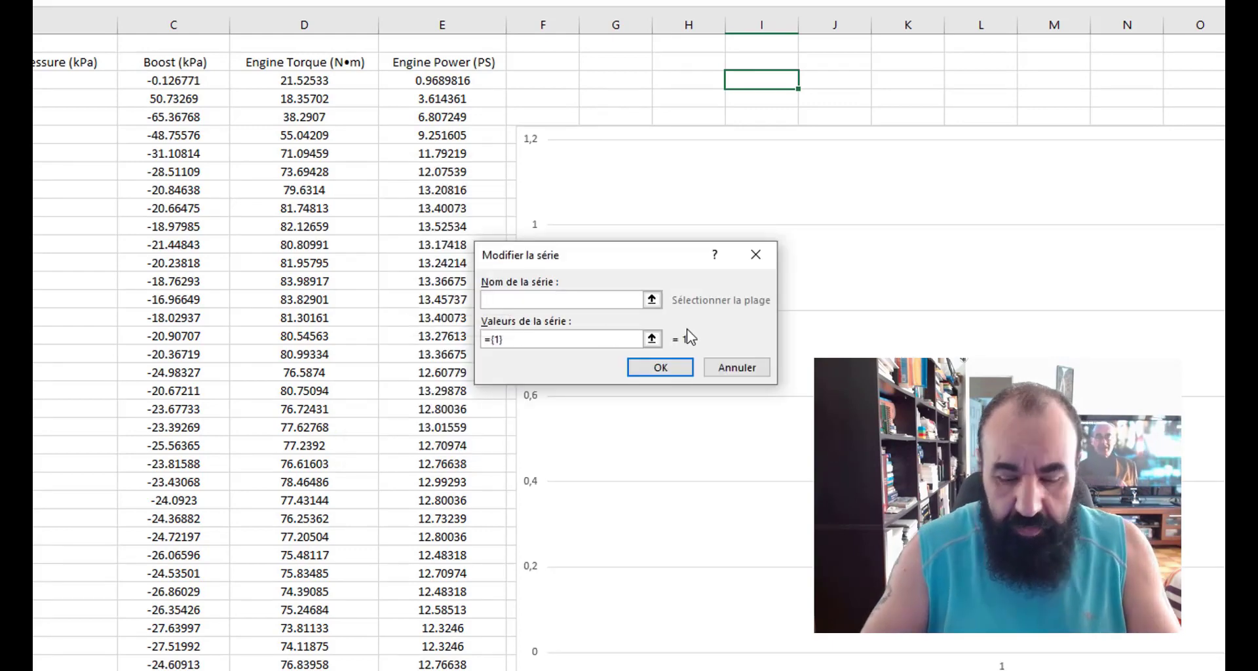
pyautogui.write('T')
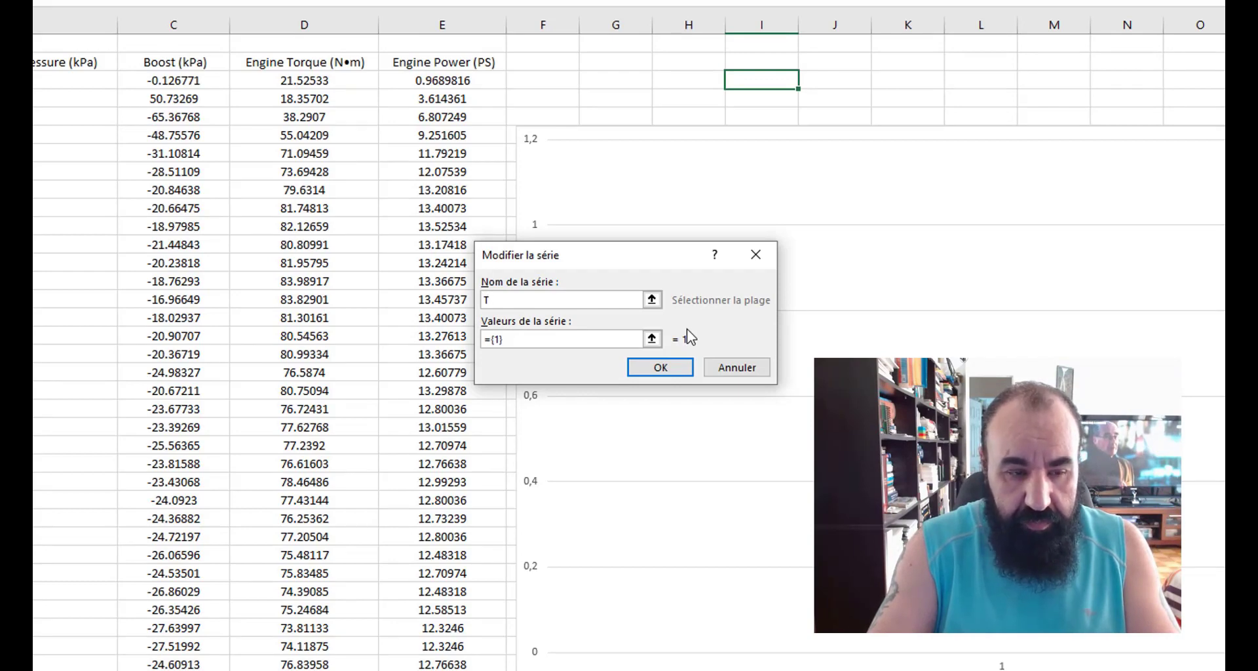
pyautogui.write('me (')
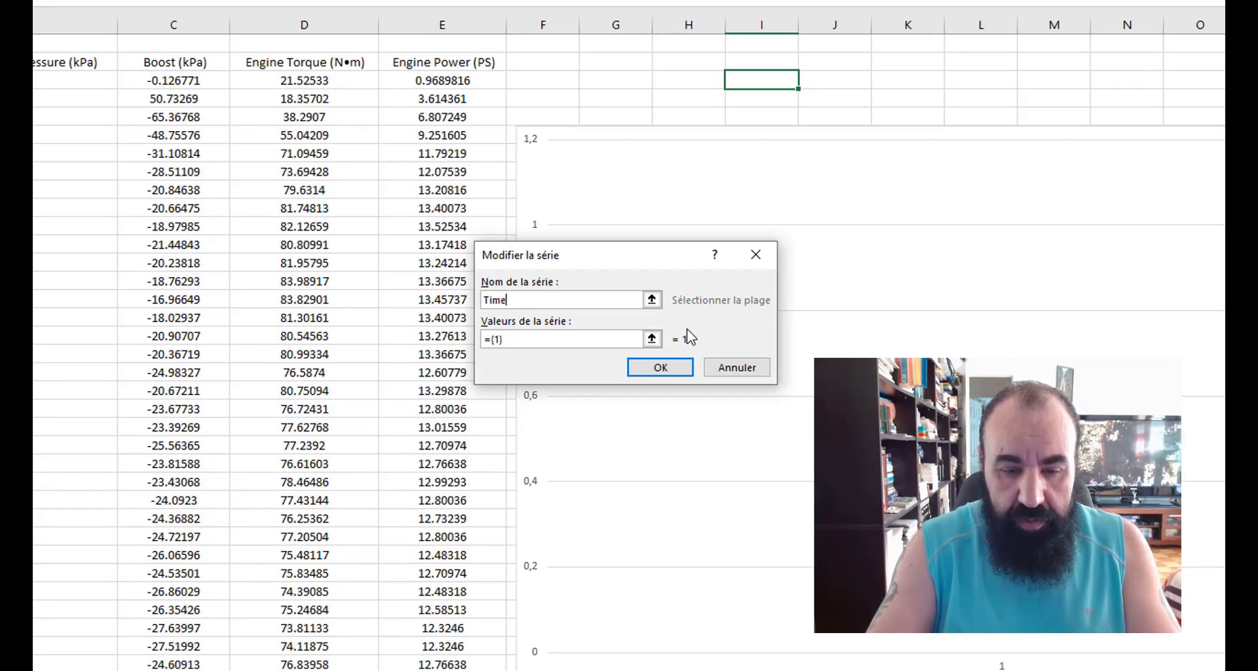
pyautogui.write('Sec)')
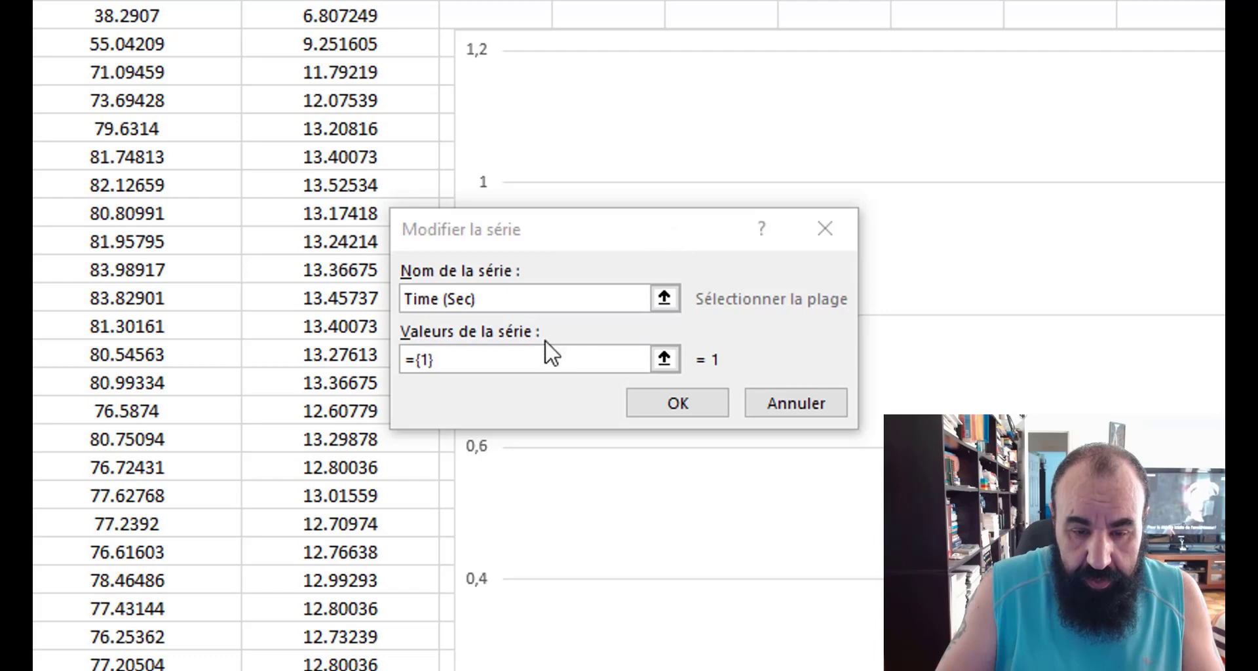
# - Try to use cells A3:A18 as the values of the Time (Sec) series and accept the series
pyautogui.click(469, 363)
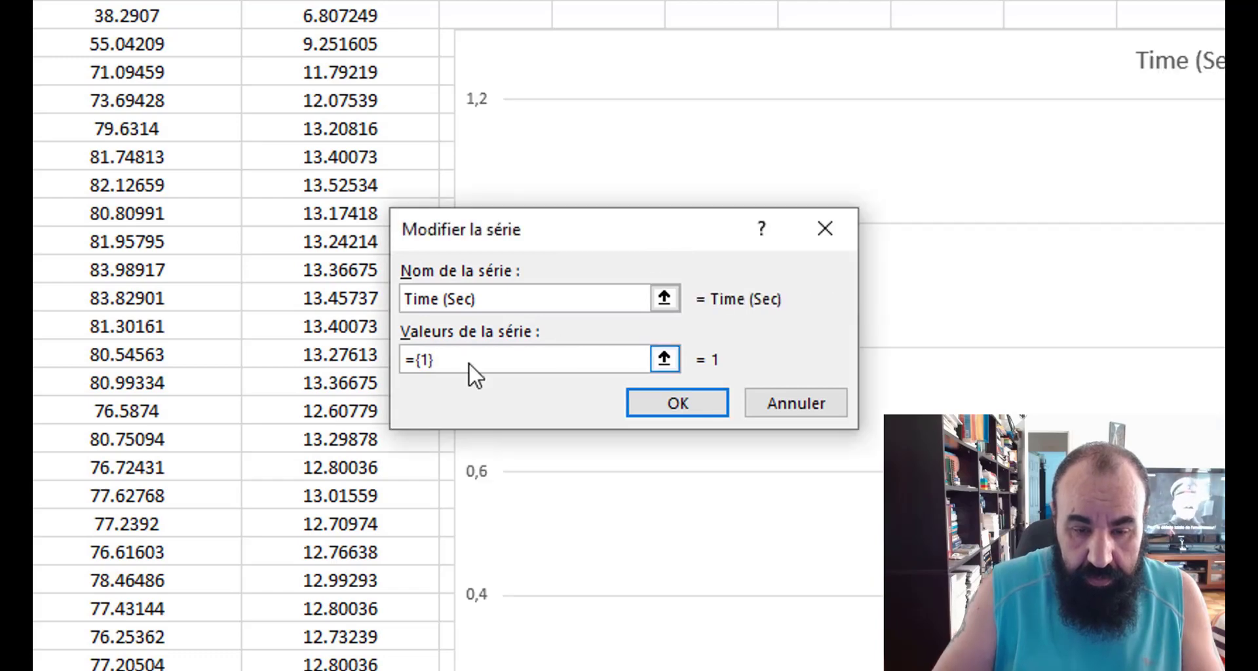
pyautogui.press('BackSpace')
pyautogui.press('BackSpace')
pyautogui.press('BackSpace')
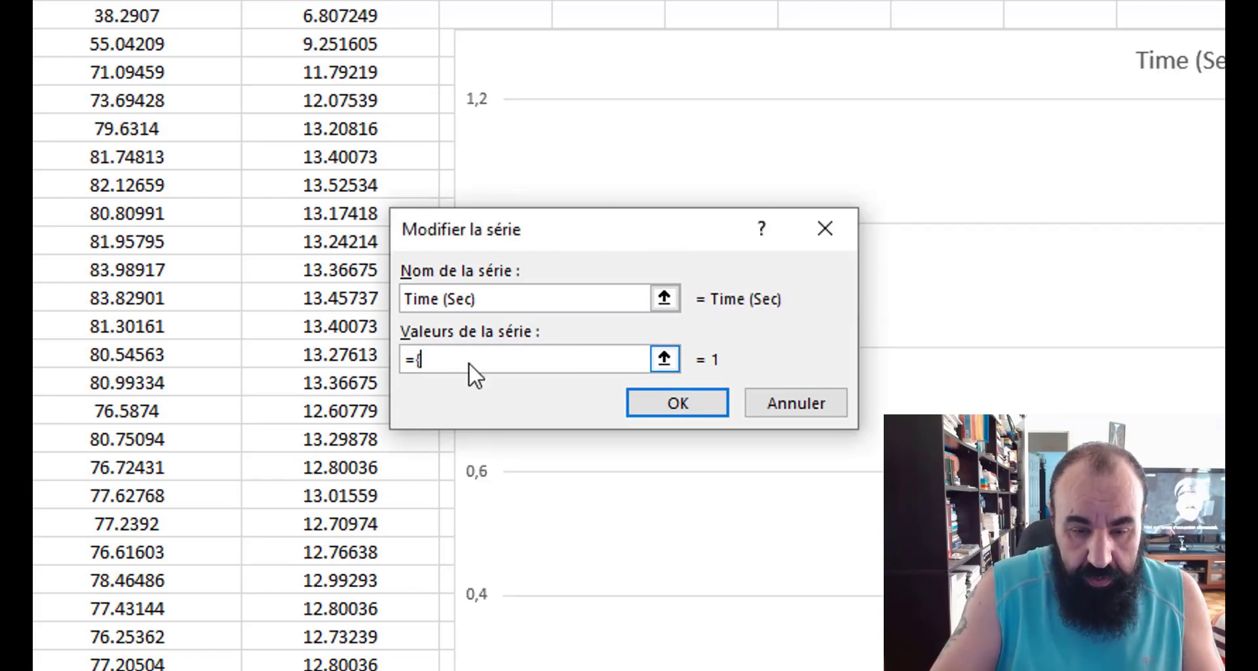
pyautogui.click(35, 4)
pyautogui.moveTo(35, 3); pyautogui.dragTo(35, 201)
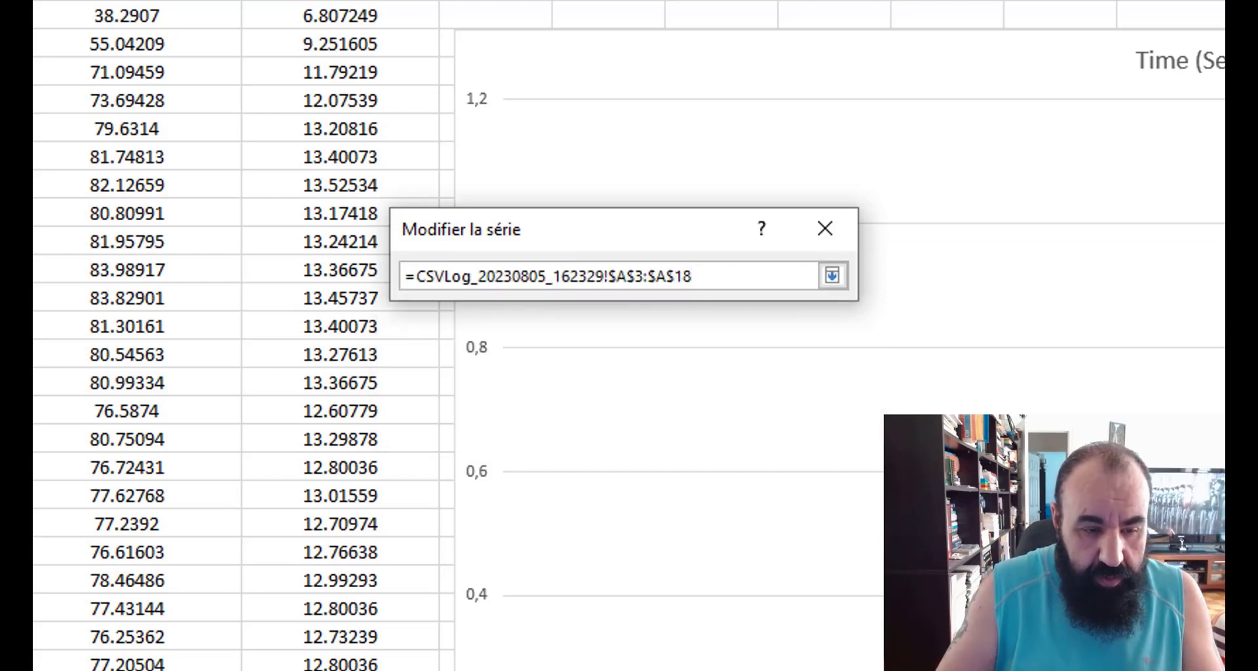
pyautogui.moveTo(35, 436); pyautogui.dragTo(35, 436)
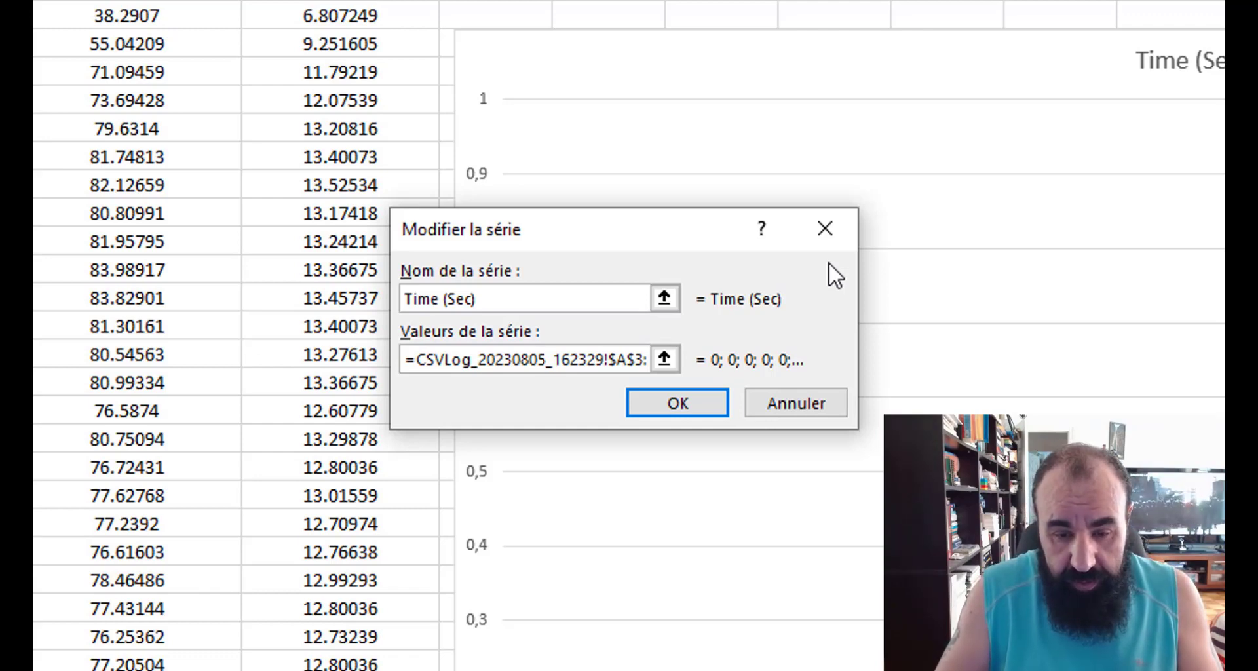
pyautogui.click(691, 401)
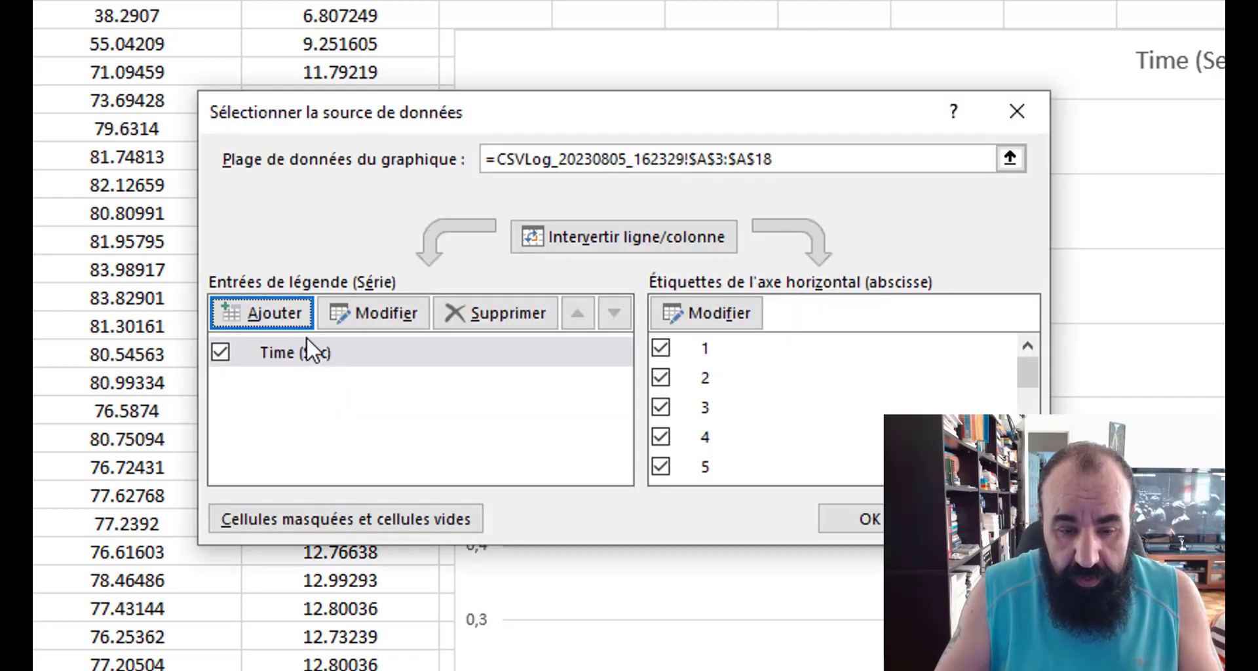
# - Try to add a second chart series named MAF (Kpa) with values from column B starting at B3, and undo the added series
pyautogui.click(249, 313)
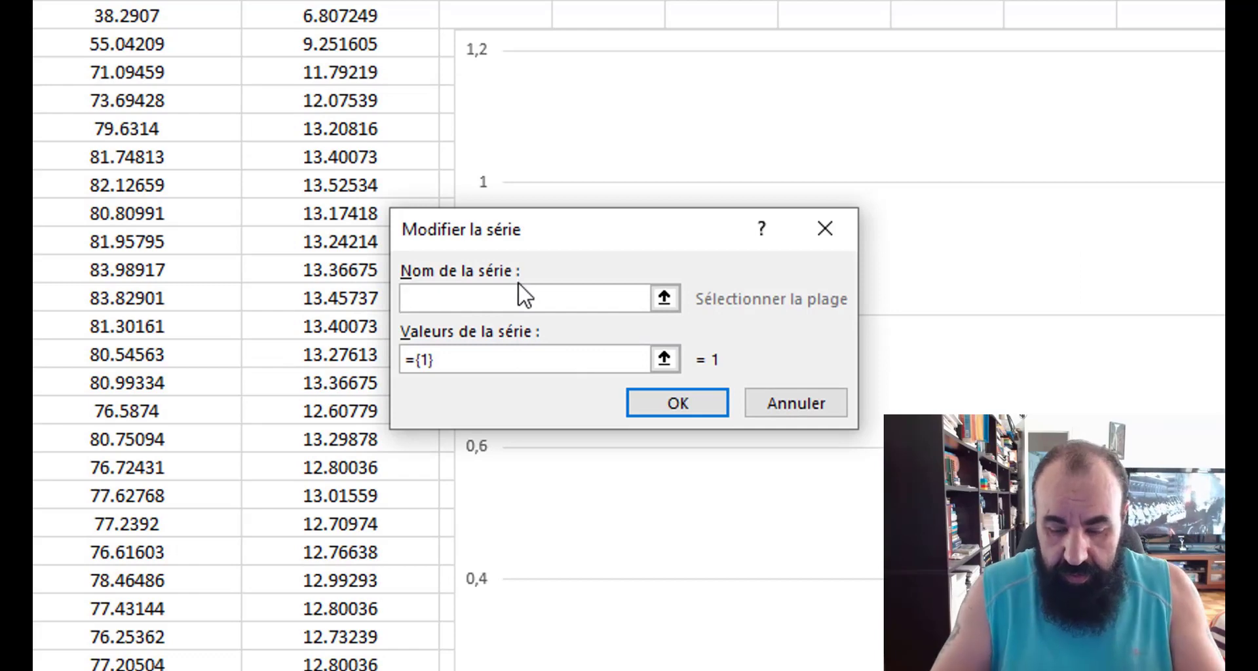
pyautogui.write('MAF')
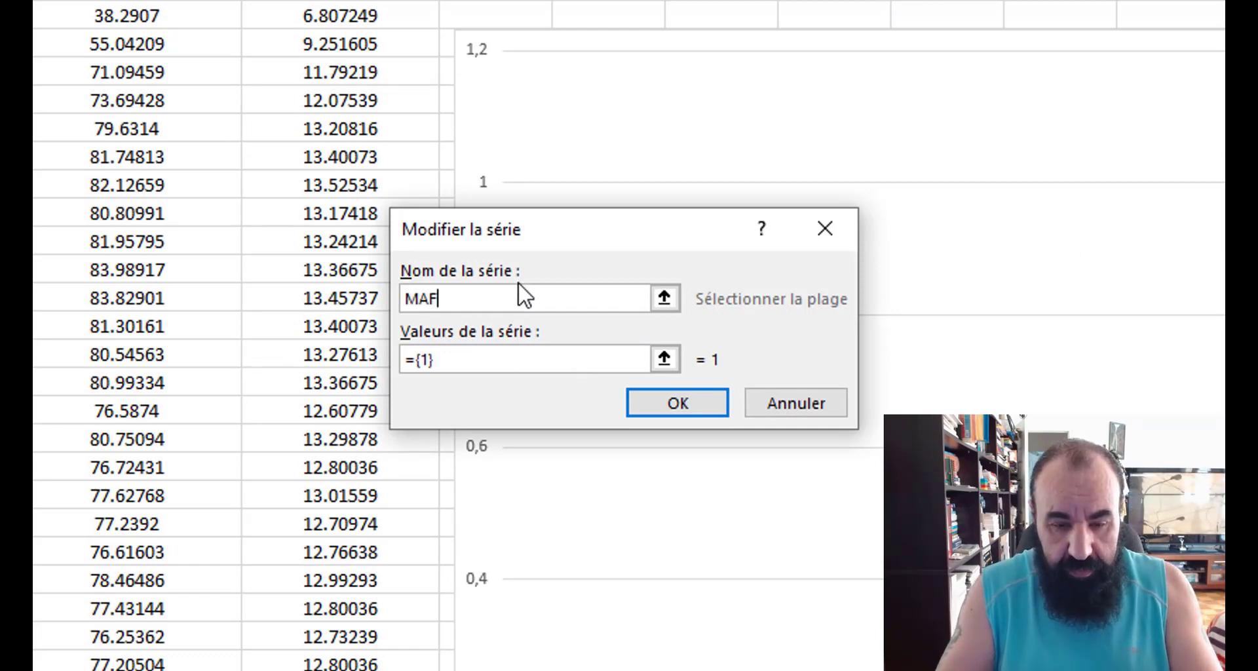
pyautogui.write(' (Kpa')
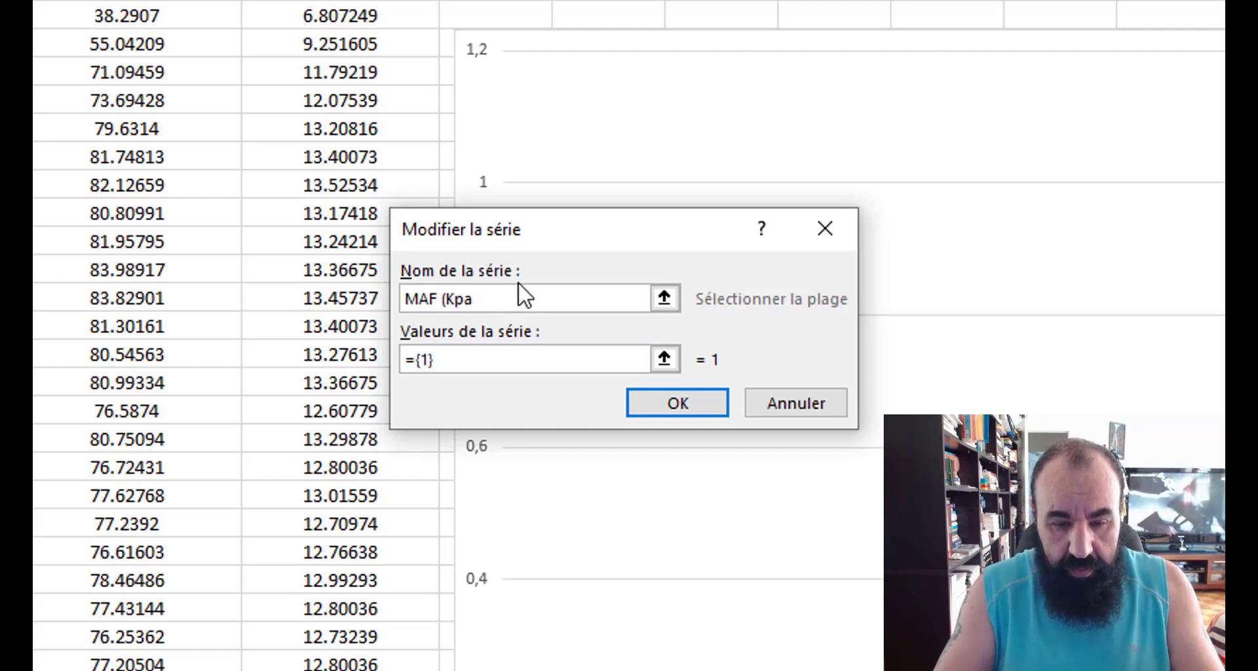
pyautogui.write(')')
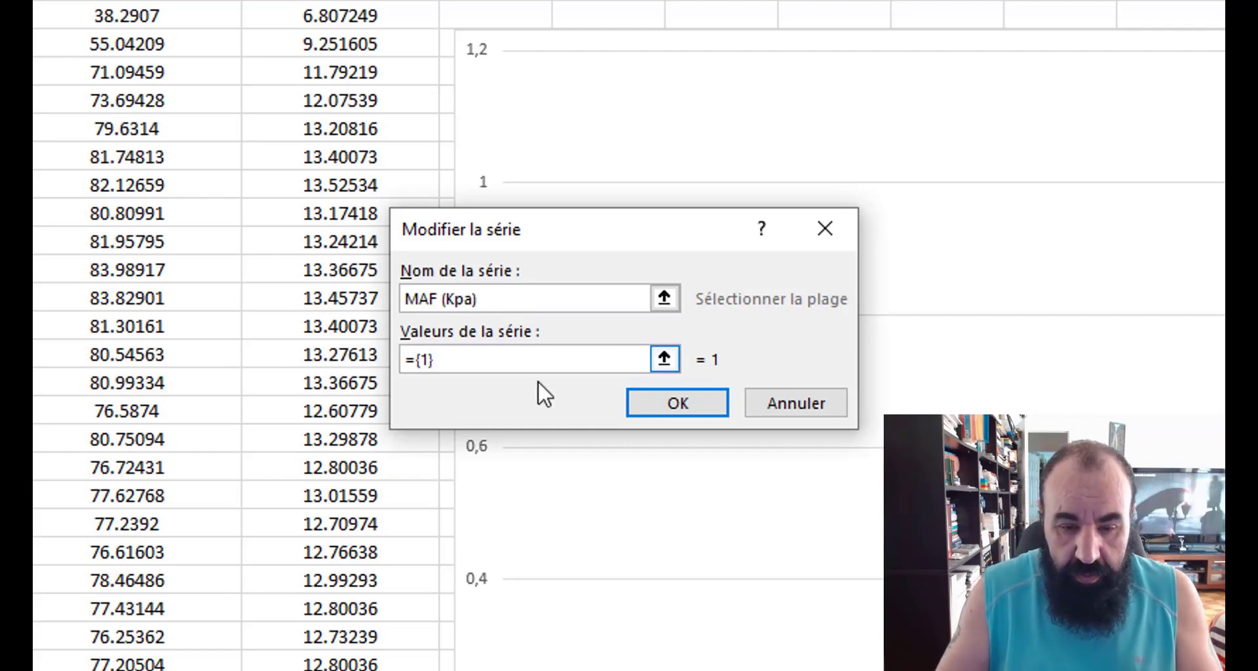
pyautogui.click(469, 354)
pyautogui.press('BackSpace')
pyautogui.press('BackSpace')
pyautogui.press('BackSpace')
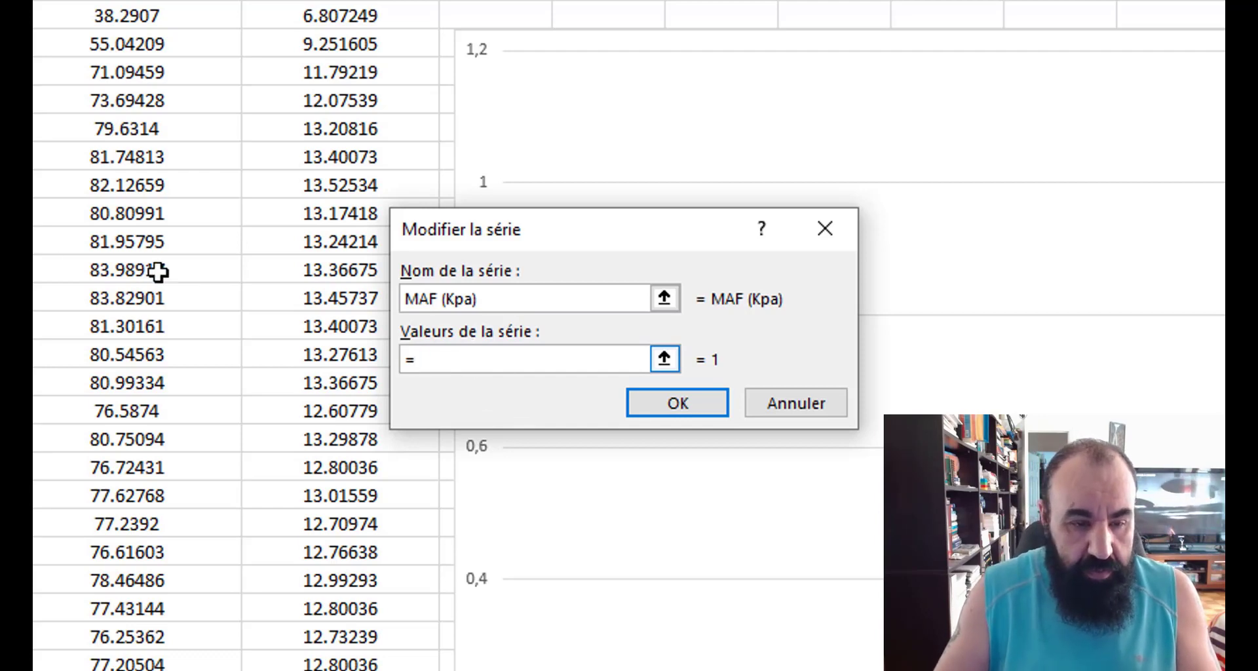
pyautogui.moveTo(34, 16); pyautogui.dragTo(34, 411)
pyautogui.moveTo(34, 467); pyautogui.dragTo(34, 466)
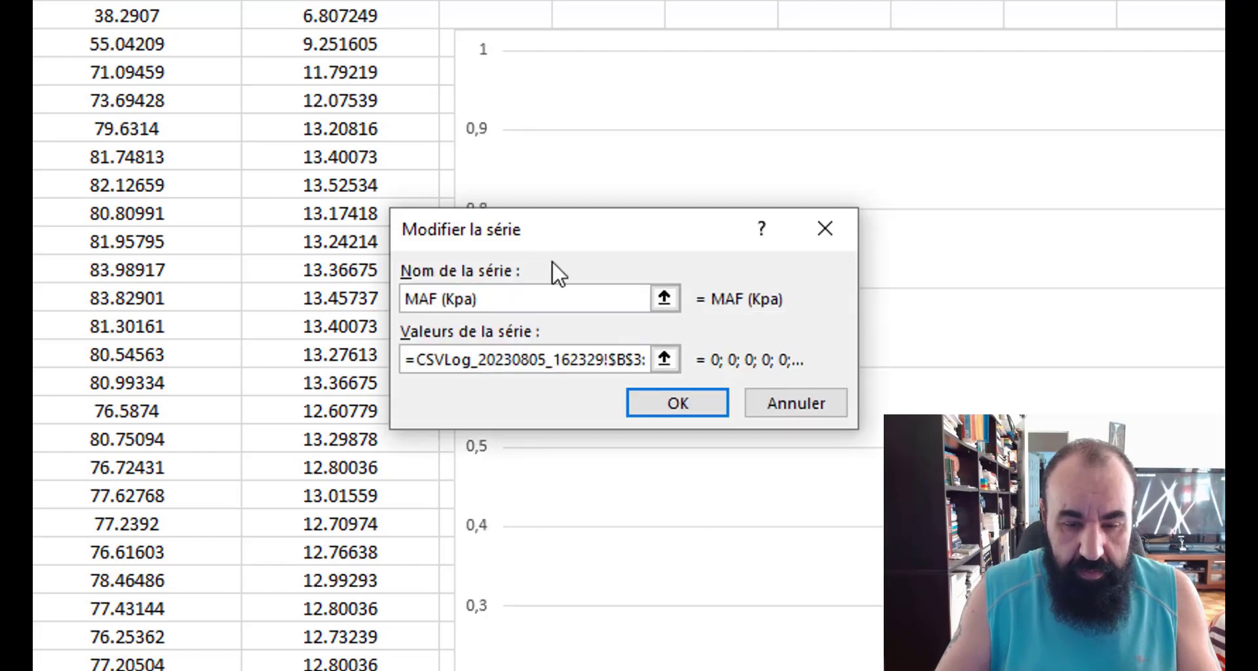
pyautogui.click(690, 397)
pyautogui.click(845, 512)
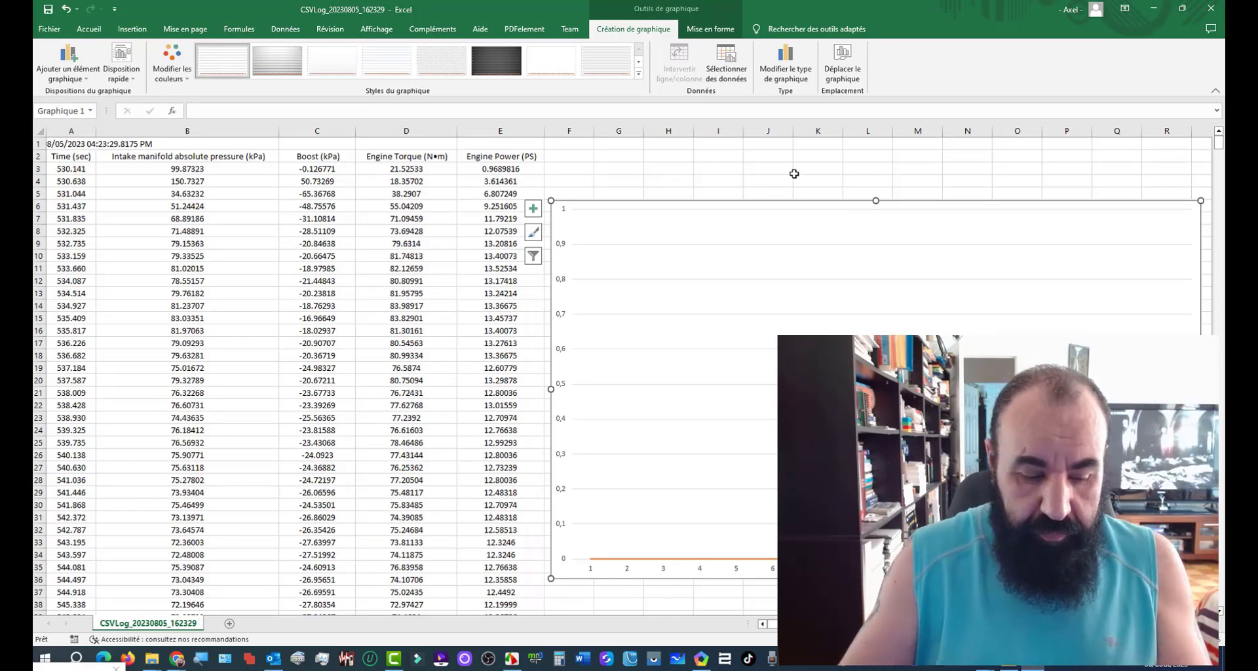
pyautogui.press('Escape')
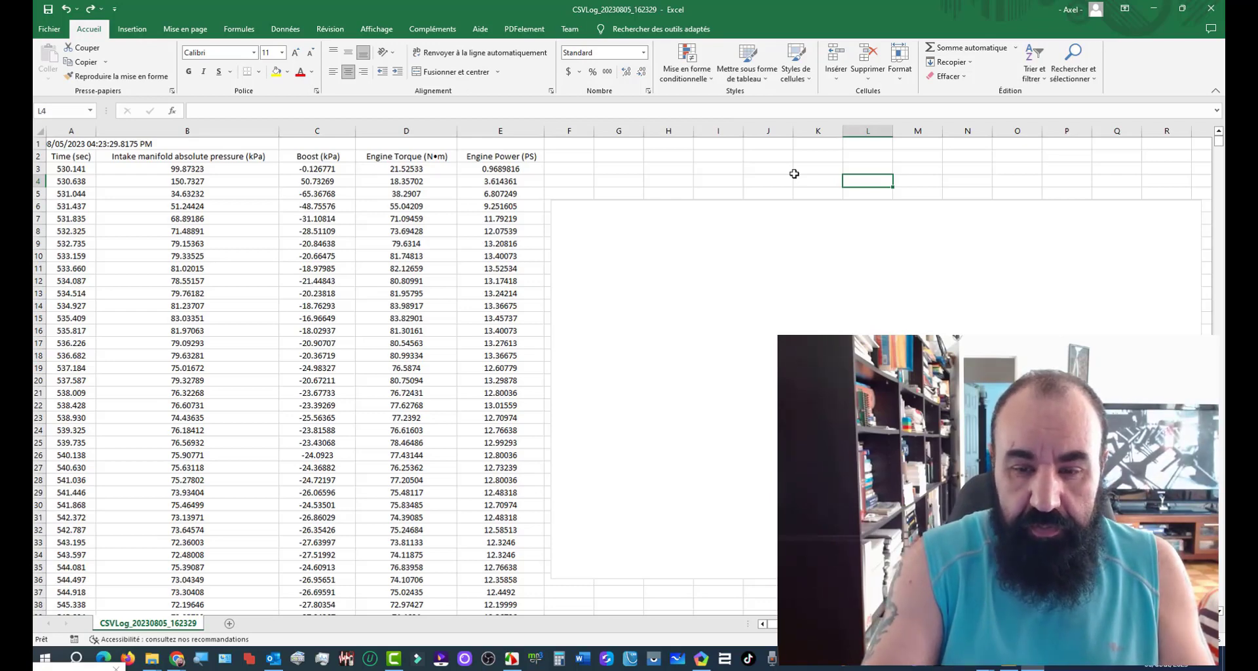
# - Replace every period with a comma throughout the sheet using Find and Replace
pyautogui.hotkey('ctrl', 'f')
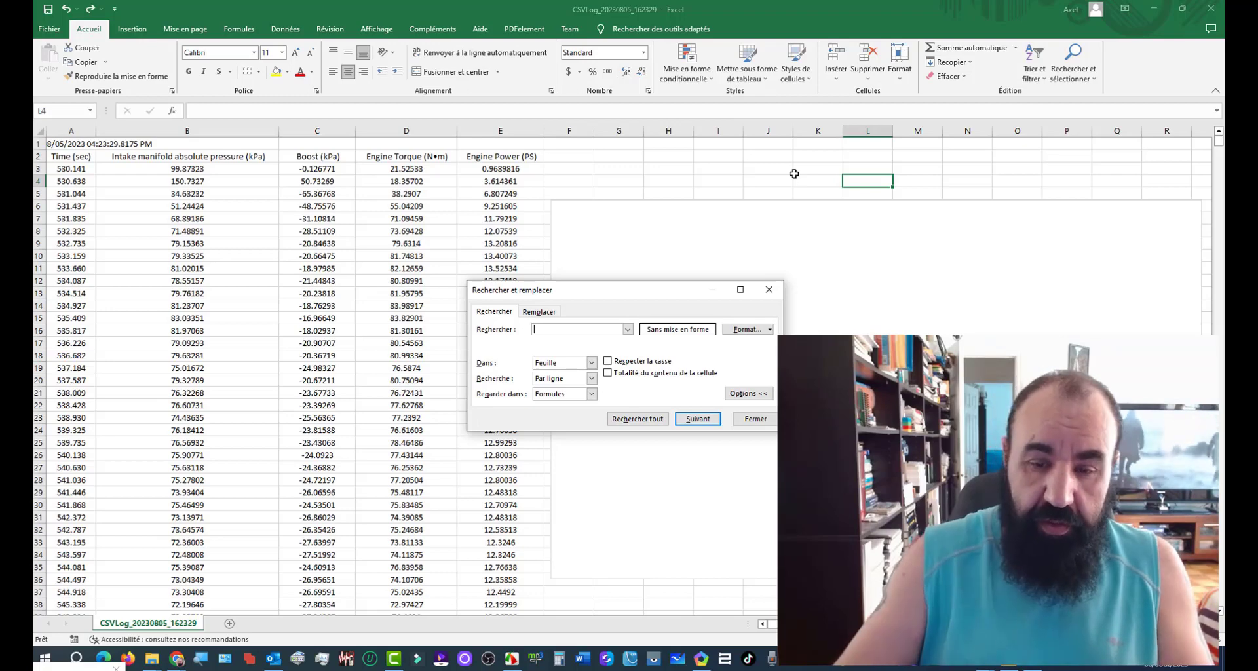
pyautogui.click(771, 291)
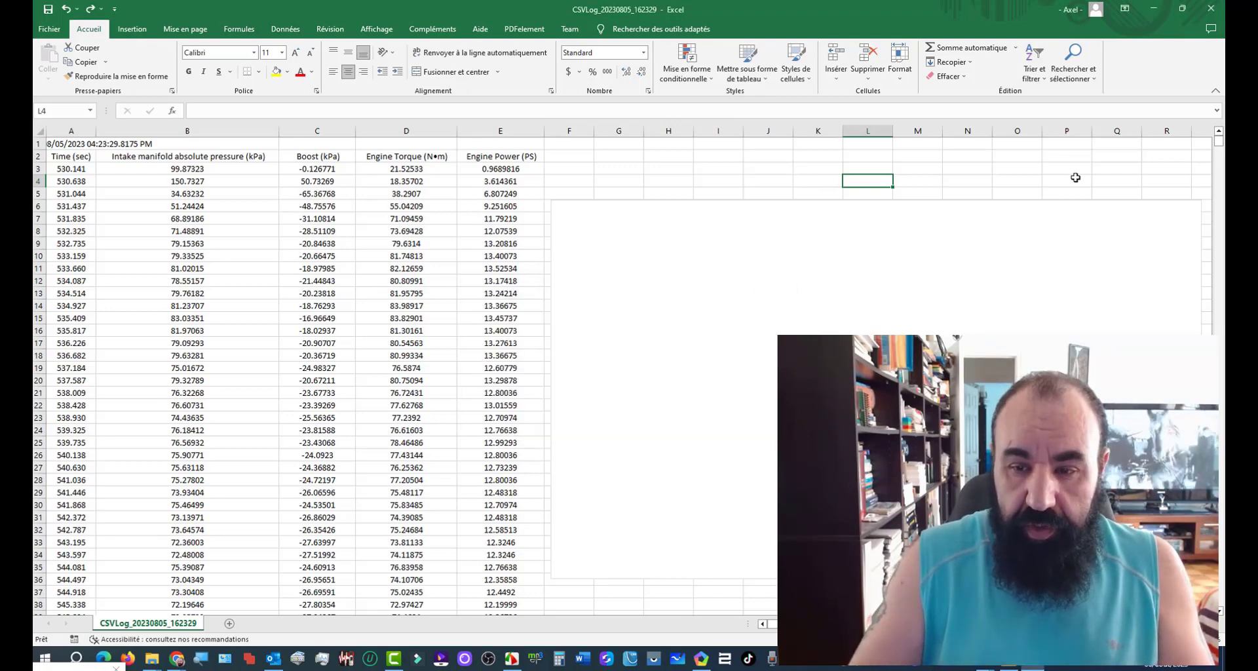
pyautogui.click(1093, 80)
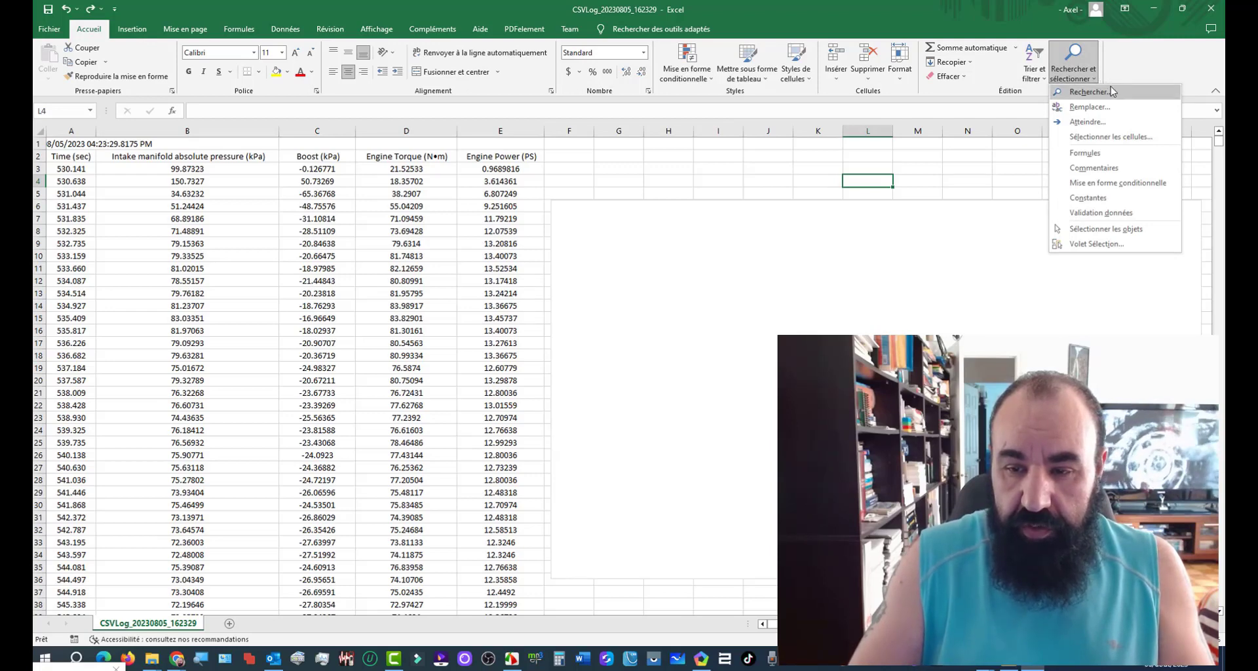
pyautogui.click(1106, 92)
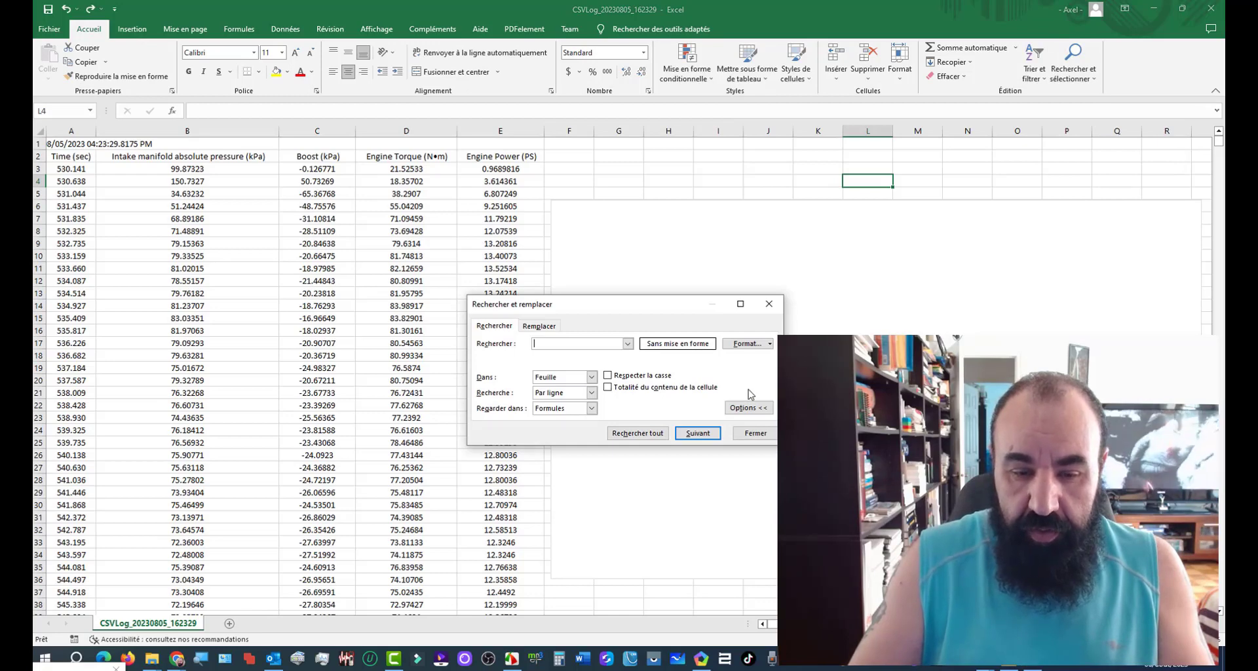
pyautogui.click(538, 326)
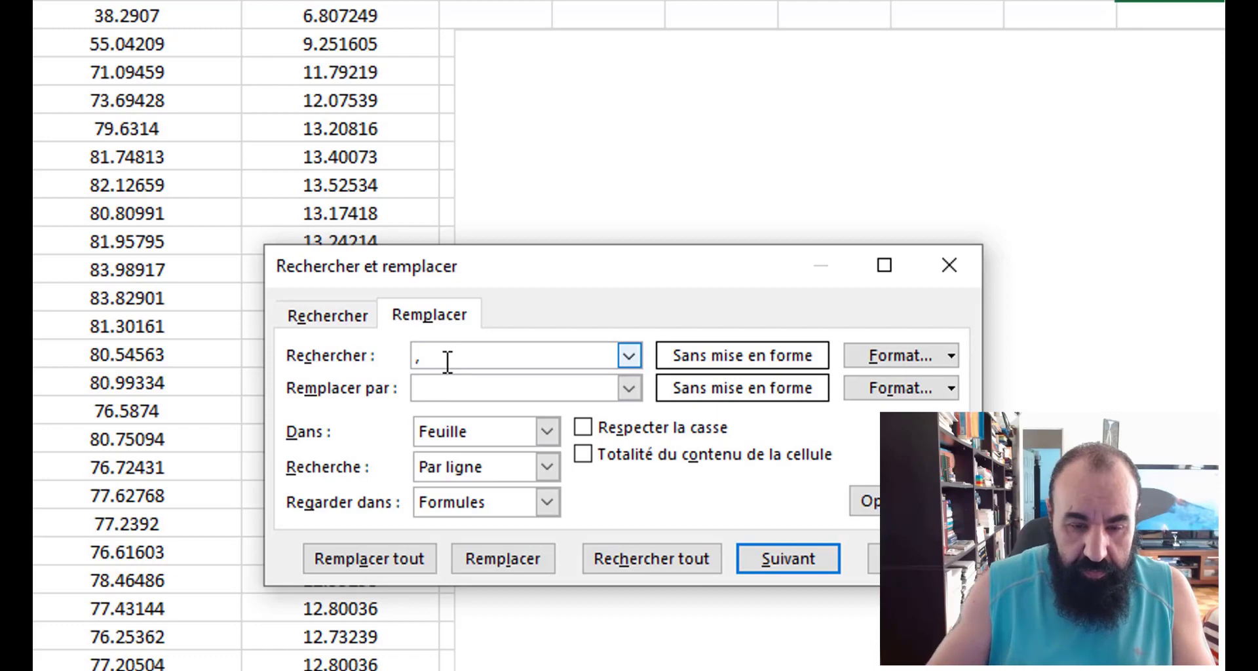
pyautogui.press('BackSpace')
pyautogui.write('.')
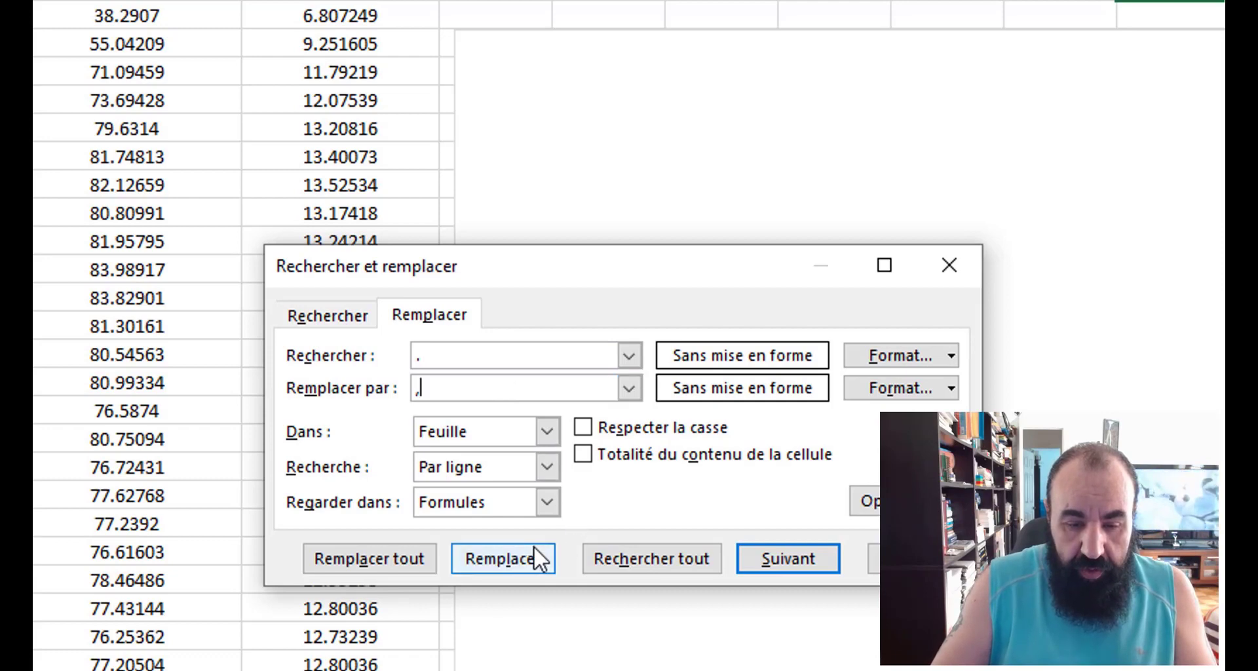
pyautogui.click(390, 560)
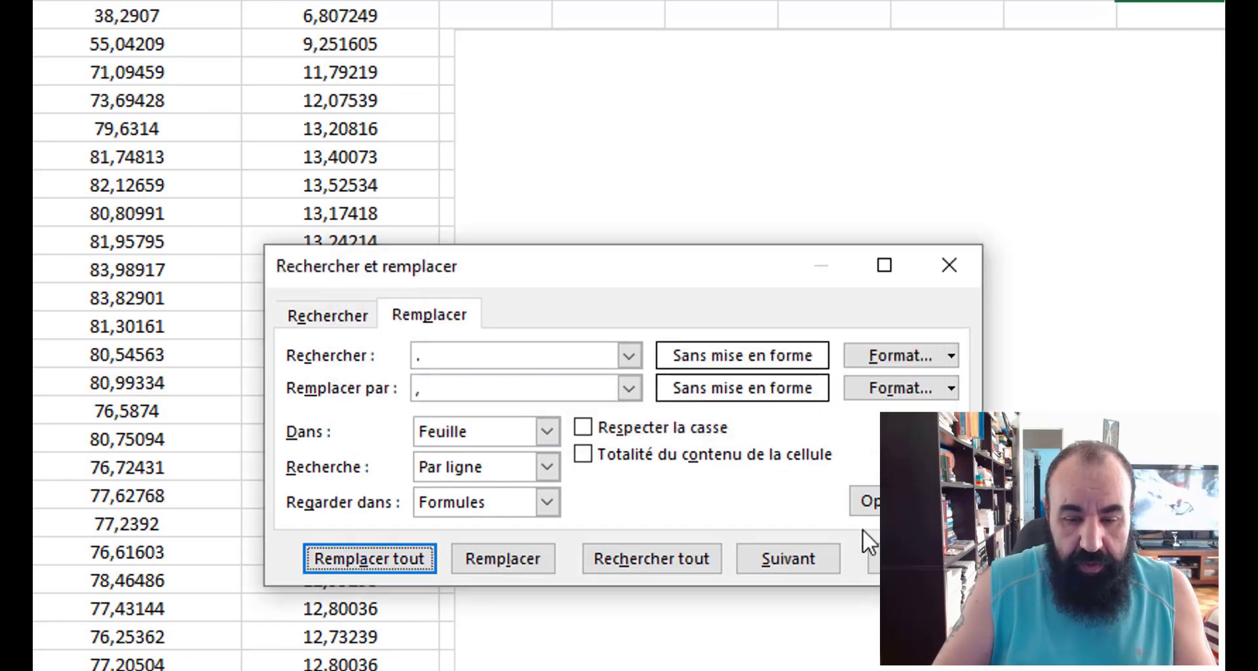
pyautogui.click(917, 559)
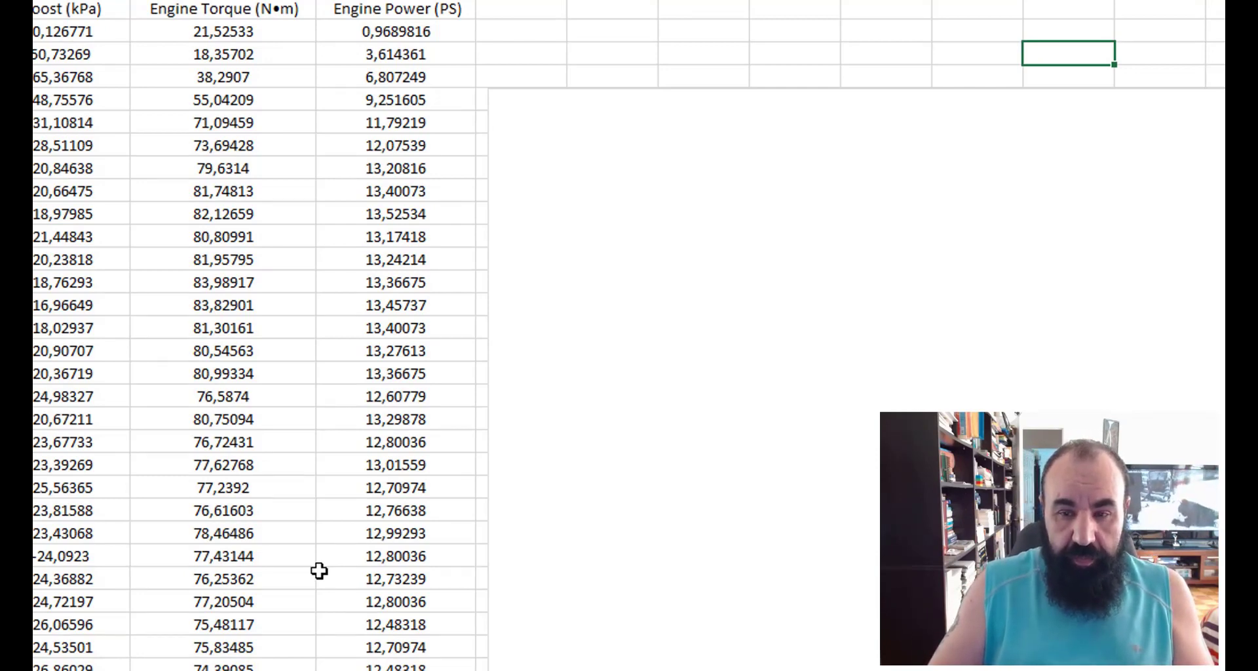
# - Open the data source settings of the blank line chart
pyautogui.click(719, 303)
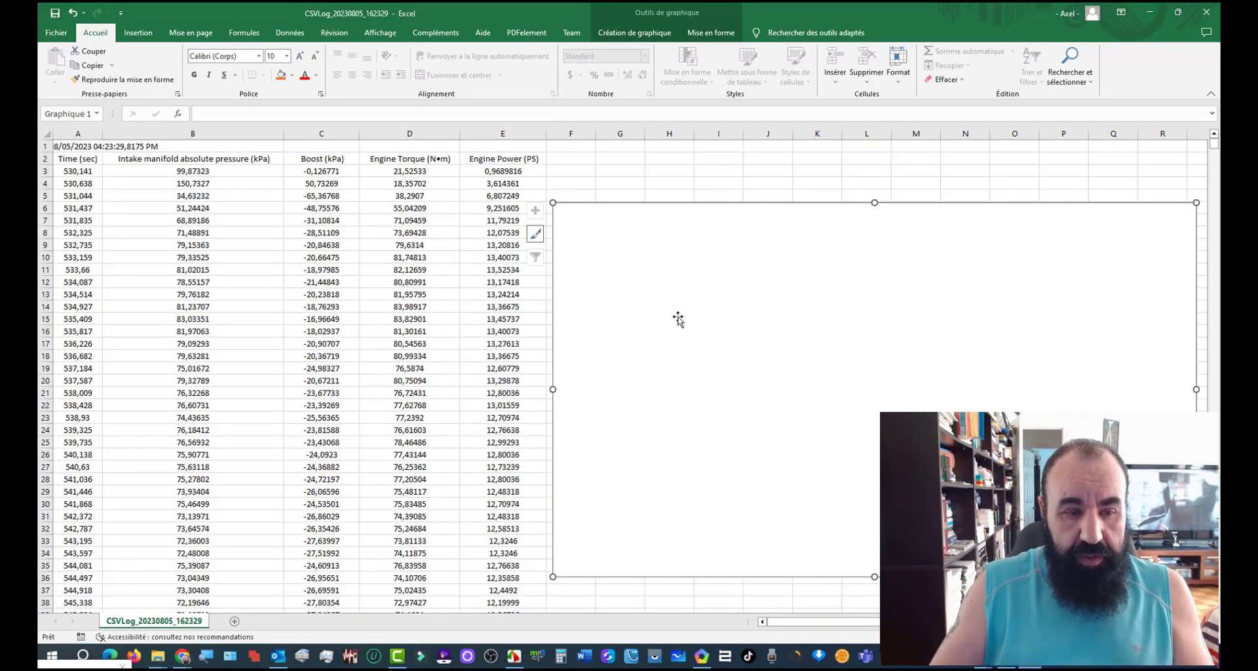
pyautogui.click(139, 33)
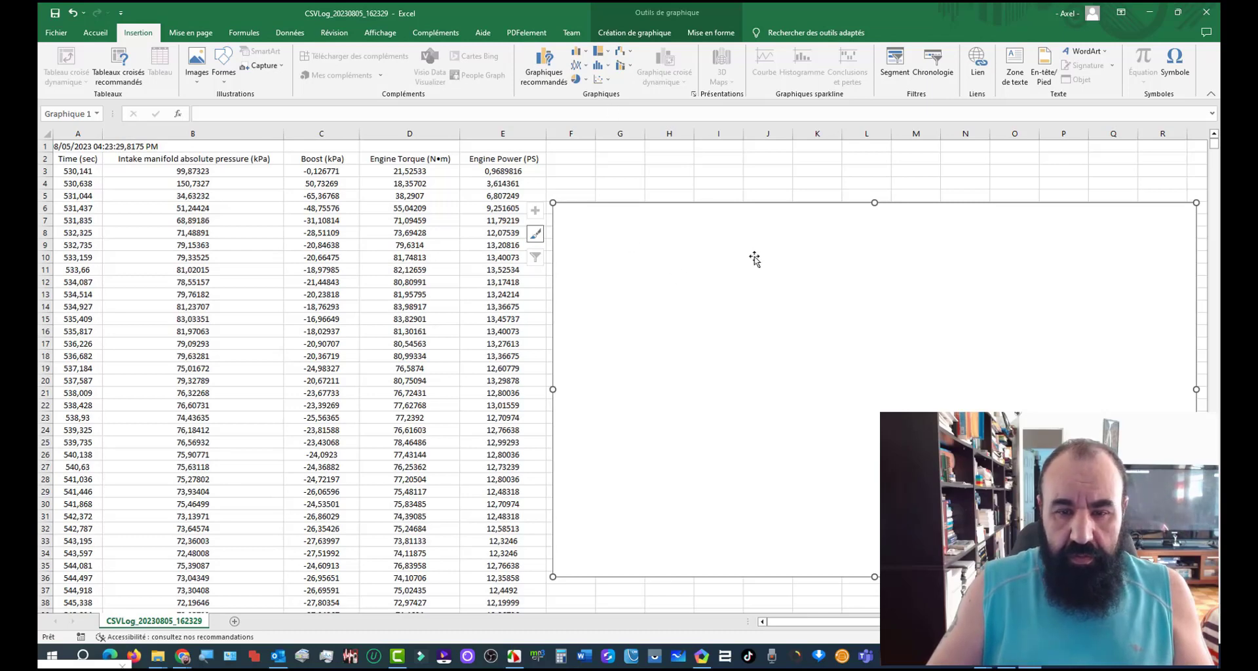
pyautogui.click(633, 34)
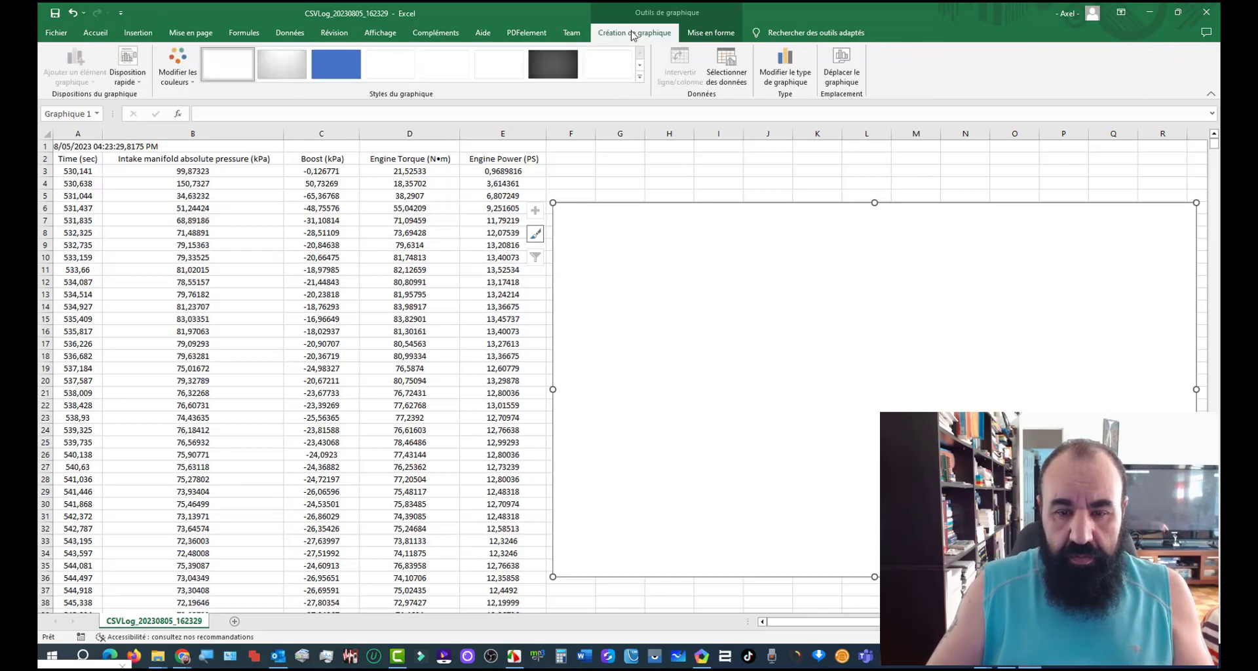
pyautogui.click(726, 69)
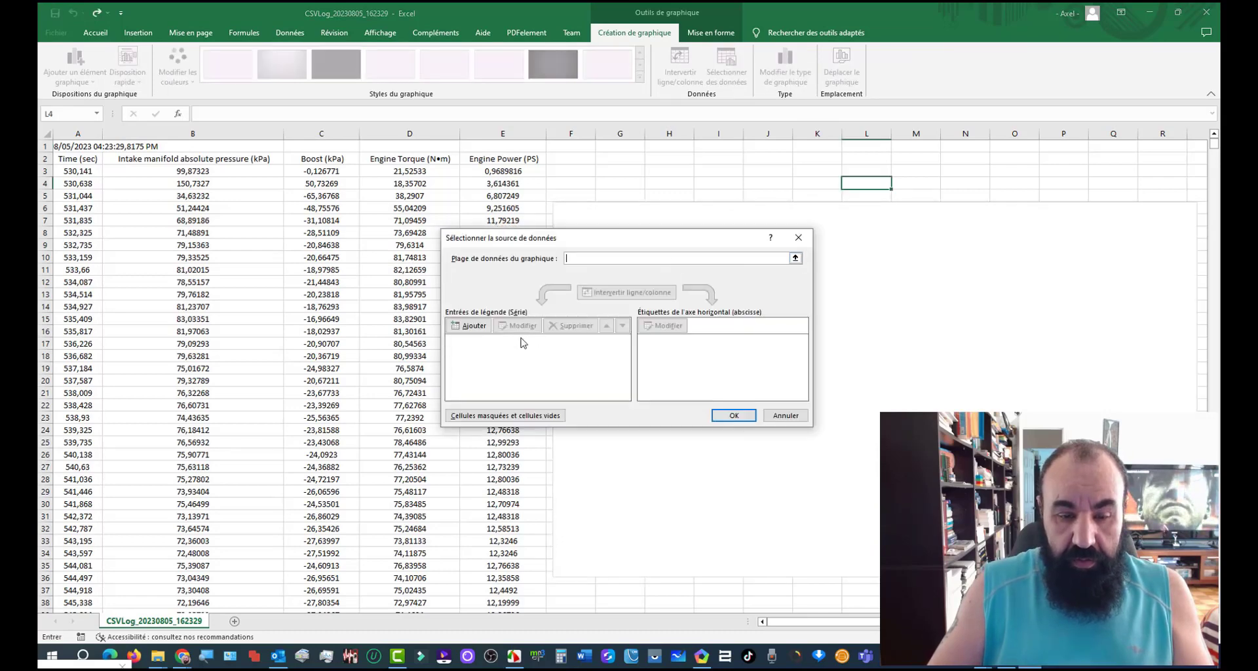
pyautogui.click(471, 327)
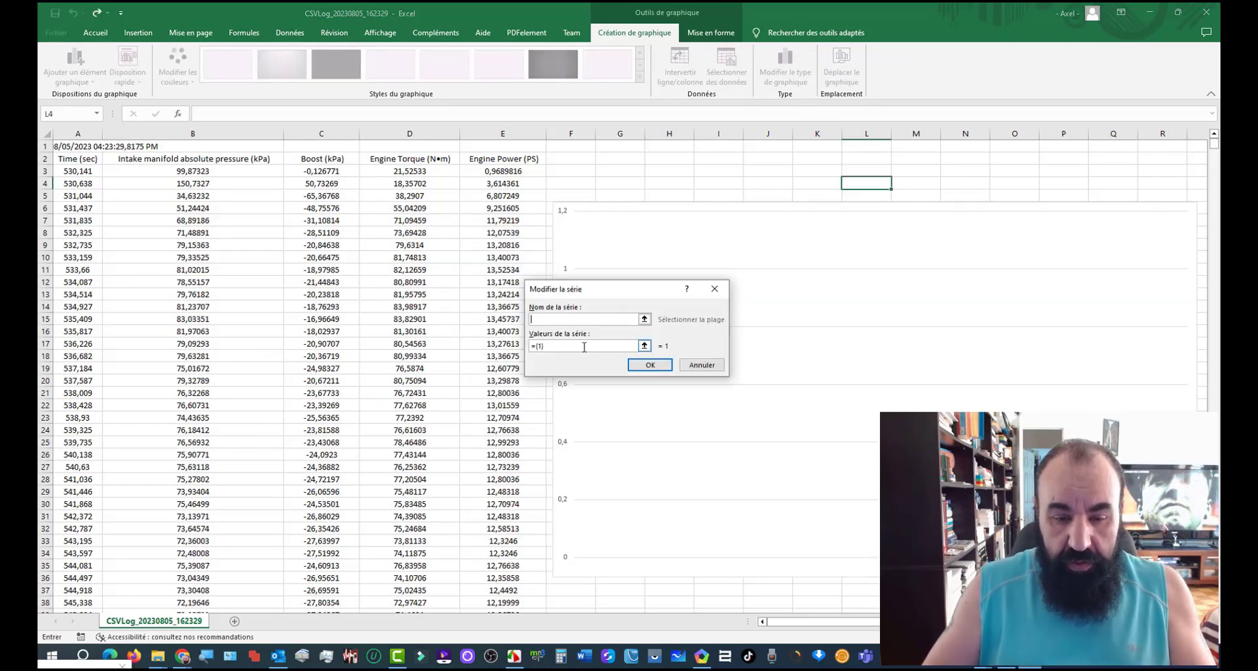
pyautogui.write('M')
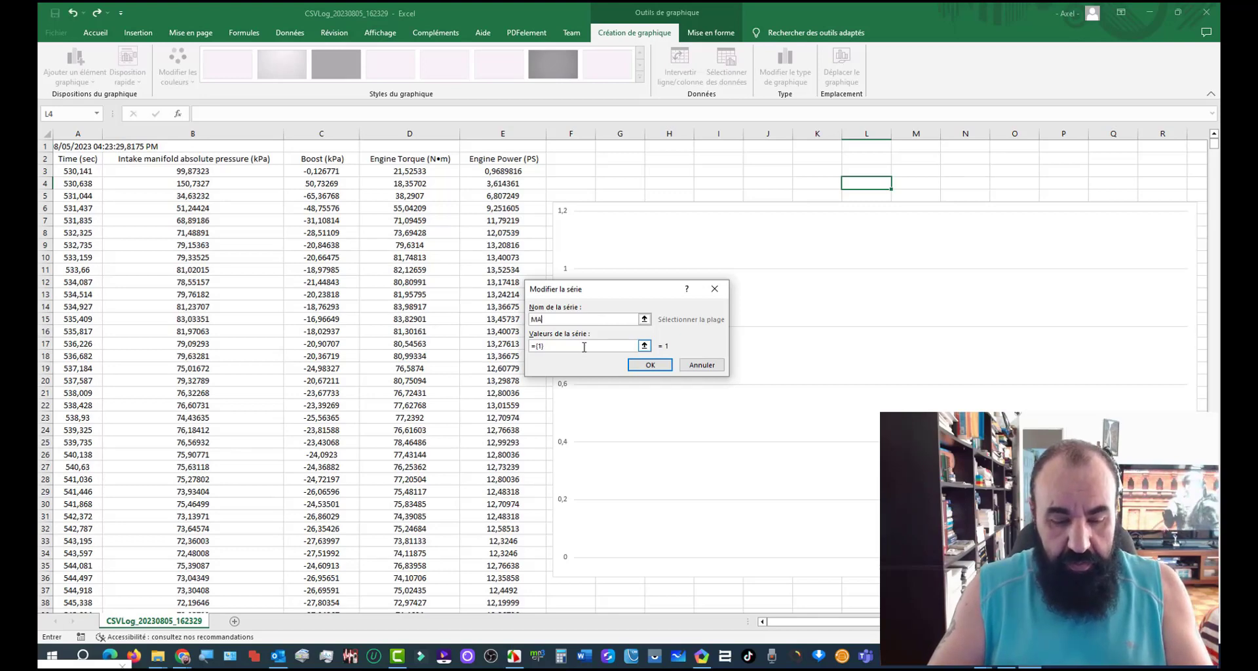
pyautogui.write('A')
pyautogui.press('BackSpace')
pyautogui.press('BackSpace')
pyautogui.write('Time')
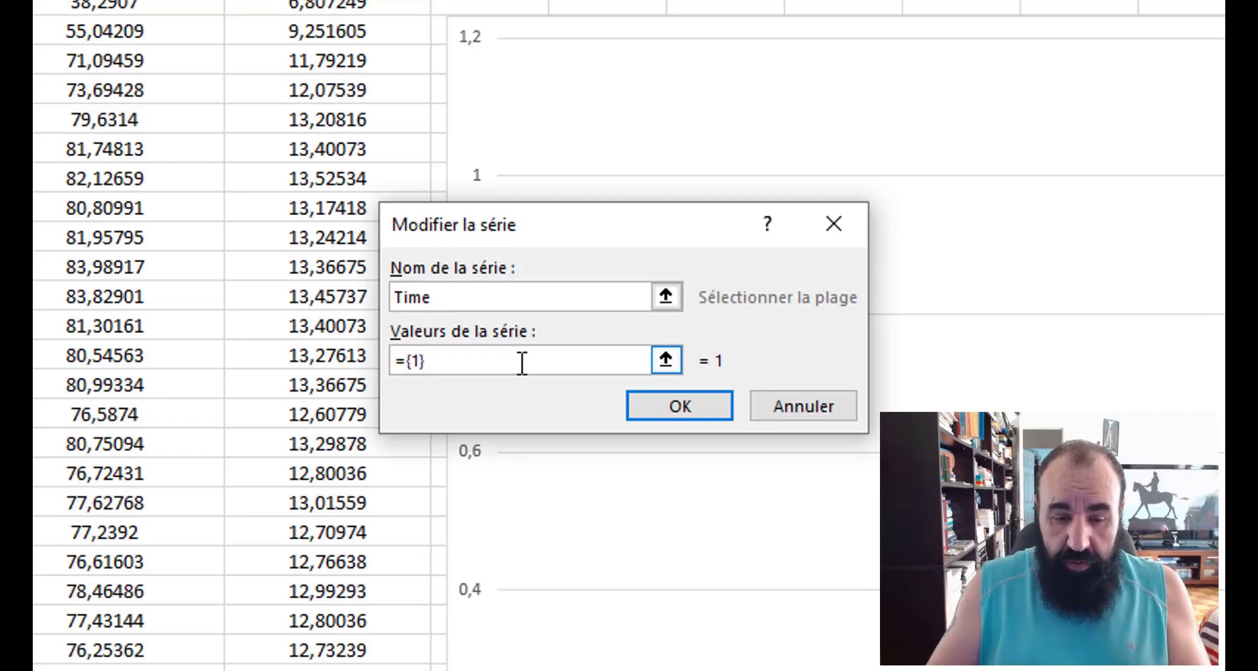
pyautogui.click(519, 363)
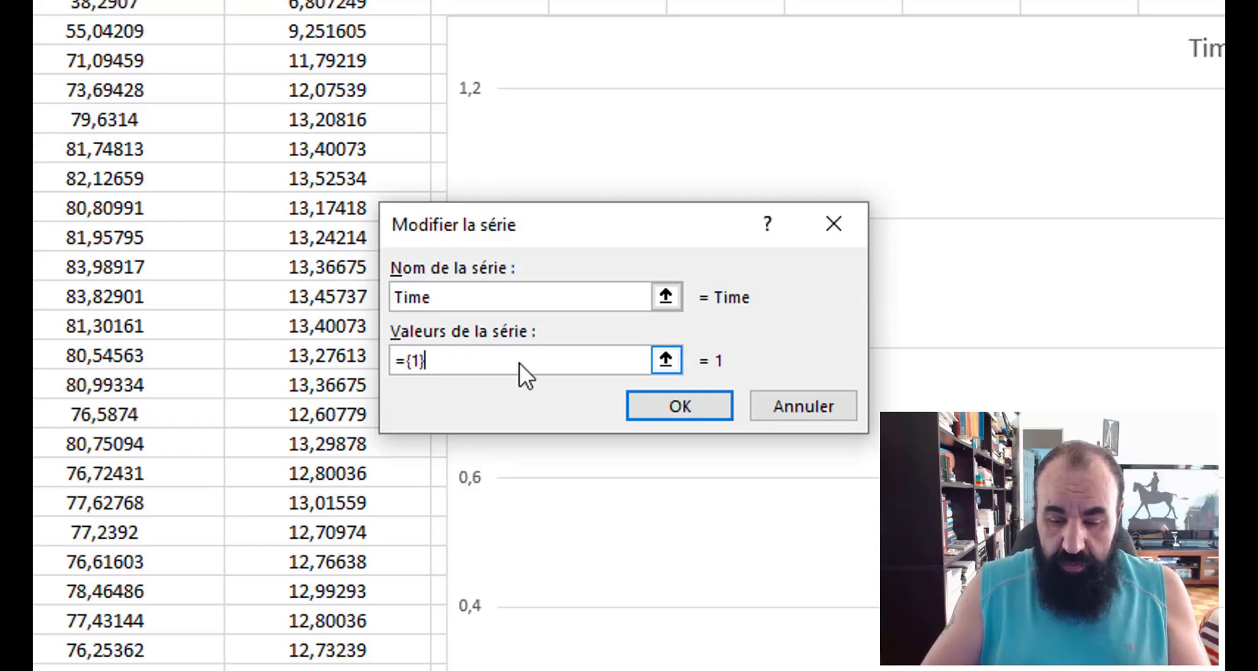
pyautogui.press('BackSpace')
pyautogui.press('BackSpace')
pyautogui.press('BackSpace')
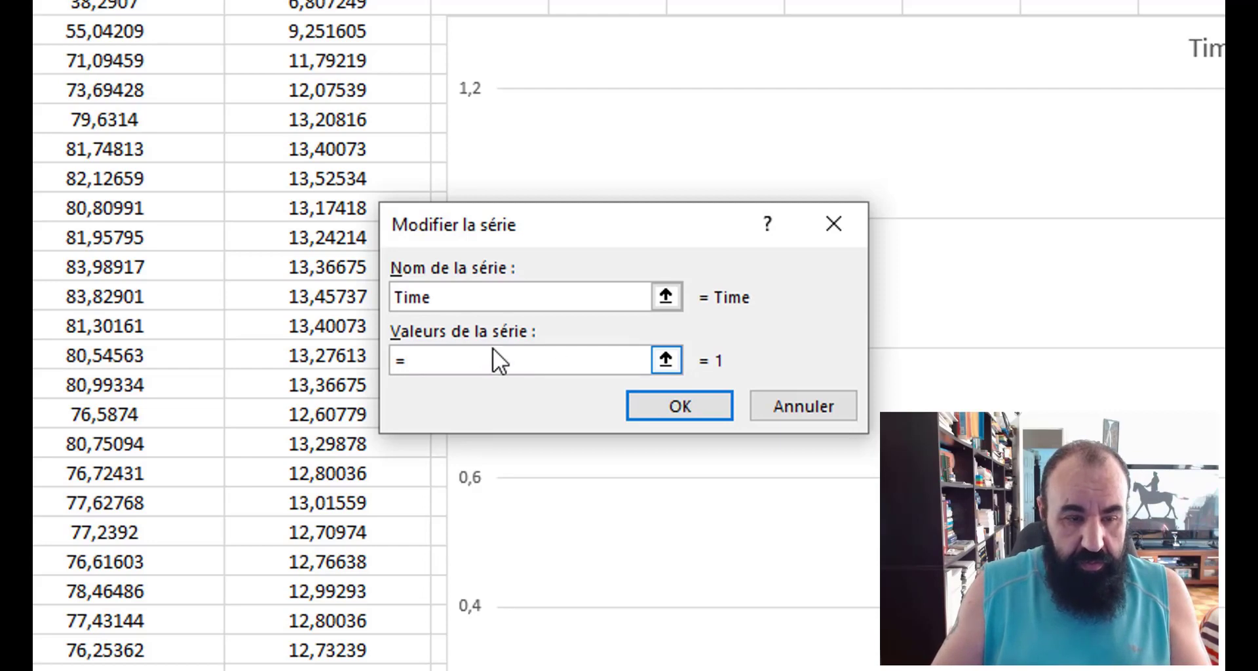
pyautogui.moveTo(187, 4); pyautogui.dragTo(187, 308)
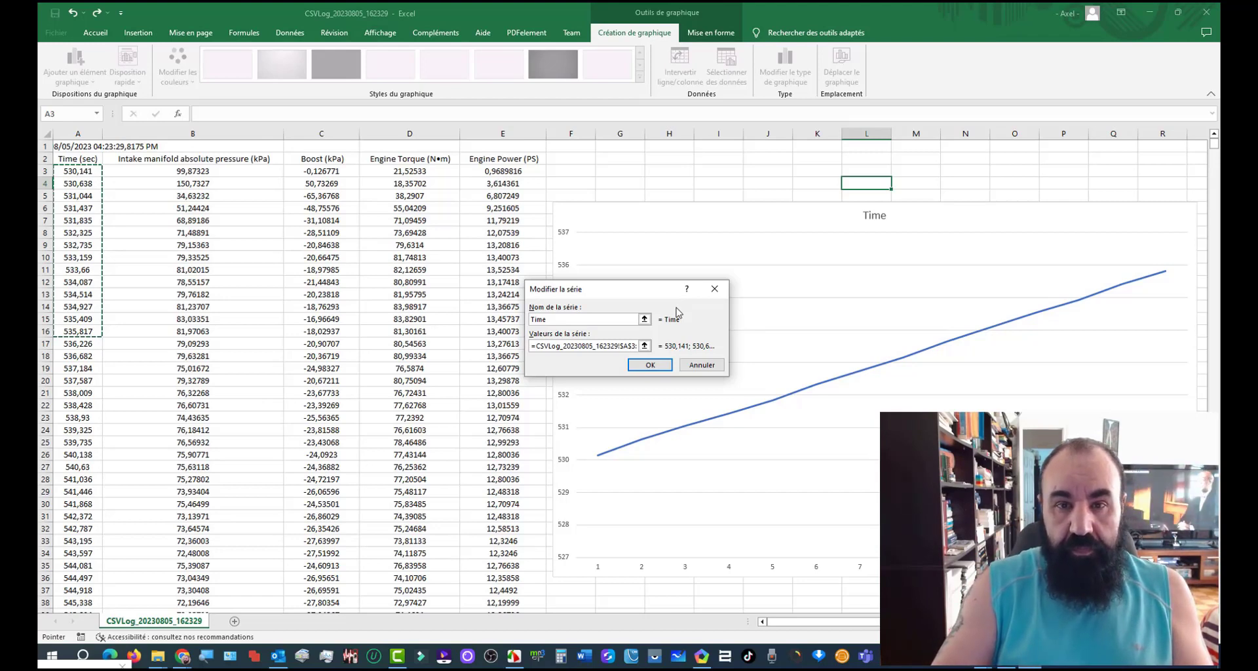
pyautogui.press('Escape')
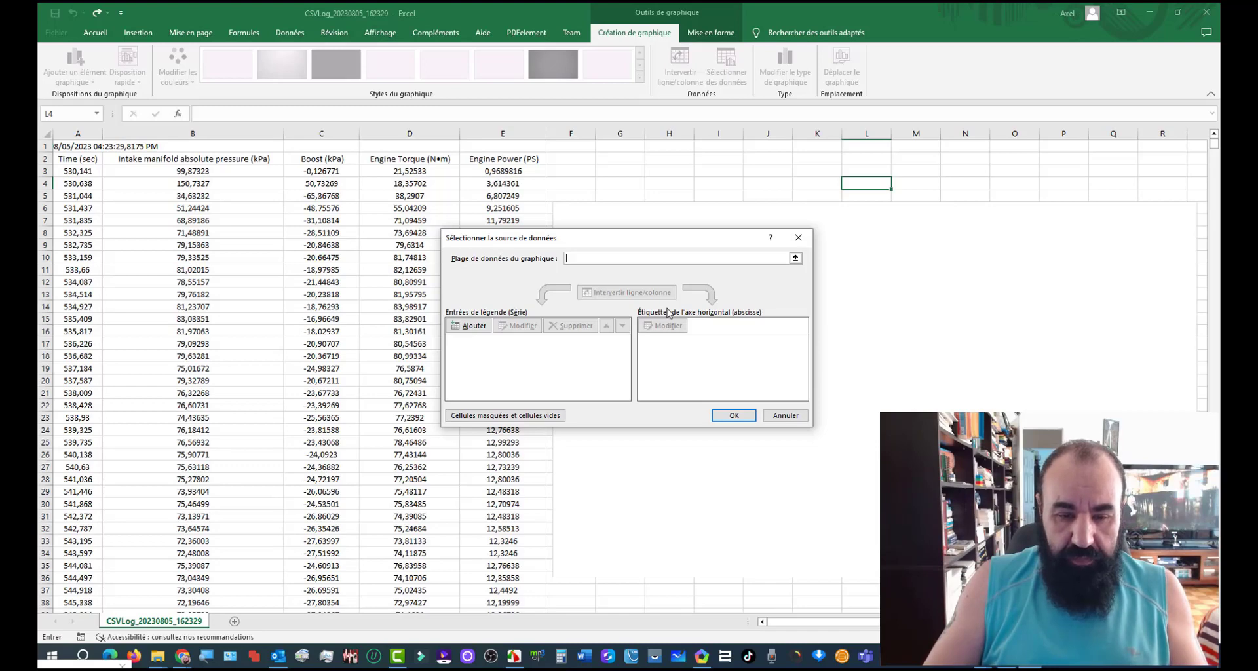
# - Add a new data series named Time (Sec) to the chart
pyautogui.click(471, 326)
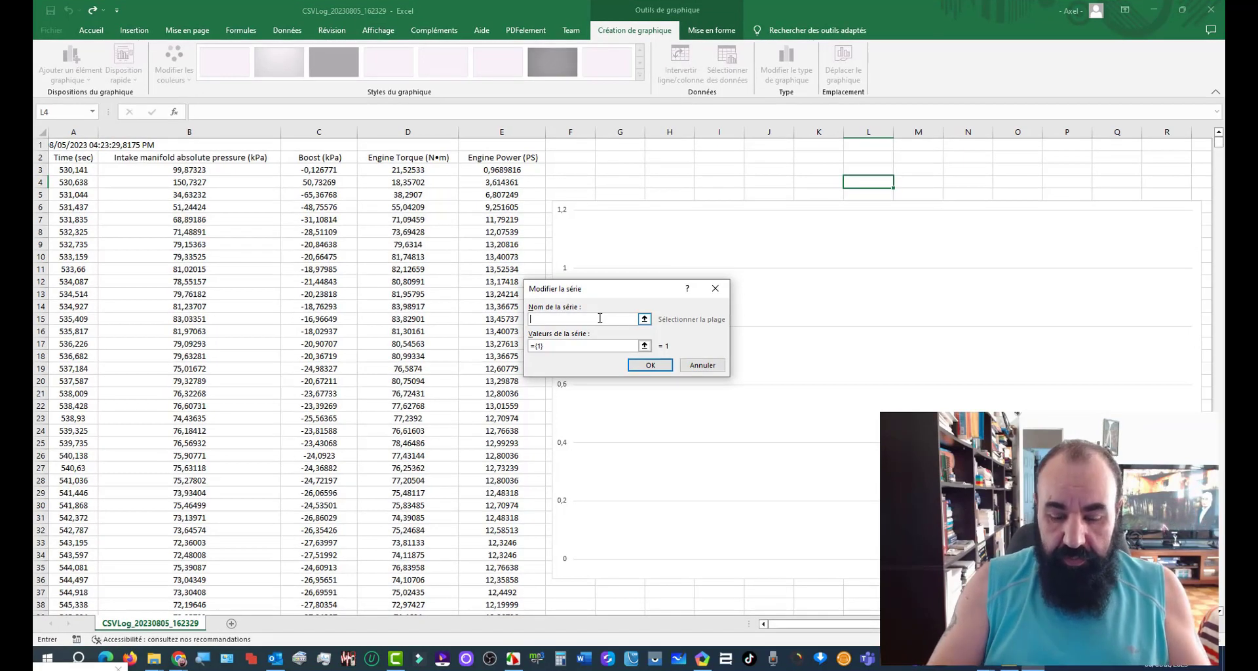
pyautogui.write('Time')
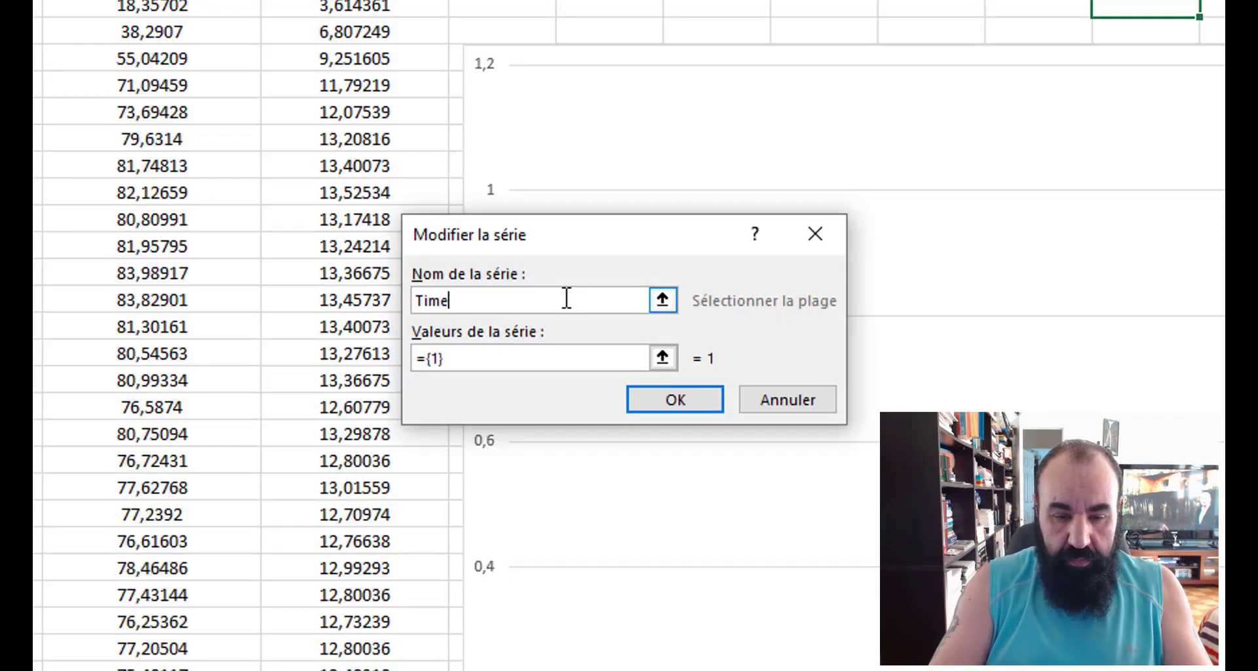
pyautogui.write(' (')
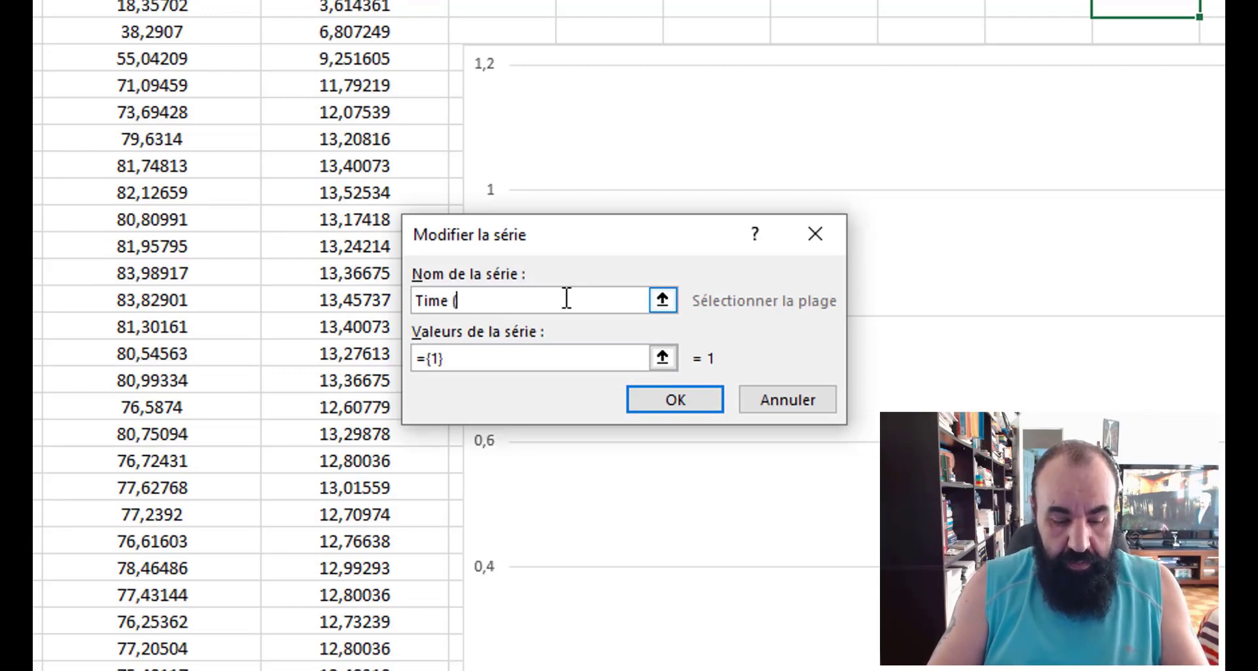
pyautogui.write('S')
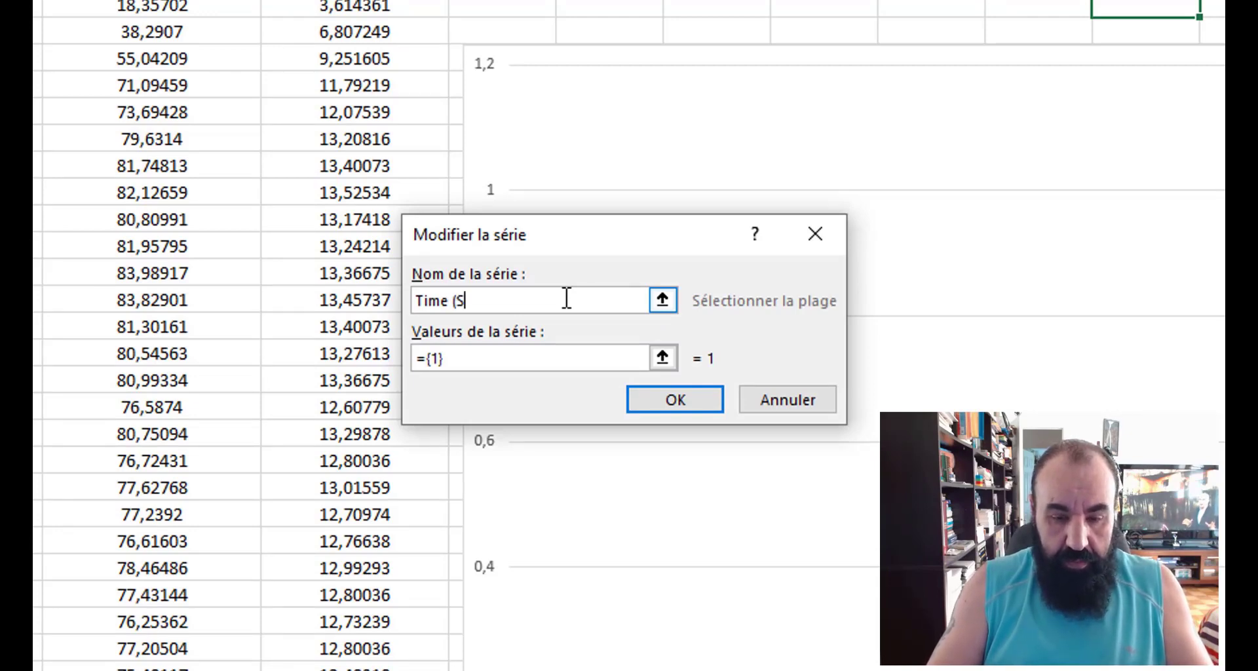
pyautogui.write('ec)')
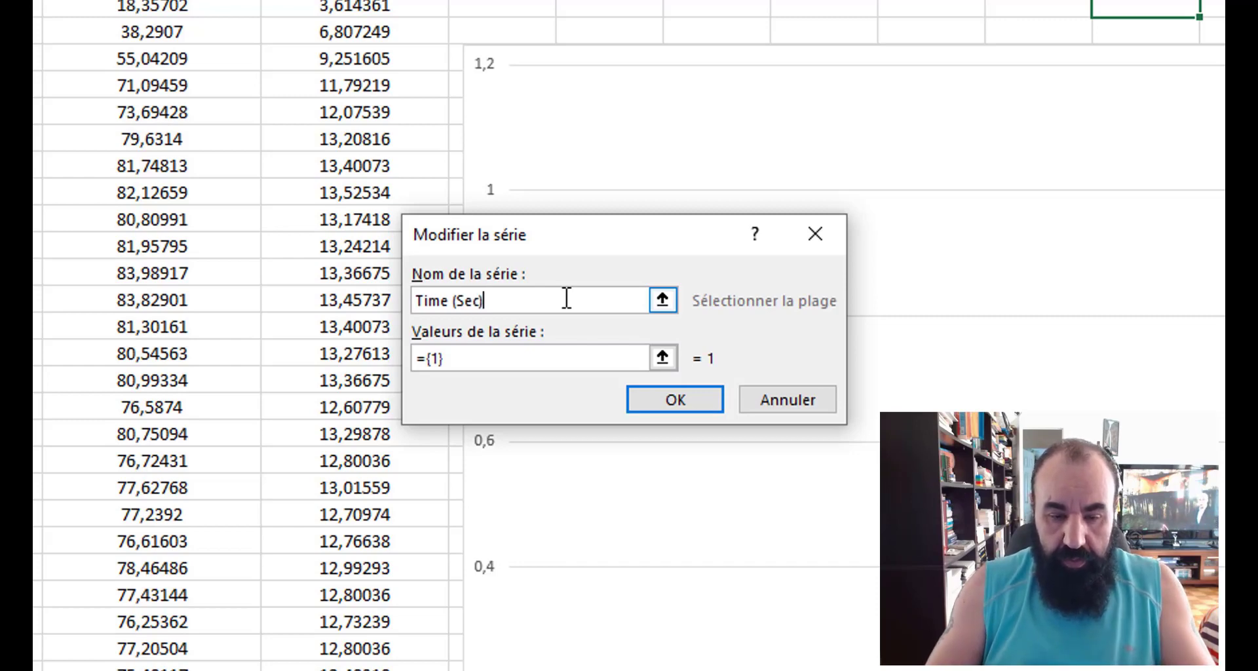
# - Use the whole of column A as the values of the Time (Sec) series and accept the series
pyautogui.click(465, 357)
pyautogui.press('BackSpace')
pyautogui.press('BackSpace')
pyautogui.press('BackSpace')
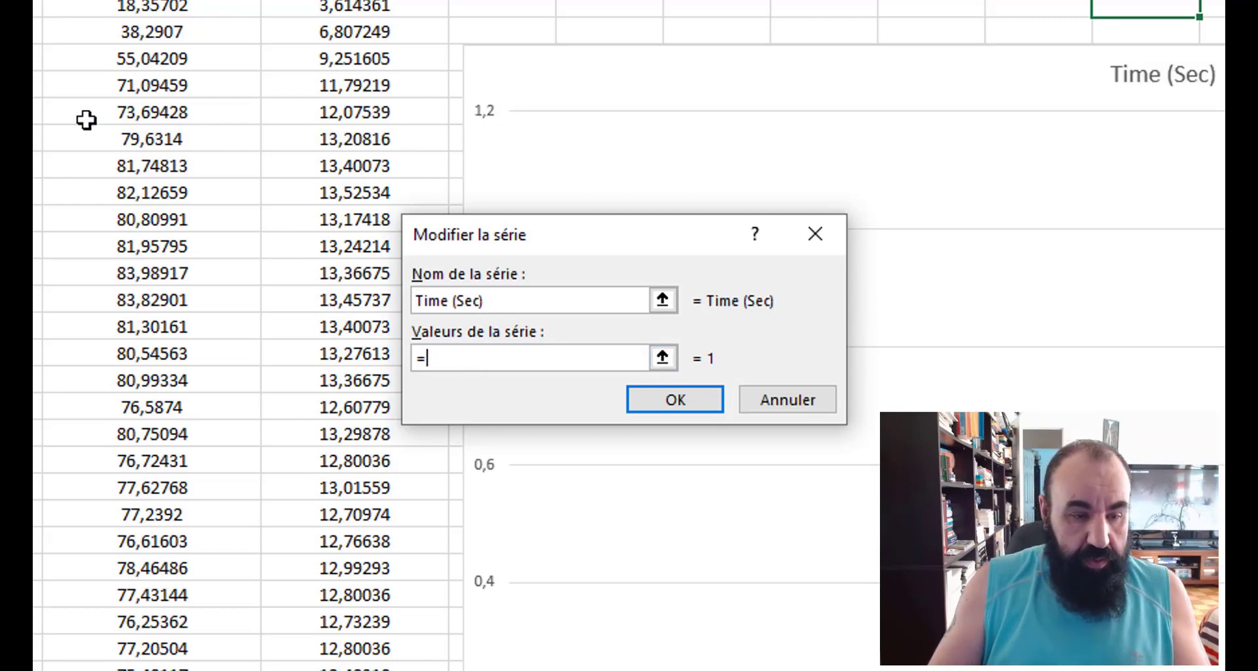
pyautogui.click(37, 2)
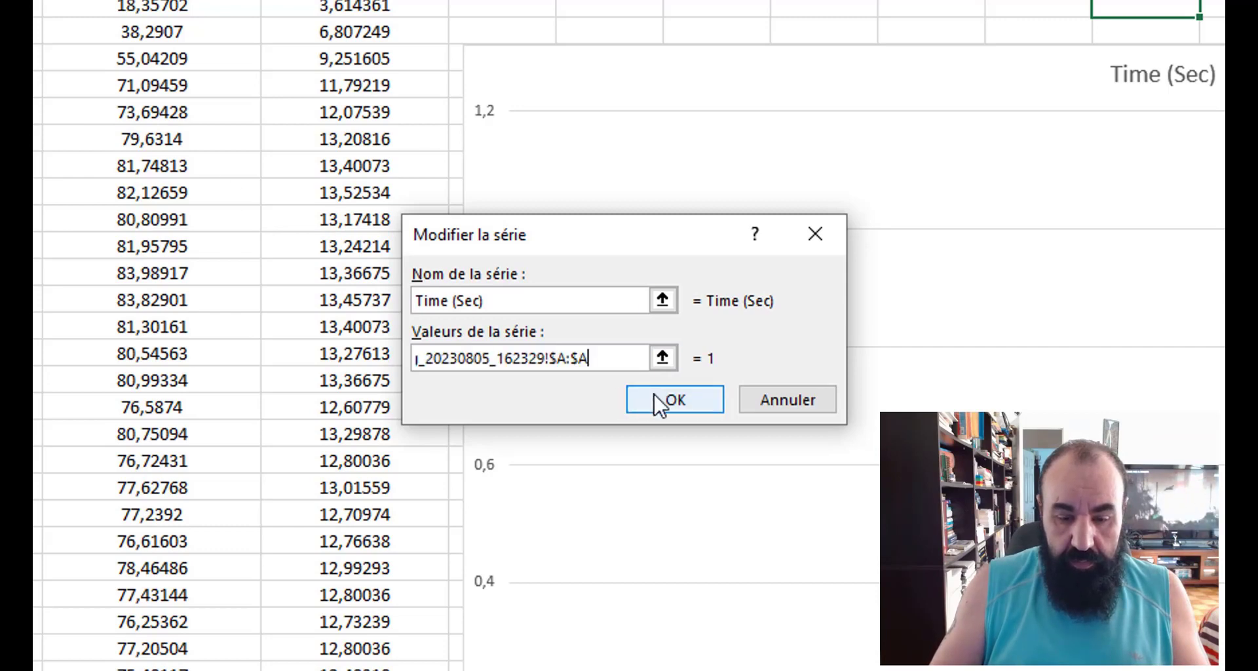
pyautogui.click(667, 410)
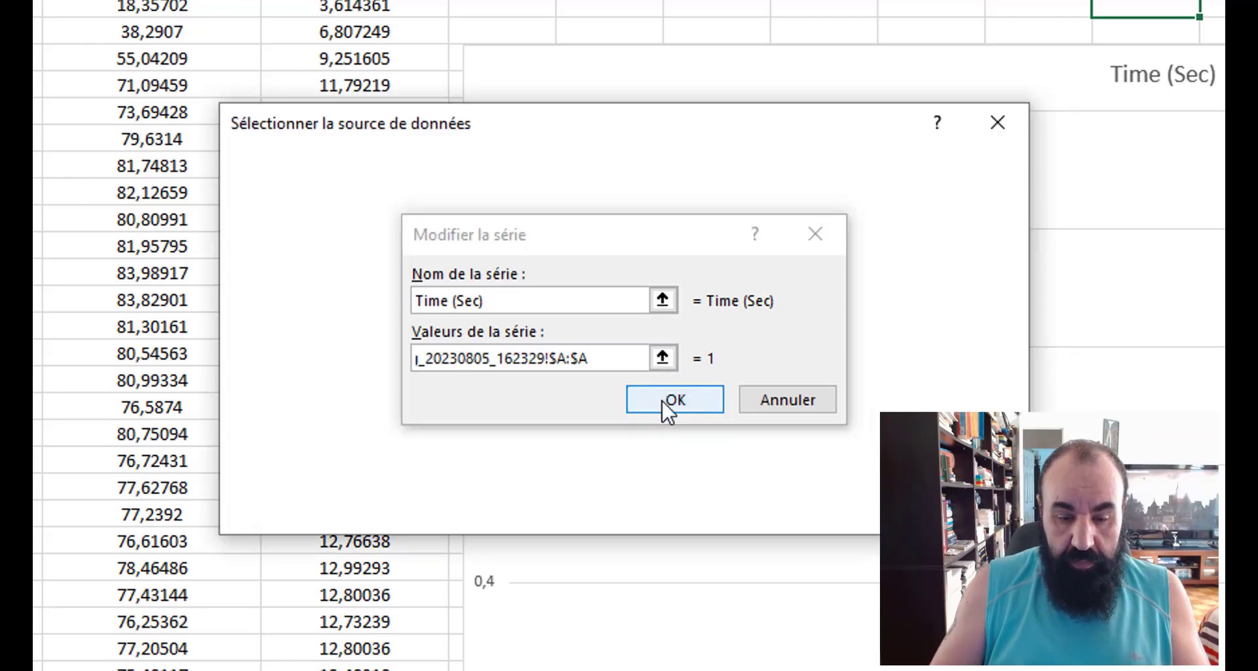
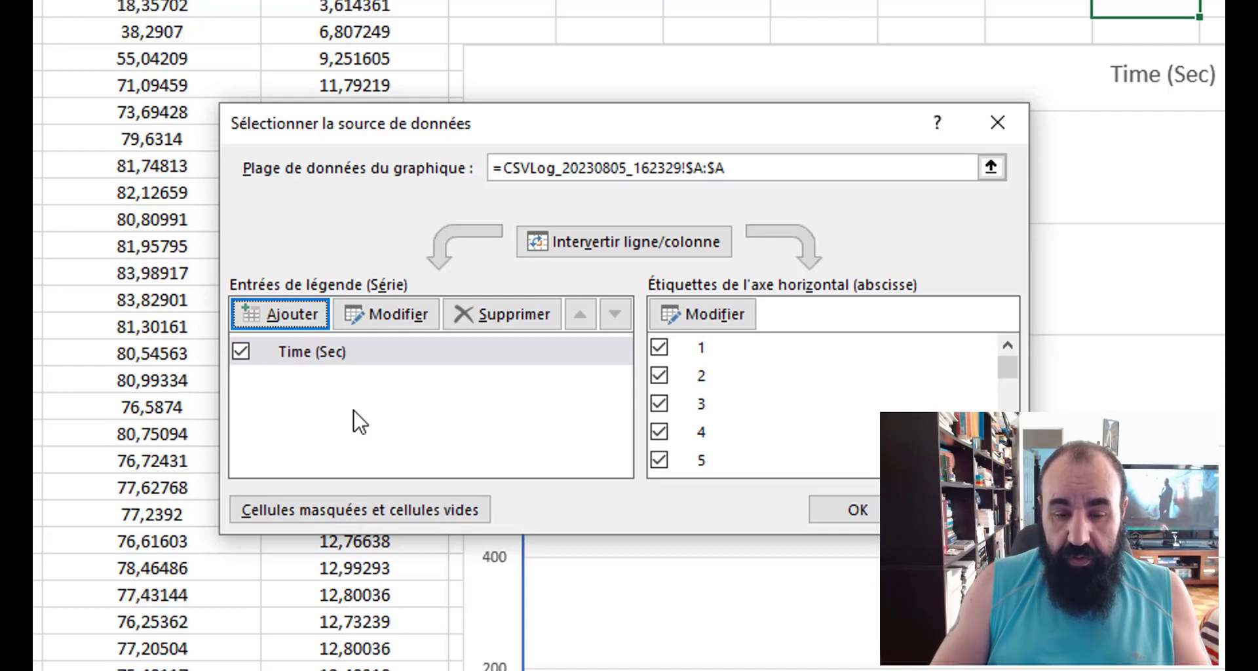
# - Use column A as the horizontal axis labels and exclude the StartTime and Time (sec) header entries
pyautogui.click(719, 328)
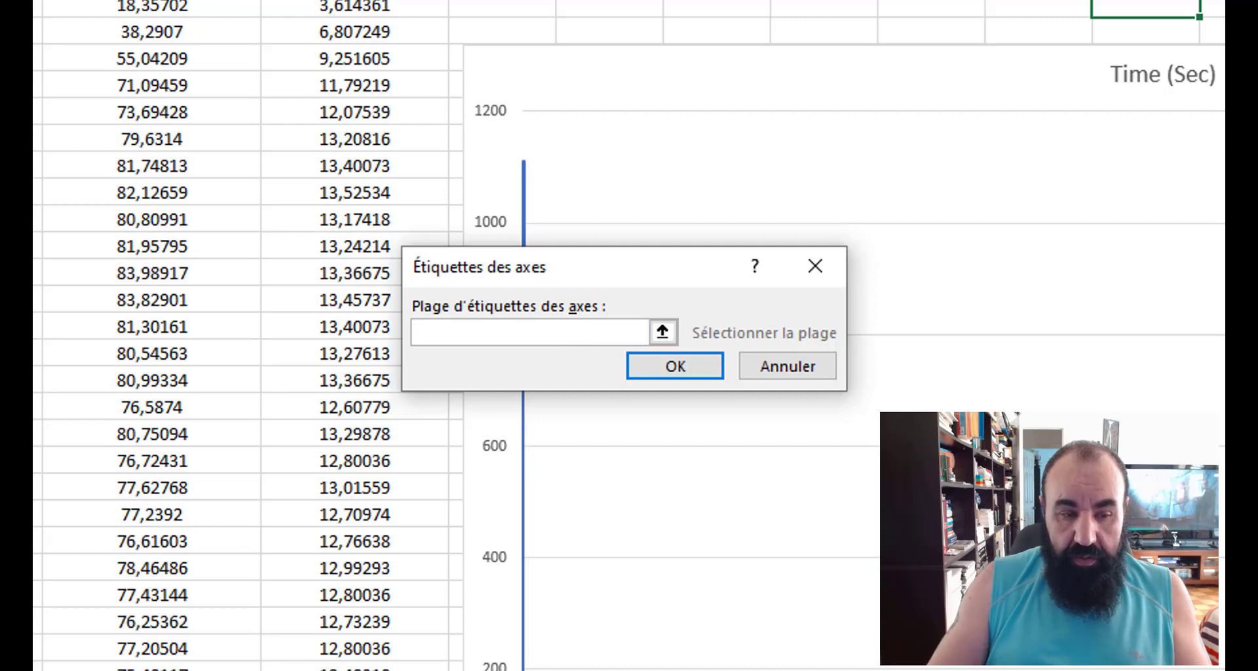
pyautogui.hotkey('ctrl', 'v')
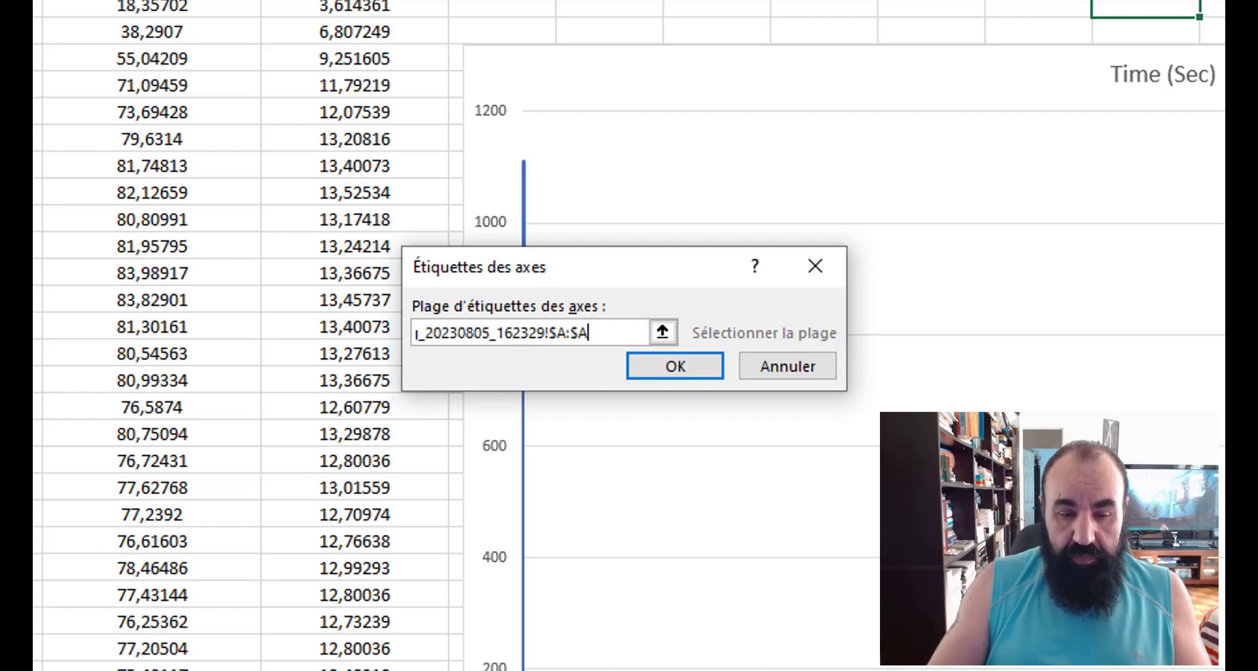
pyautogui.click(670, 376)
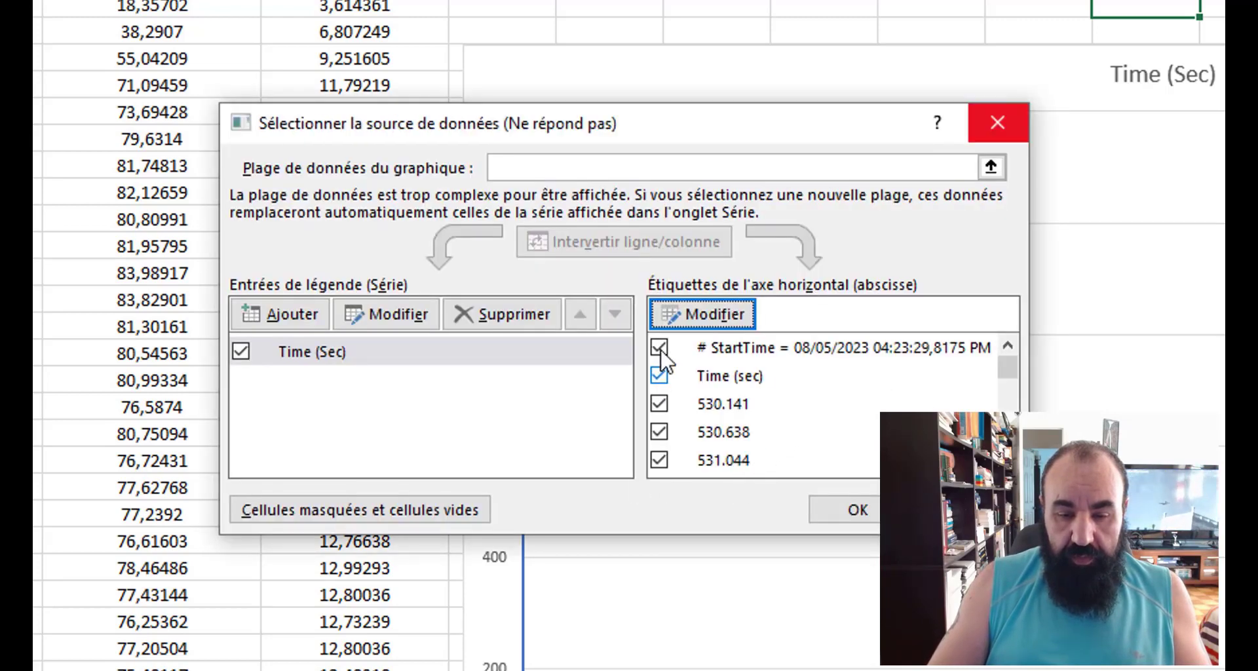
pyautogui.click(745, 377)
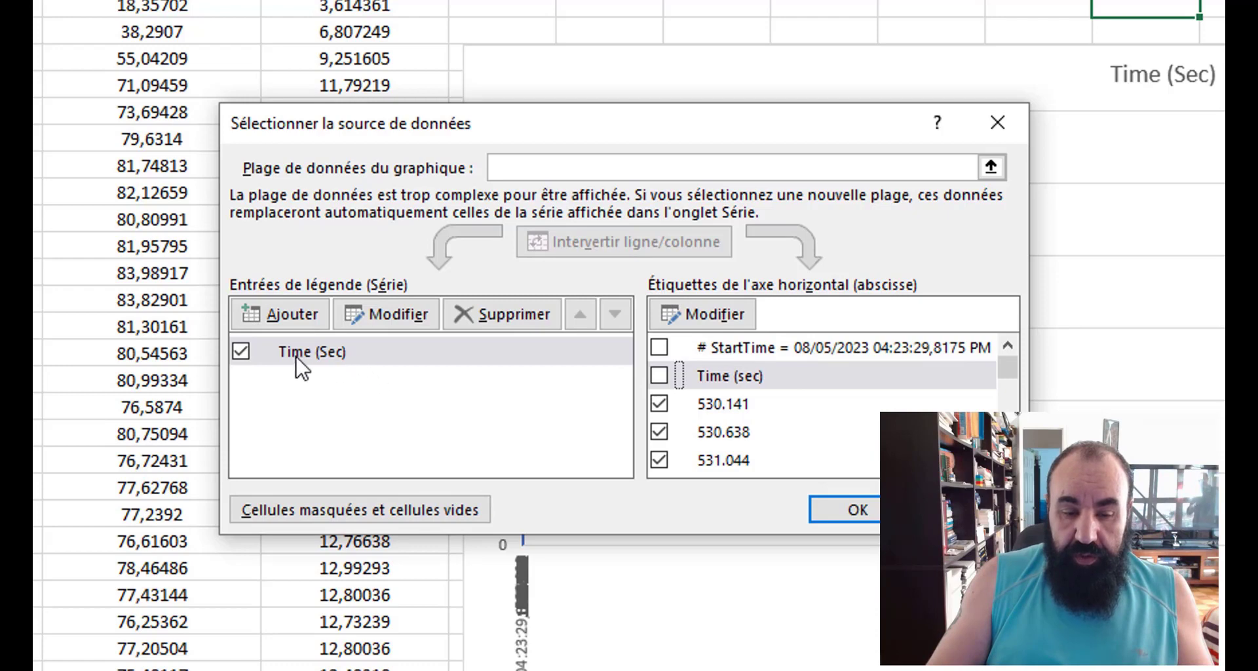
# - Rename the Time (Sec) series as MAP
pyautogui.click(399, 315)
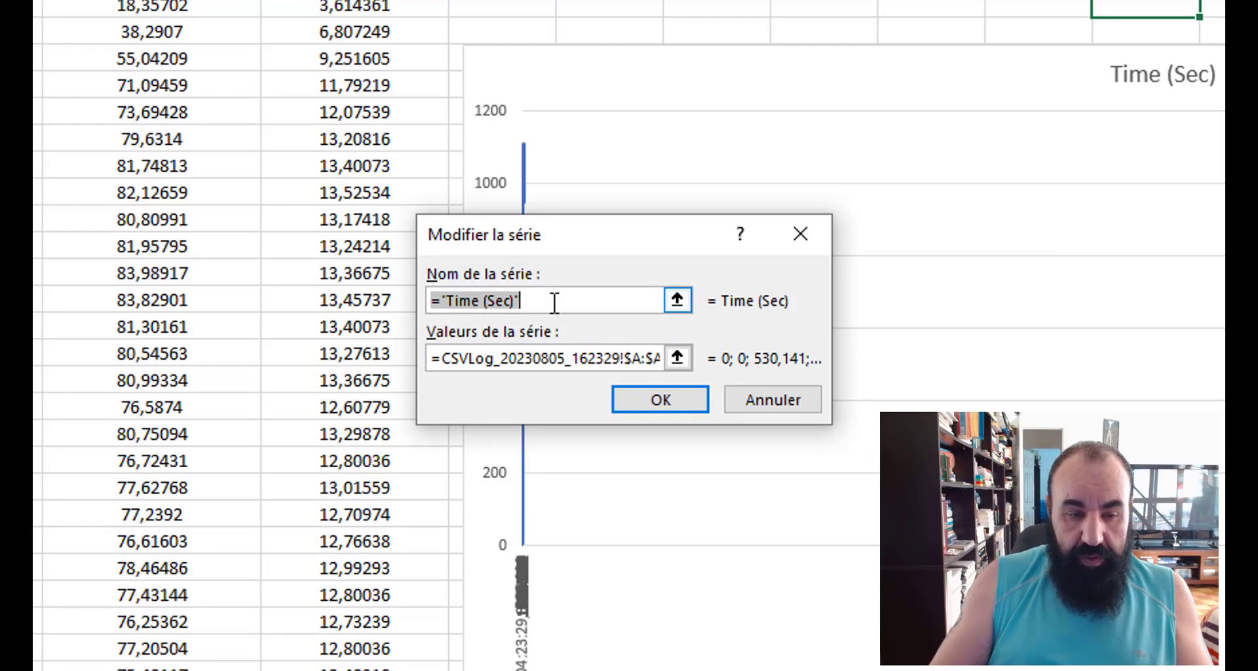
pyautogui.click(534, 303)
pyautogui.moveTo(534, 302); pyautogui.dragTo(430, 307)
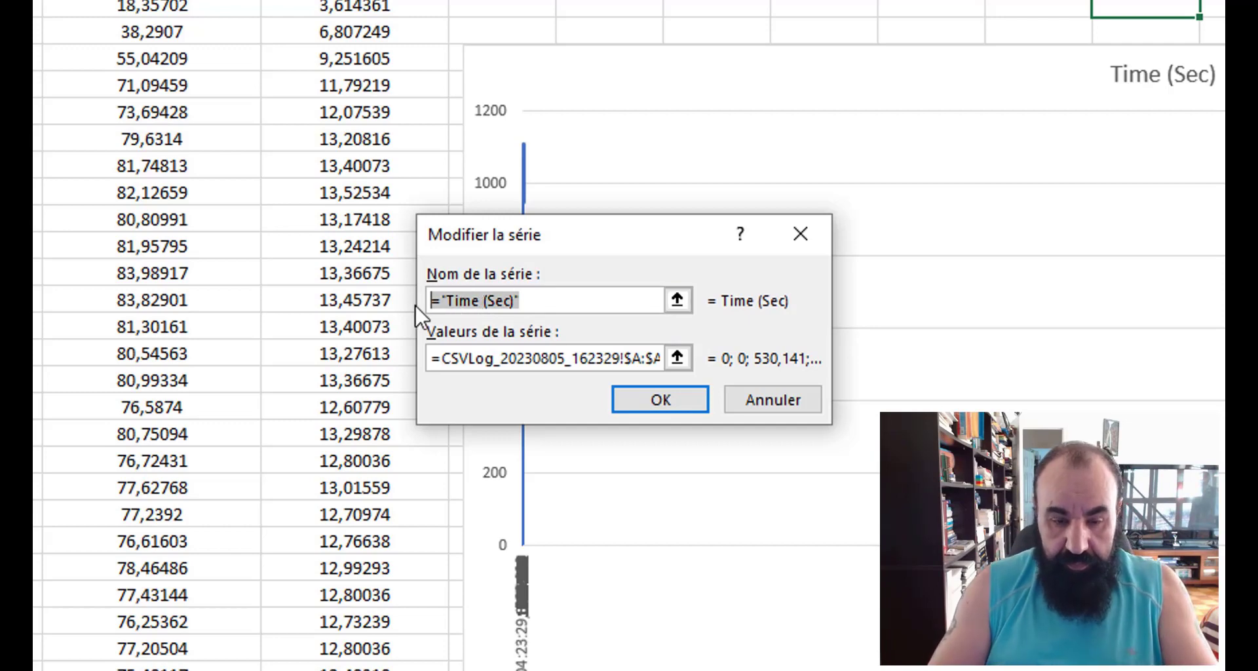
pyautogui.write('MAF')
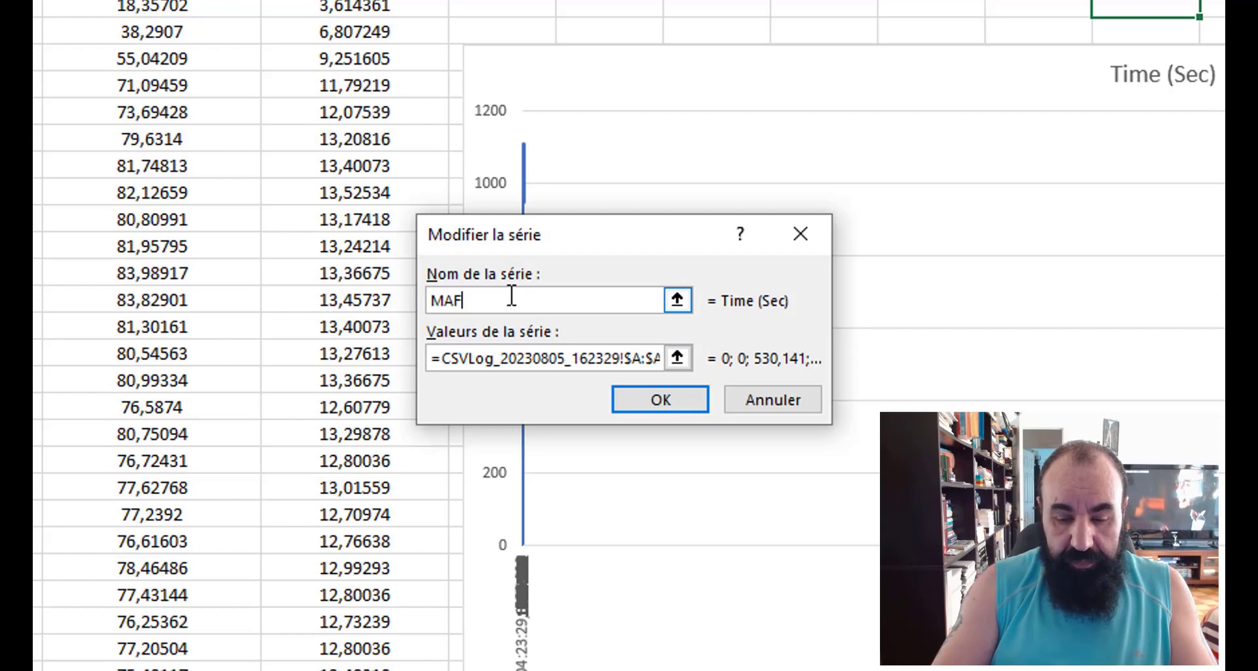
pyautogui.write('P')
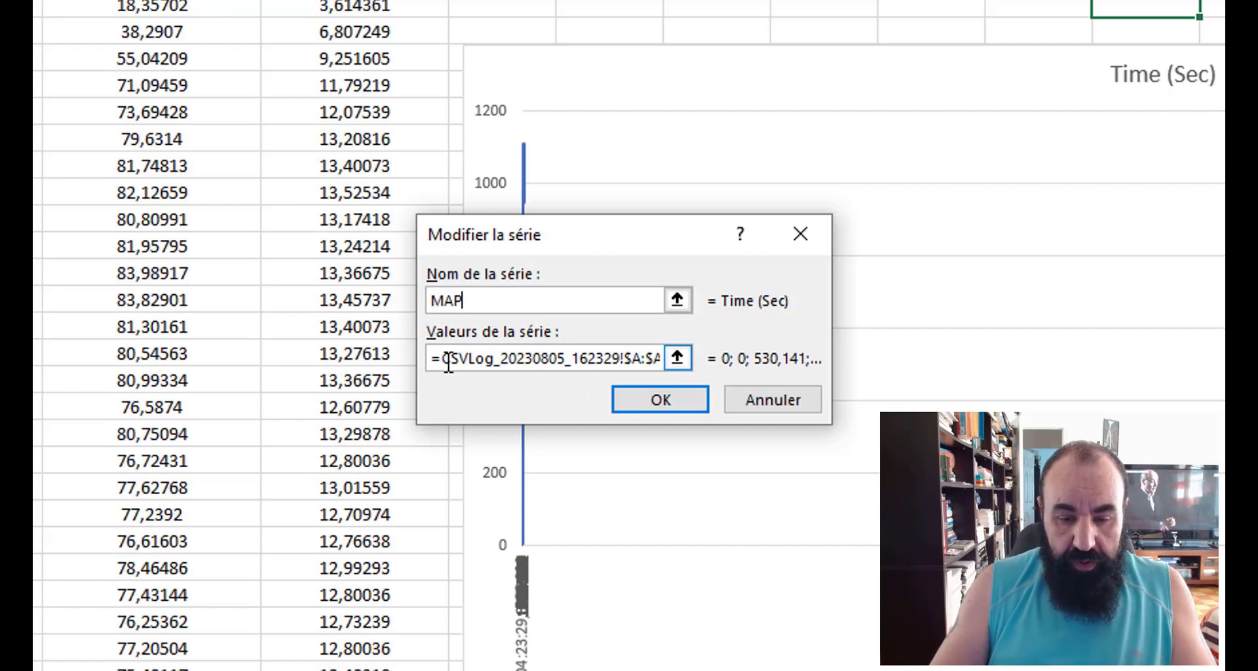
# - Replace the MAP series' values with the whole of column B and accept the change
pyautogui.moveTo(444, 365); pyautogui.dragTo(836, 351)
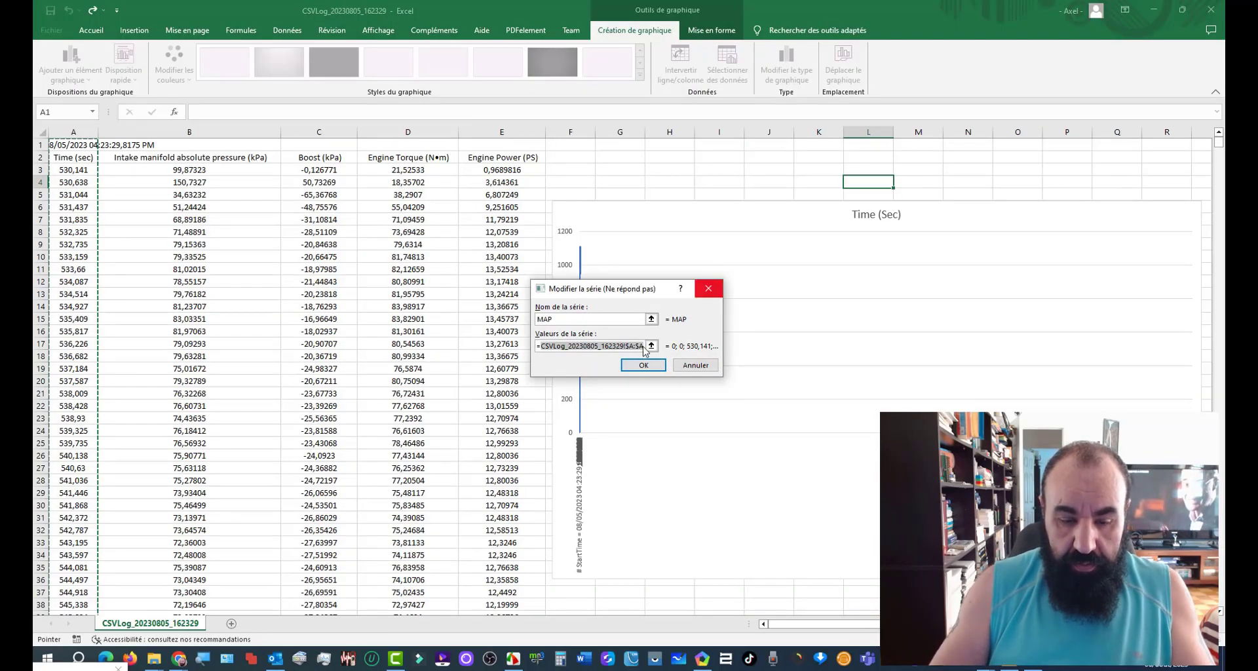
pyautogui.write('=')
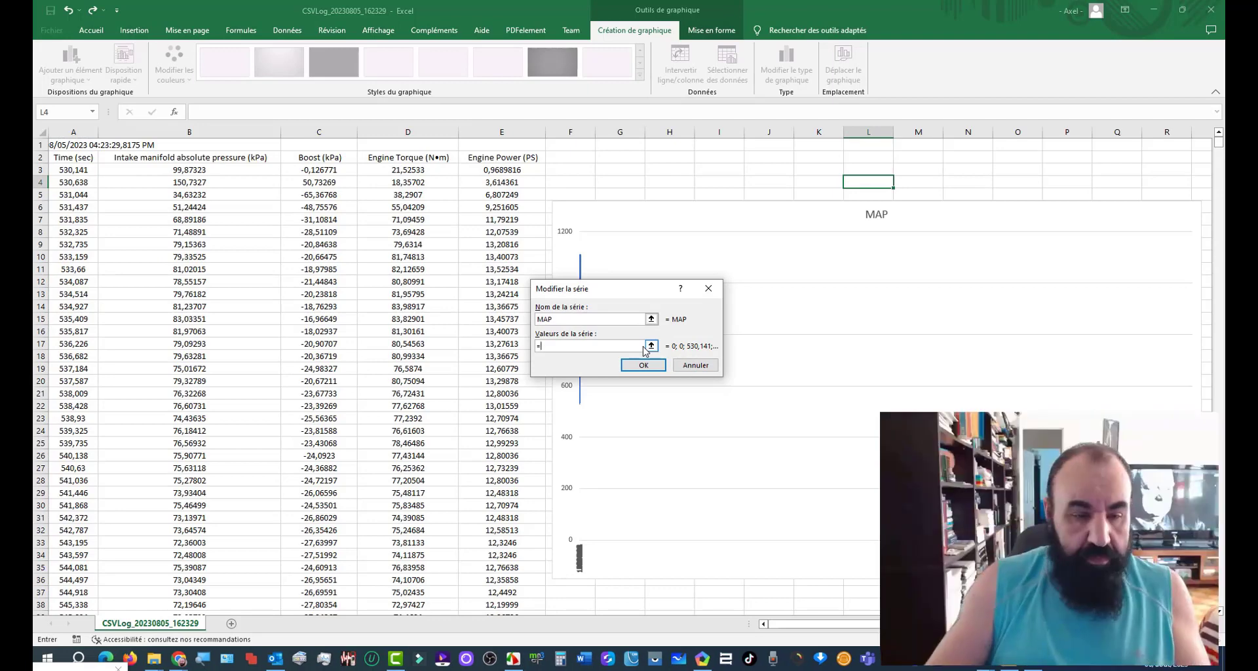
pyautogui.click(216, 130)
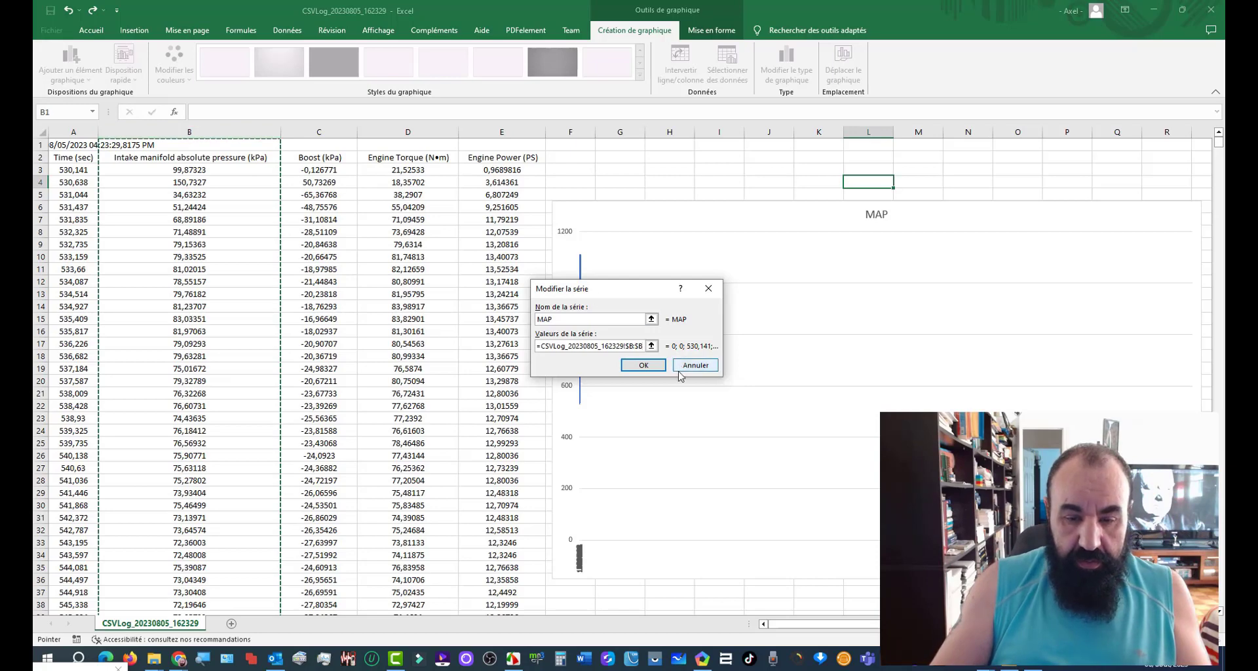
pyautogui.click(641, 366)
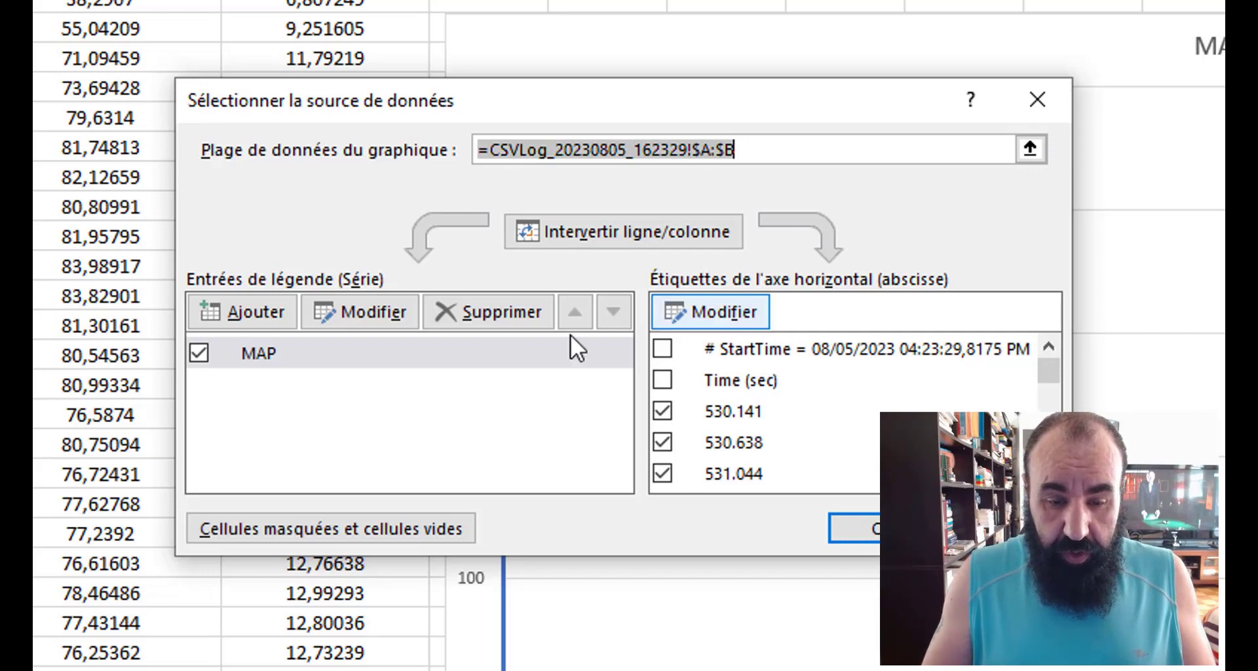
# - Rename the MAP series as MAP (Kpa)
pyautogui.click(383, 357)
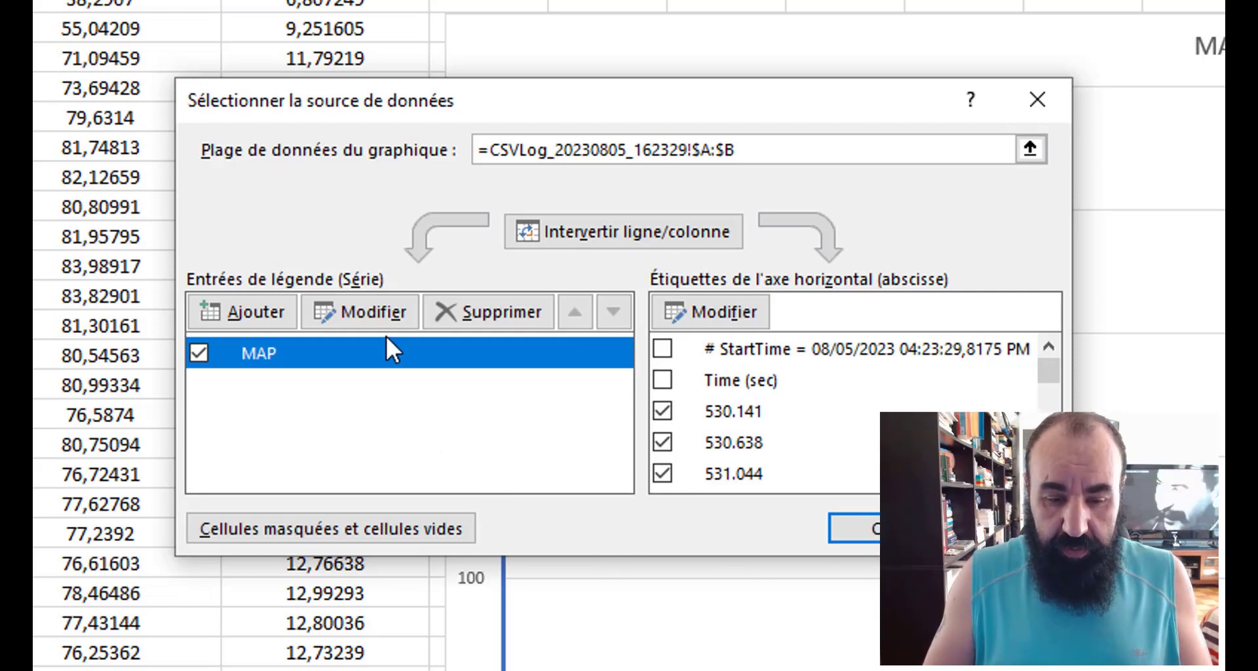
pyautogui.click(365, 313)
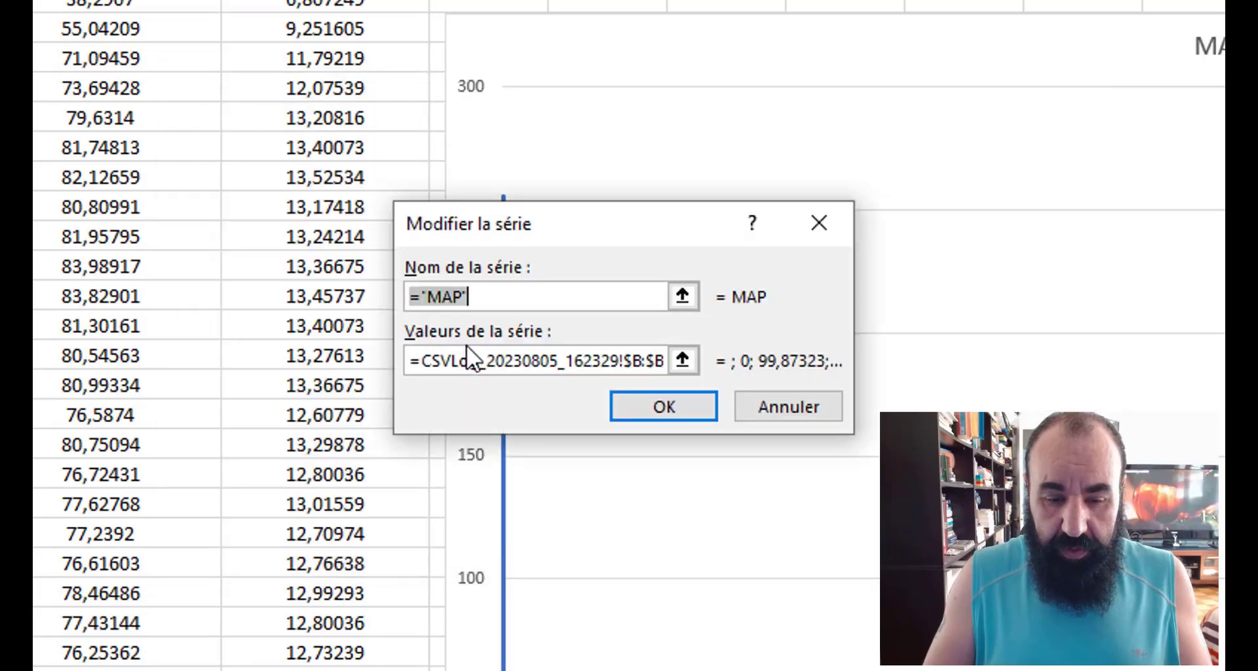
pyautogui.click(463, 297)
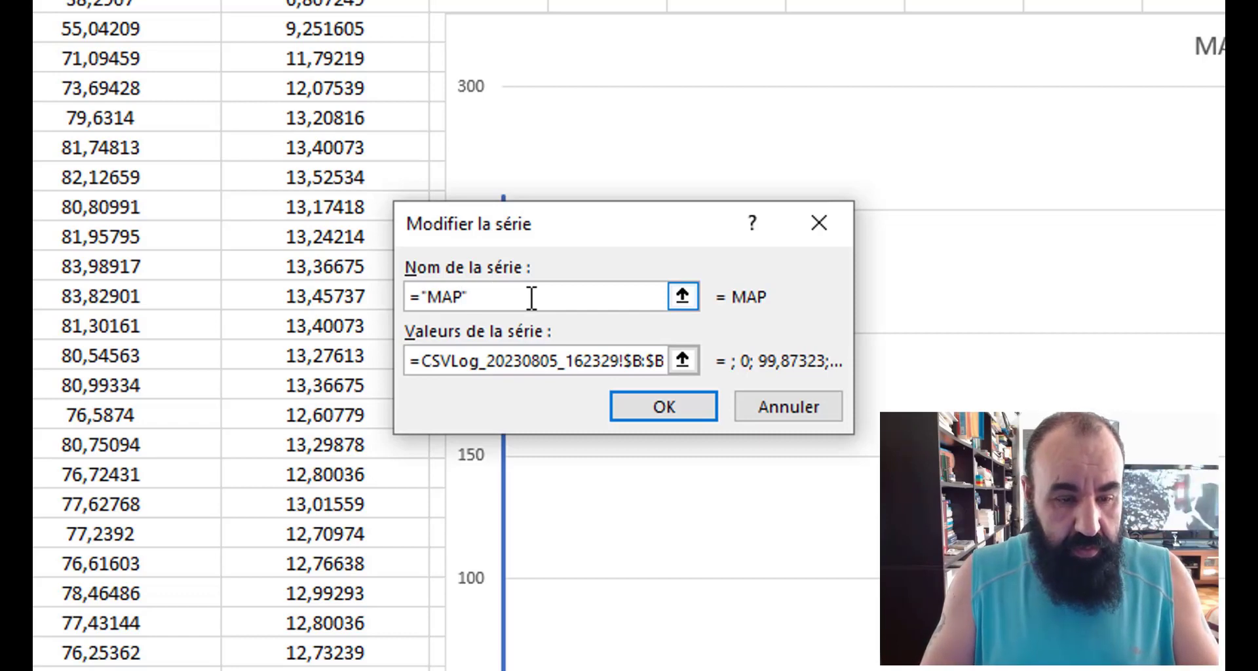
pyautogui.write('(')
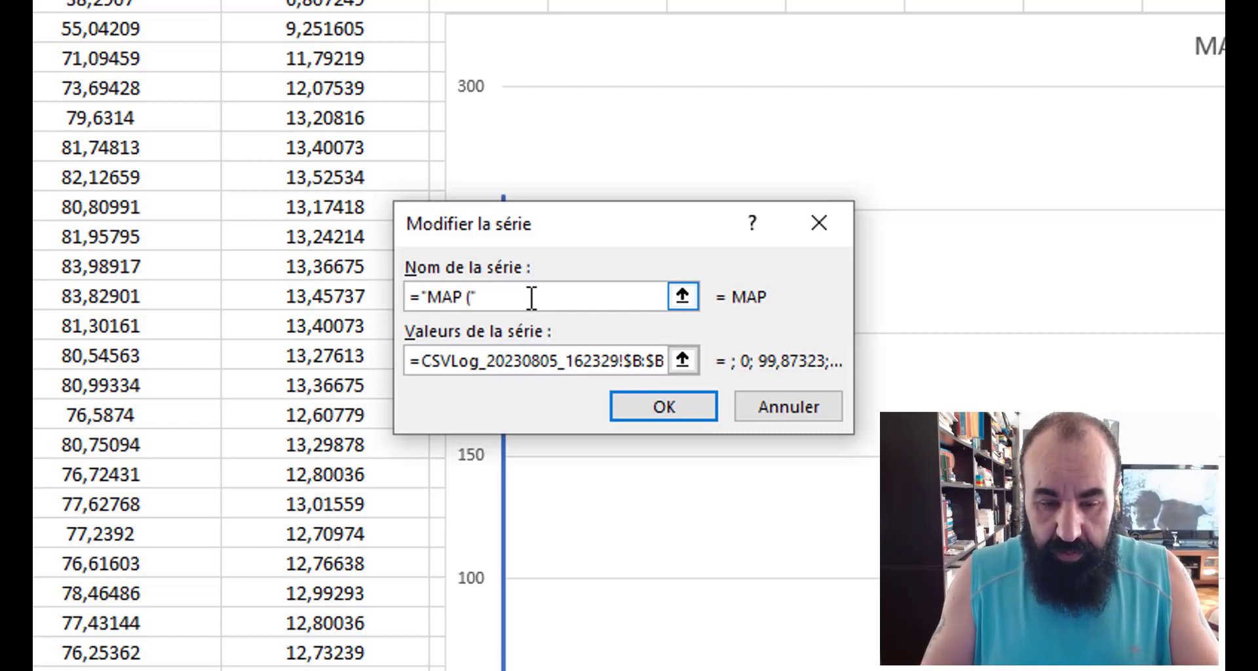
pyautogui.write('K')
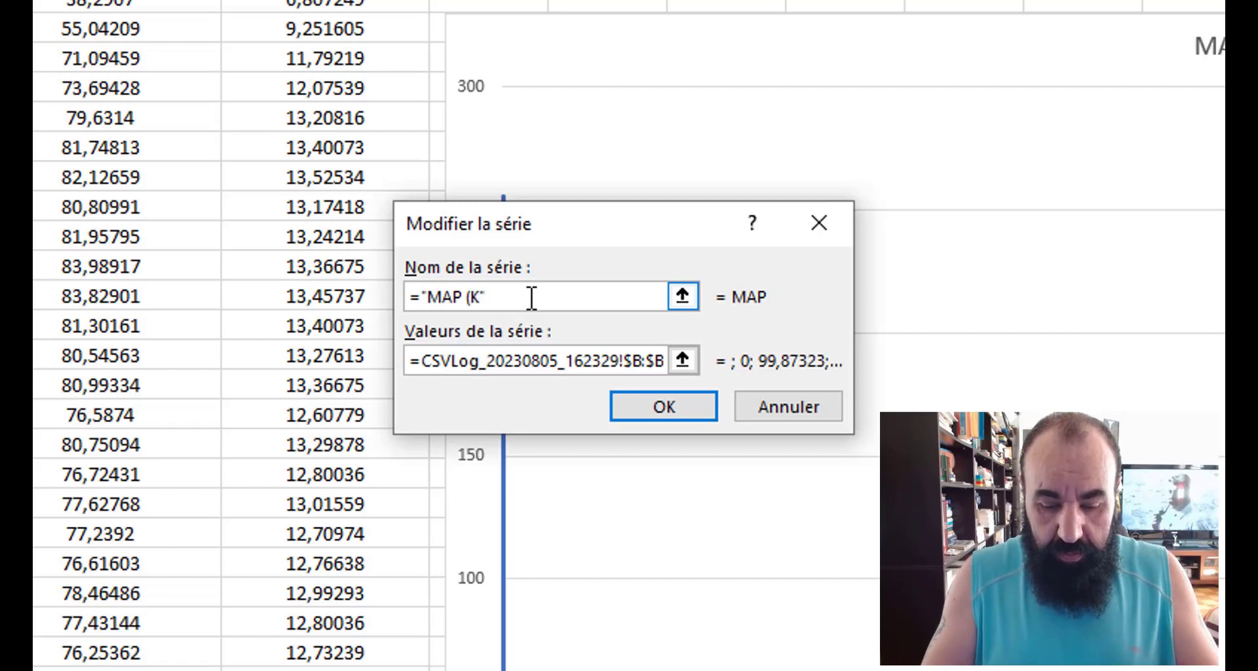
pyautogui.write('pa')
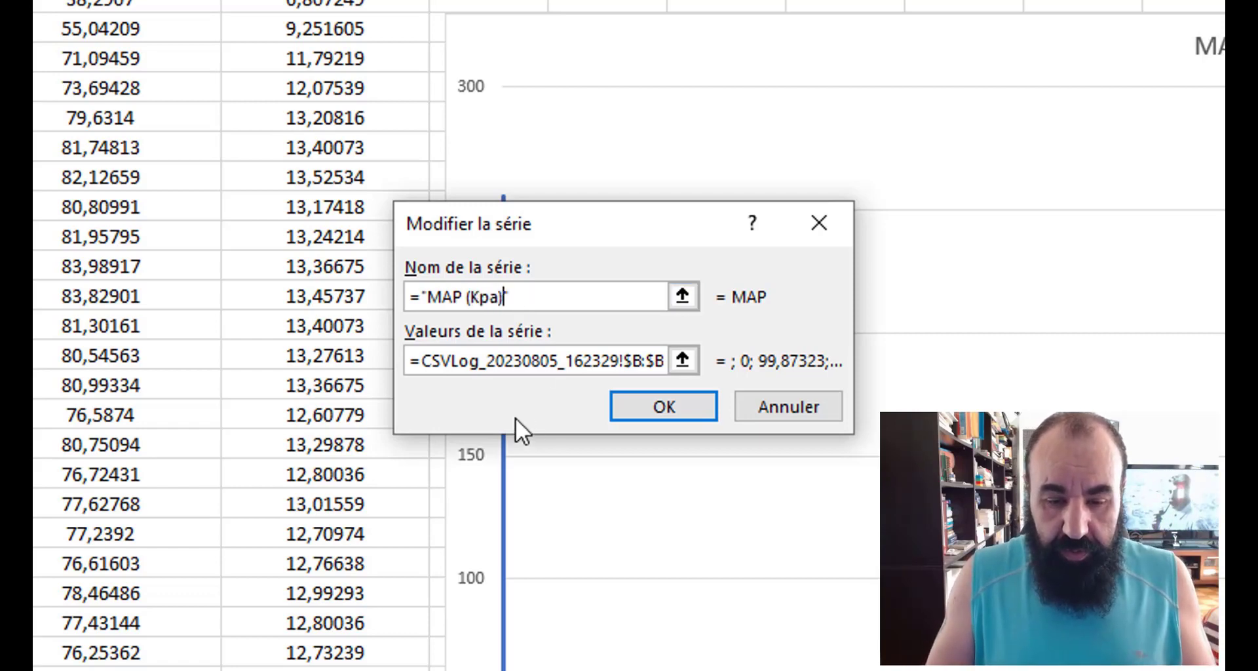
pyautogui.click(517, 365)
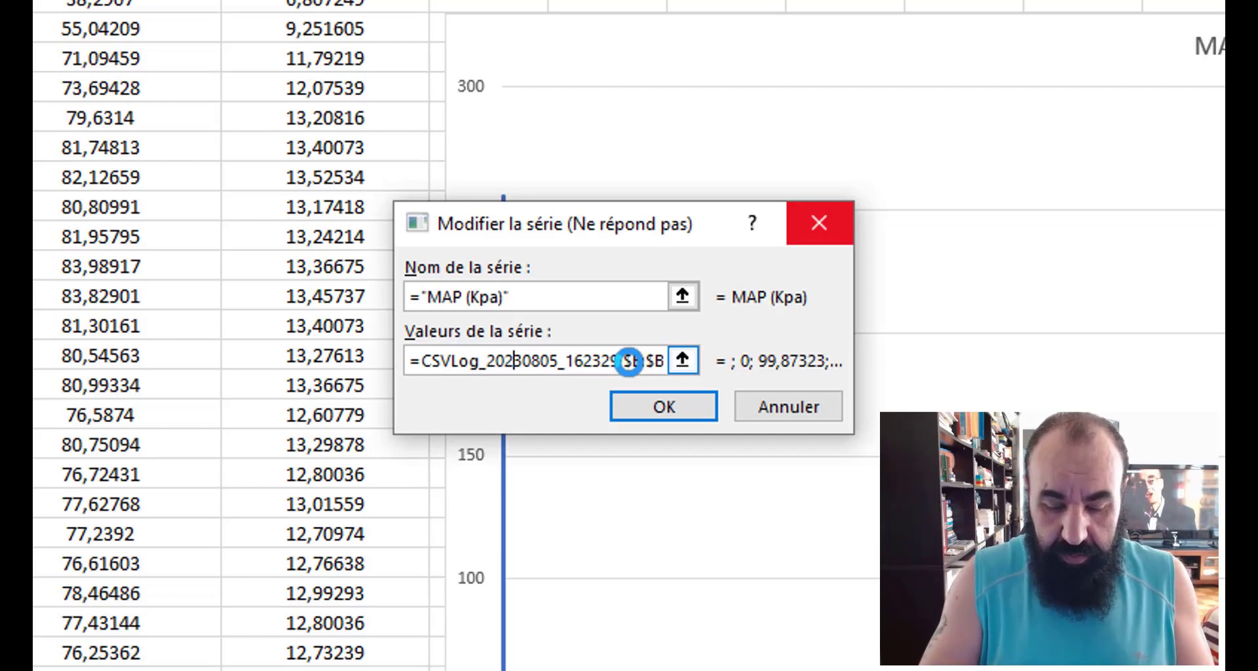
pyautogui.press('Right')
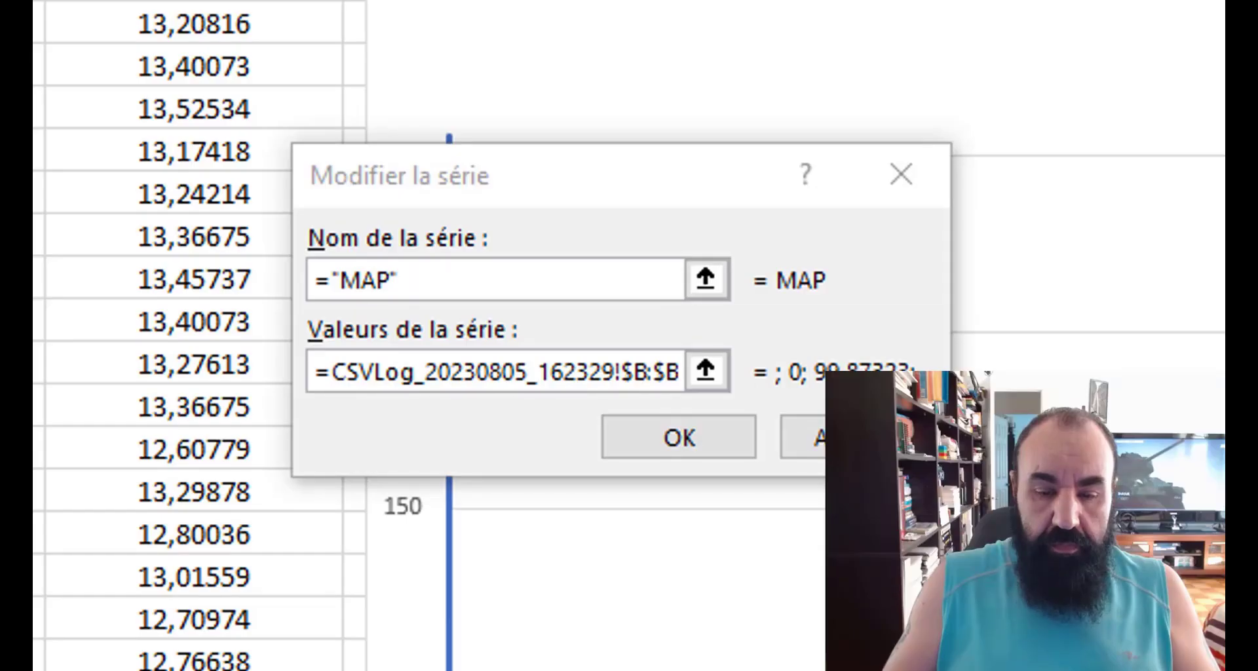
# - Edit the MAP series' values so that the column B range starts at row 3
pyautogui.click(648, 375)
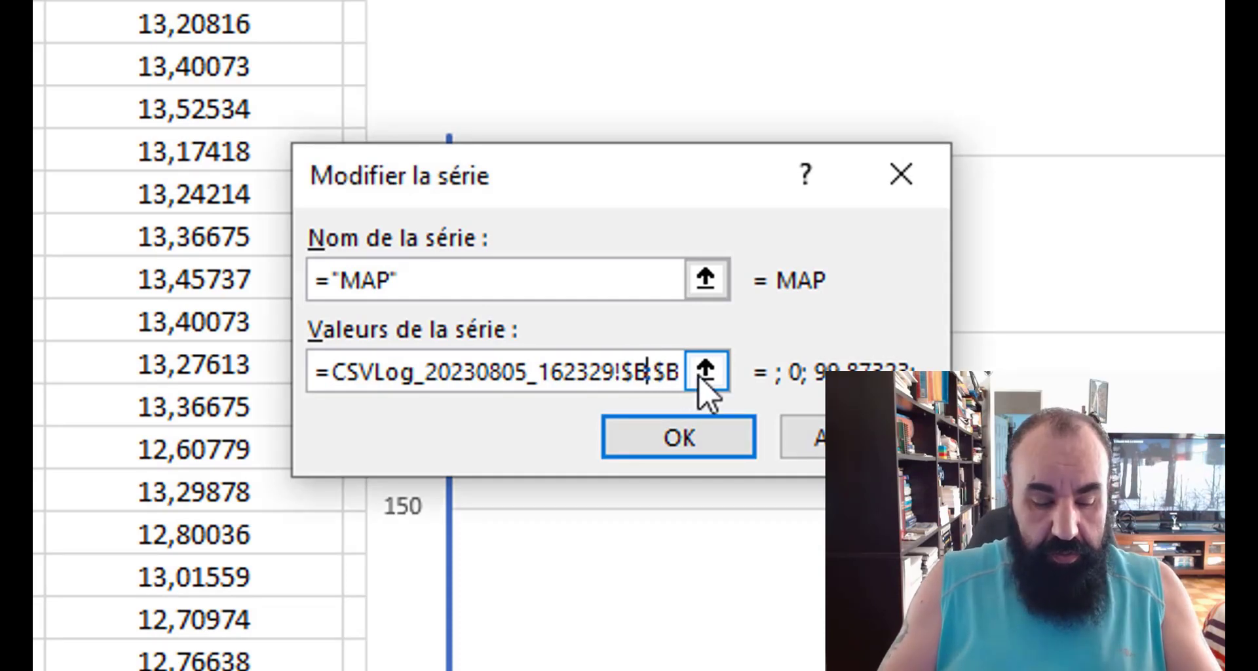
pyautogui.write('$:$')
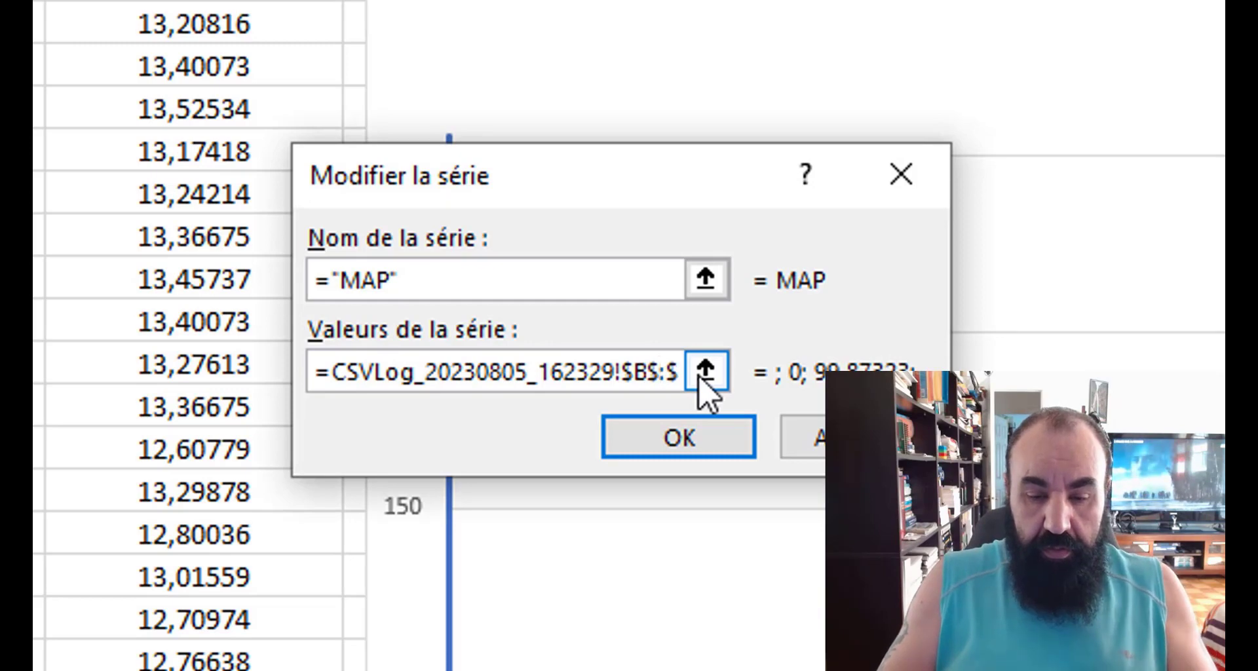
pyautogui.write('3')
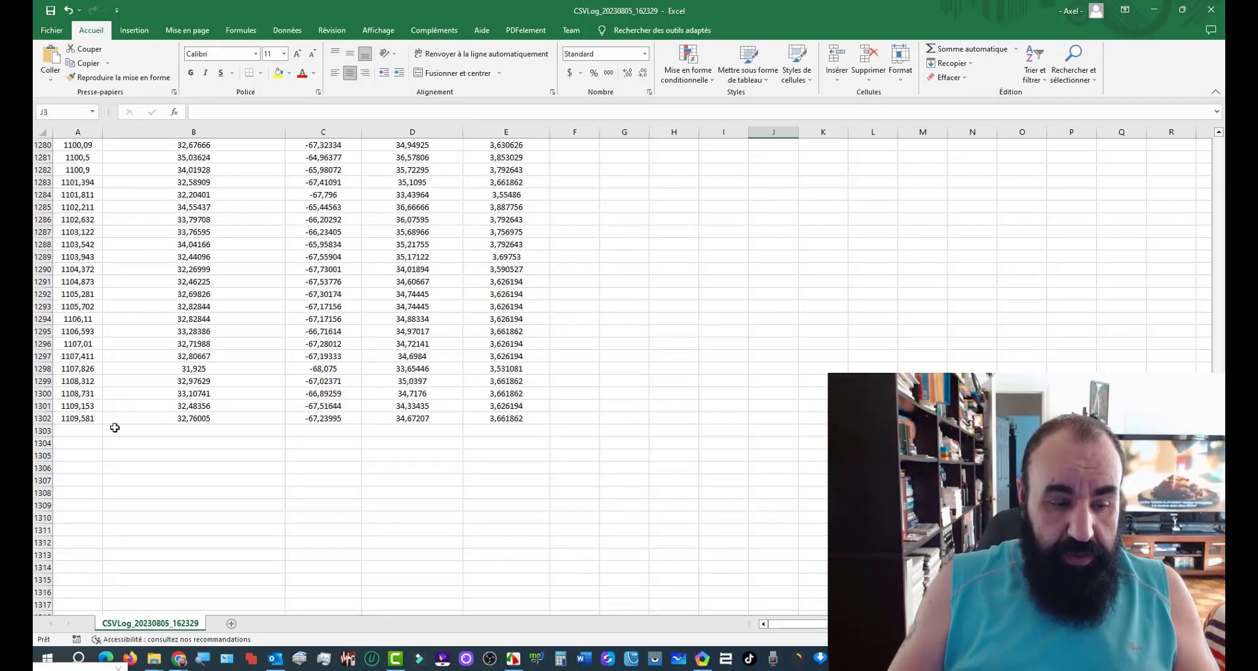
# - Select the last row of logged data to identify where the data range ends
pyautogui.click(39, 418)
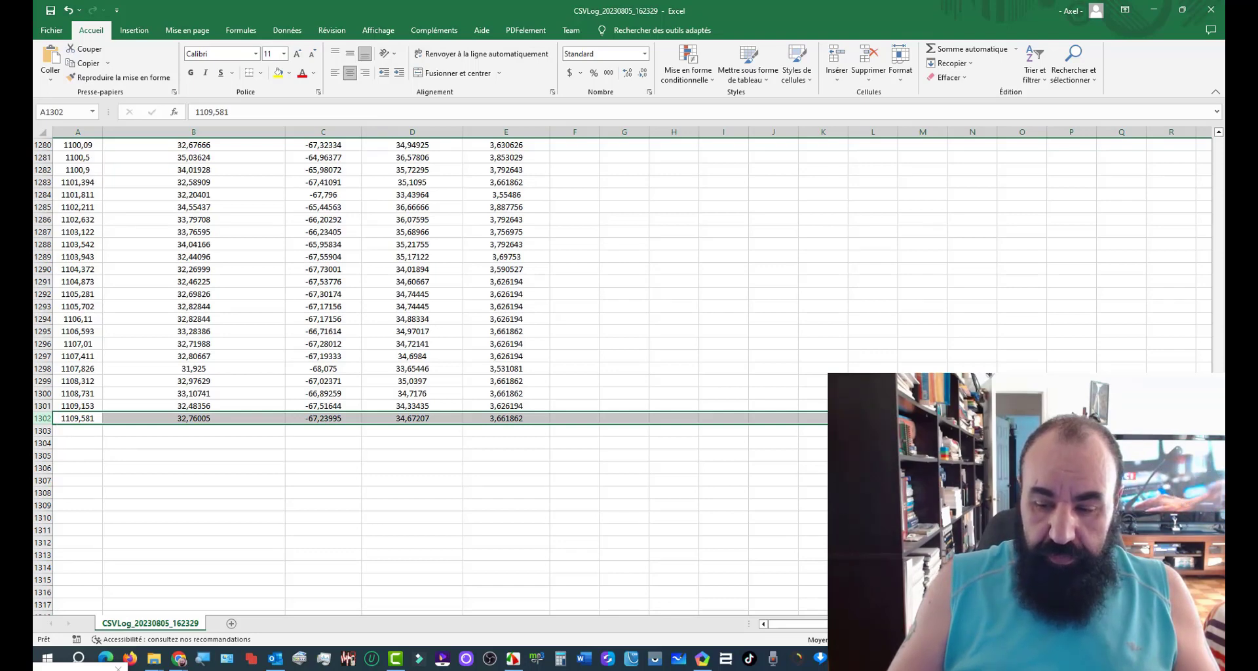
pyautogui.scroll(1, 426, 377)
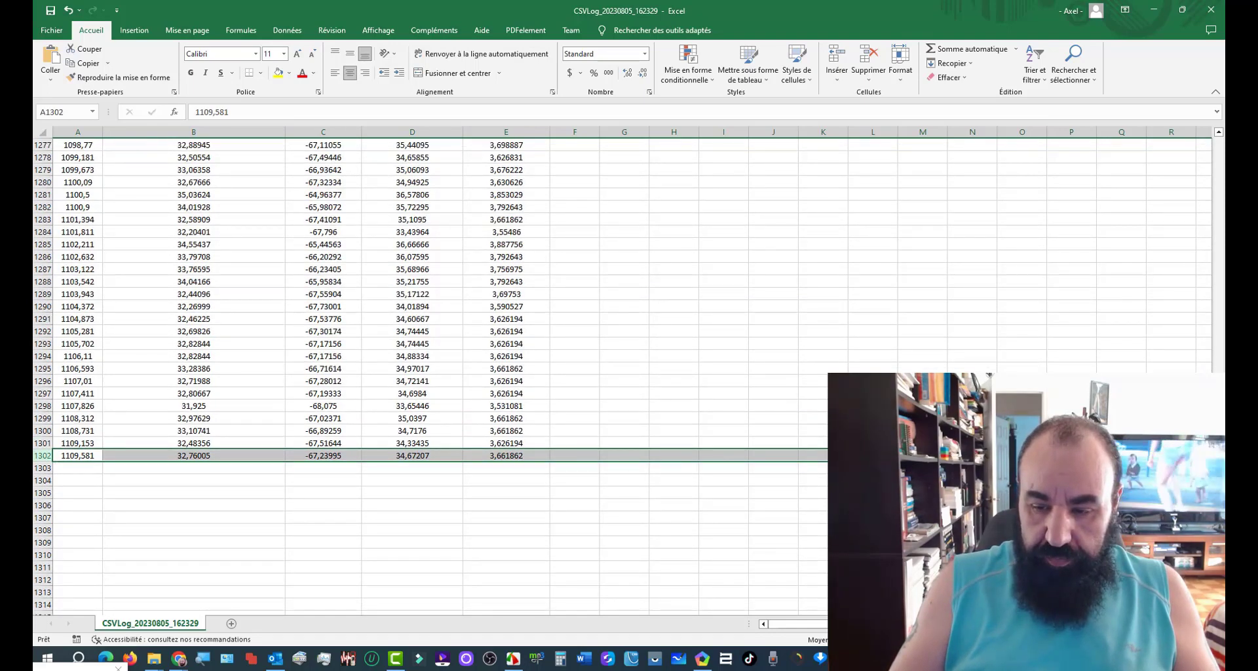
pyautogui.scroll(20, 426, 377)
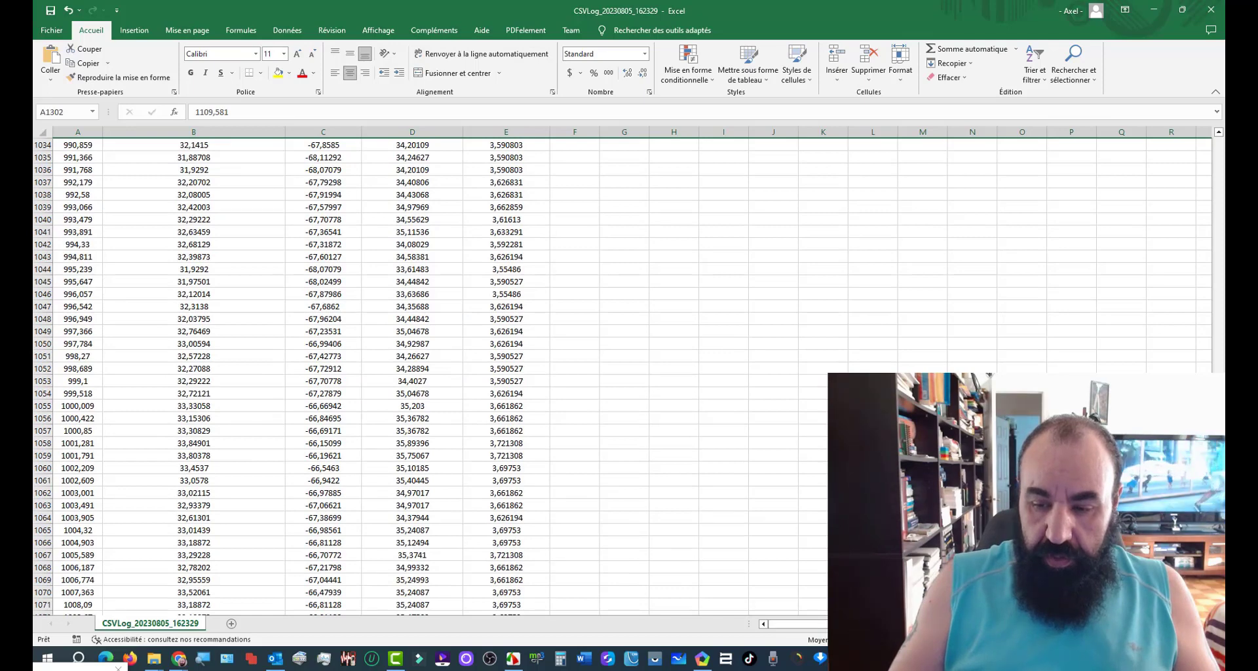
pyautogui.scroll(20, 1209, 219)
pyautogui.scroll(20, 1214, 156)
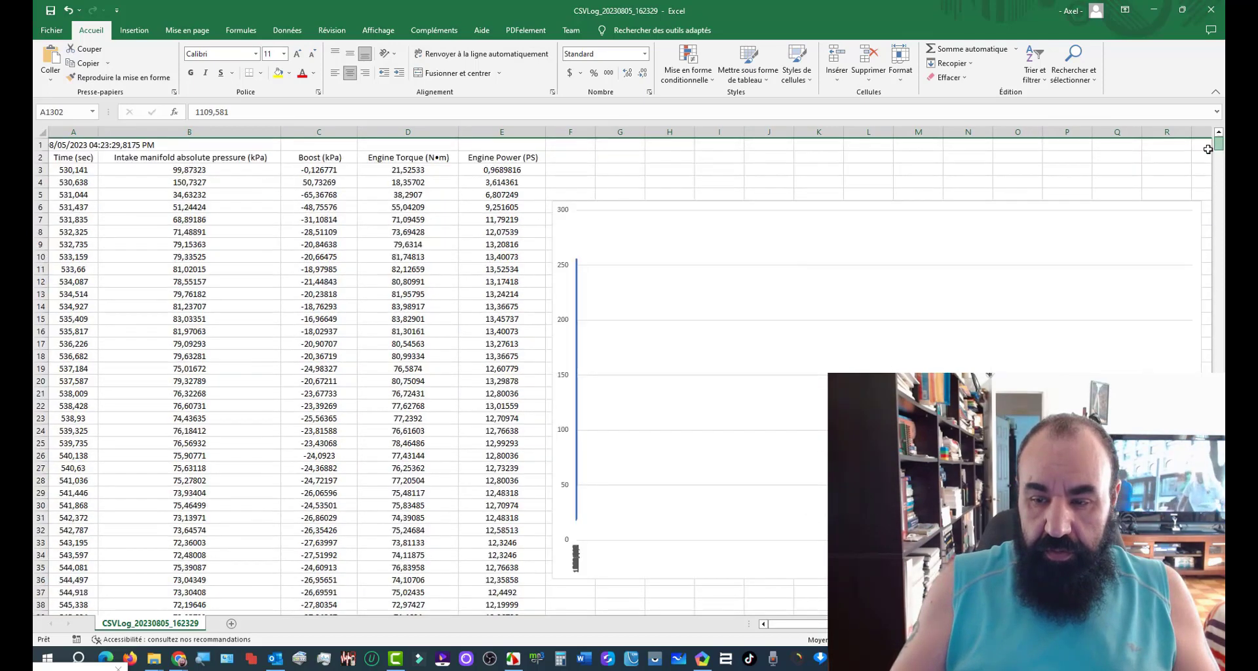
# - Select the line chart beside the data and open its data source settings
pyautogui.click(669, 351)
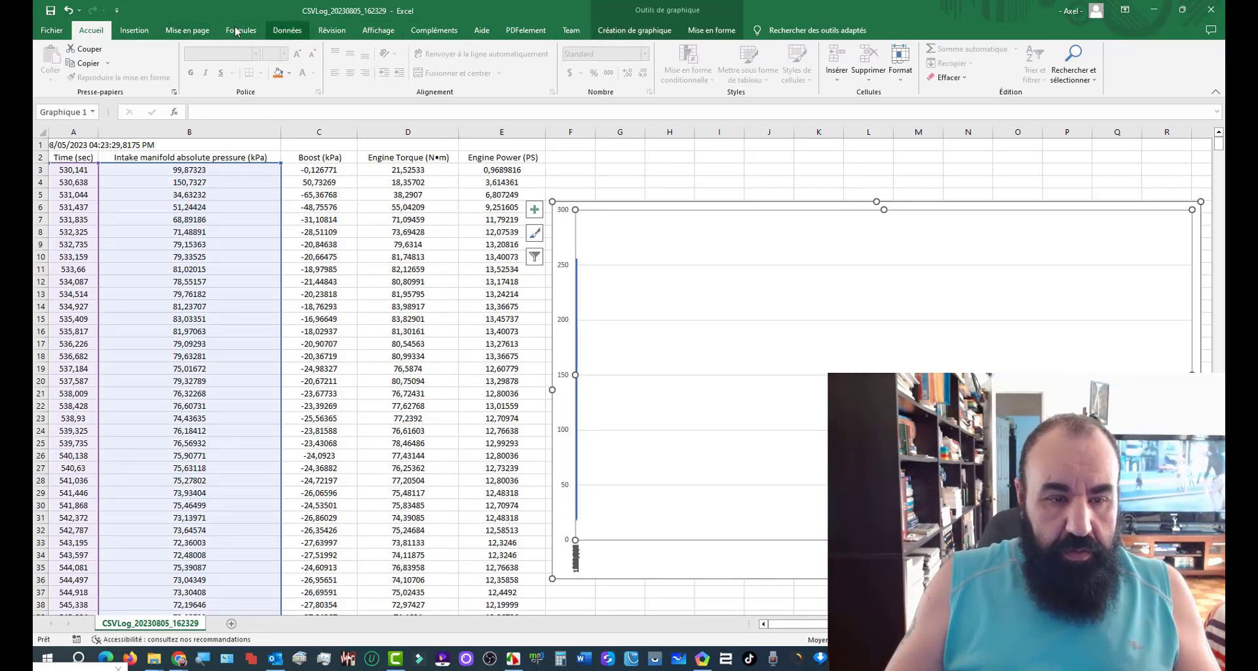
pyautogui.click(134, 30)
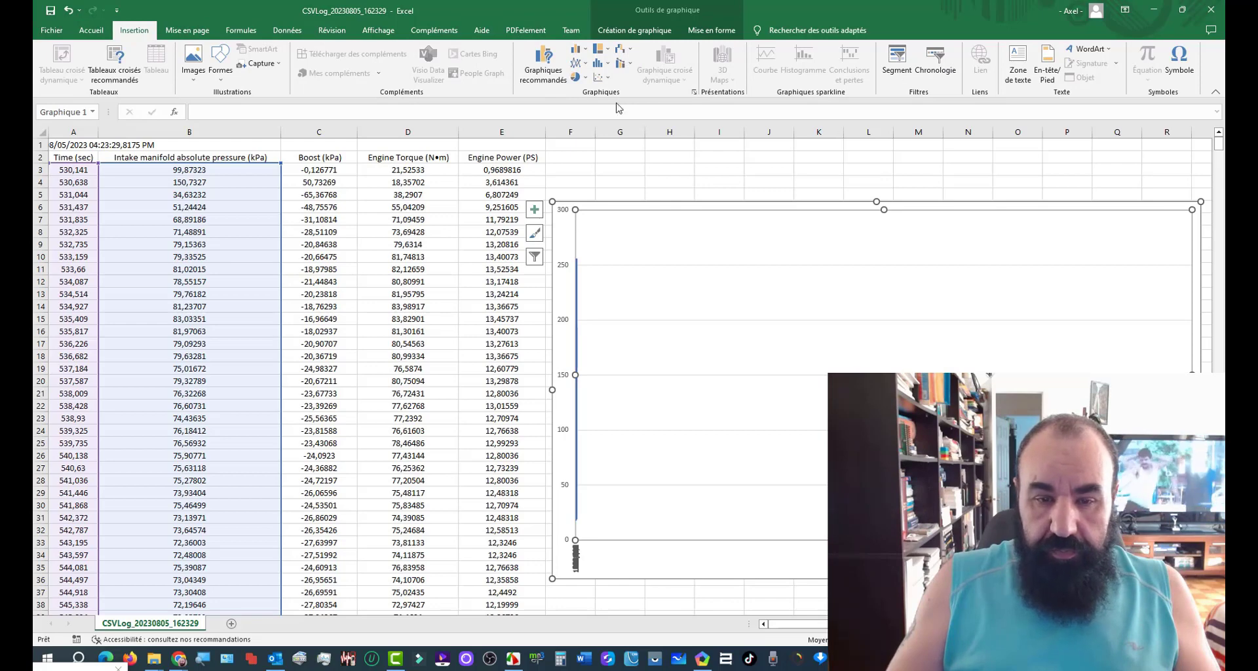
pyautogui.click(636, 33)
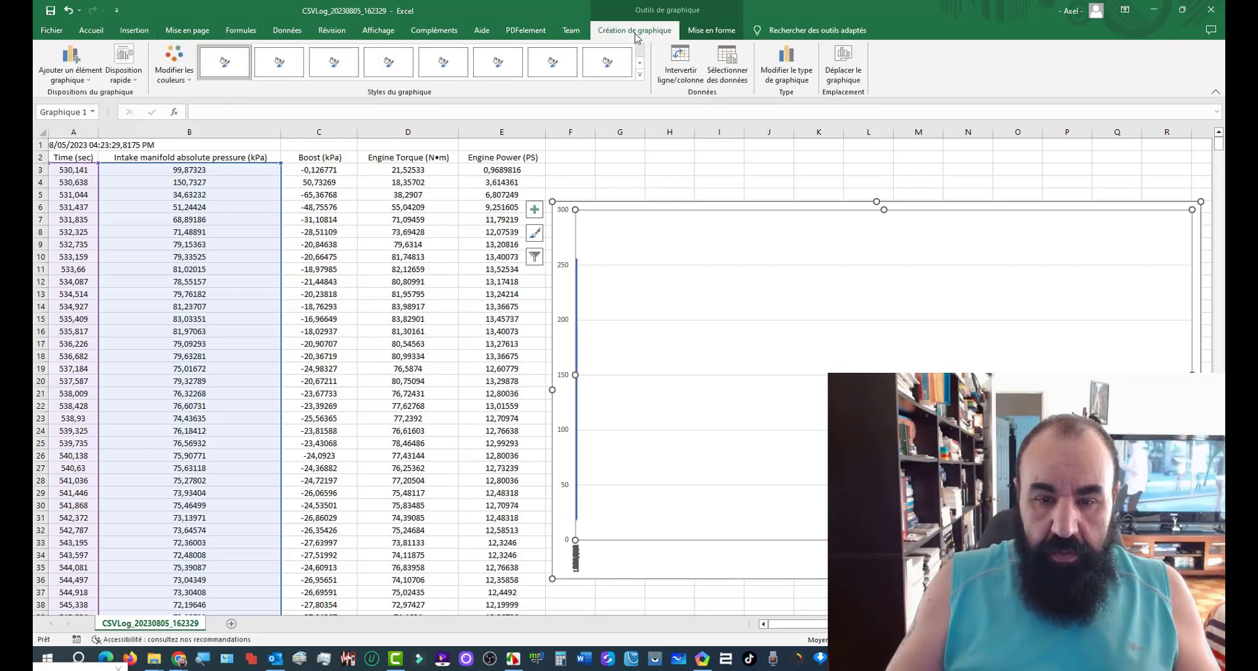
pyautogui.click(725, 73)
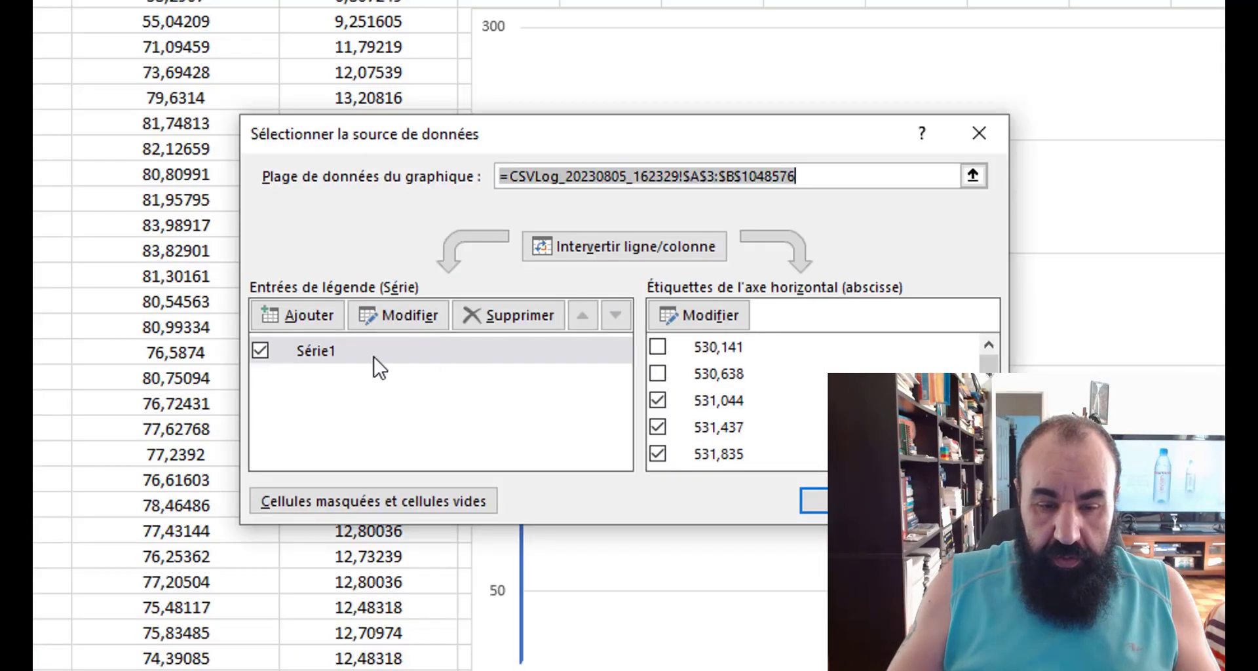
# - Name the chart's unnamed series MAP(Kpa), keep its column B values and accept the series
pyautogui.click(507, 345)
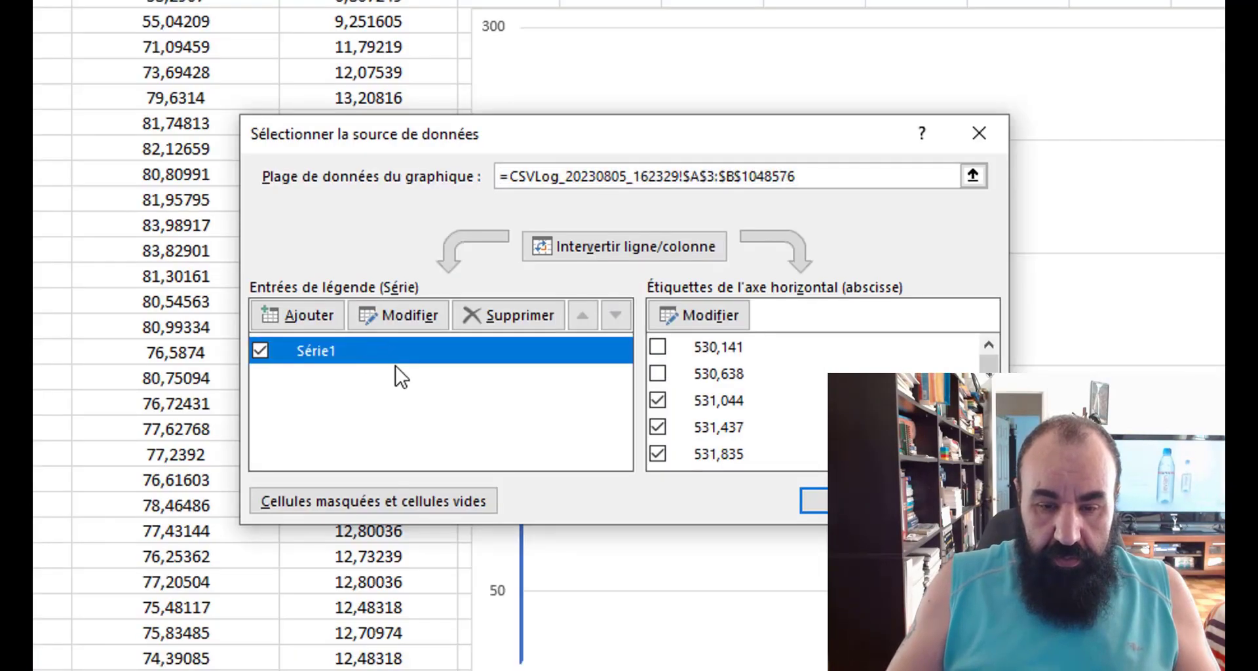
pyautogui.click(399, 315)
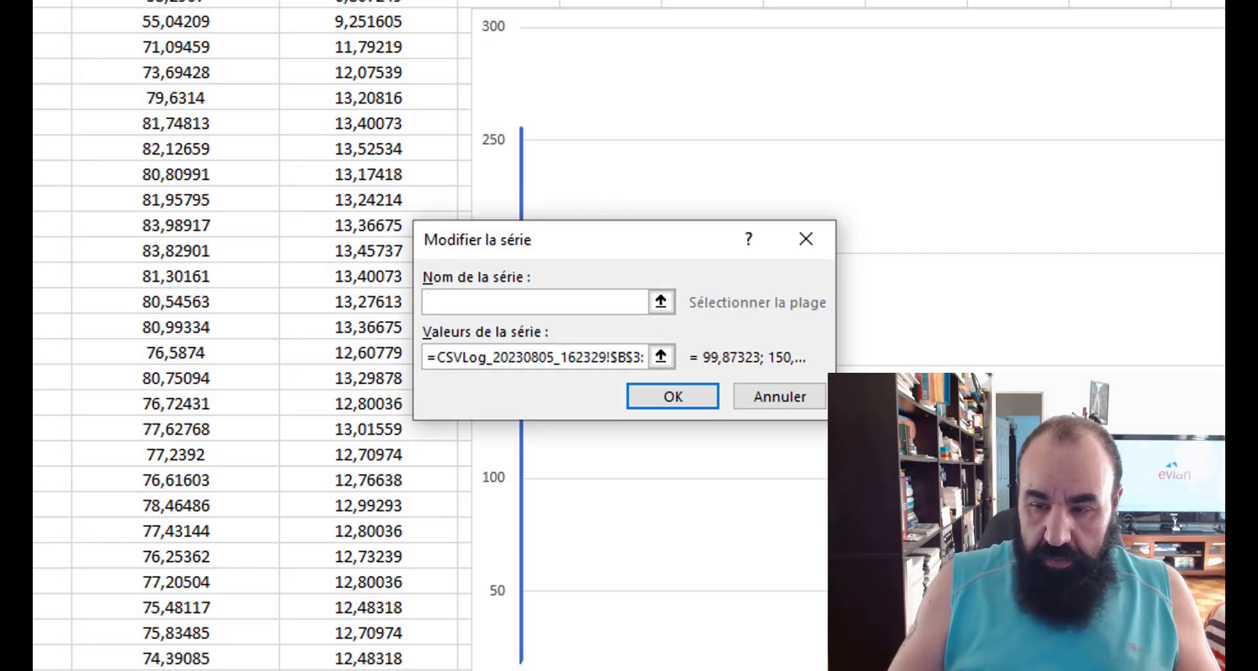
pyautogui.scroll(1, 276, 328)
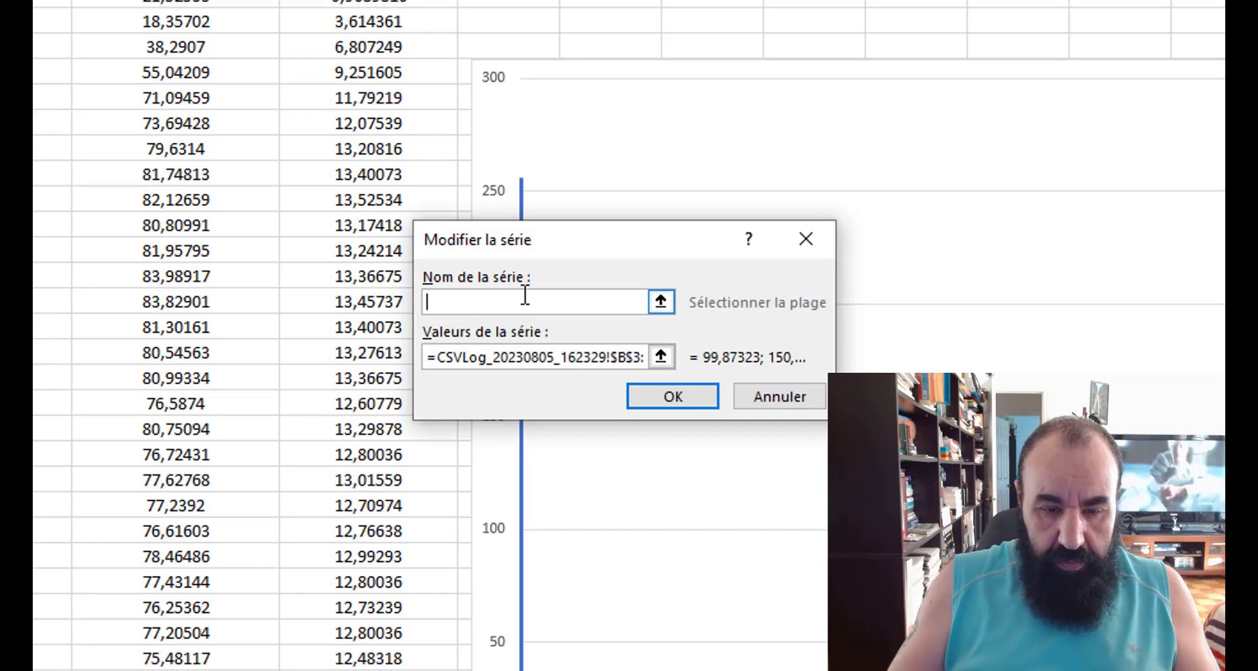
pyautogui.write('MAP')
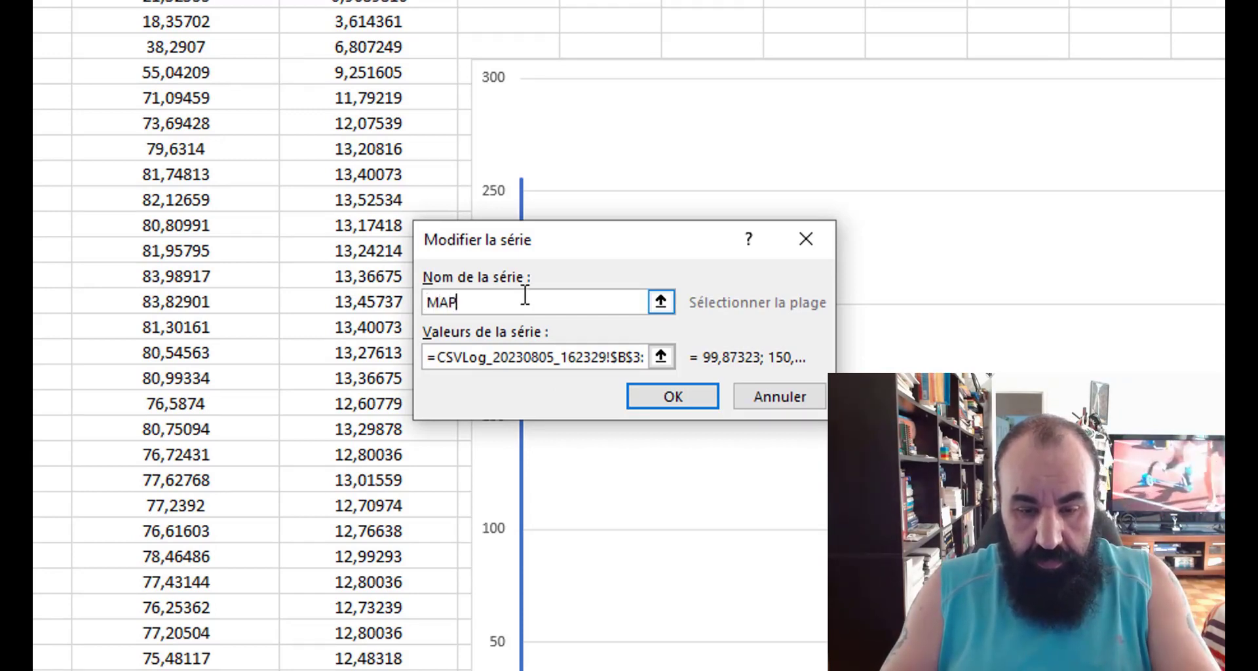
pyautogui.write('(K')
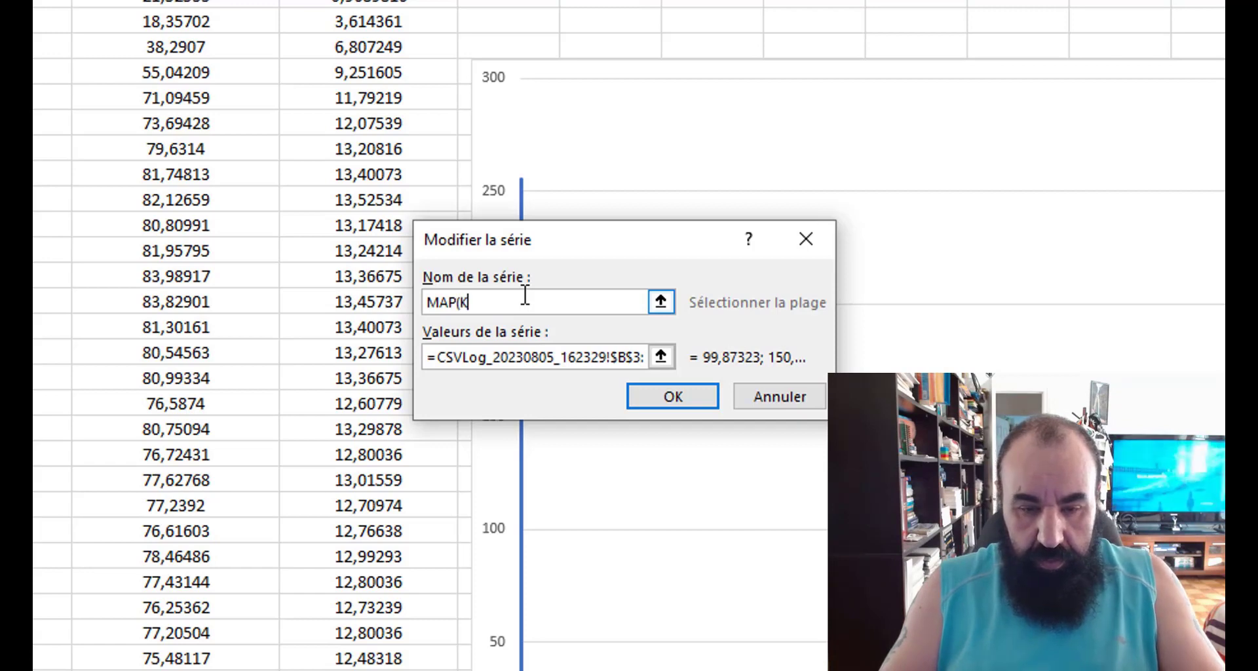
pyautogui.write('pa)')
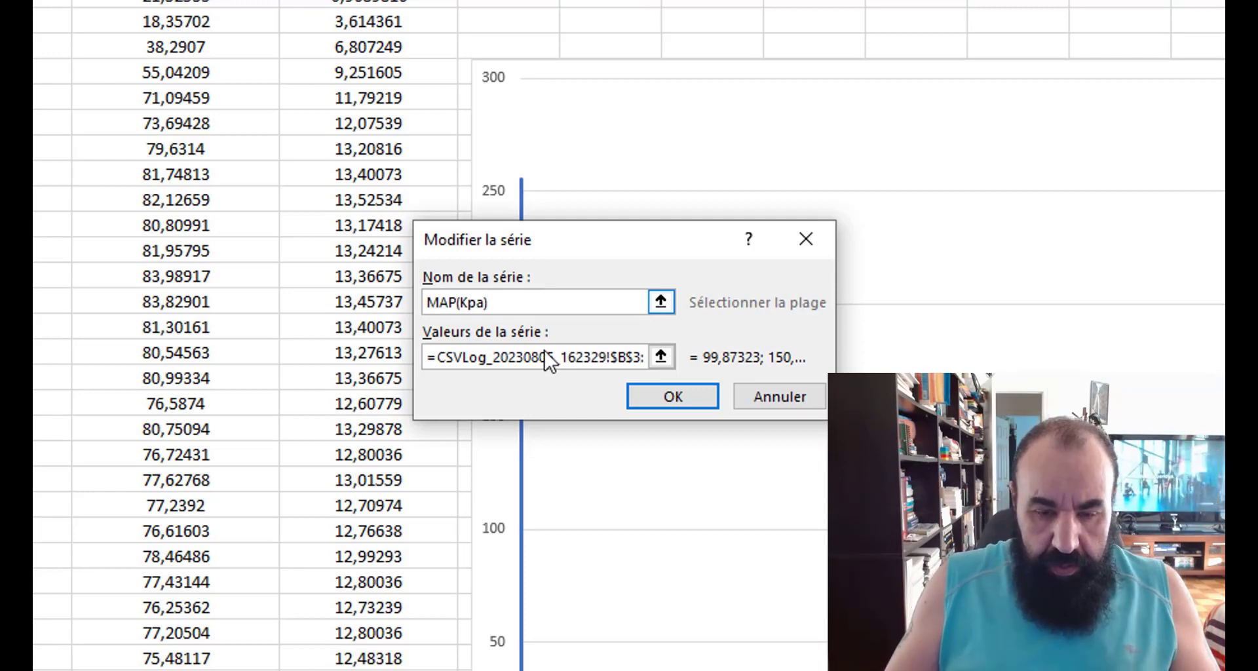
pyautogui.scroll(-1, 589, 357)
pyautogui.click(589, 357)
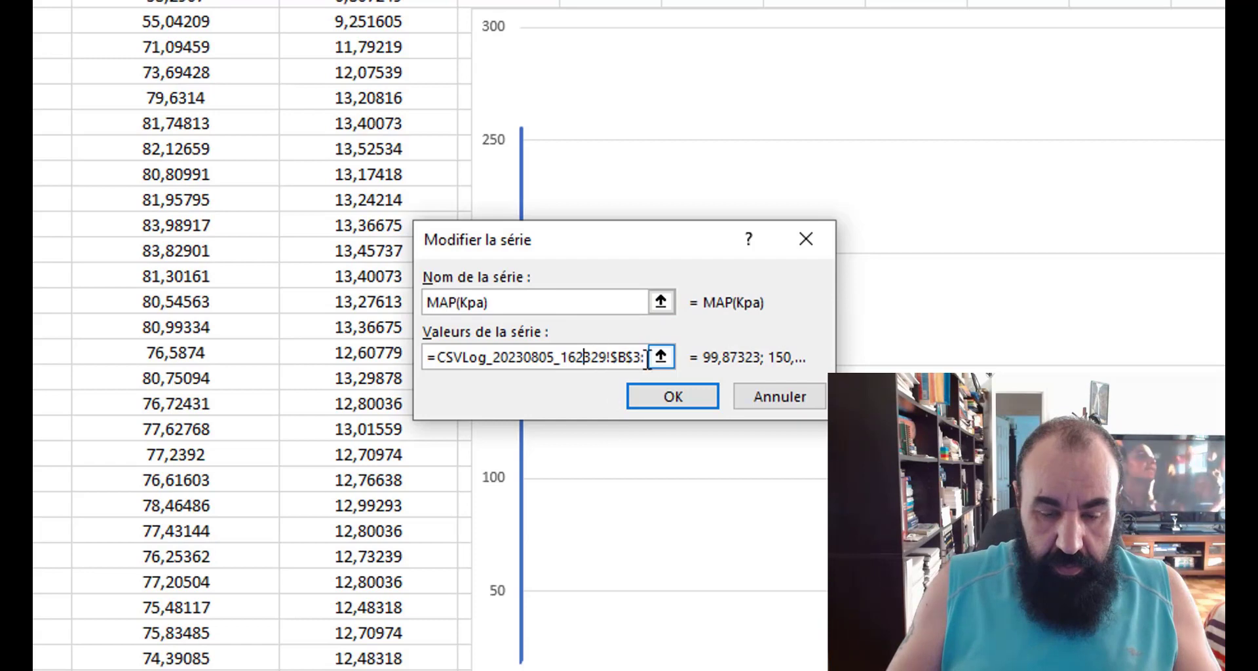
pyautogui.click(666, 388)
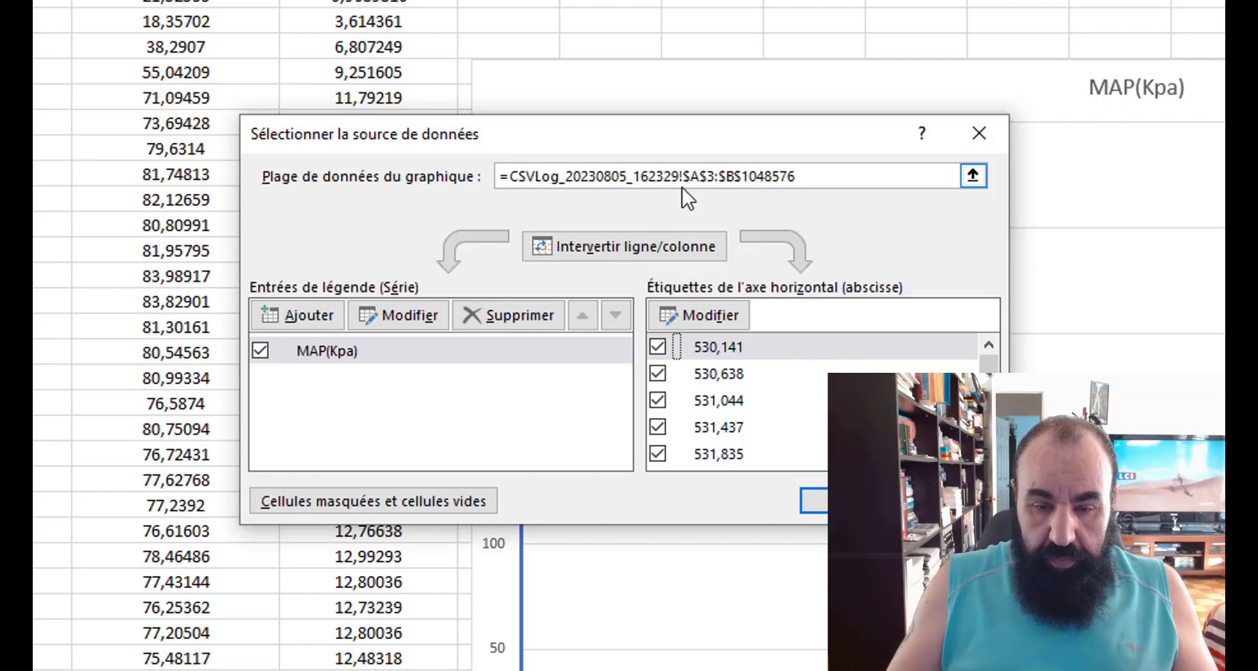
# - Try to set the chart data range to =CSVLog_20230805_162329!$A$3:$B$3:B$1302
pyautogui.click(736, 175)
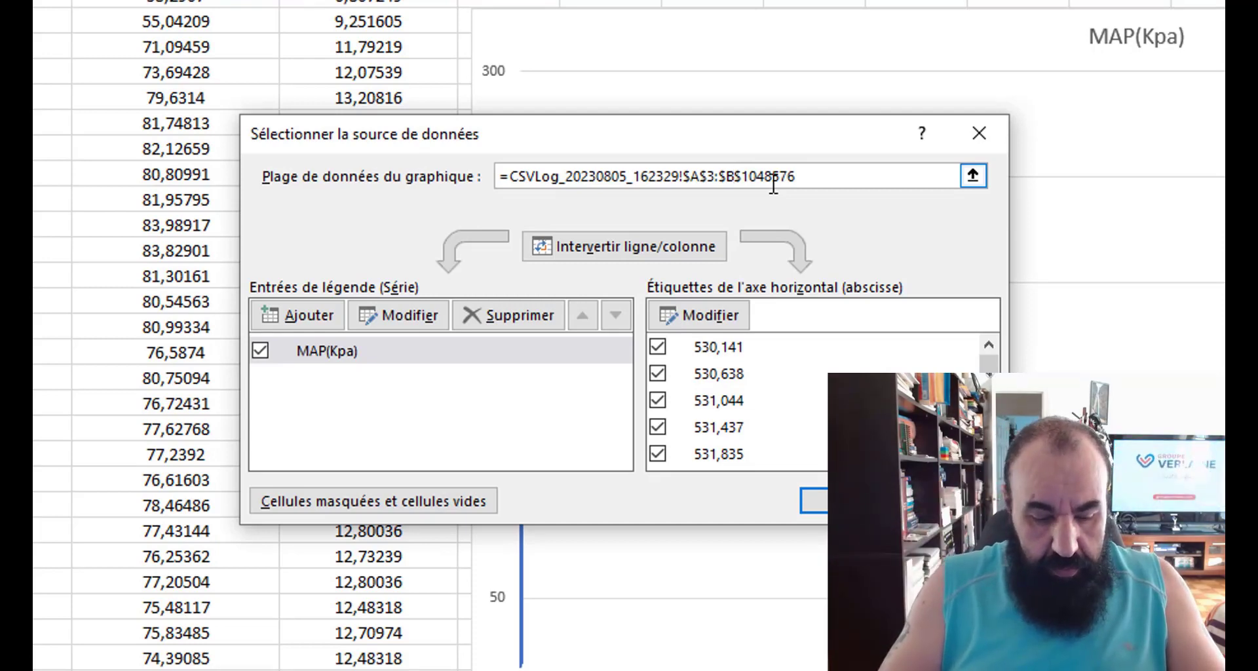
pyautogui.write('$')
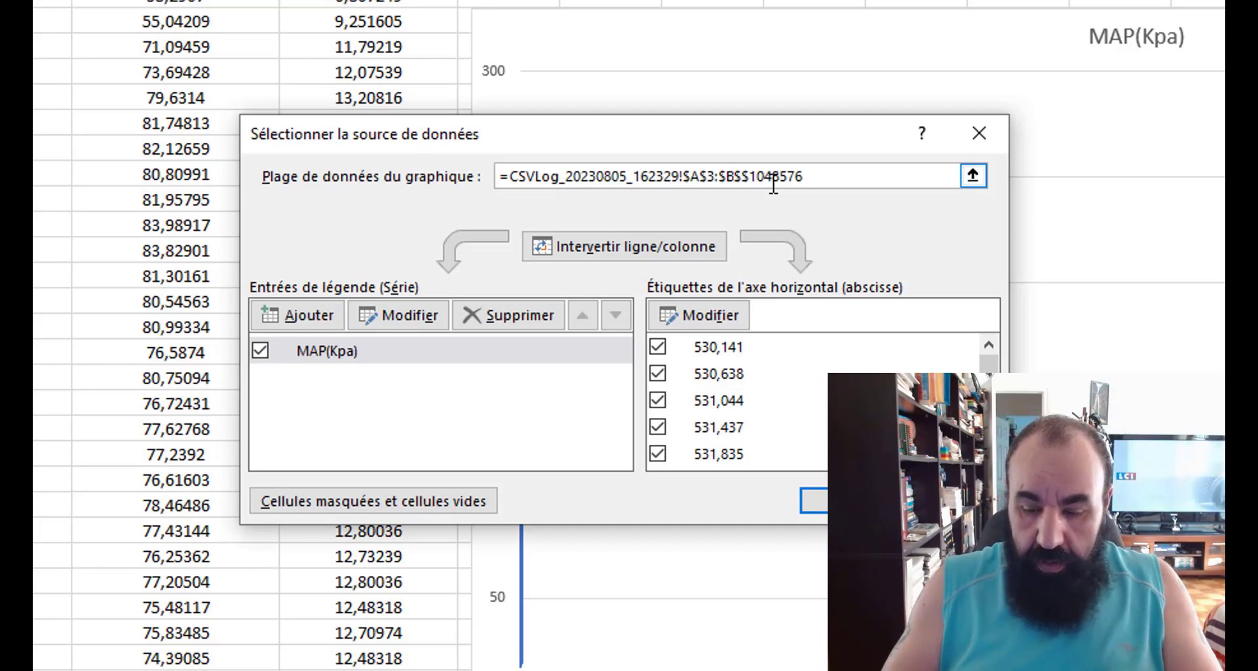
pyautogui.write('3')
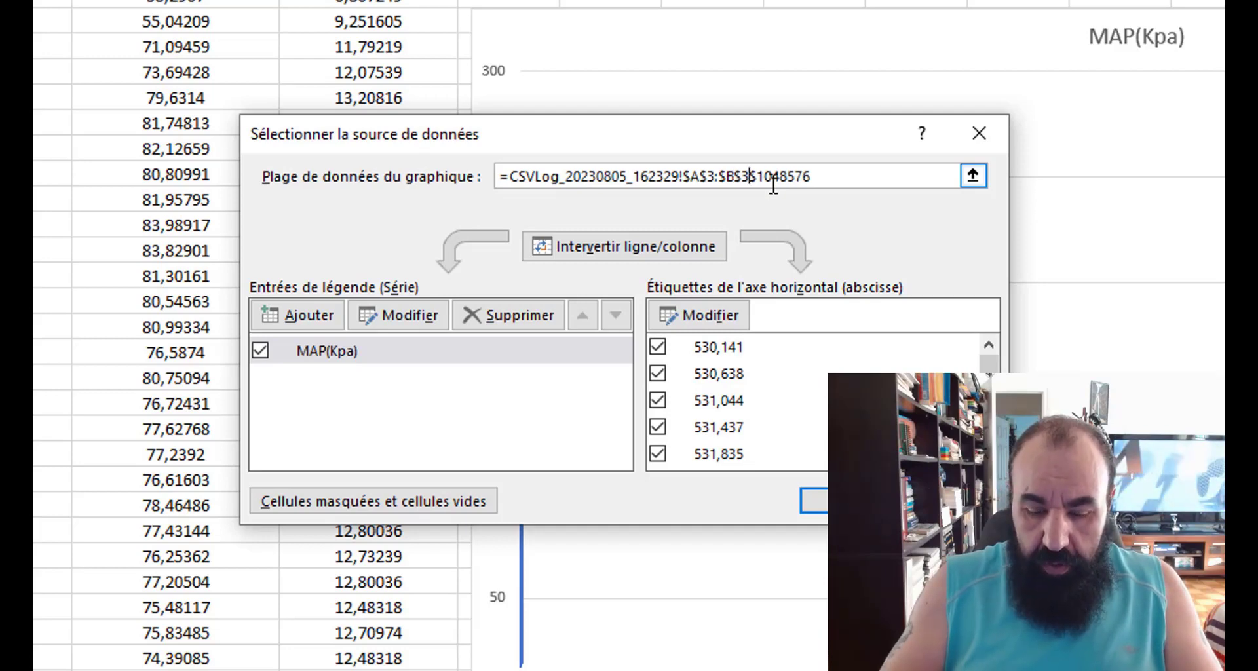
pyautogui.write(':')
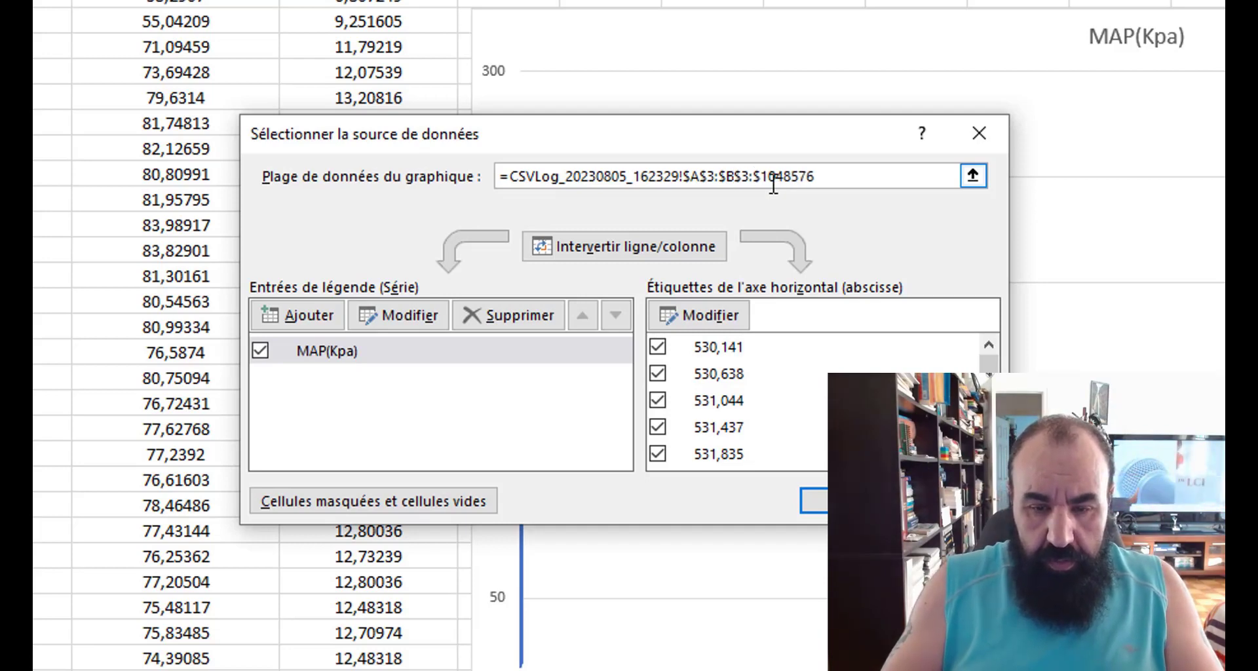
pyautogui.write('B')
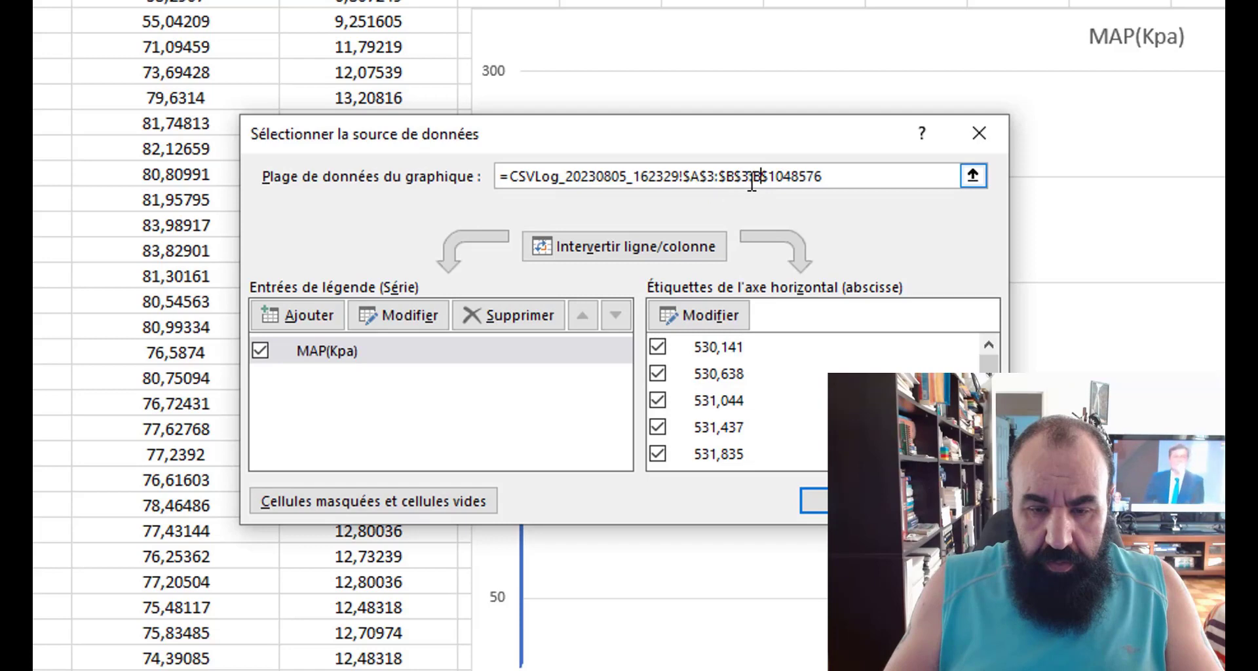
pyautogui.moveTo(826, 176); pyautogui.dragTo(781, 181)
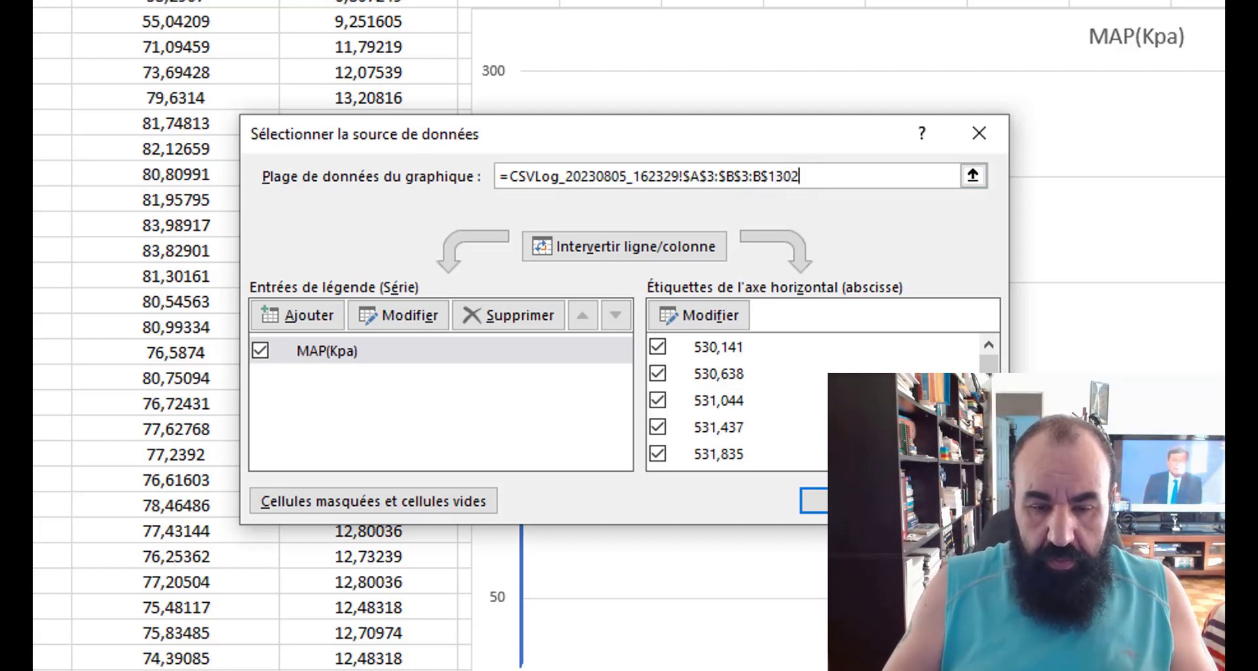
pyautogui.press('Return')
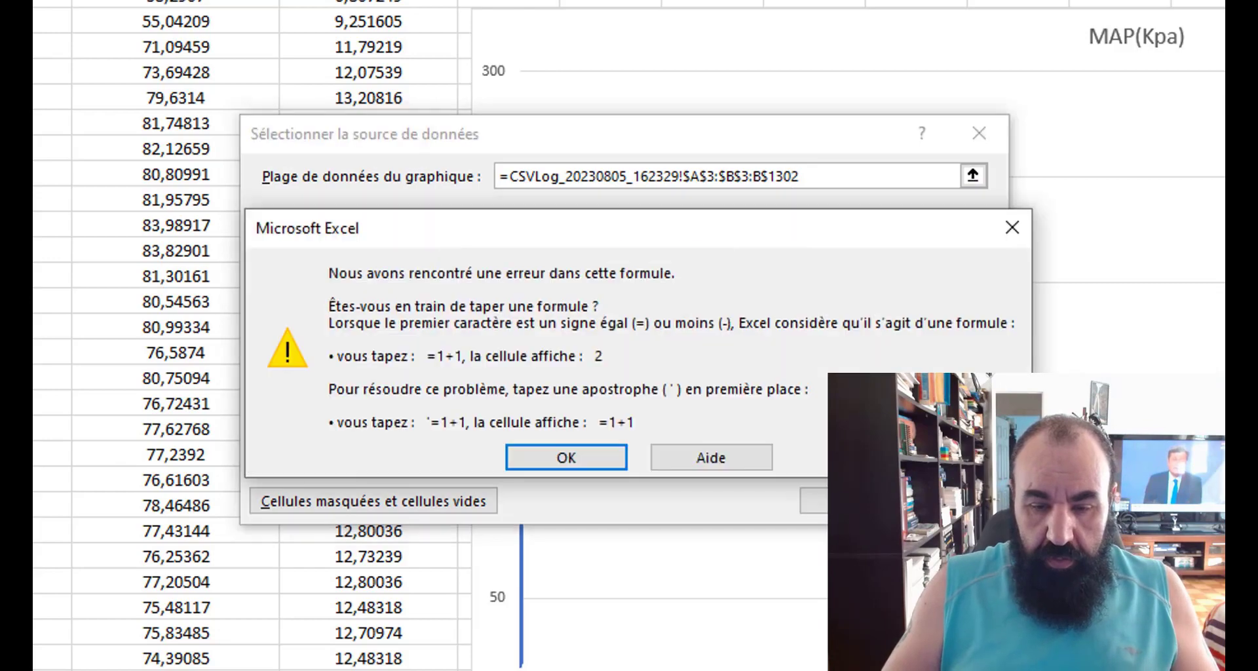
pyautogui.click(596, 456)
# - Try to set the chart data range to =CSVLog_20230805_162329!$B:$B$3:B$1302
pyautogui.write('=CSVLog_20230805_162329!$B:$B')
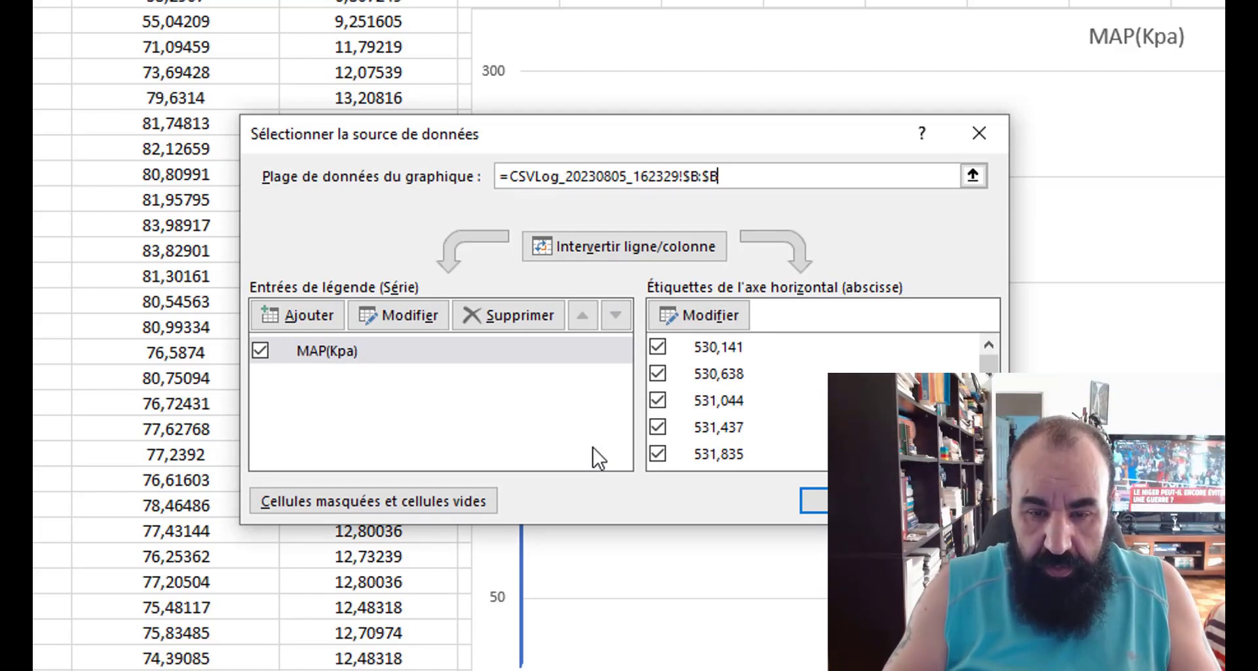
pyautogui.write('$3')
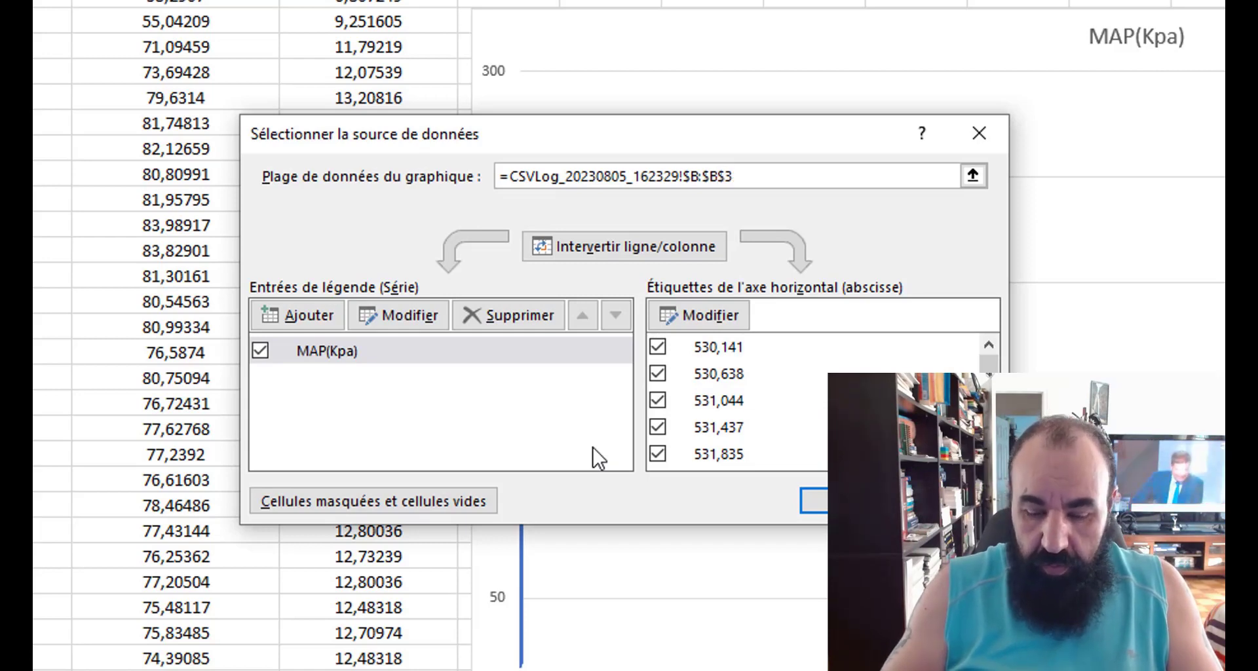
pyautogui.write(':')
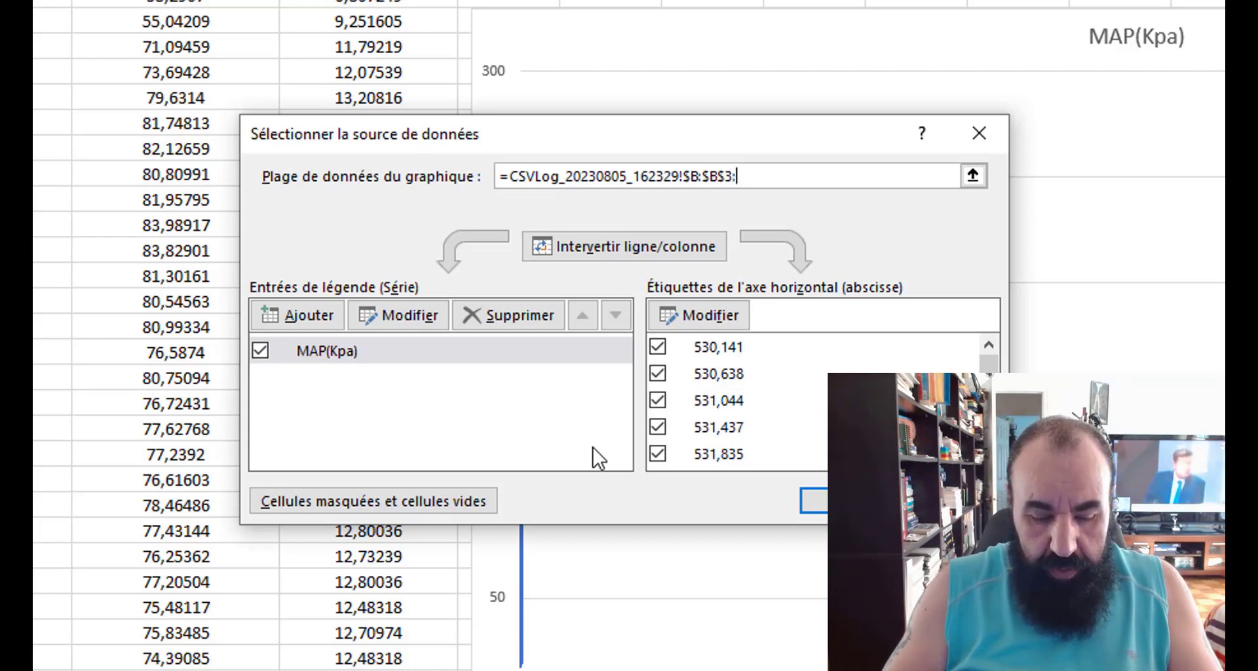
pyautogui.write('B')
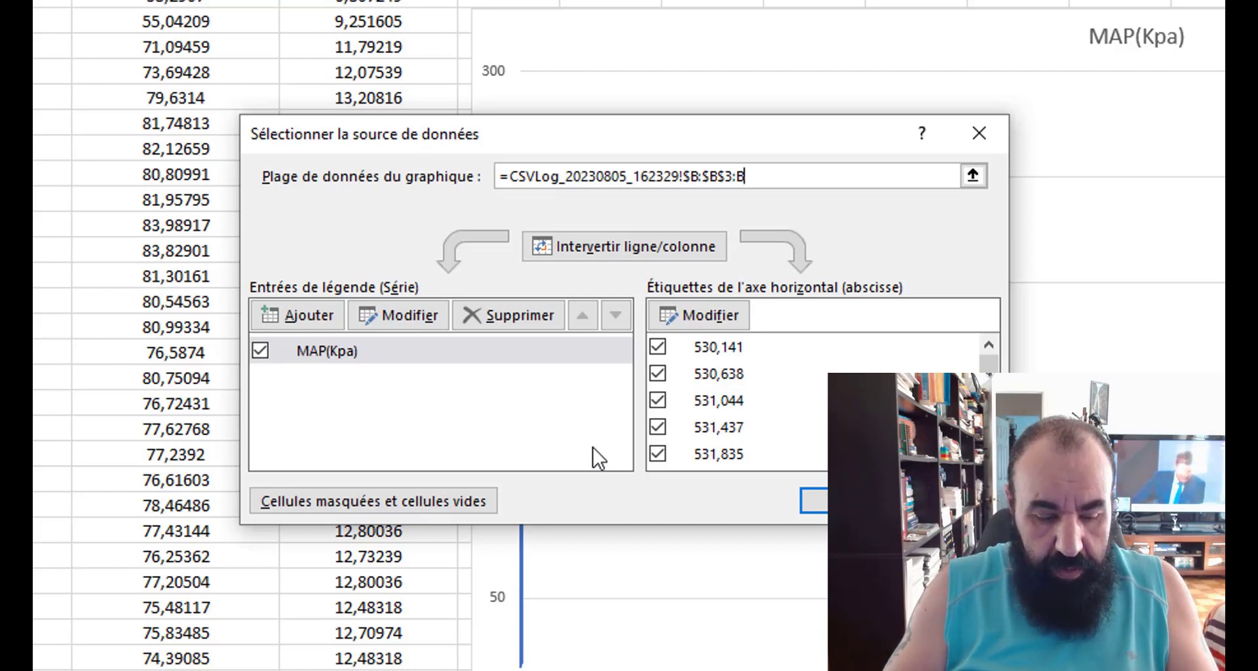
pyautogui.write('$13')
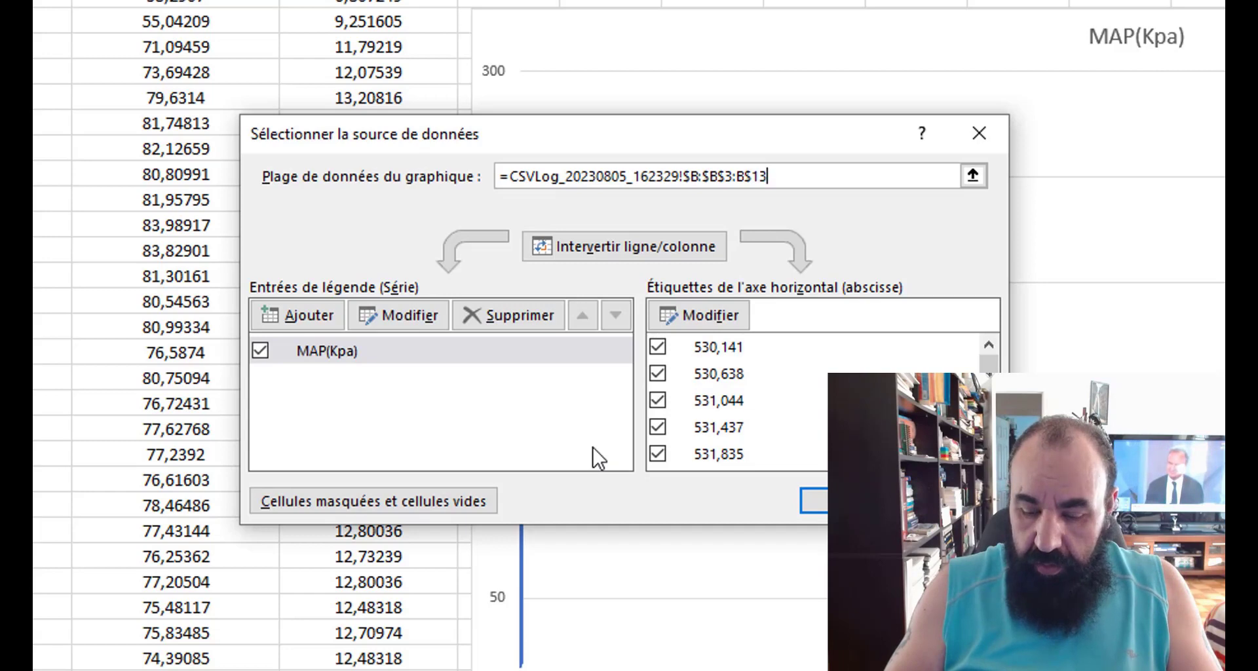
pyautogui.write('02')
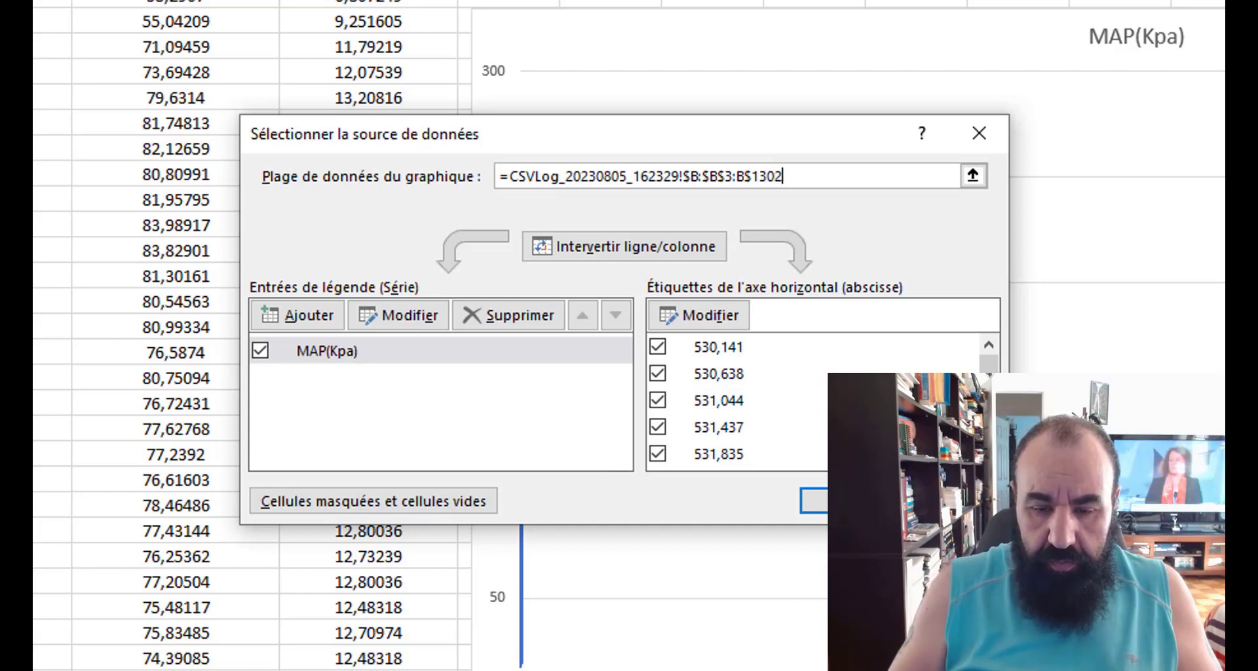
pyautogui.click(816, 500)
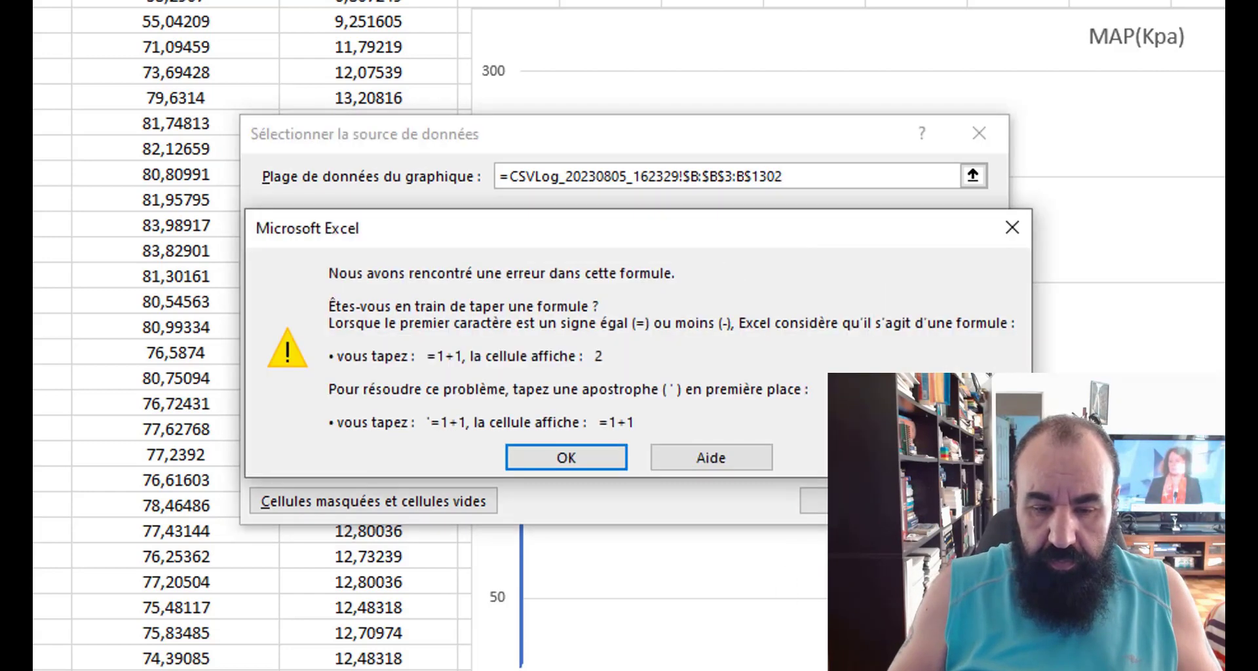
pyautogui.click(595, 460)
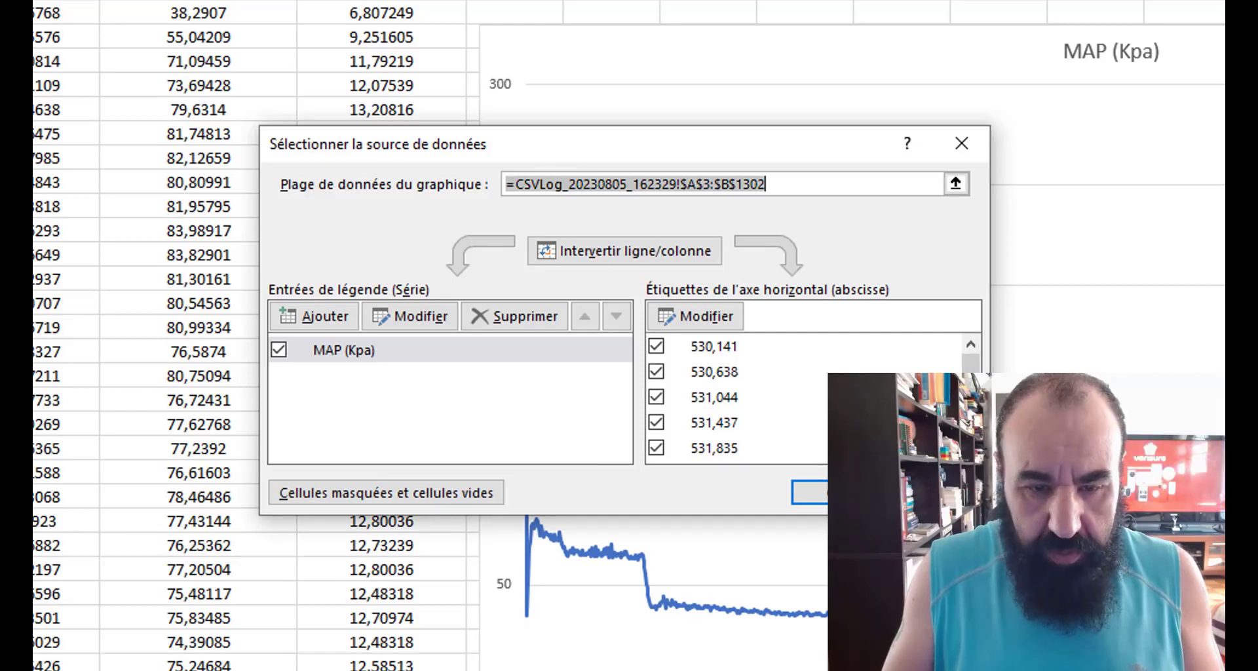
# - Add a new series to the line chart and name it Boost (Kpa)
pyautogui.scroll(1, 656, 589)
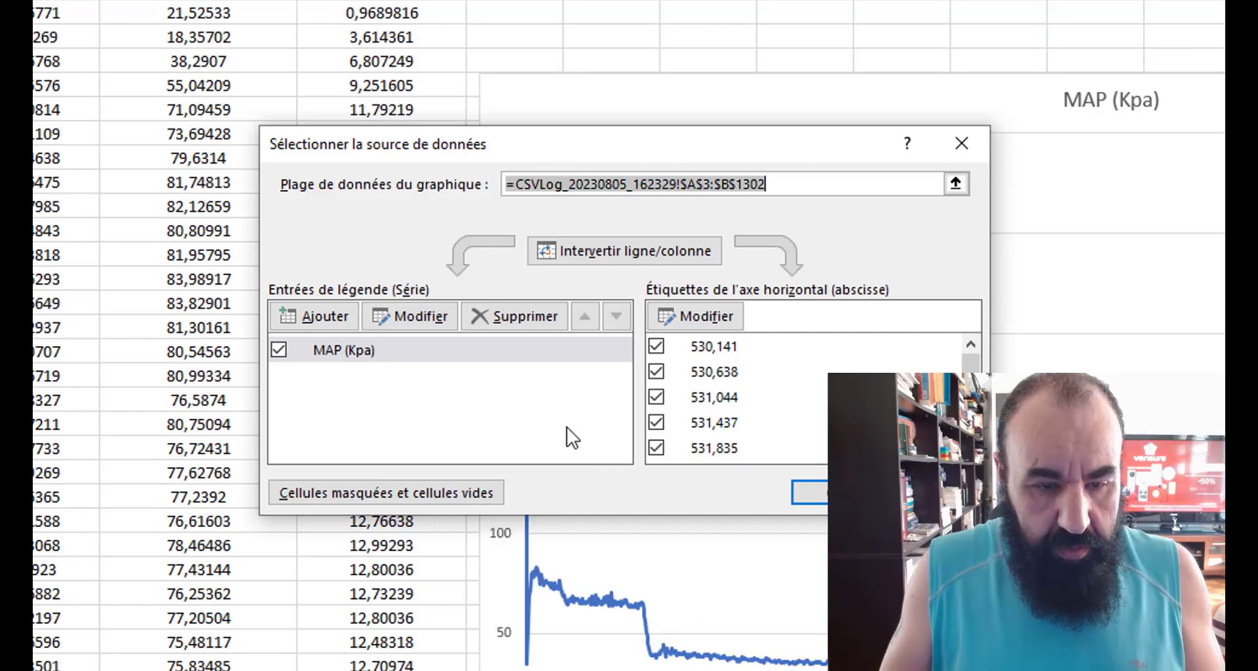
pyautogui.click(329, 320)
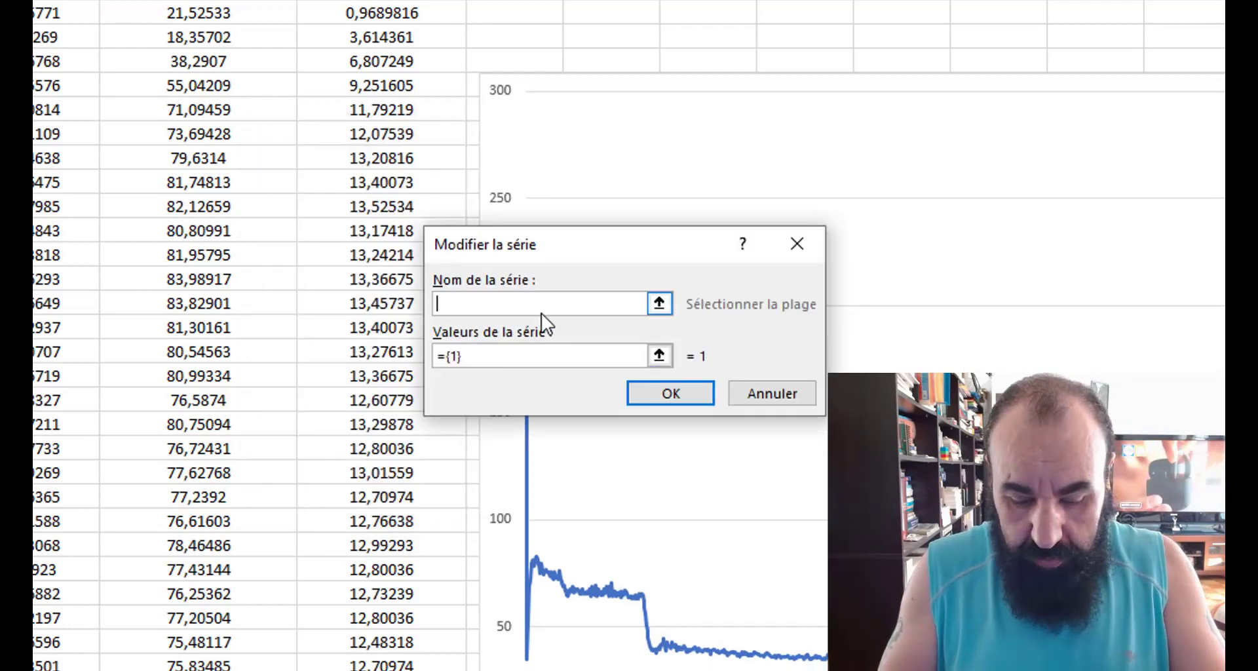
pyautogui.write('Boost (Kpa')
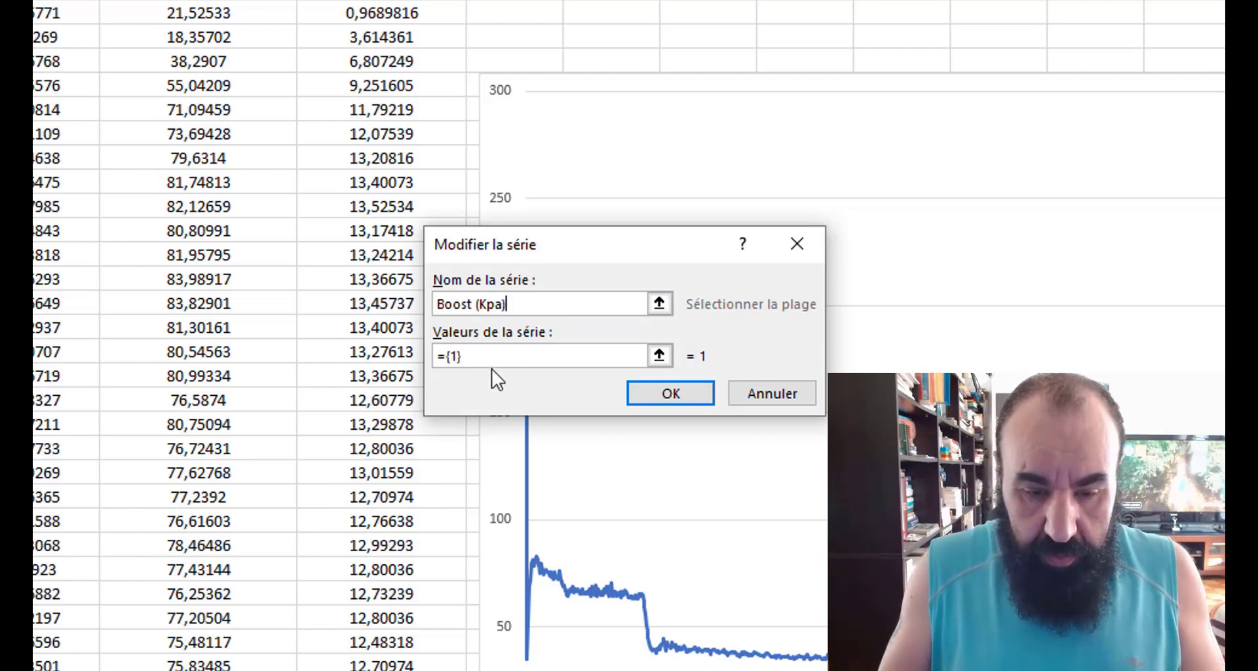
# - Set the Boost (Kpa) series values to $C$3:$C$1302 on the CSVLog_20230805_162329 sheet and accept the series
pyautogui.doubleClick(447, 363)
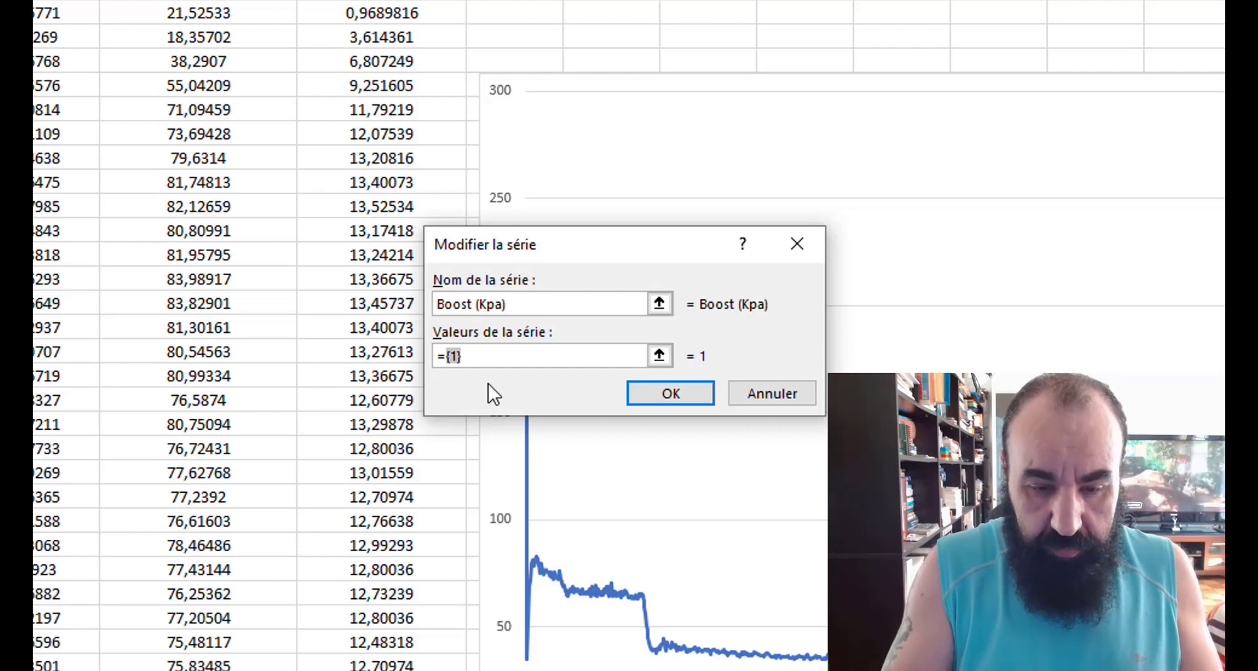
pyautogui.hotkey('ctrl', 'v')
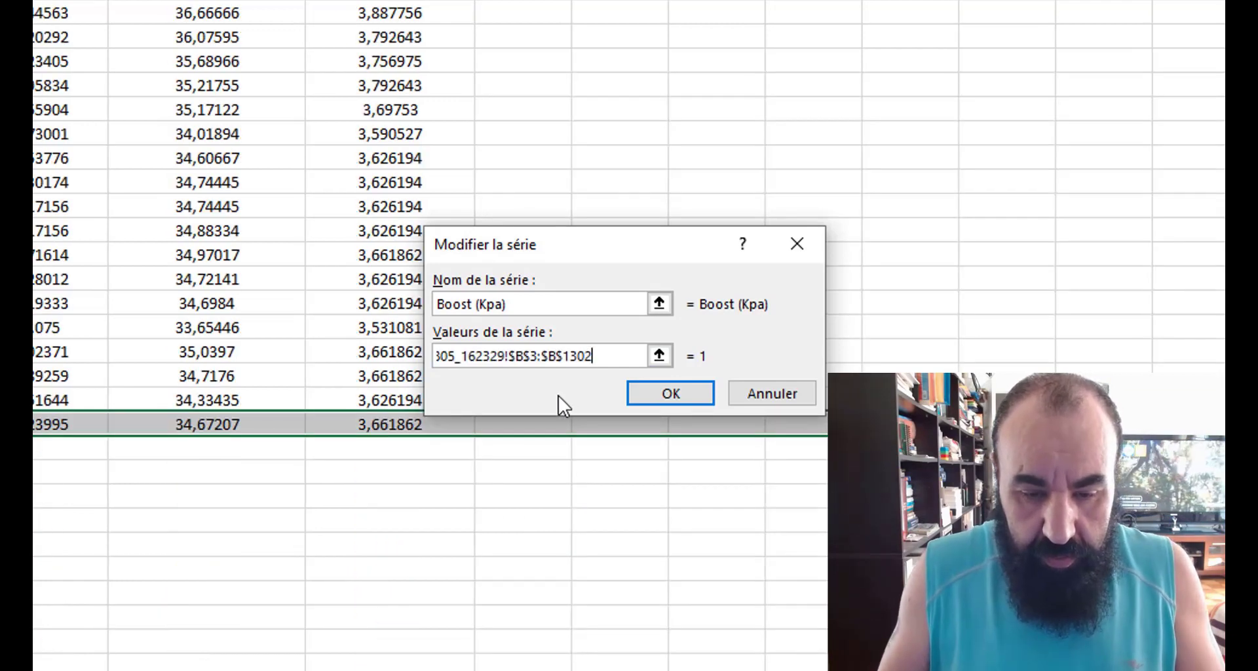
pyautogui.press('BackSpace')
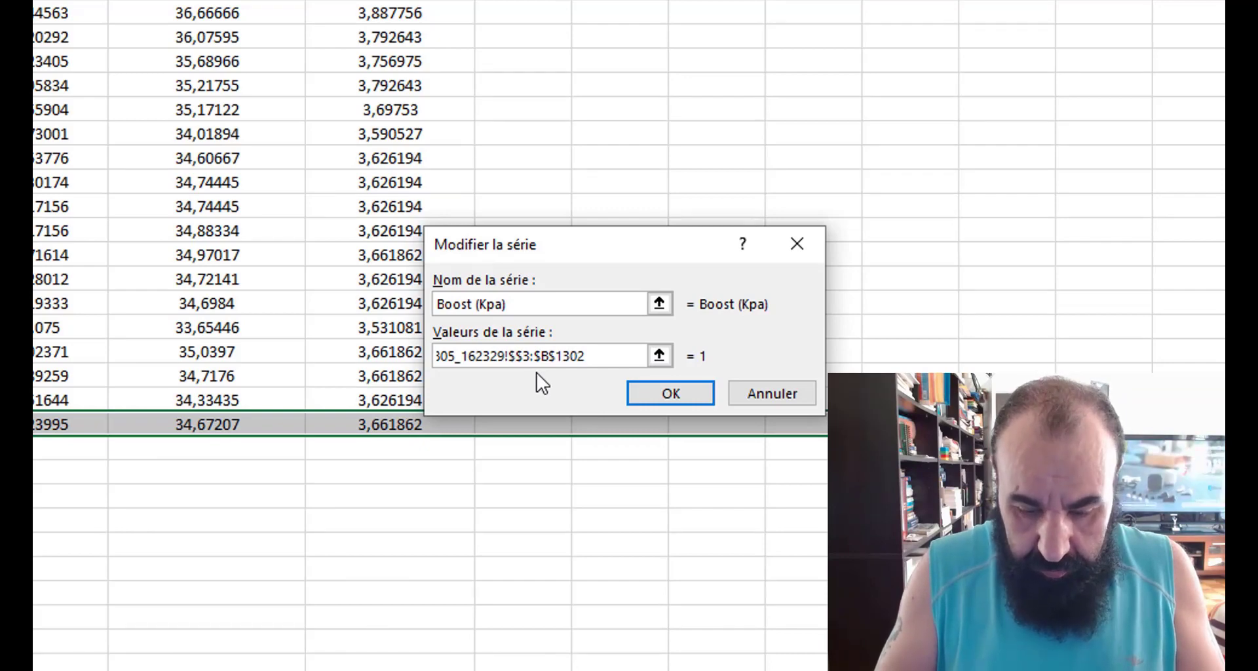
pyautogui.write('C')
pyautogui.press('Right')
pyautogui.press('Right')
pyautogui.press('Right')
pyautogui.press('Right')
pyautogui.press('Right')
pyautogui.press('BackSpace')
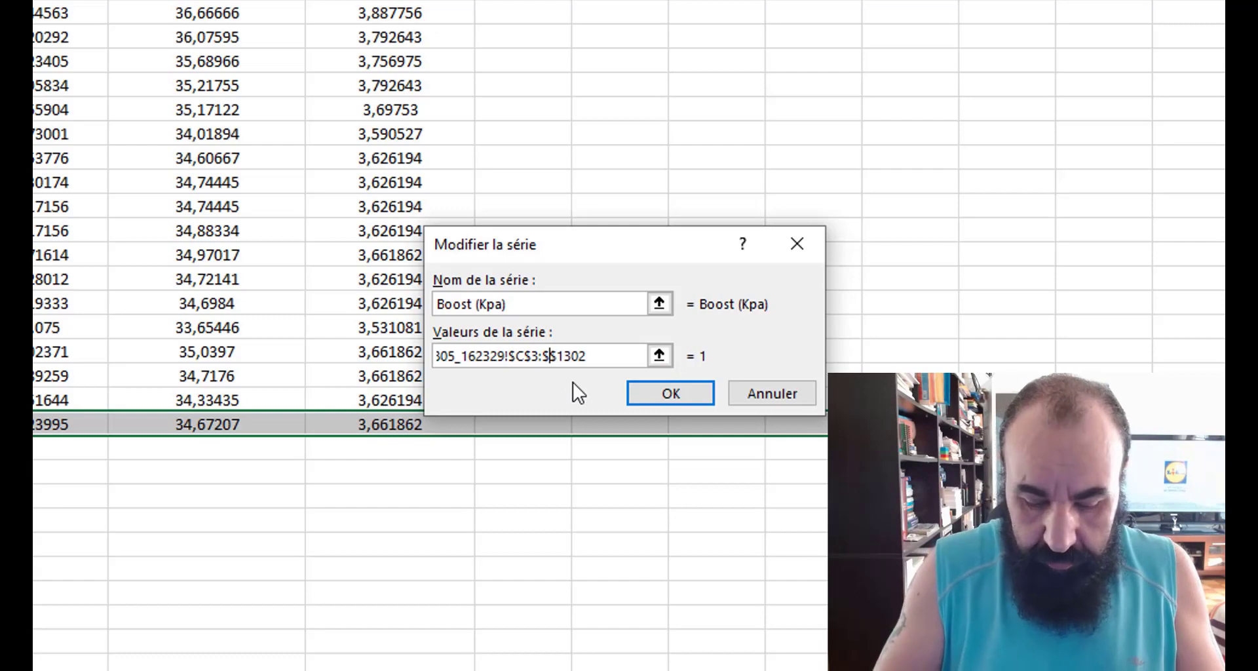
pyautogui.write('C')
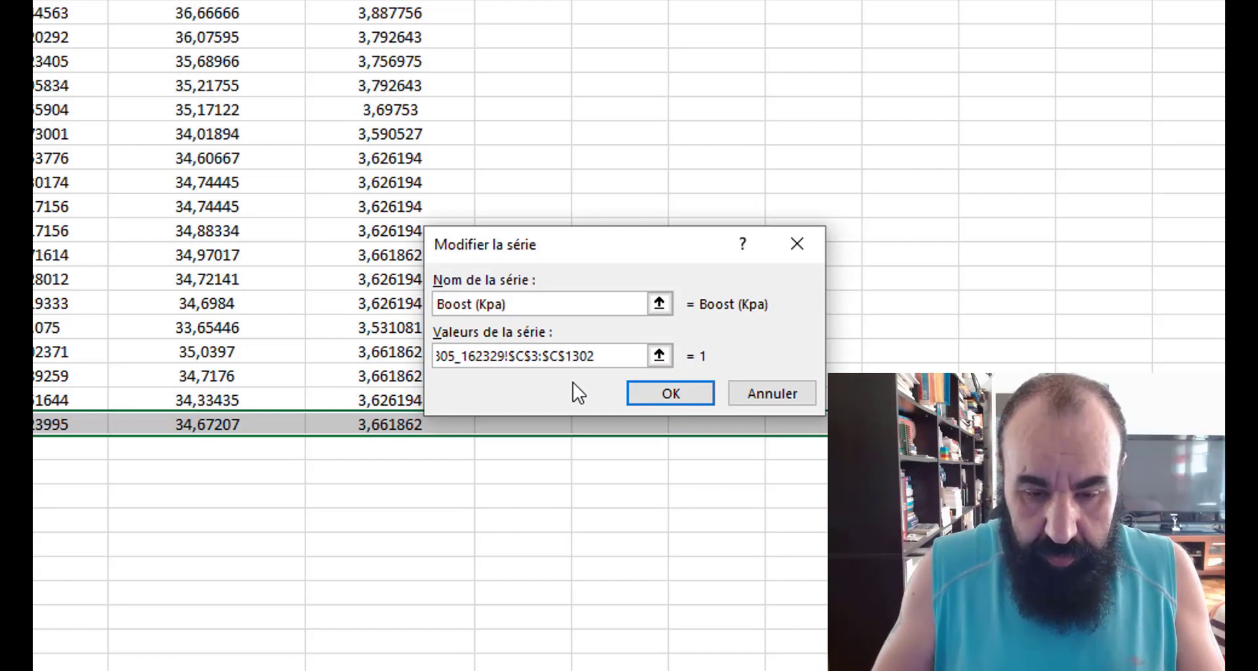
pyautogui.click(656, 397)
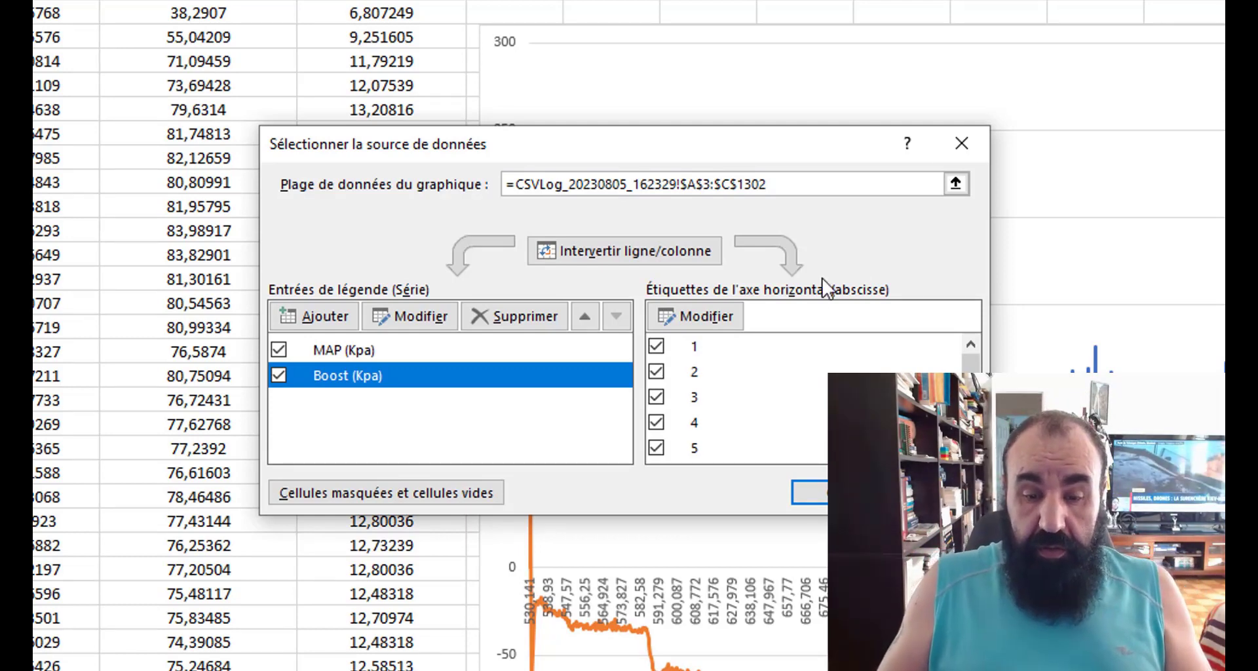
# - Set the horizontal axis labels for the Boost (Kpa) series to the time column range $A$3:$A$1302
pyautogui.click(706, 321)
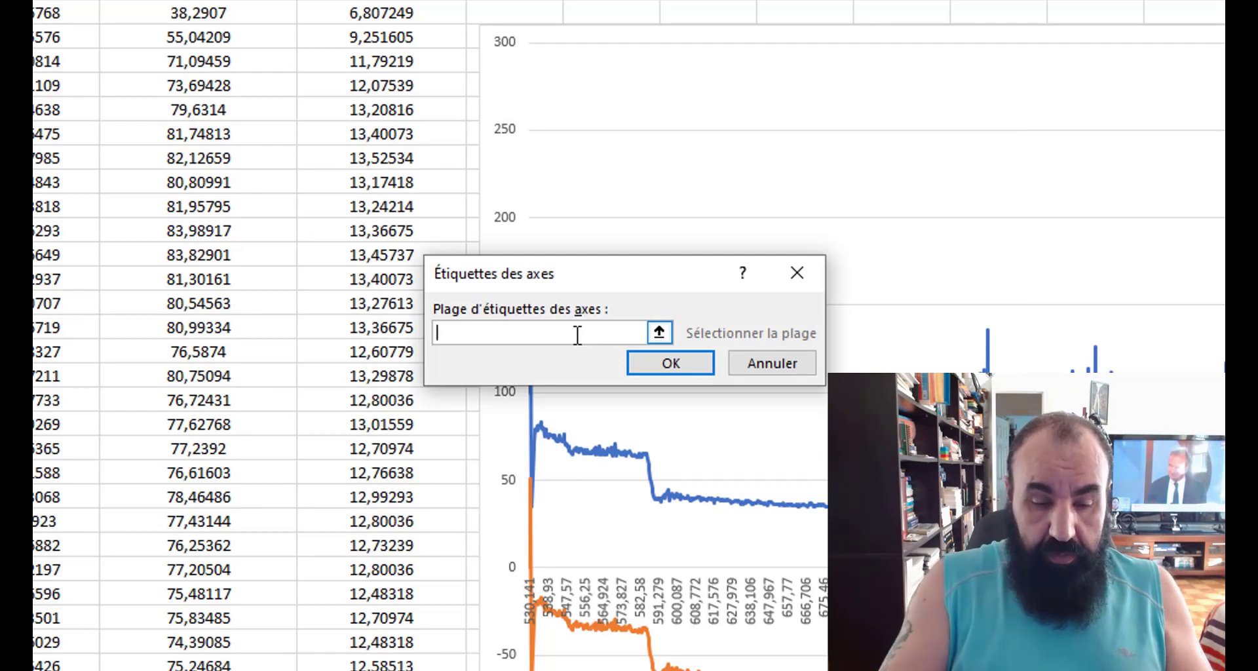
pyautogui.hotkey('ctrl', 'v')
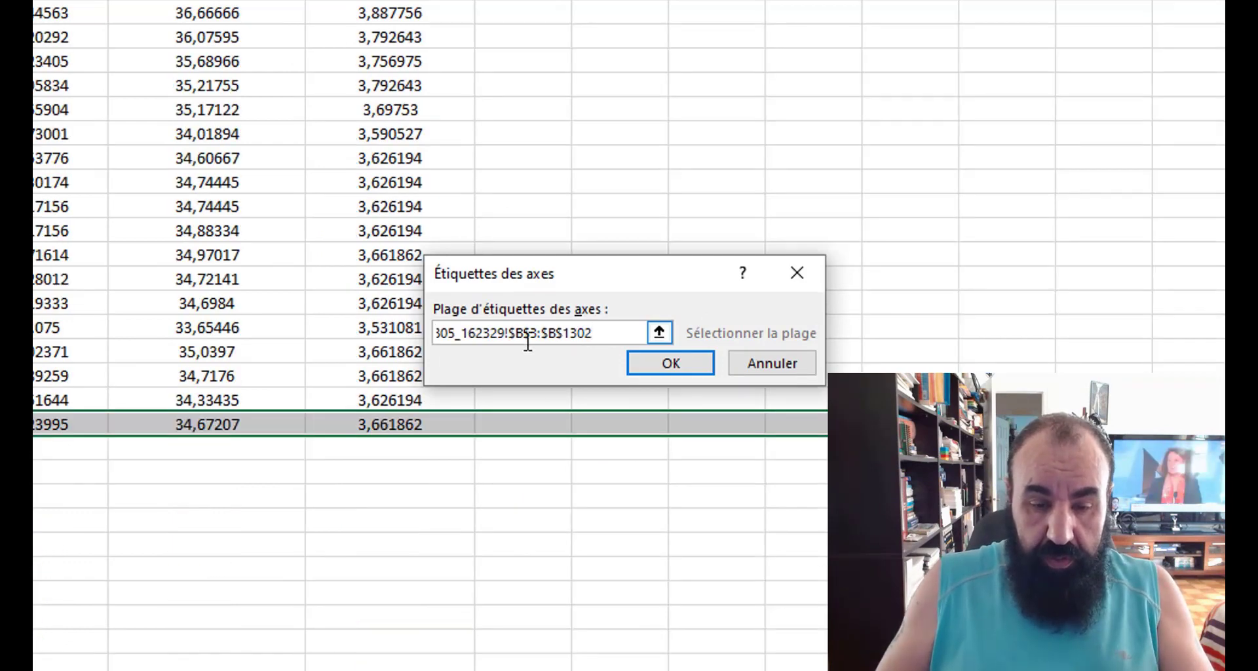
pyautogui.press('BackSpace')
pyautogui.write('A')
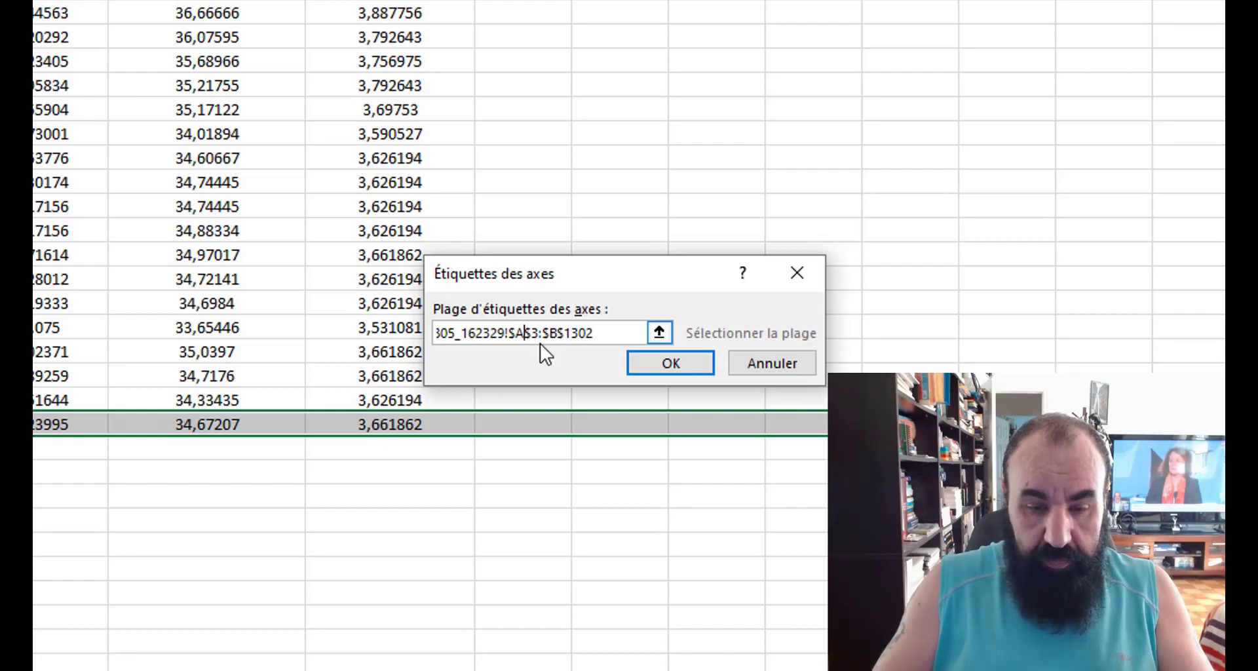
pyautogui.click(561, 333)
pyautogui.press('BackSpace')
pyautogui.write('A')
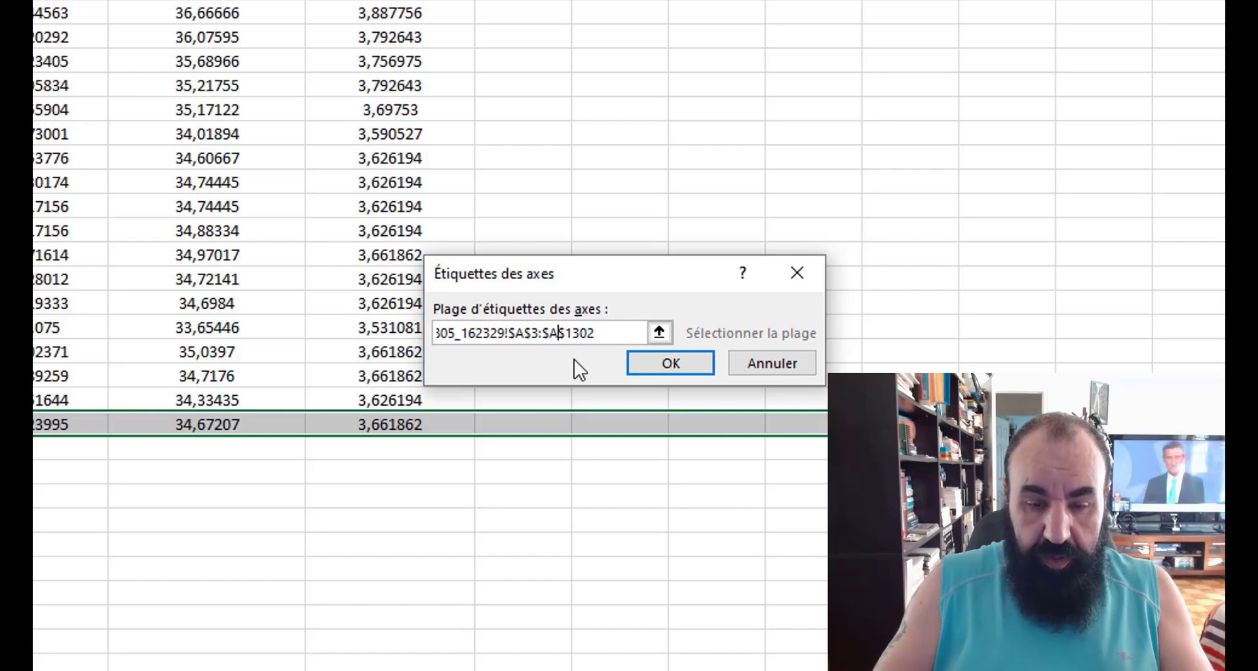
pyautogui.click(656, 368)
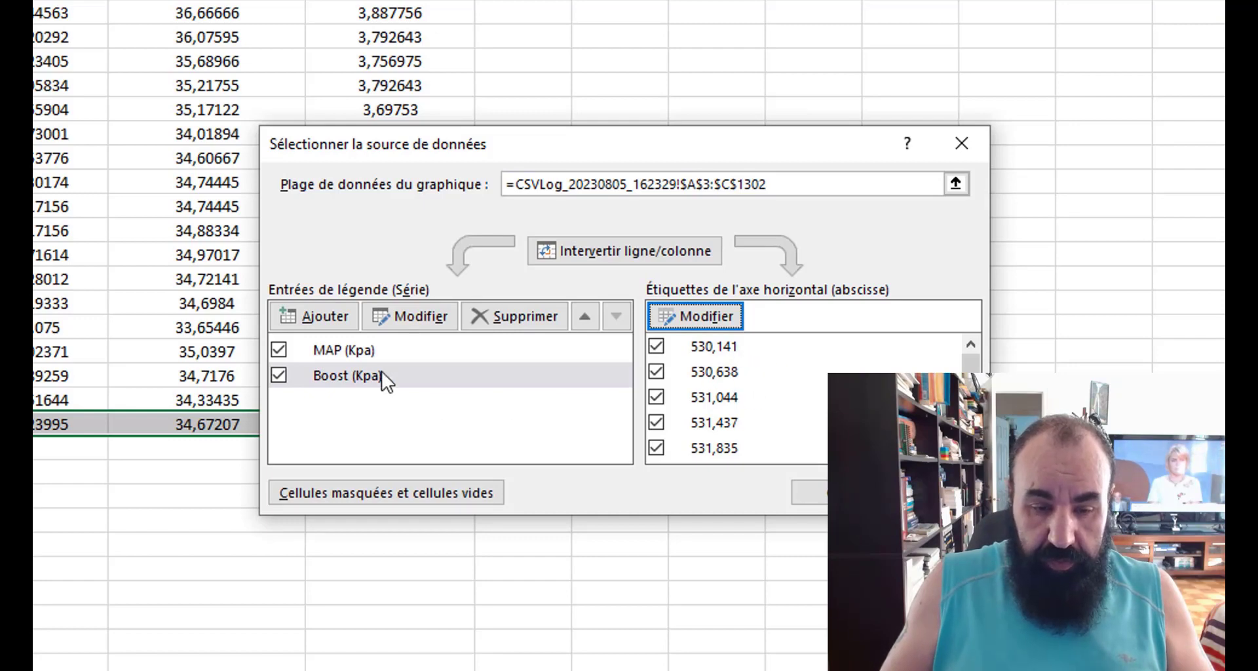
# - Add another series to the chart and name it Torque (N.M)
pyautogui.click(325, 316)
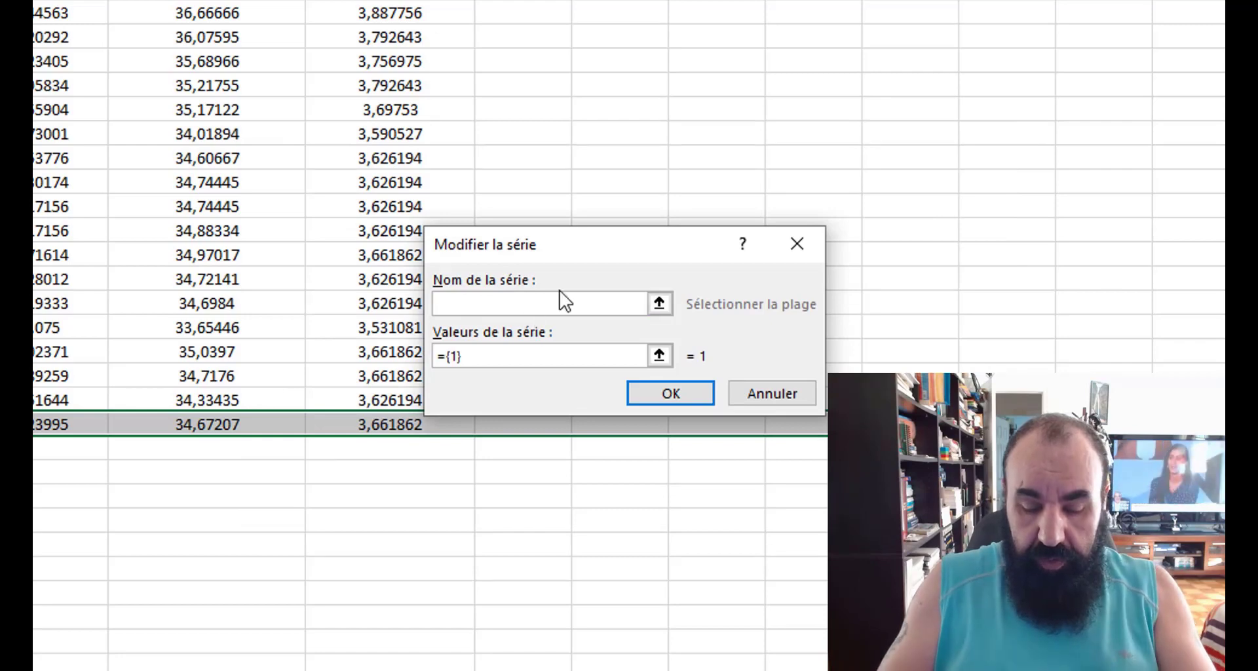
pyautogui.write('Torqu')
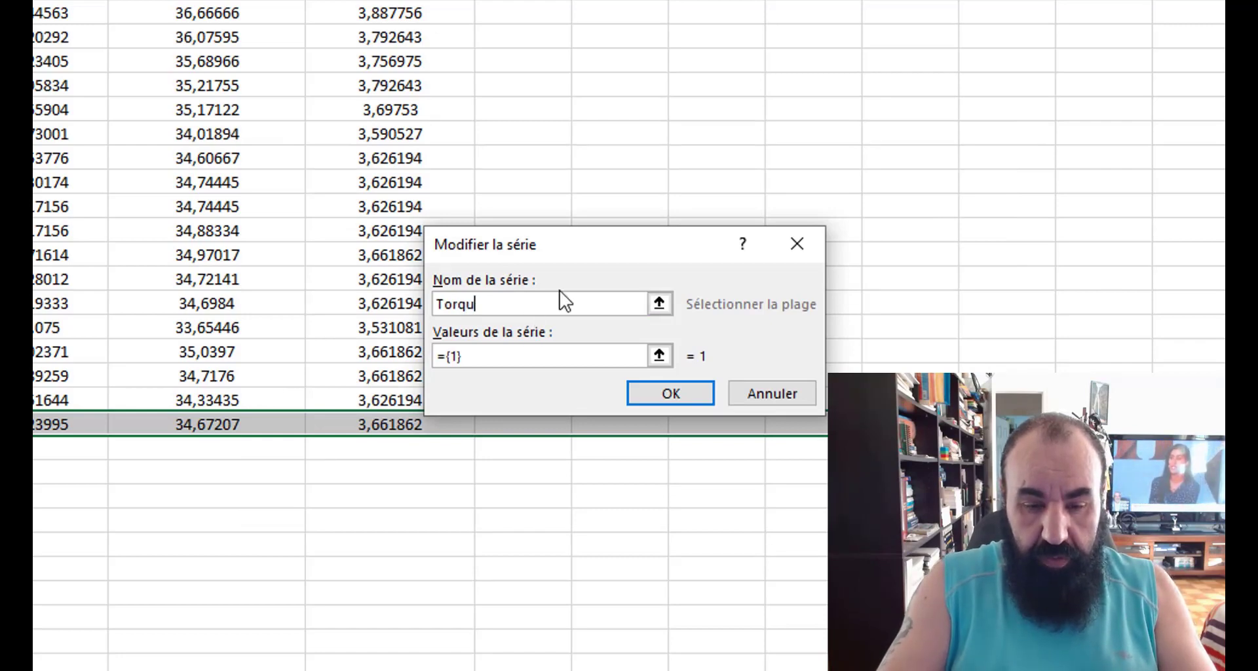
pyautogui.write('e (N')
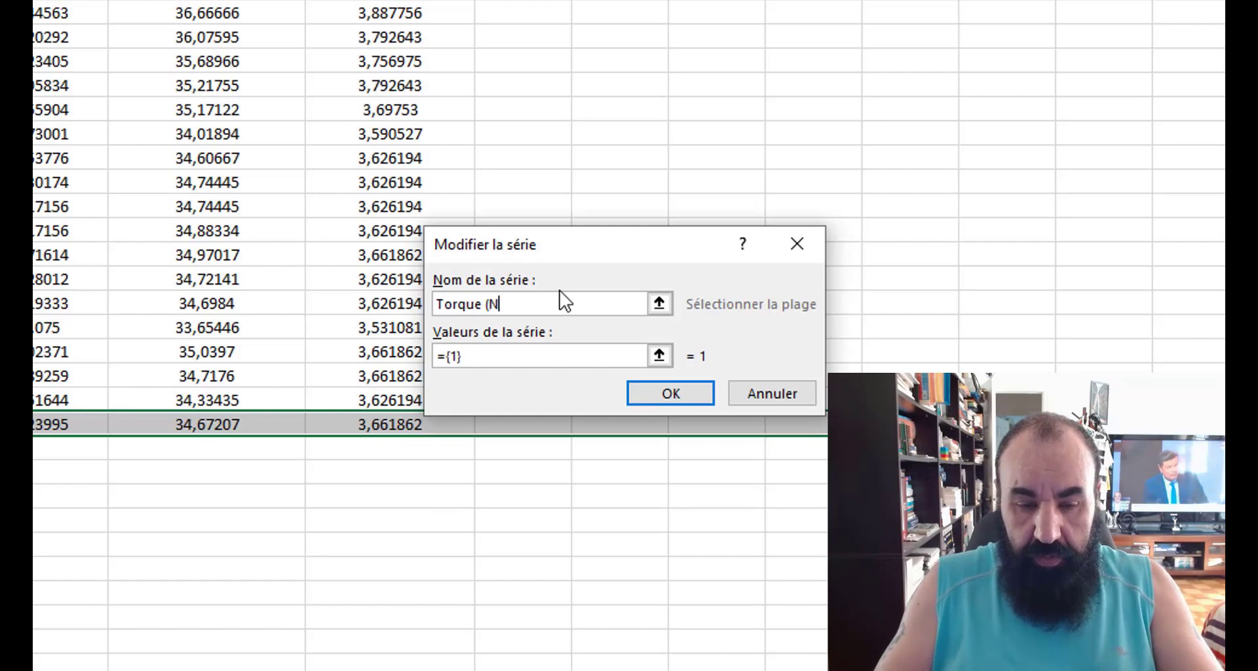
pyautogui.write('.M')
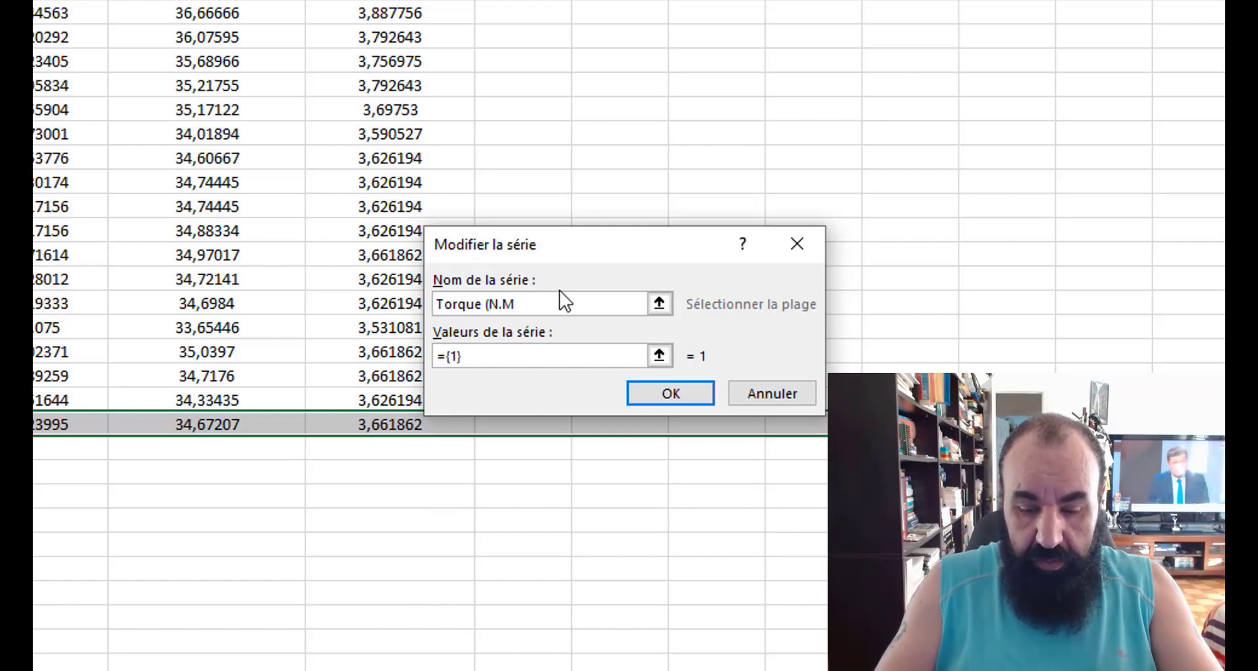
pyautogui.write(')')
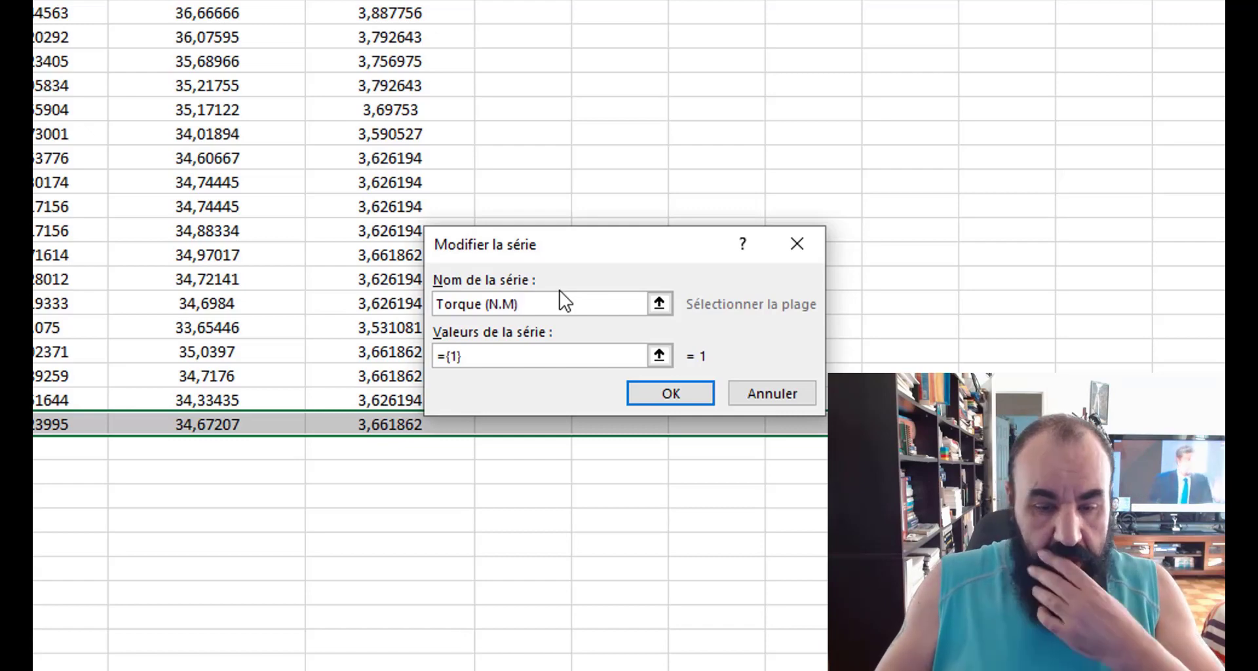
# - Set the Torque (N.M) series values to $D$3:$D$1302 on the log sheet and accept the series
pyautogui.doubleClick(449, 359)
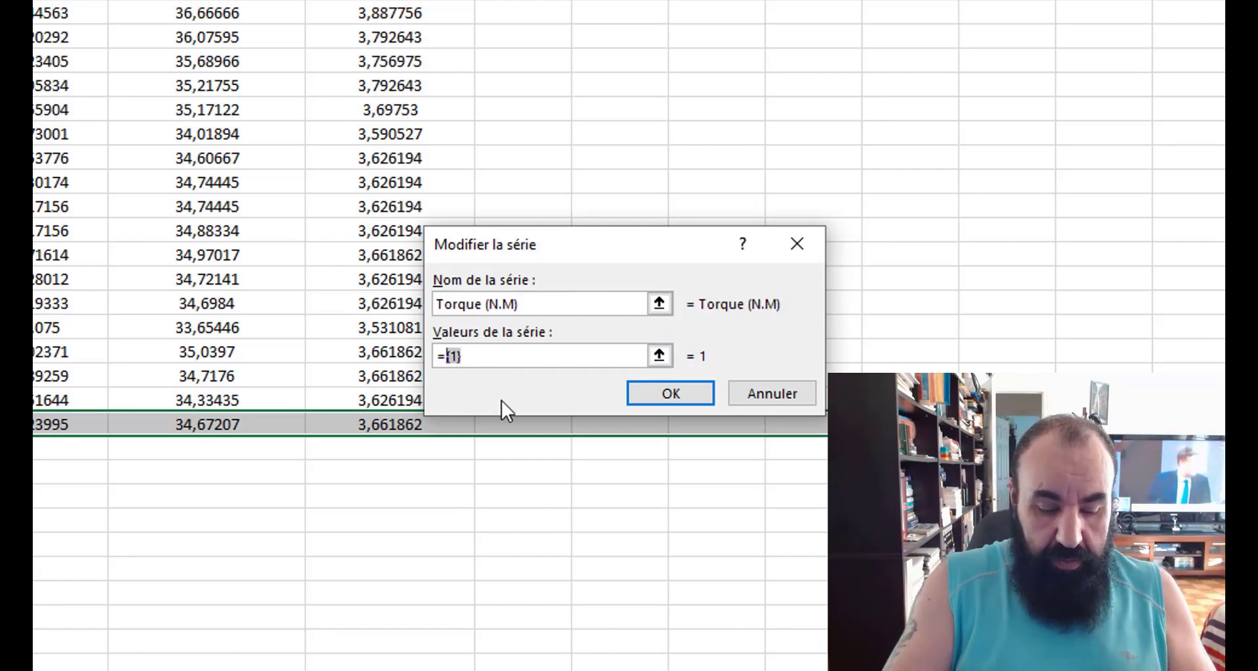
pyautogui.hotkey('ctrl', 'v')
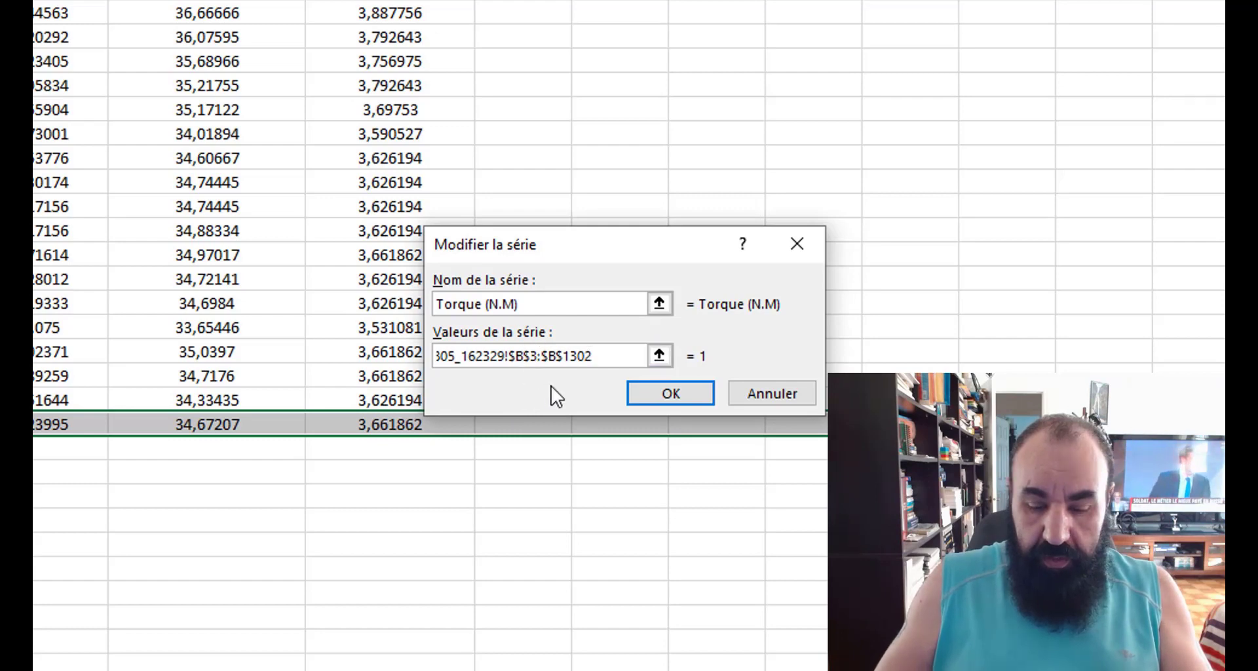
pyautogui.press('BackSpace')
pyautogui.write('D')
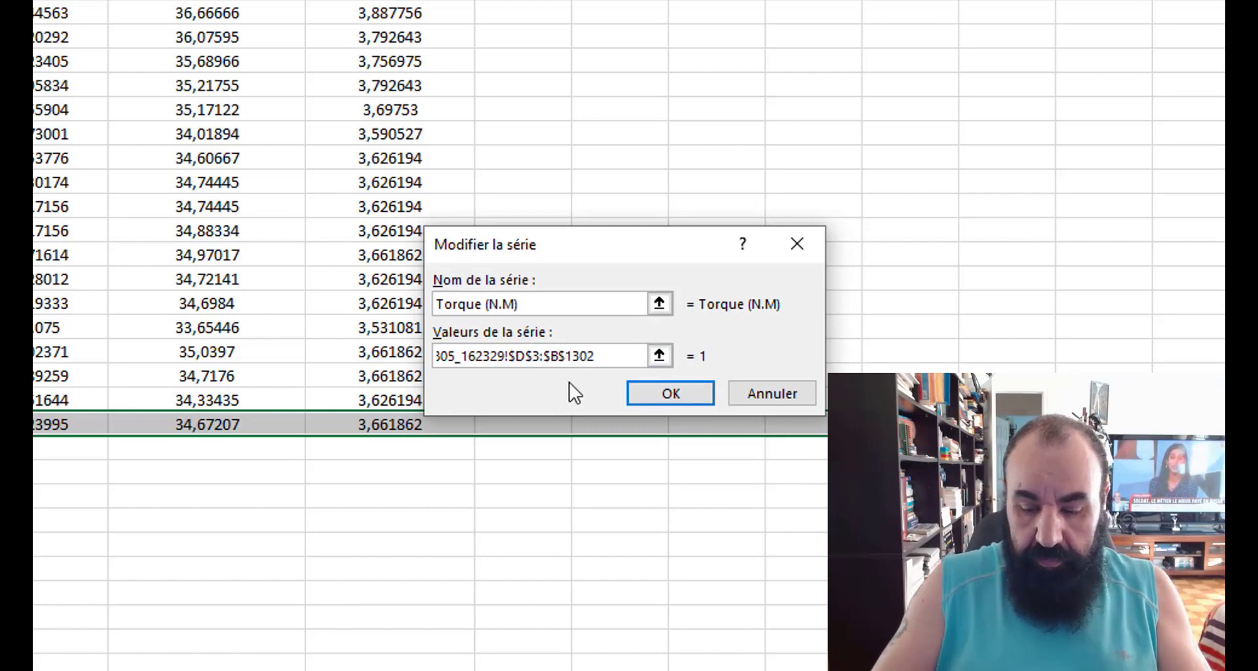
pyautogui.press('BackSpace')
pyautogui.write('D')
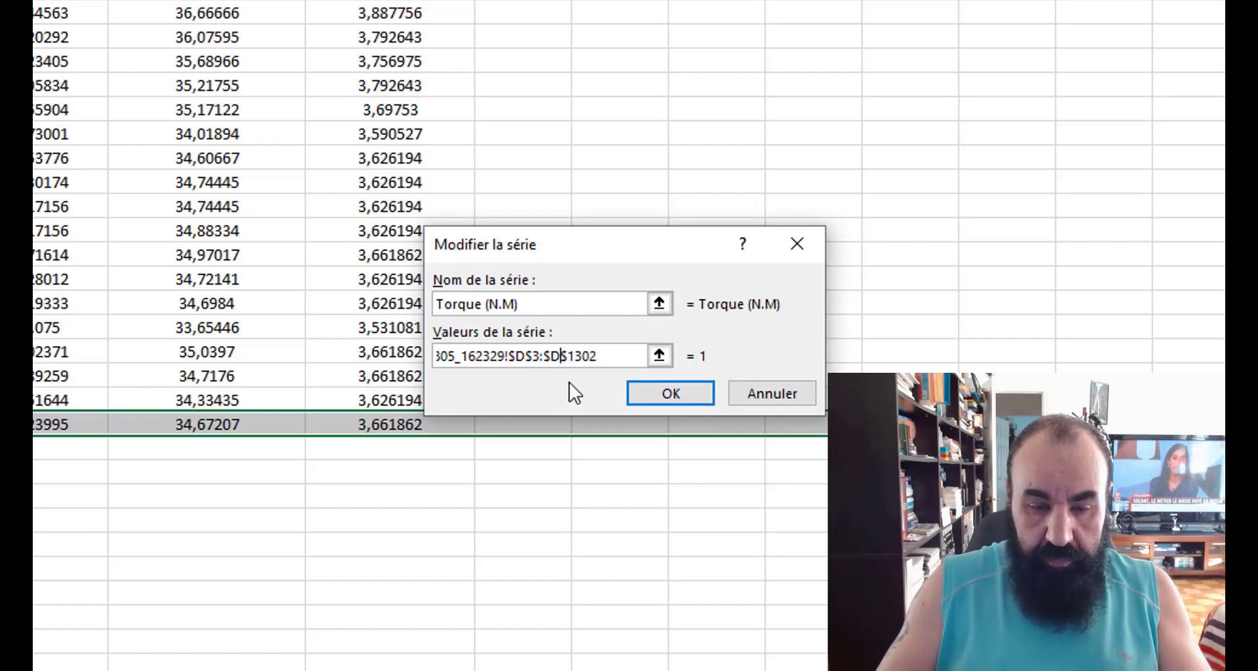
pyautogui.click(670, 394)
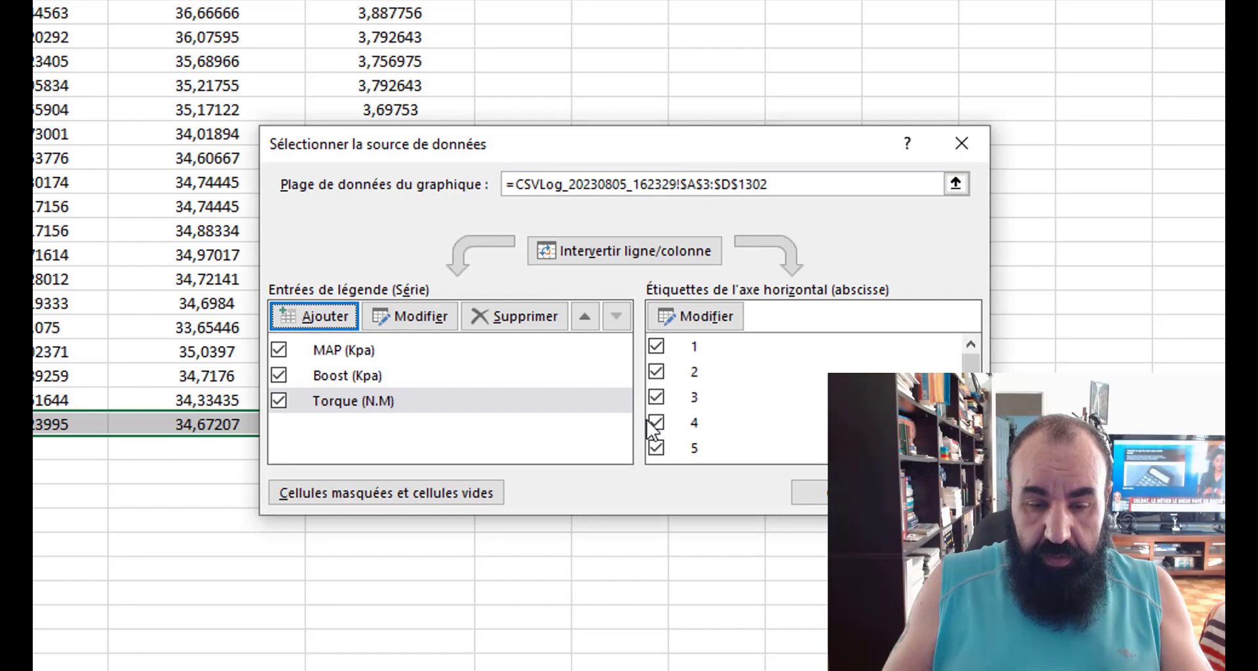
# - Set the horizontal axis labels for the Torque (N.M) series to the time column range $A$3:$A$1302
pyautogui.click(697, 318)
pyautogui.hotkey('ctrl', 'v')
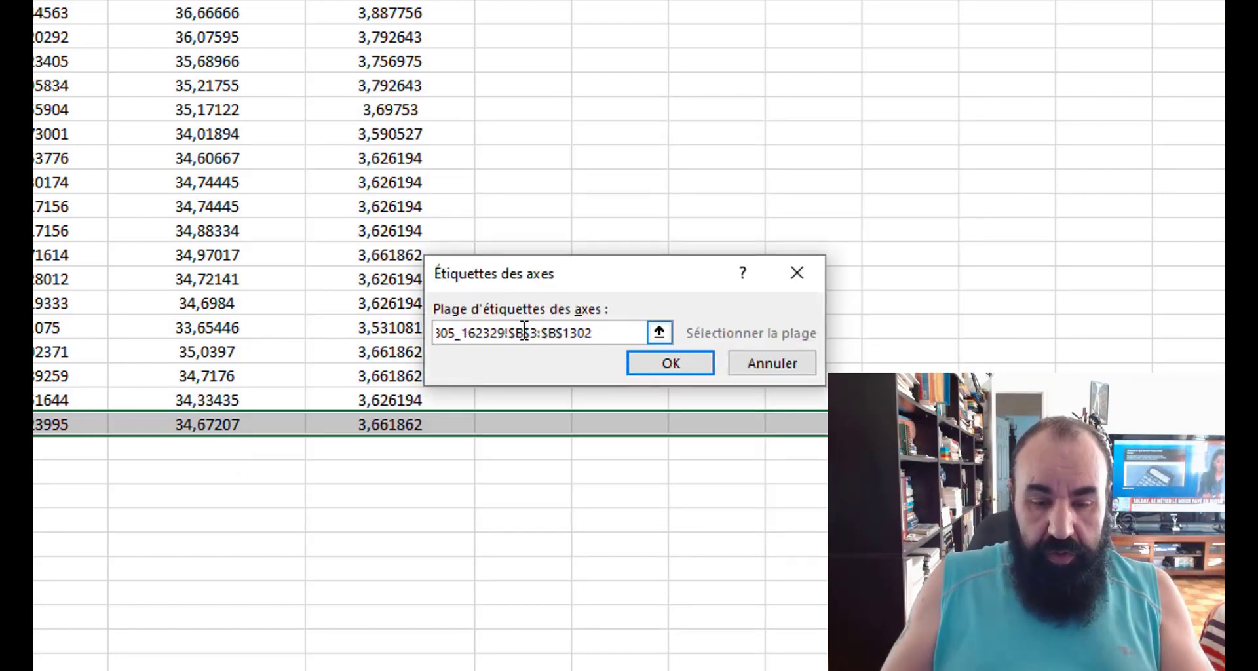
pyautogui.press('BackSpace')
pyautogui.write('A')
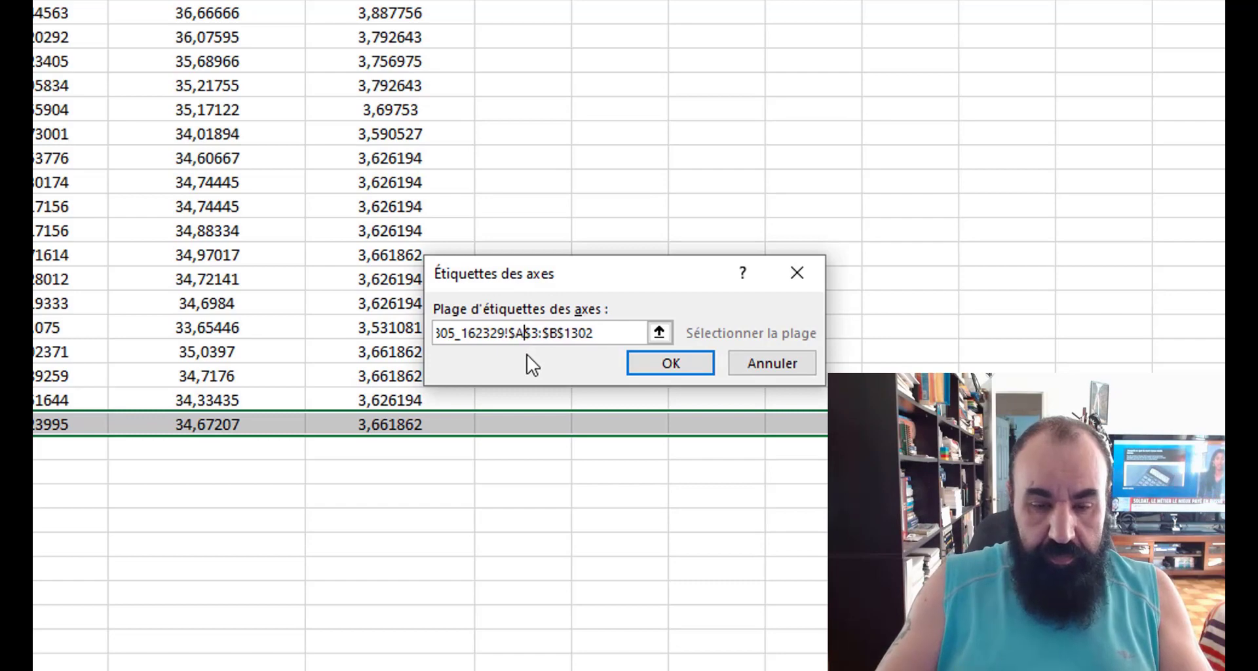
pyautogui.click(559, 333)
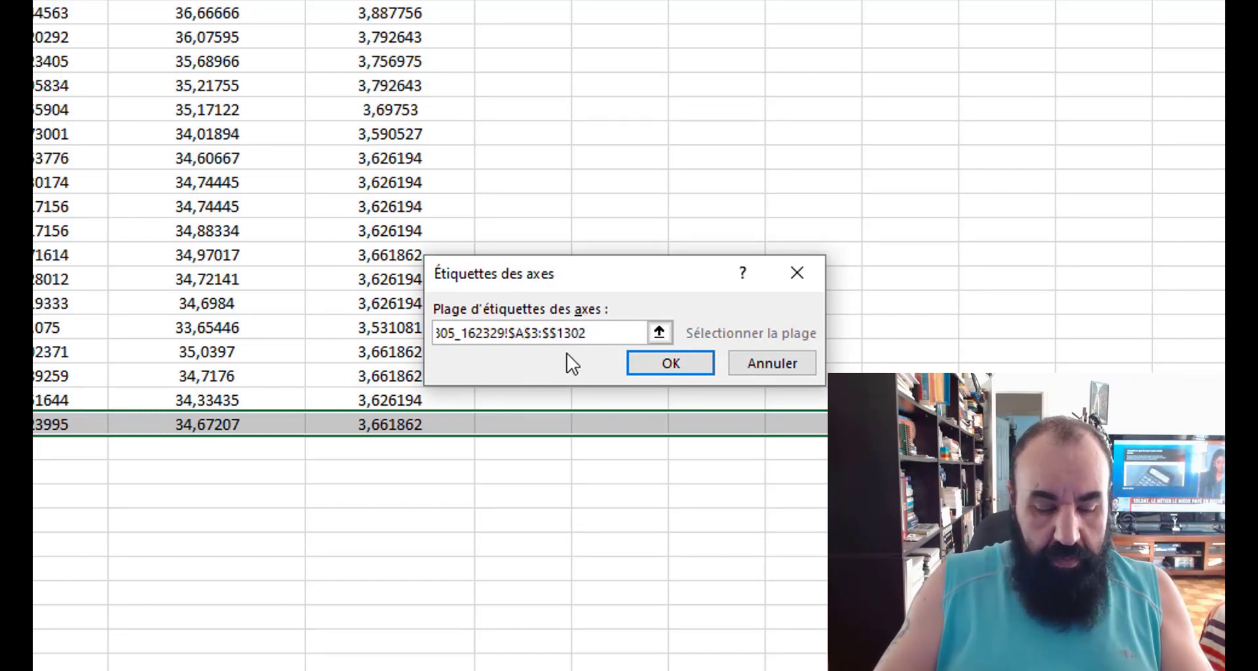
pyautogui.click(671, 364)
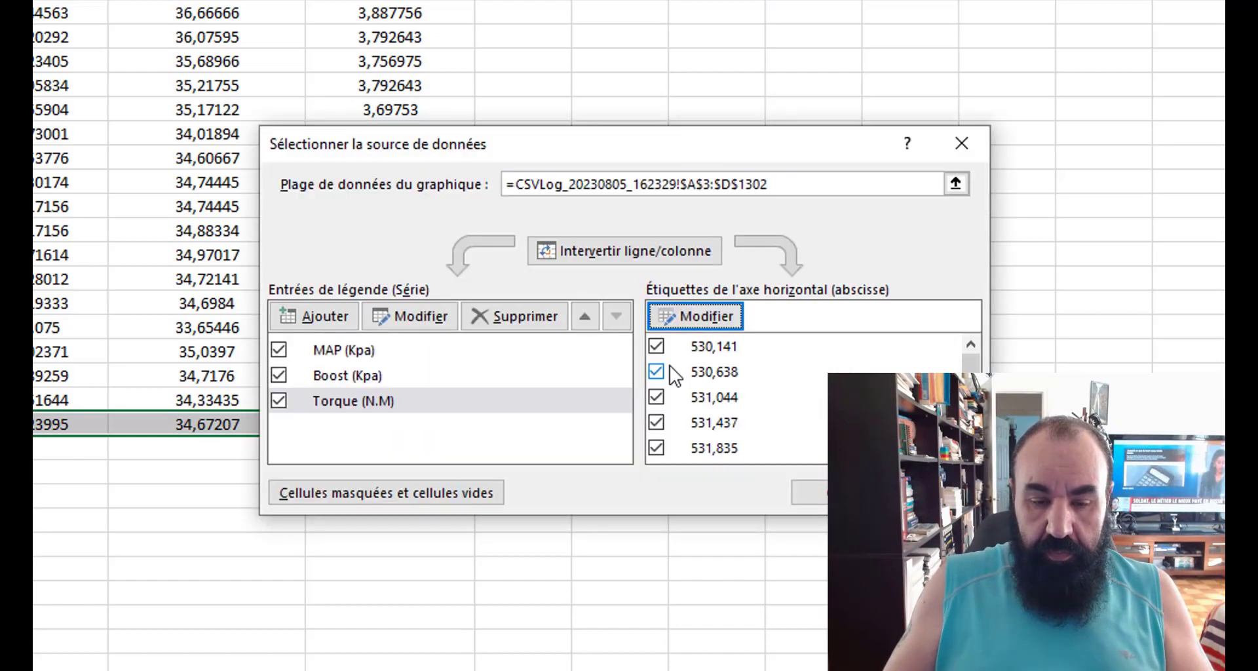
# - Add a fourth series to the chart and name it Power (HP)
pyautogui.click(331, 318)
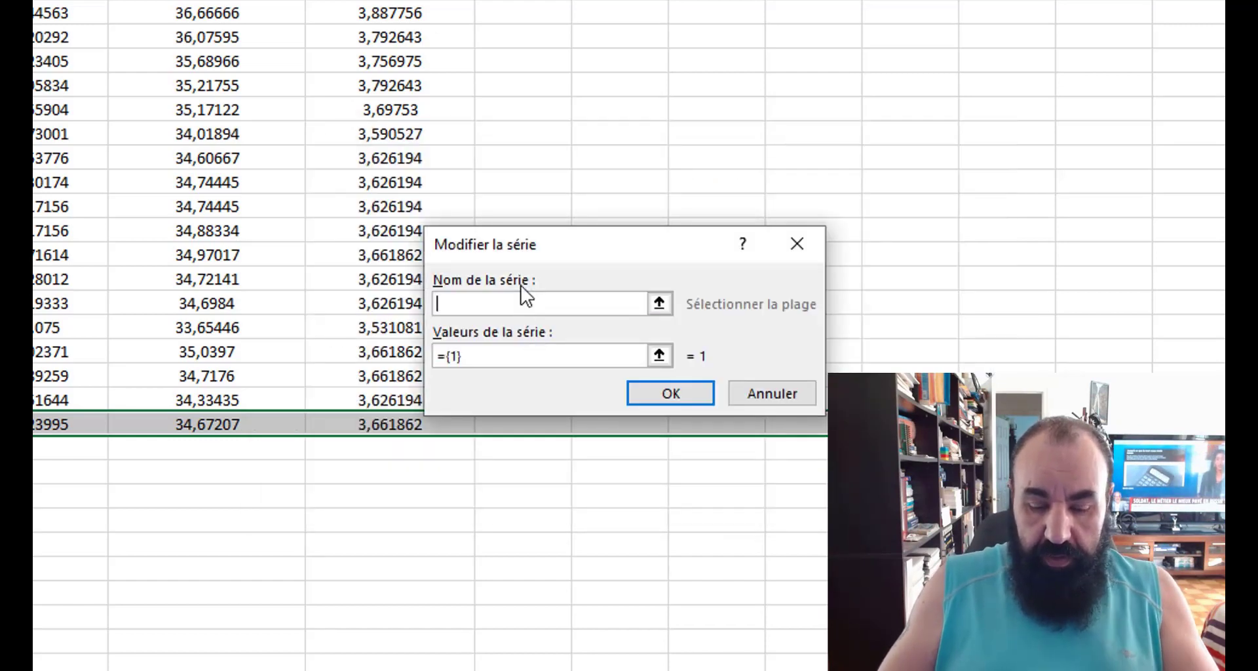
pyautogui.write('Po')
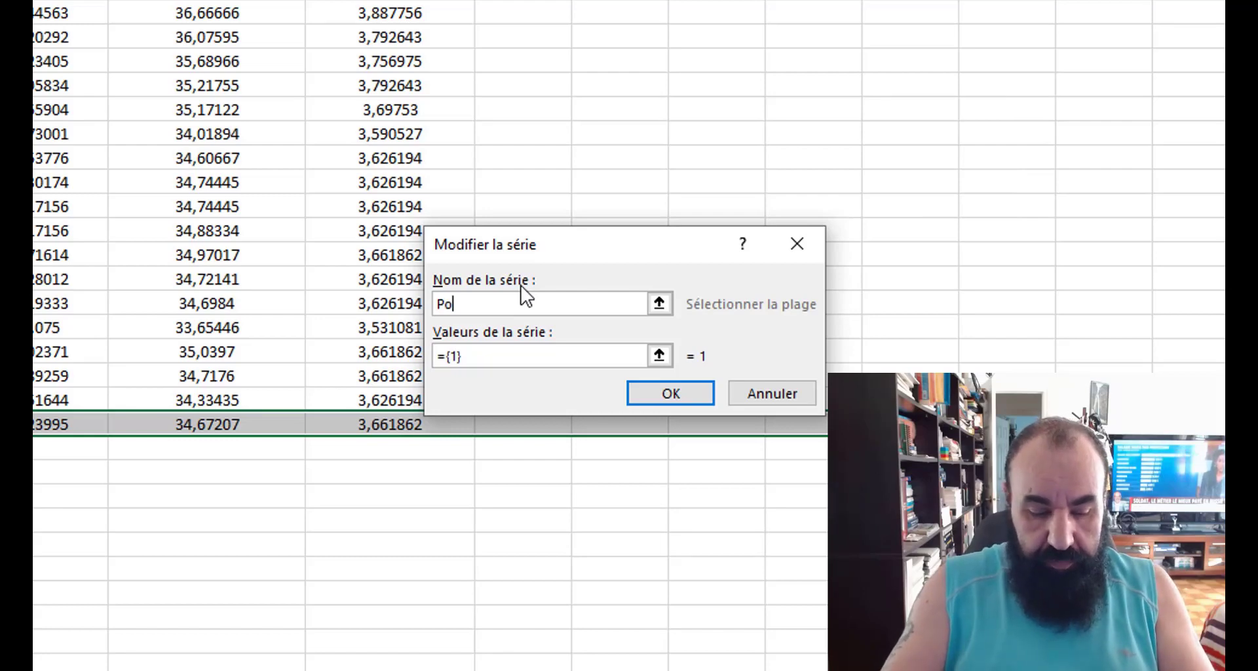
pyautogui.write('wer (H')
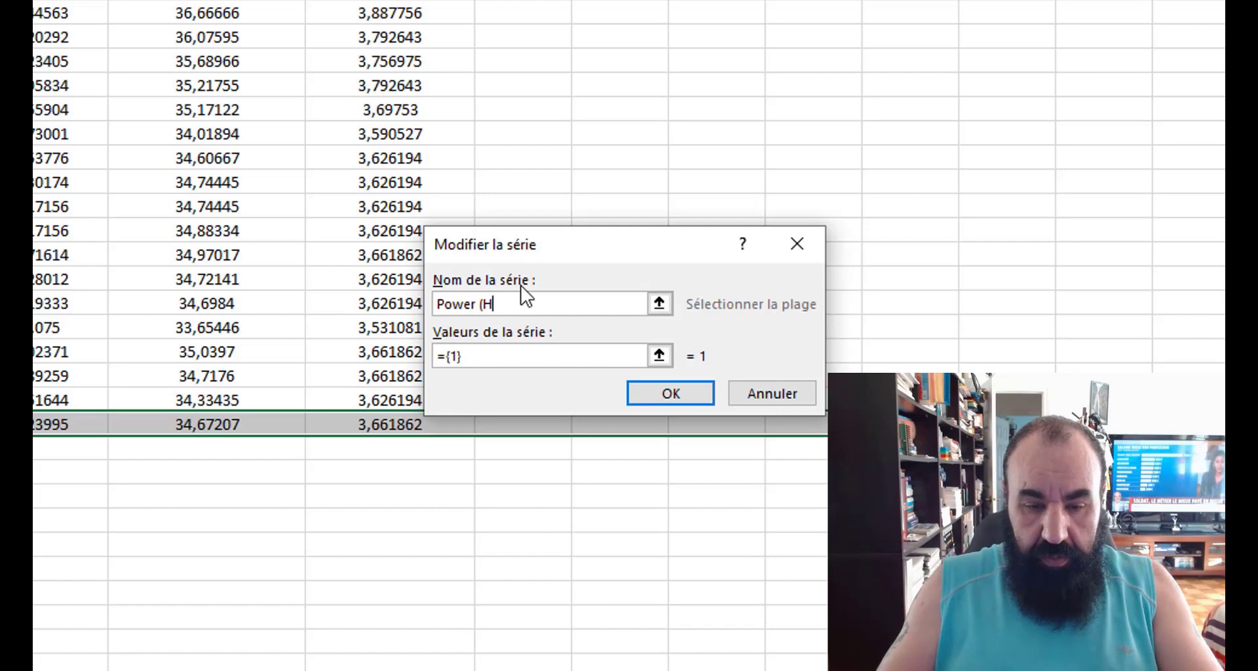
pyautogui.write('P)')
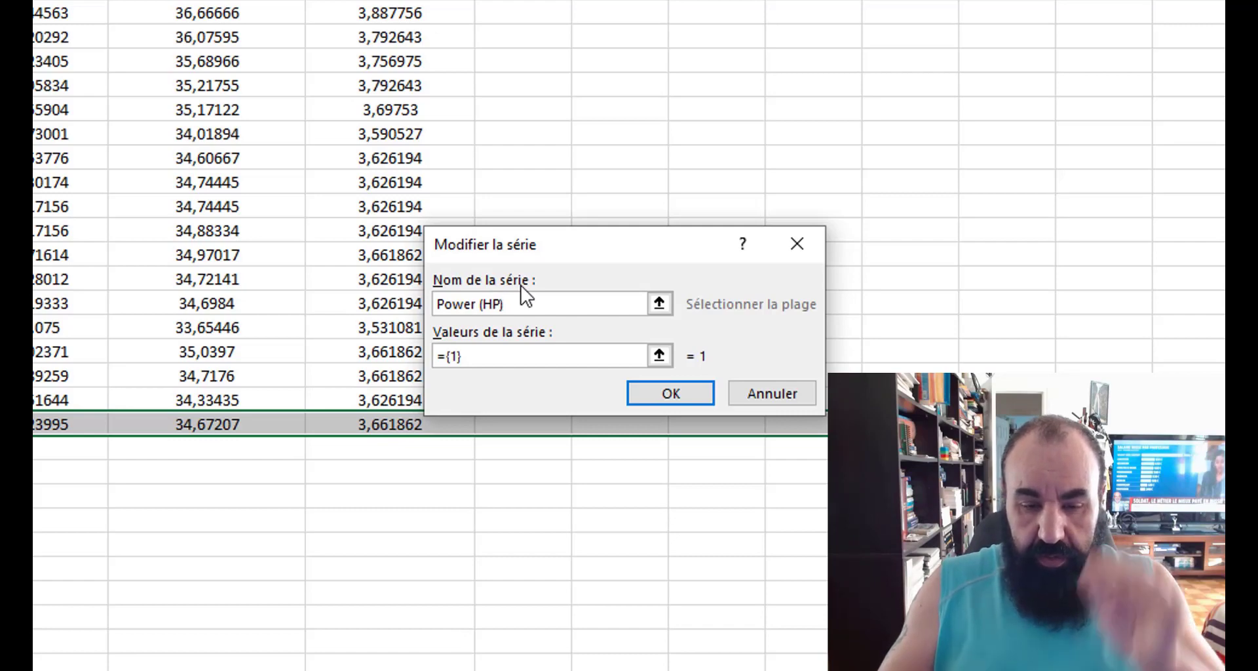
# - Set the Power (HP) series values to $E$3:$E$1302 on the log sheet and accept the series
pyautogui.click(482, 359)
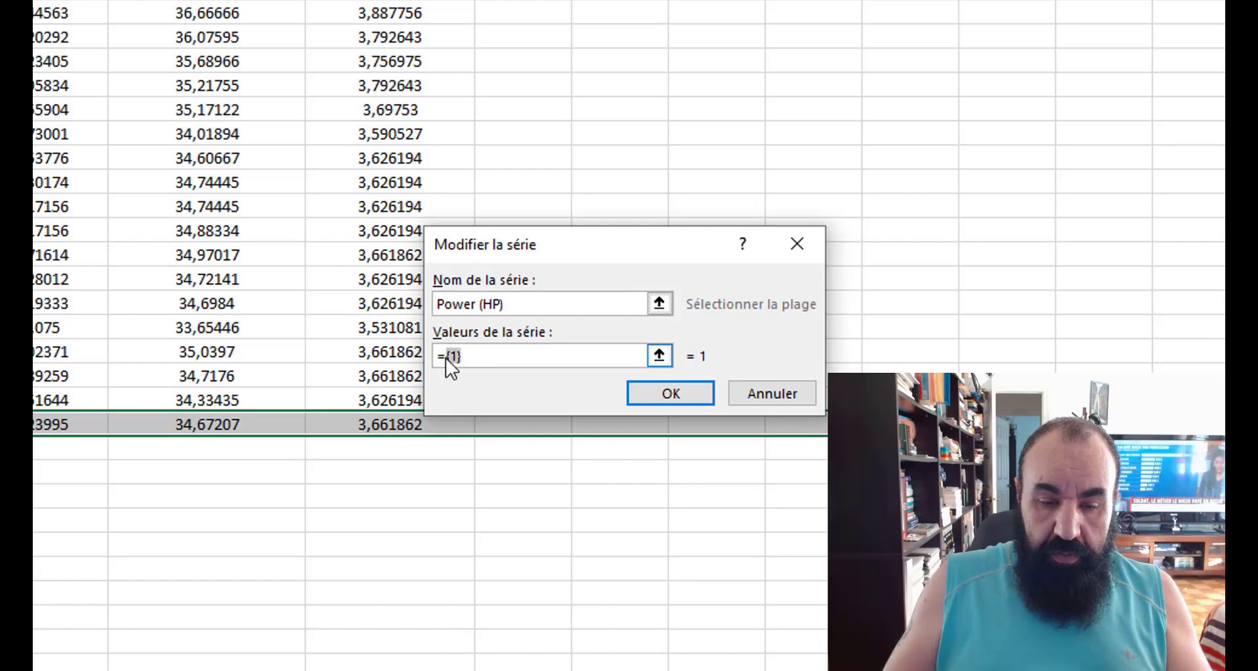
pyautogui.moveTo(442, 356); pyautogui.dragTo(449, 360)
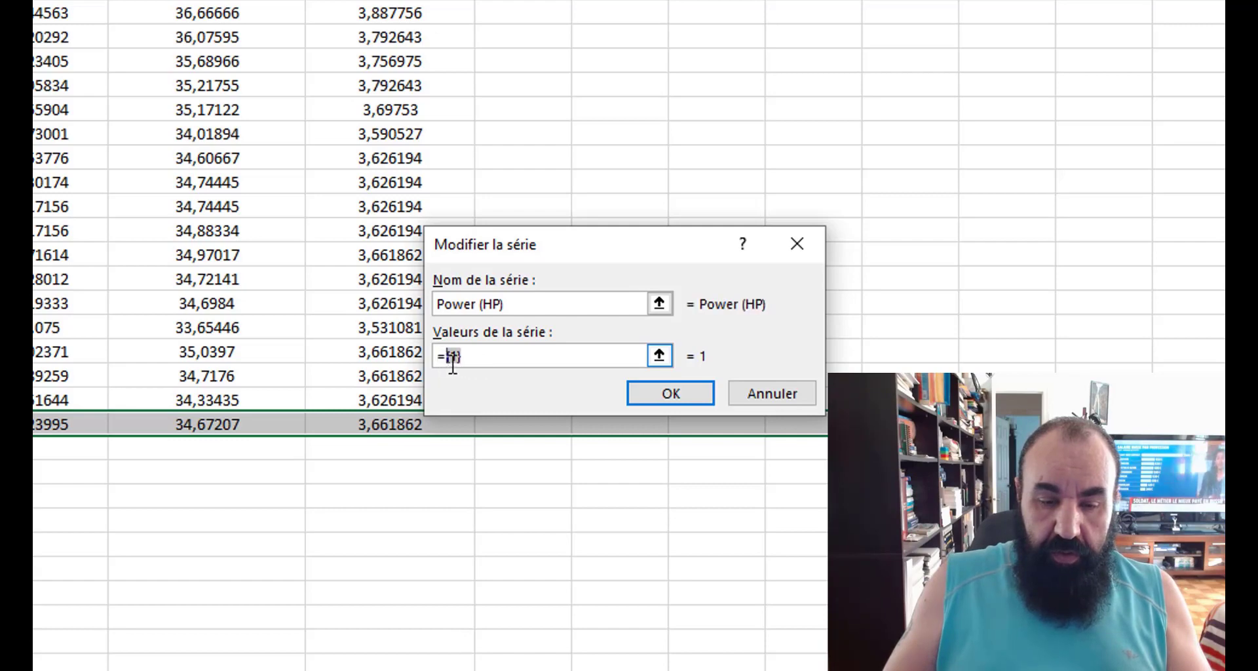
pyautogui.hotkey('ctrl', 'v')
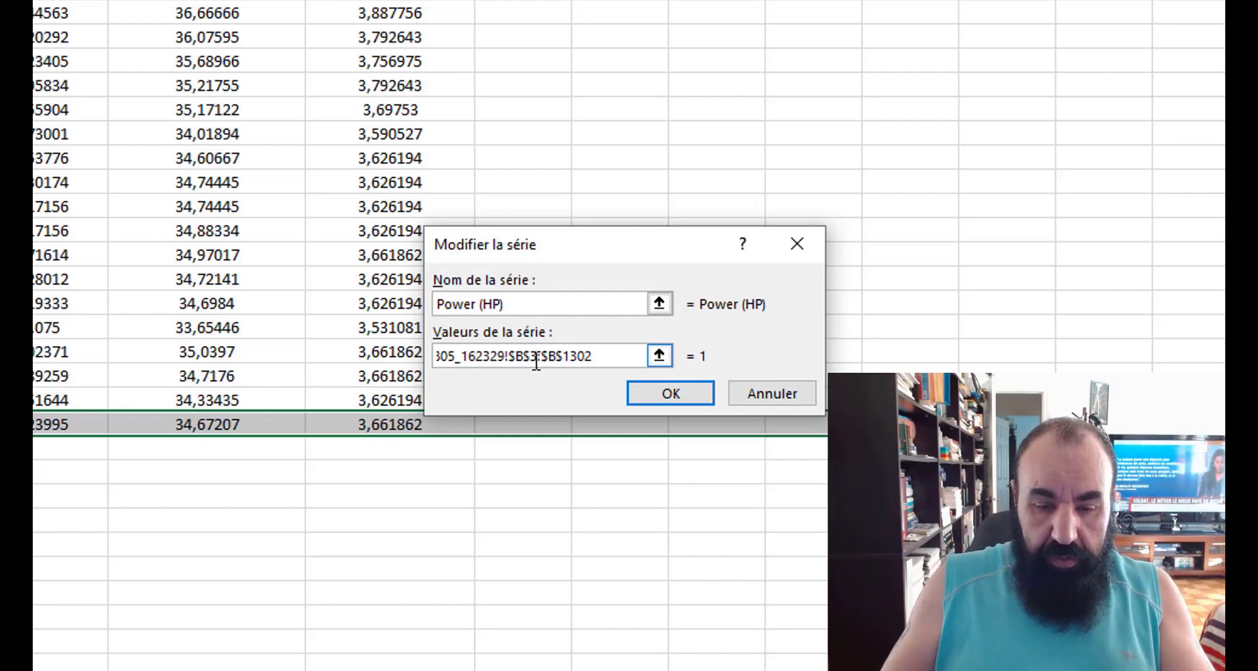
pyautogui.click(516, 356)
pyautogui.press('Delete')
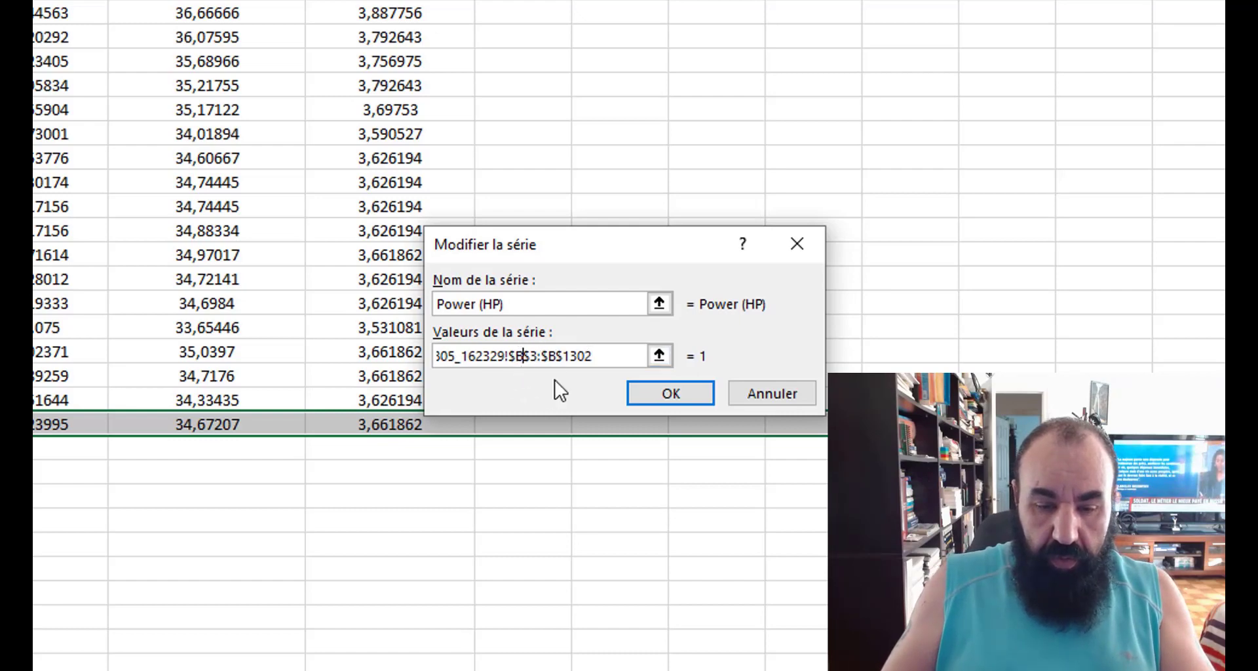
pyautogui.write('E')
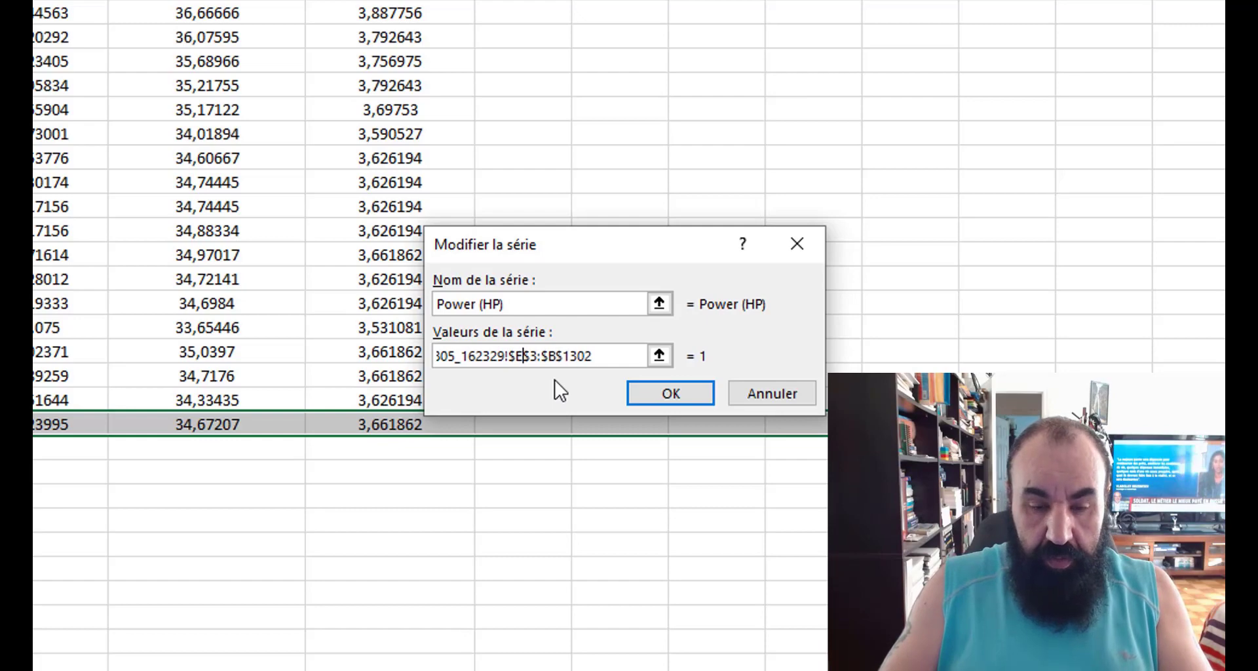
pyautogui.click(549, 356)
pyautogui.press('Delete')
pyautogui.write('E')
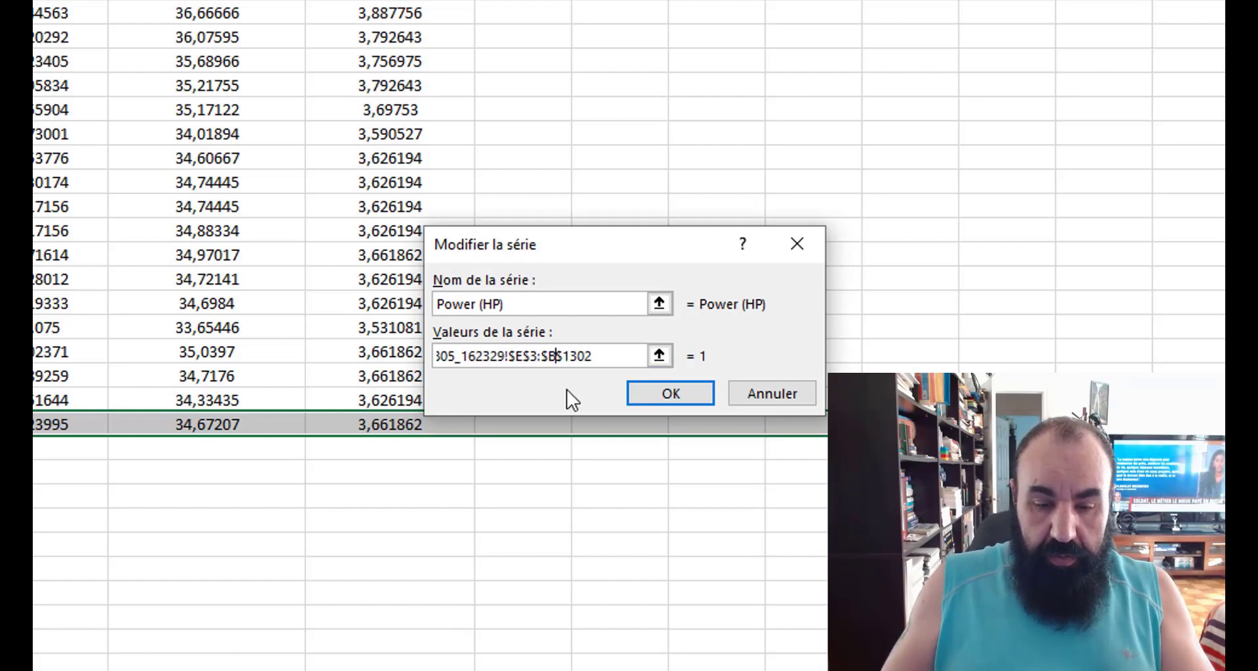
pyautogui.press('BackSpace')
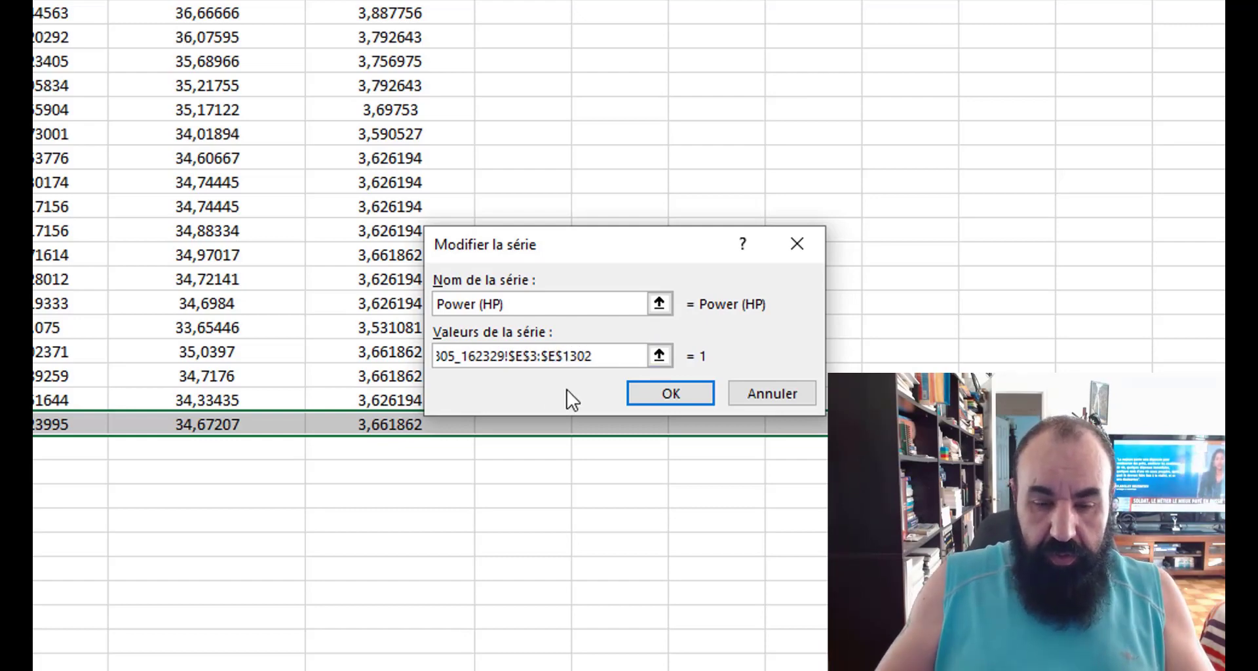
pyautogui.click(671, 397)
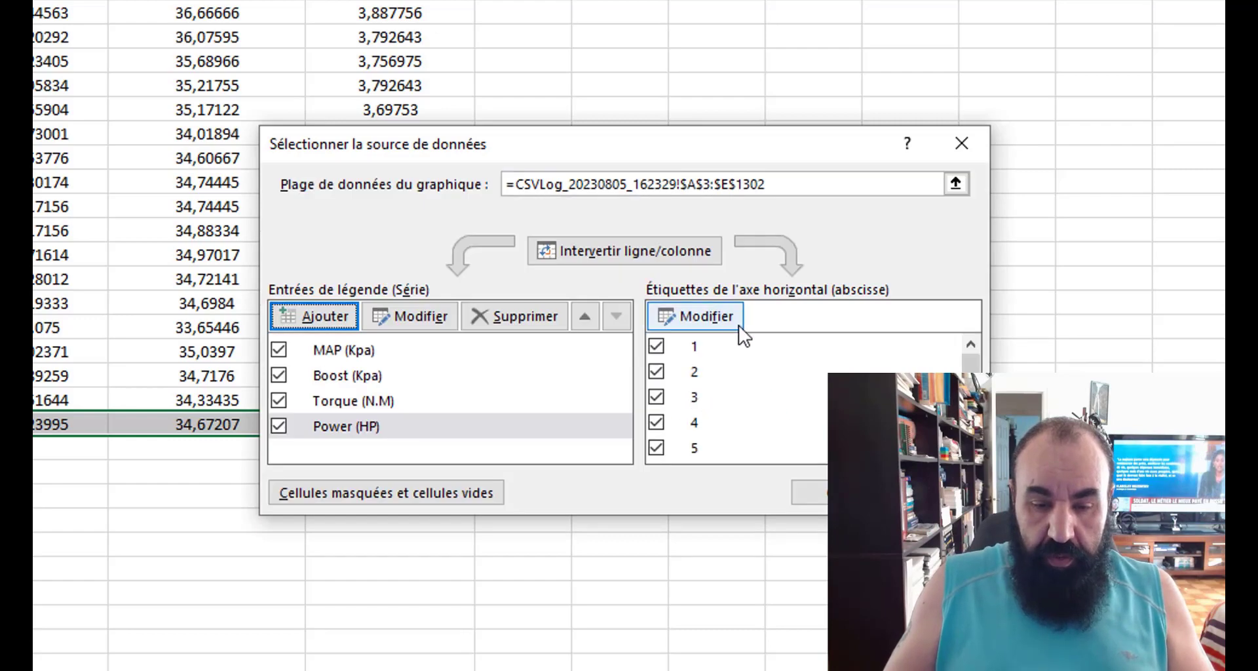
# - Set the horizontal axis labels for the Power (HP) series to the time column range $A$3:$A$1302
pyautogui.click(721, 321)
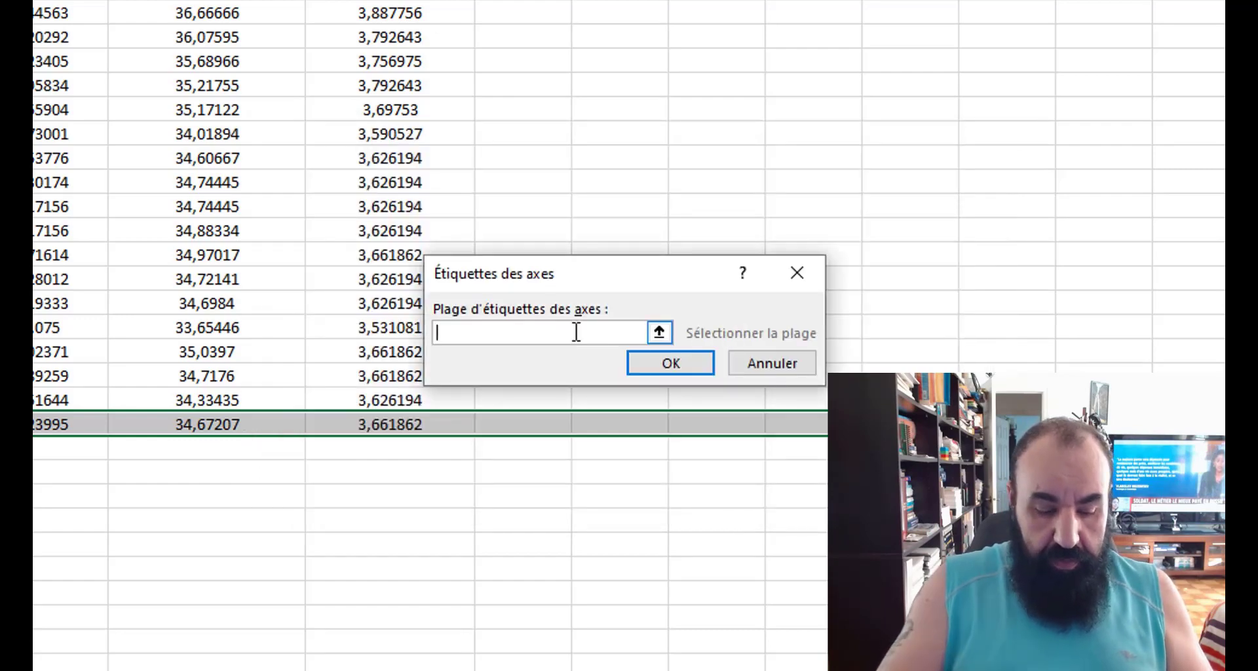
pyautogui.hotkey('ctrl', 'v')
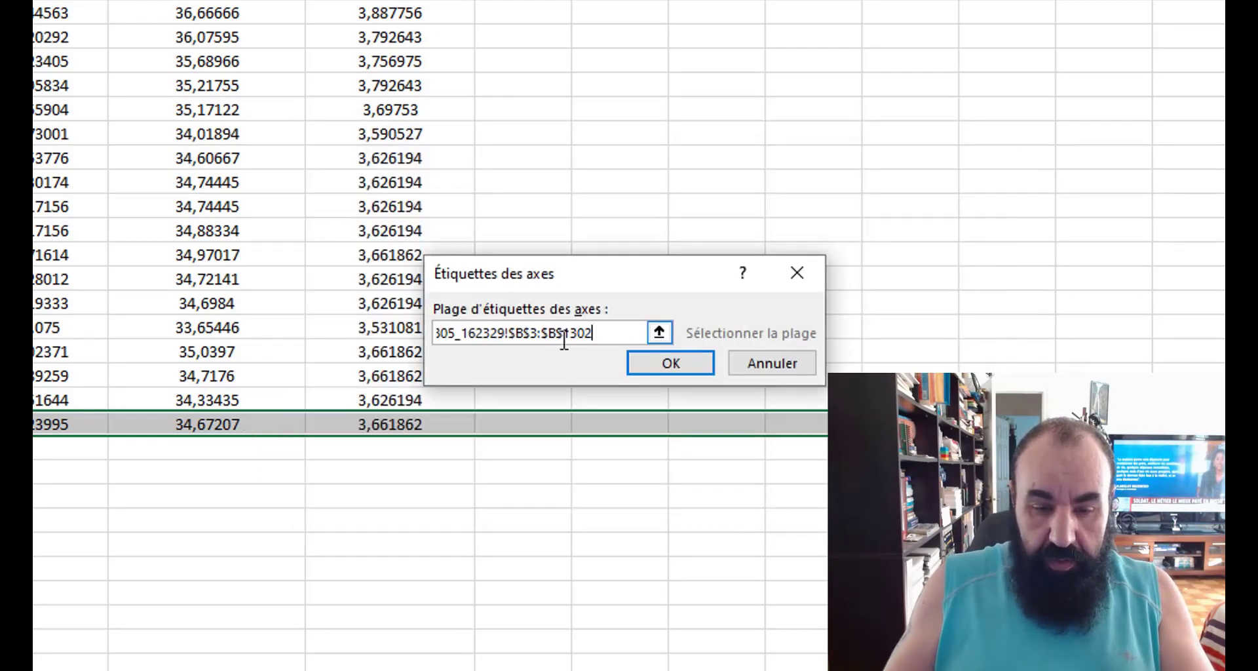
pyautogui.click(525, 333)
pyautogui.press('BackSpace')
pyautogui.write('A')
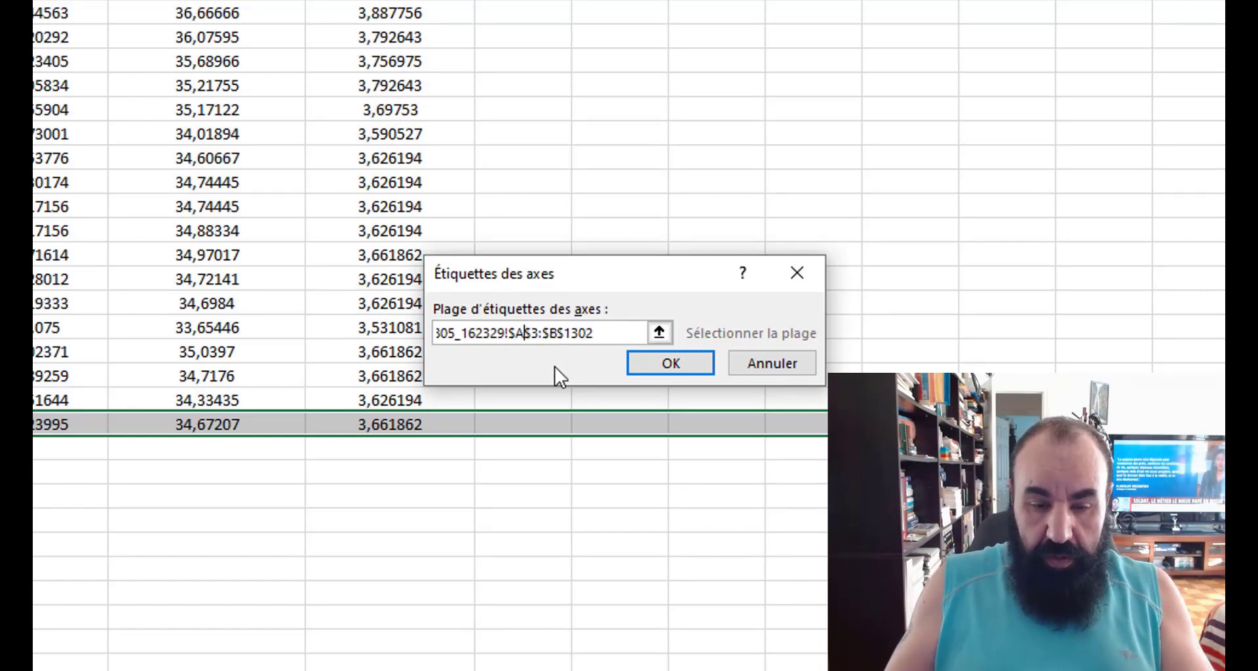
pyautogui.click(556, 332)
pyautogui.press('BackSpace')
pyautogui.write('A')
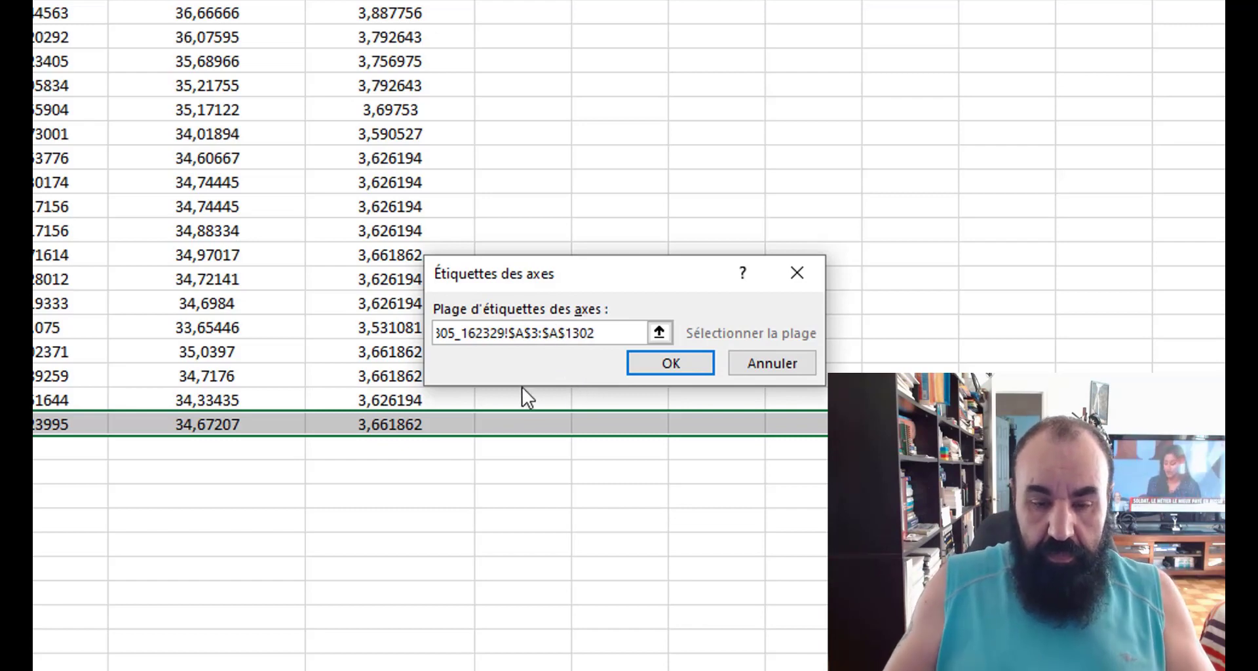
pyautogui.click(652, 368)
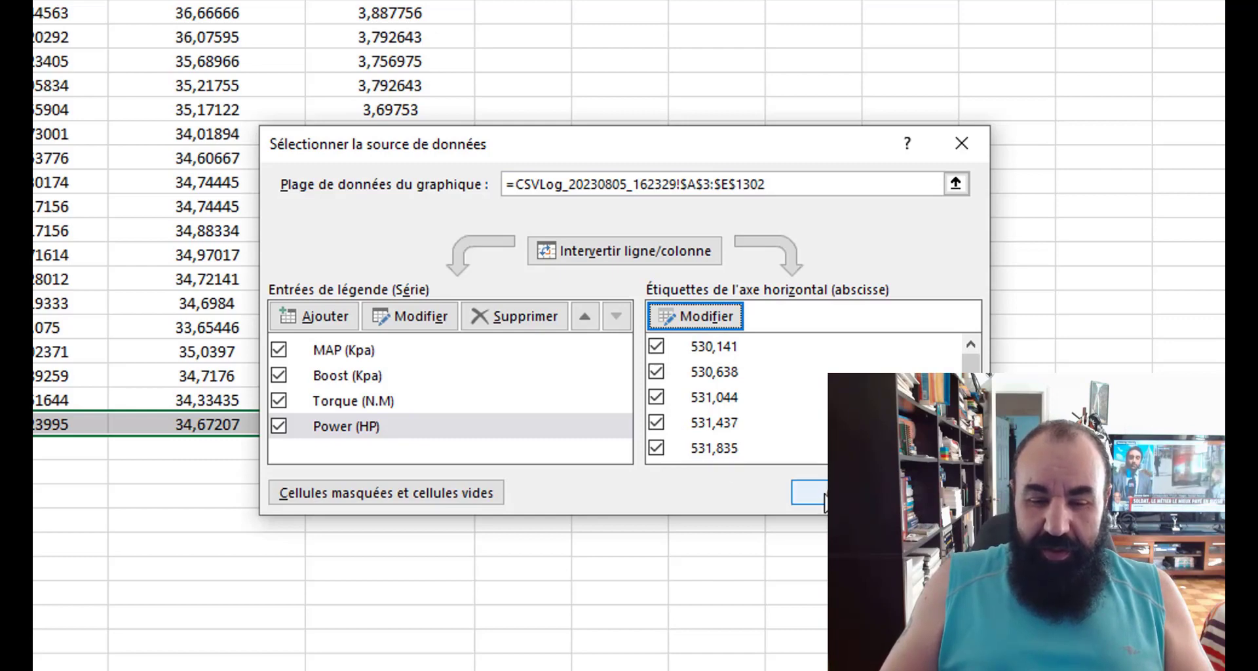
# - Apply the chart's data source settings, return to the start of the log and deselect the chart by selecting cell K2
pyautogui.click(823, 496)
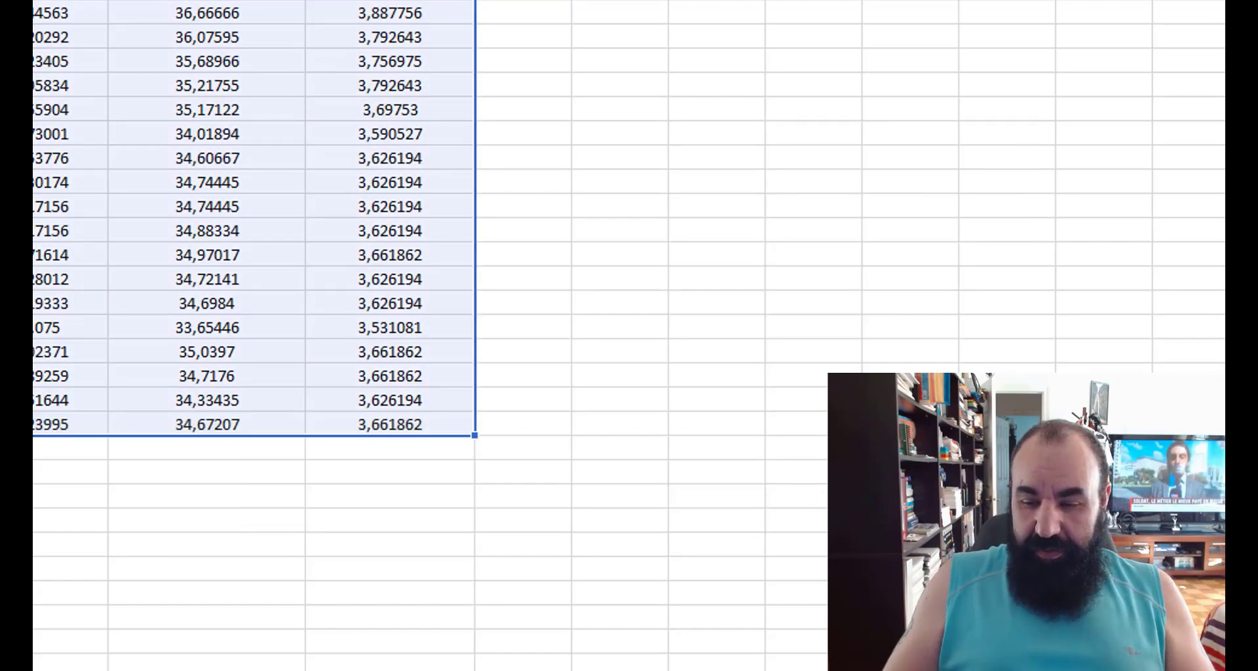
pyautogui.scroll(20, 629, 335)
pyautogui.scroll(20, 629, 336)
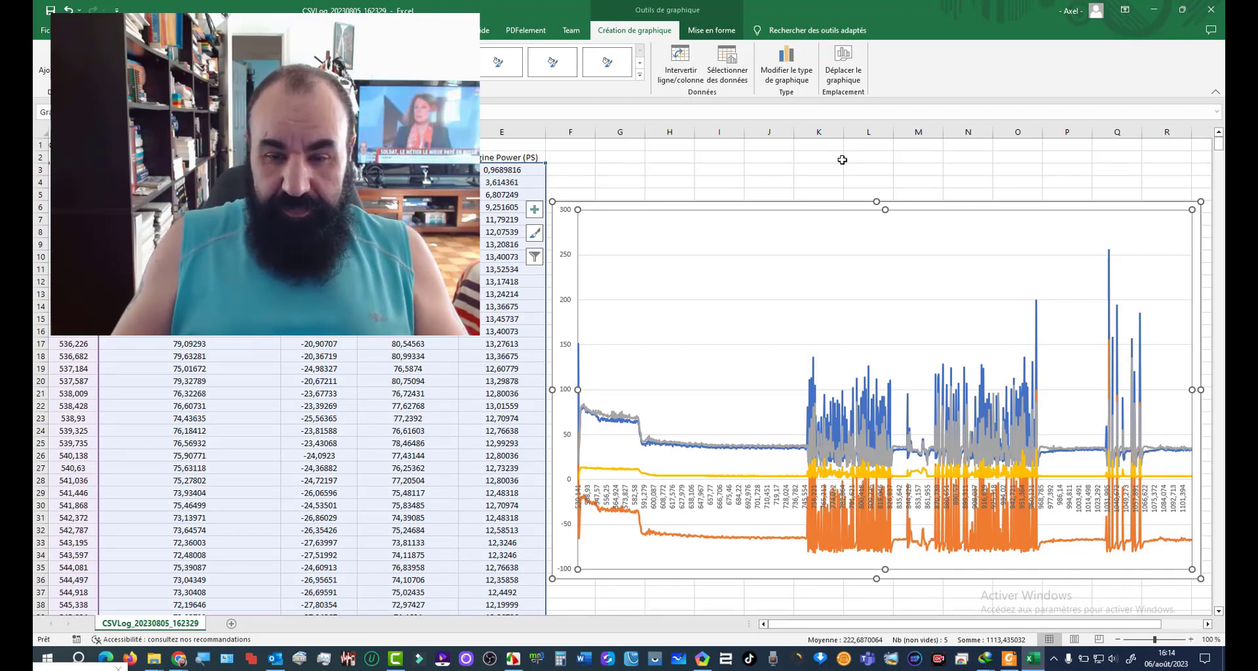
pyautogui.click(839, 160)
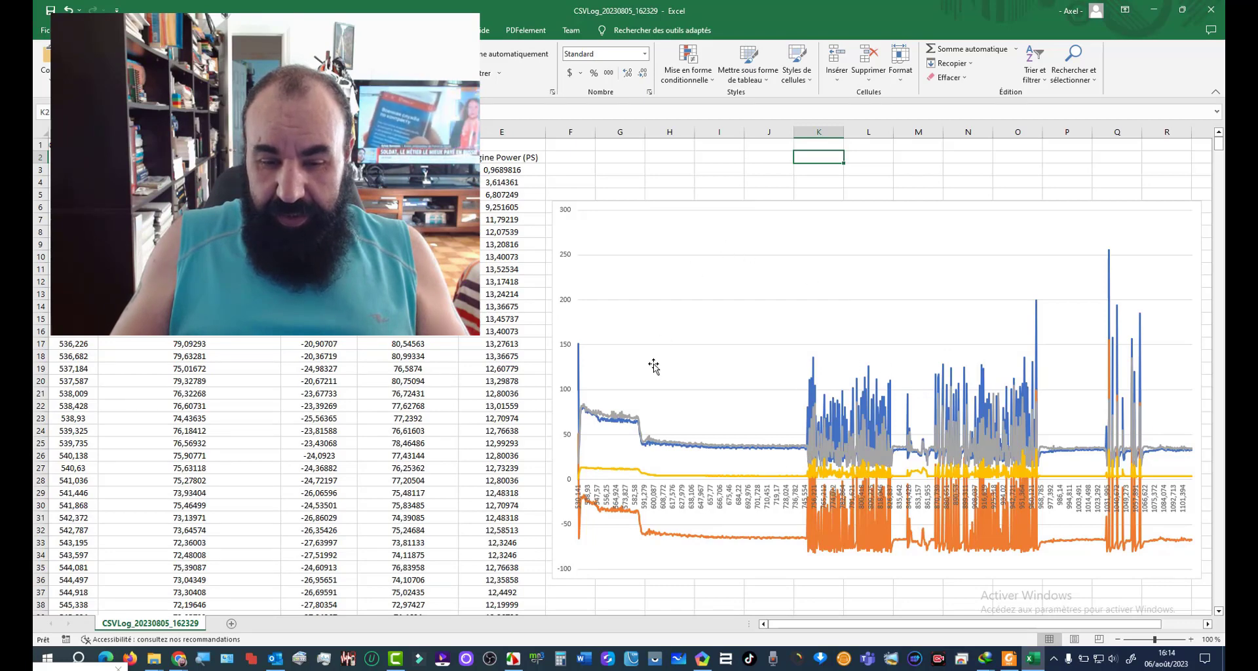
# - Select the chart and add a legend naming its four series beside the plot area
pyautogui.moveTo(578, 356)
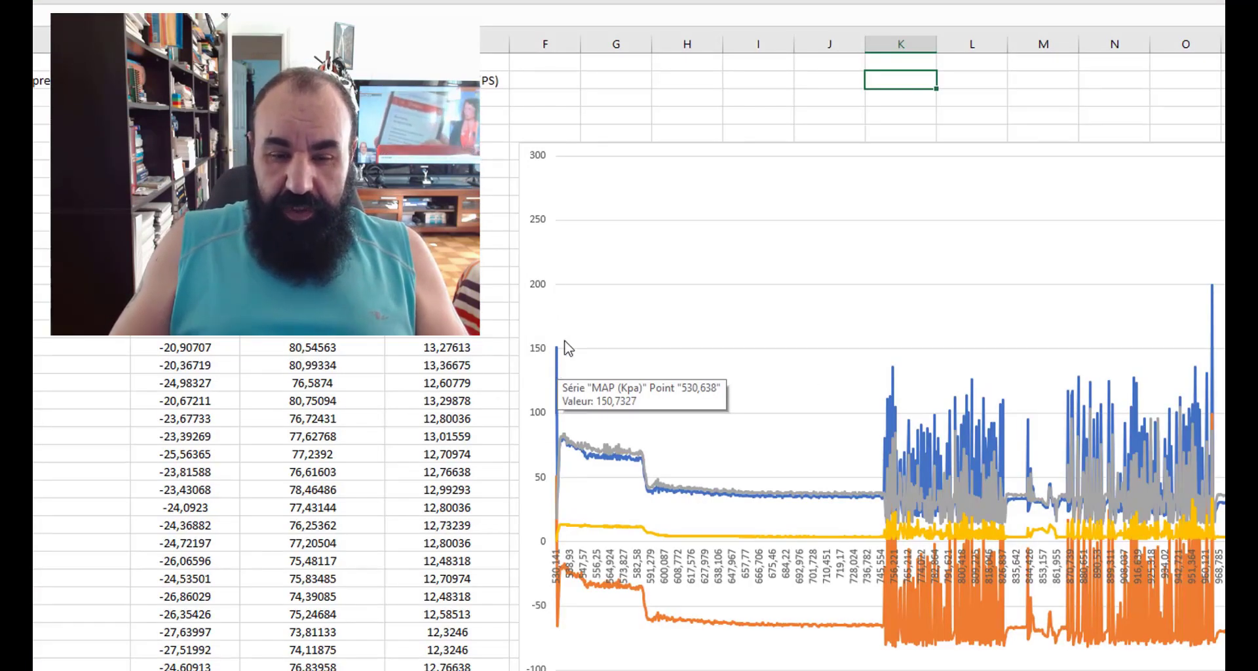
pyautogui.click(576, 168)
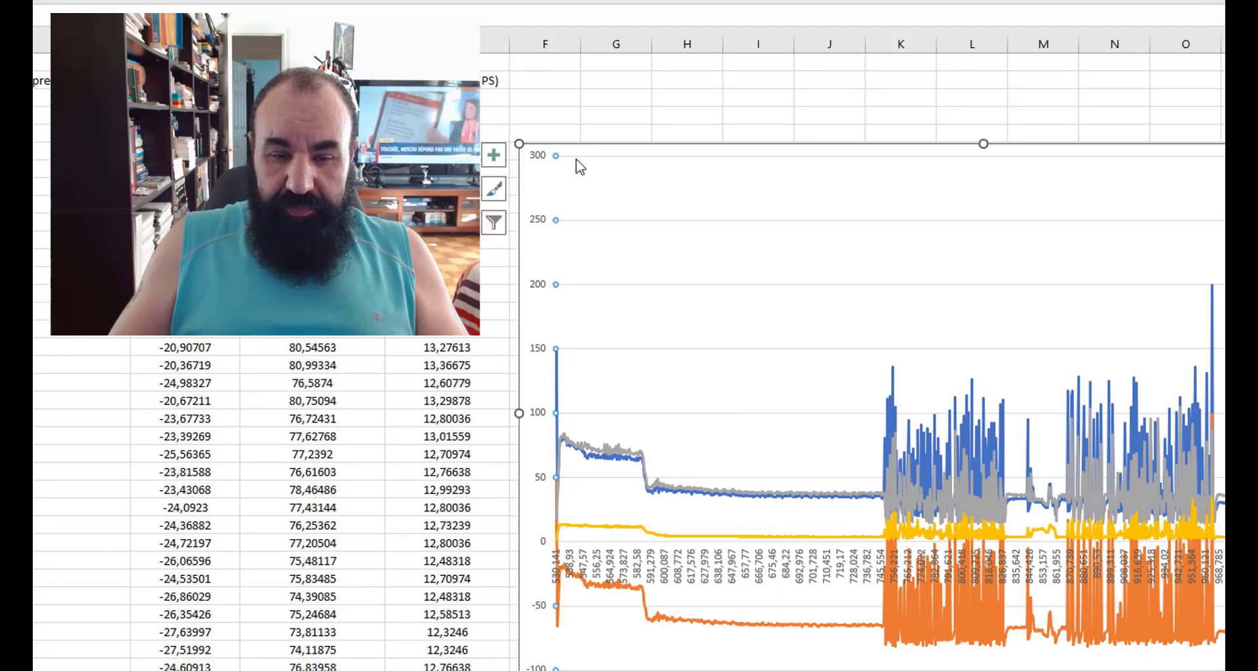
pyautogui.click(496, 158)
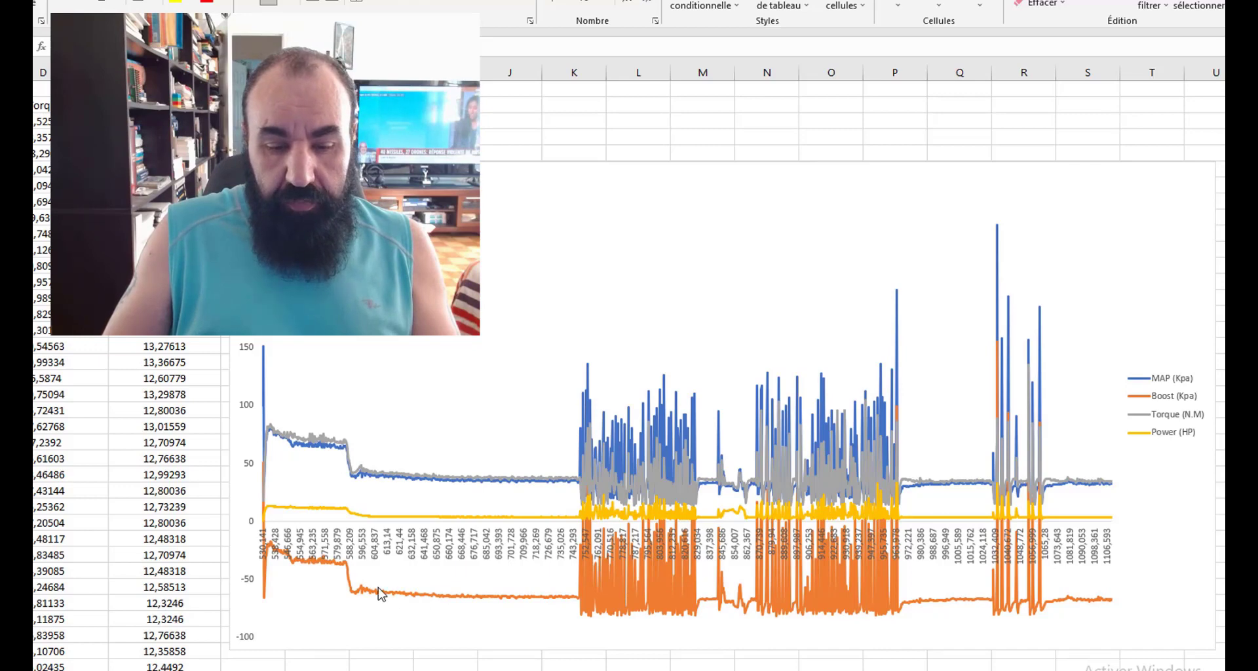
# - Examine individual points on the chart's lines, including the boost curve and the highest MAP peaks
pyautogui.moveTo(365, 593)
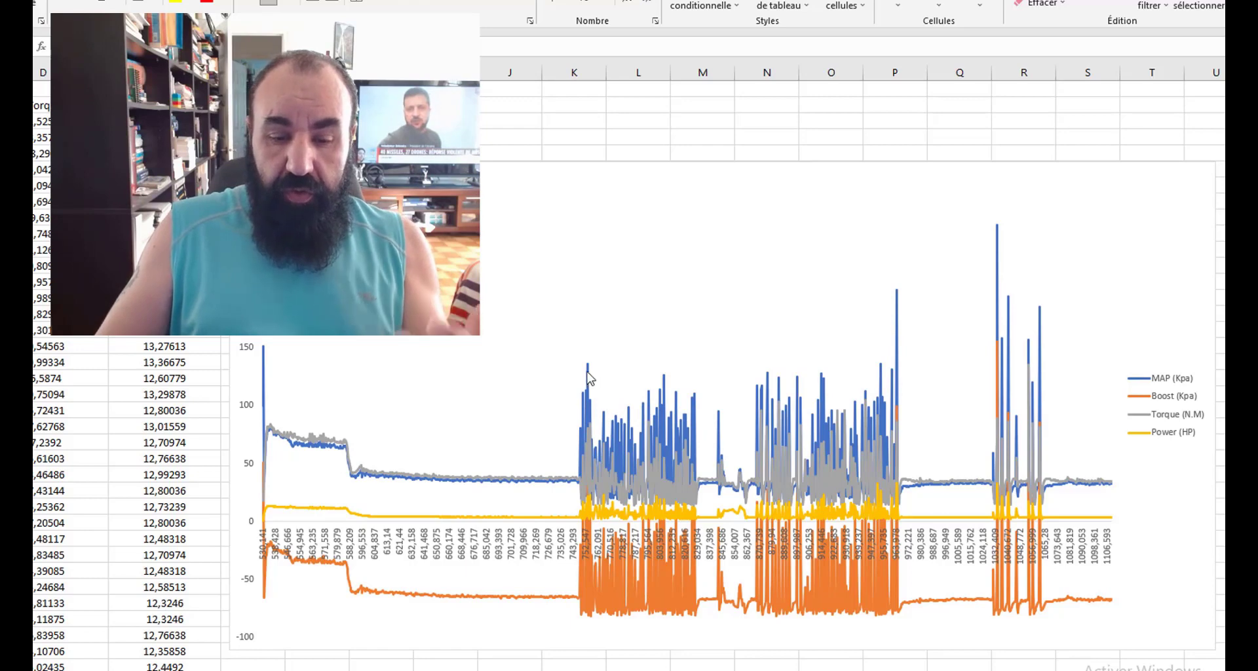
pyautogui.moveTo(593, 388)
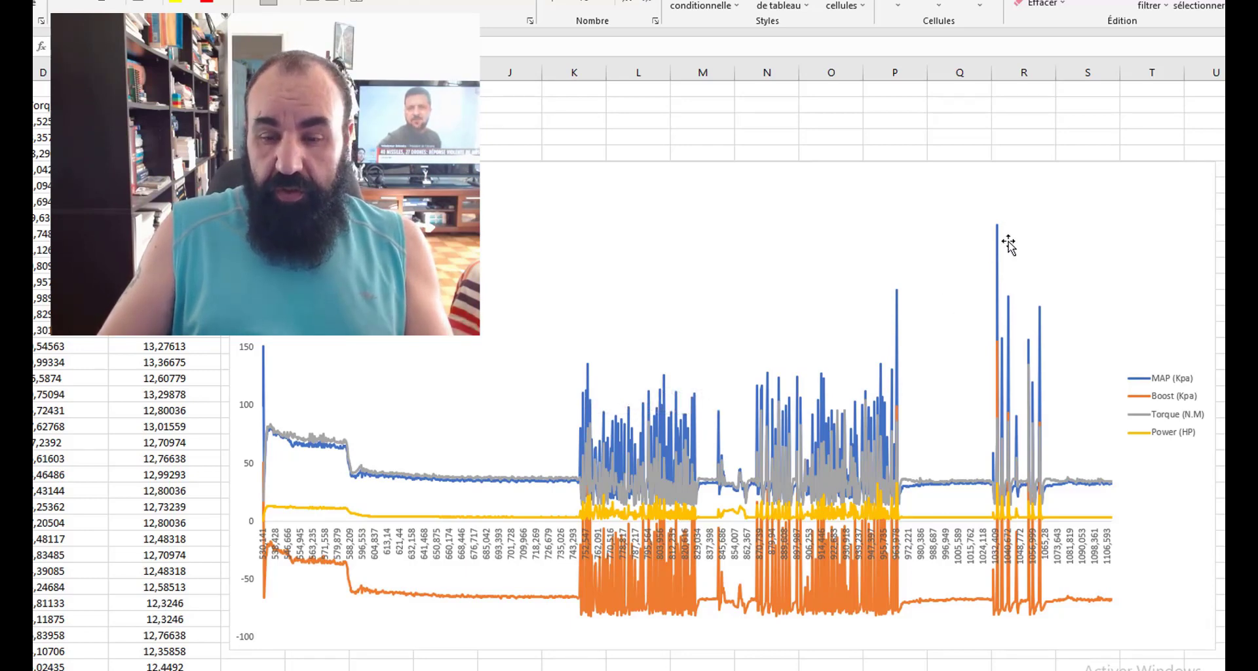
pyautogui.moveTo(997, 229)
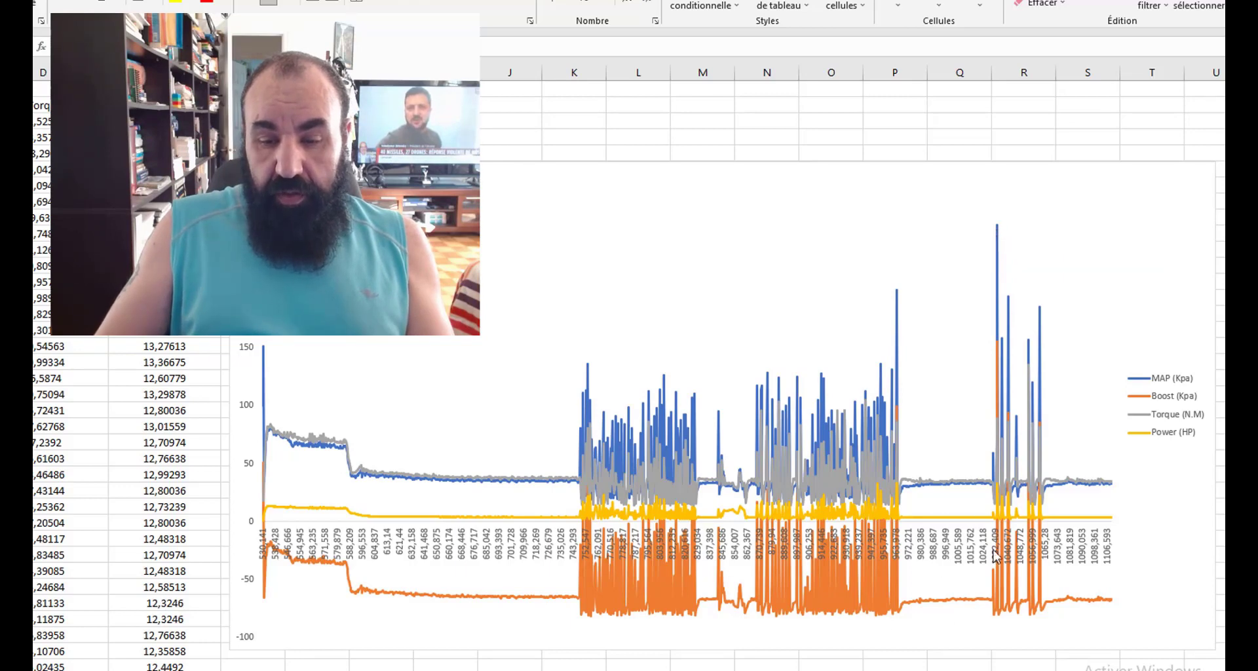
pyautogui.moveTo(999, 348)
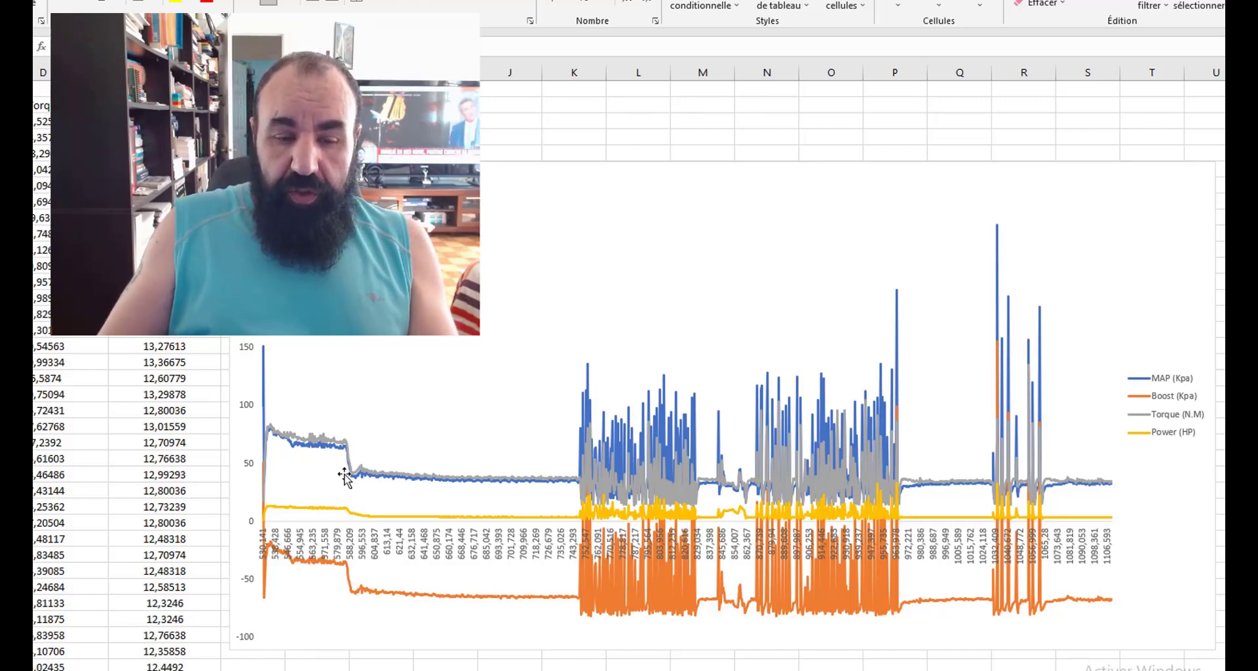
pyautogui.moveTo(375, 523)
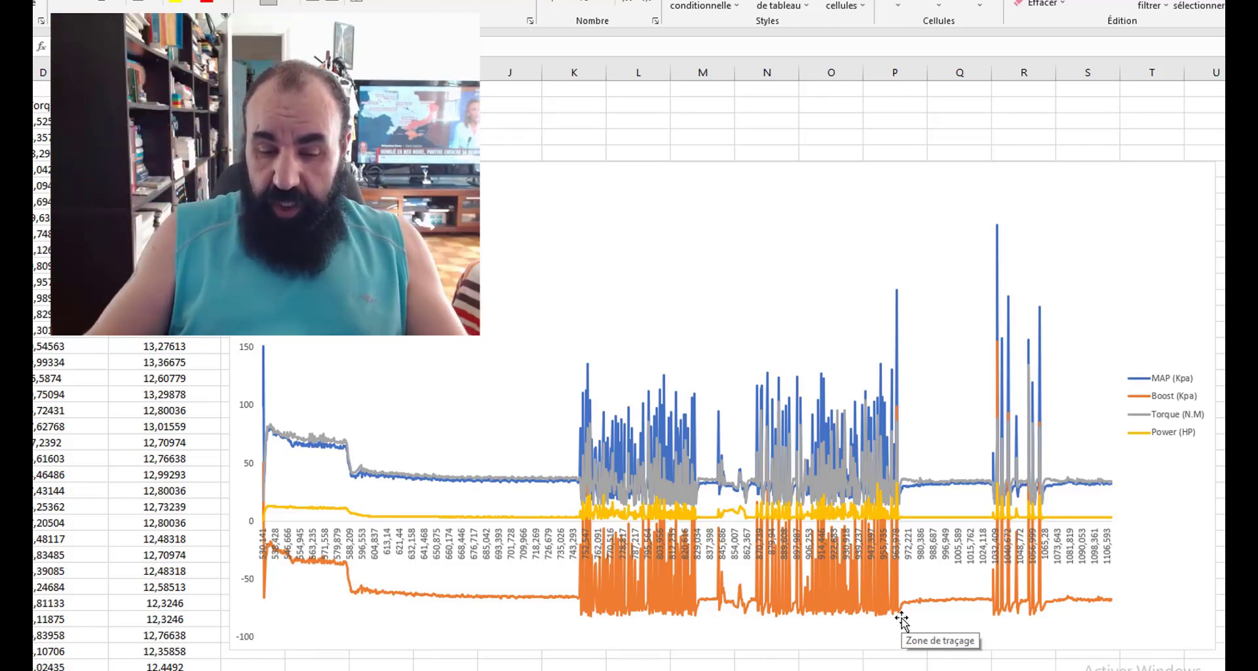
# - Set the chart area's width to 250 cm in the chart formatting options and close the formatting pane
pyautogui.click(557, 550)
pyautogui.rightClick(556, 548)
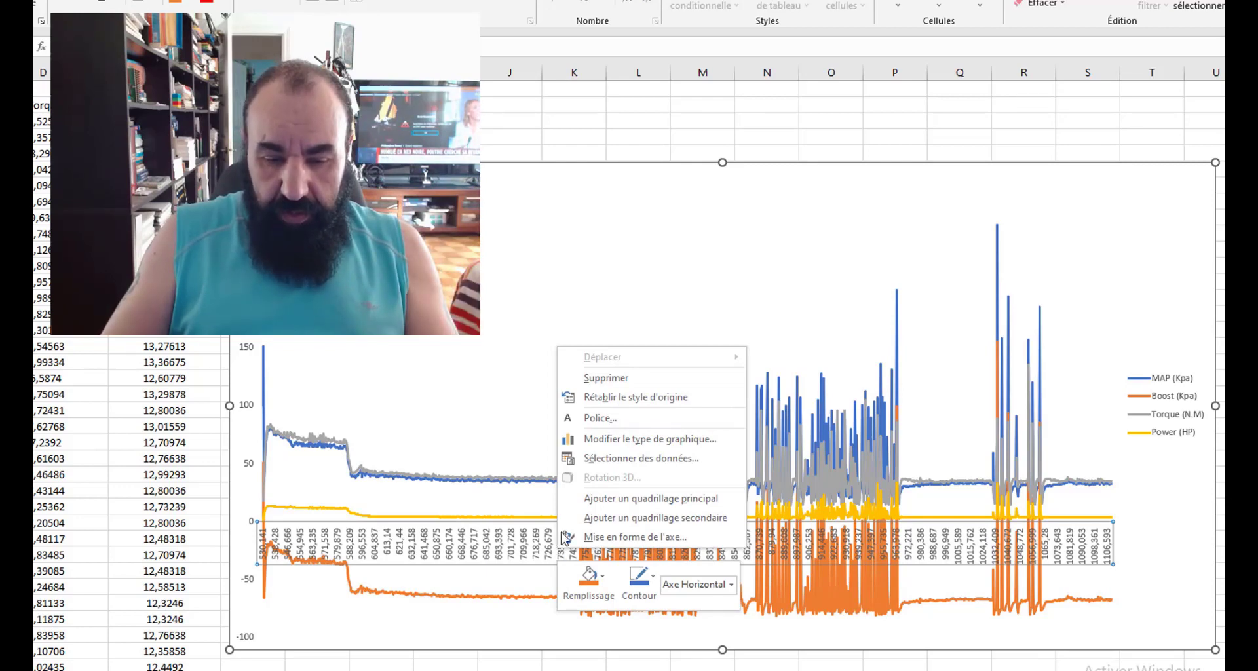
pyautogui.click(605, 539)
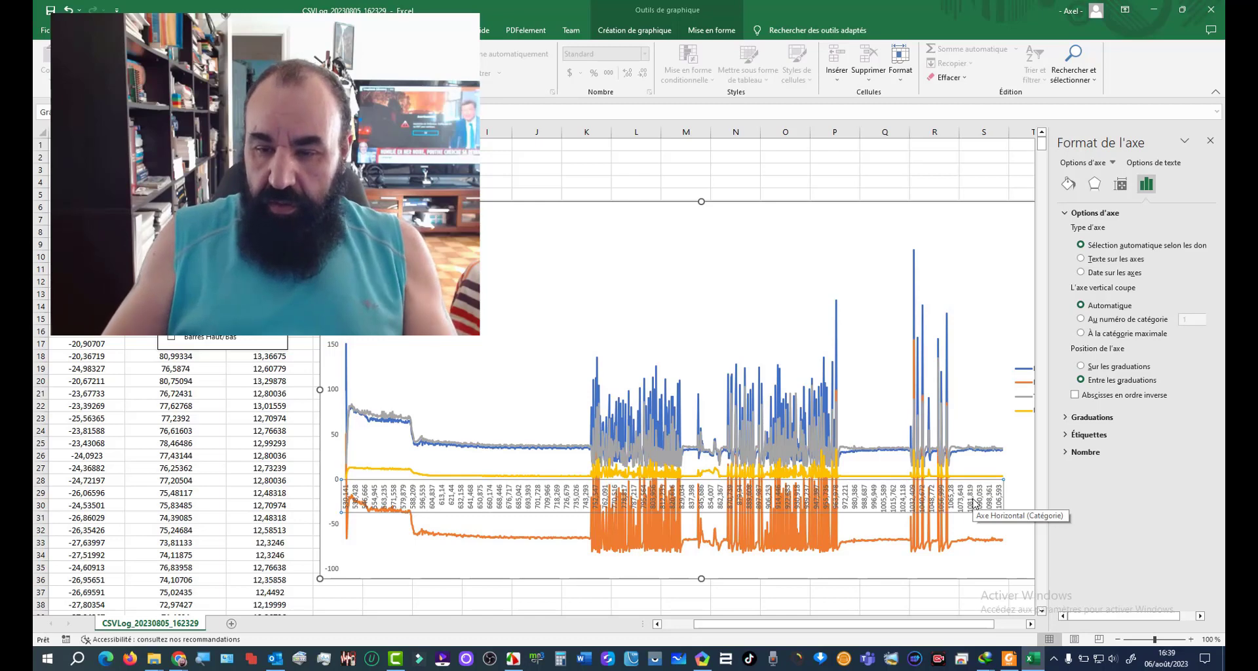
pyautogui.click(1112, 163)
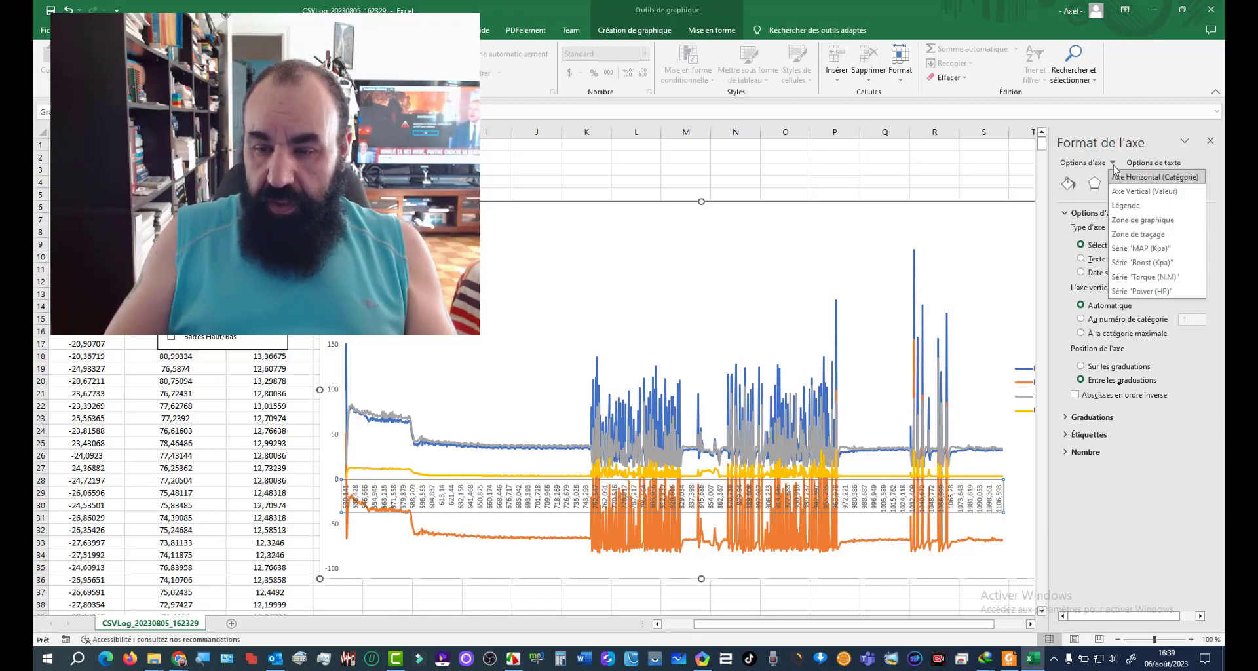
pyautogui.click(1139, 220)
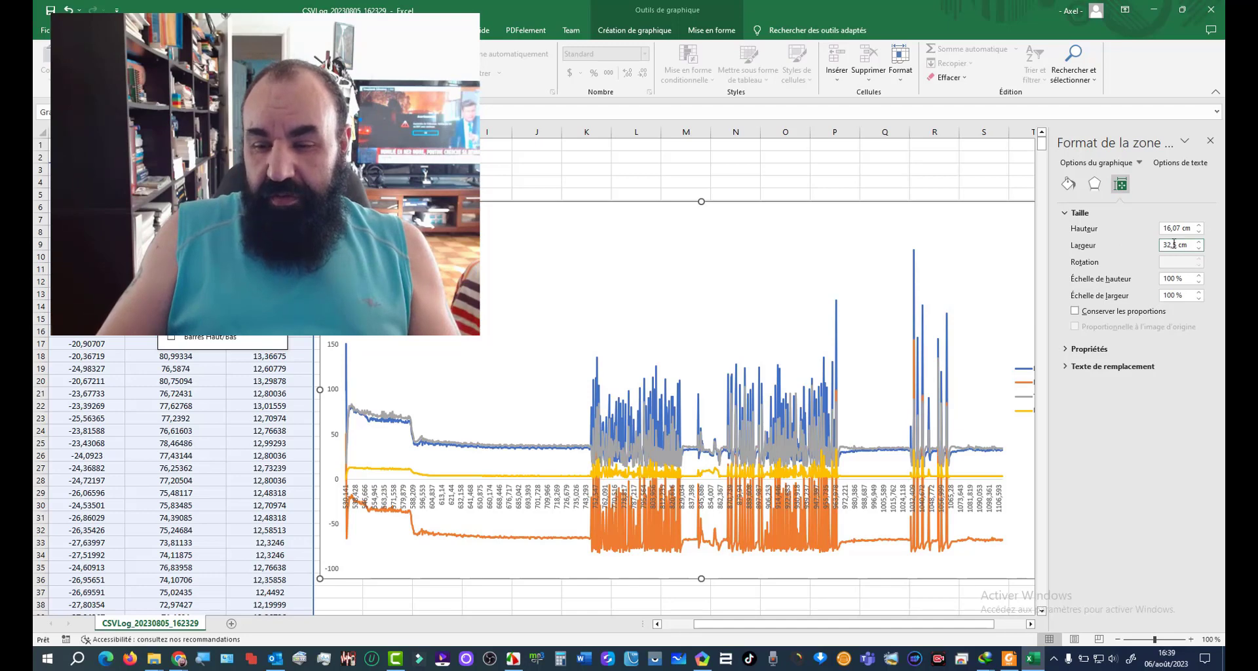
pyautogui.click(1151, 244)
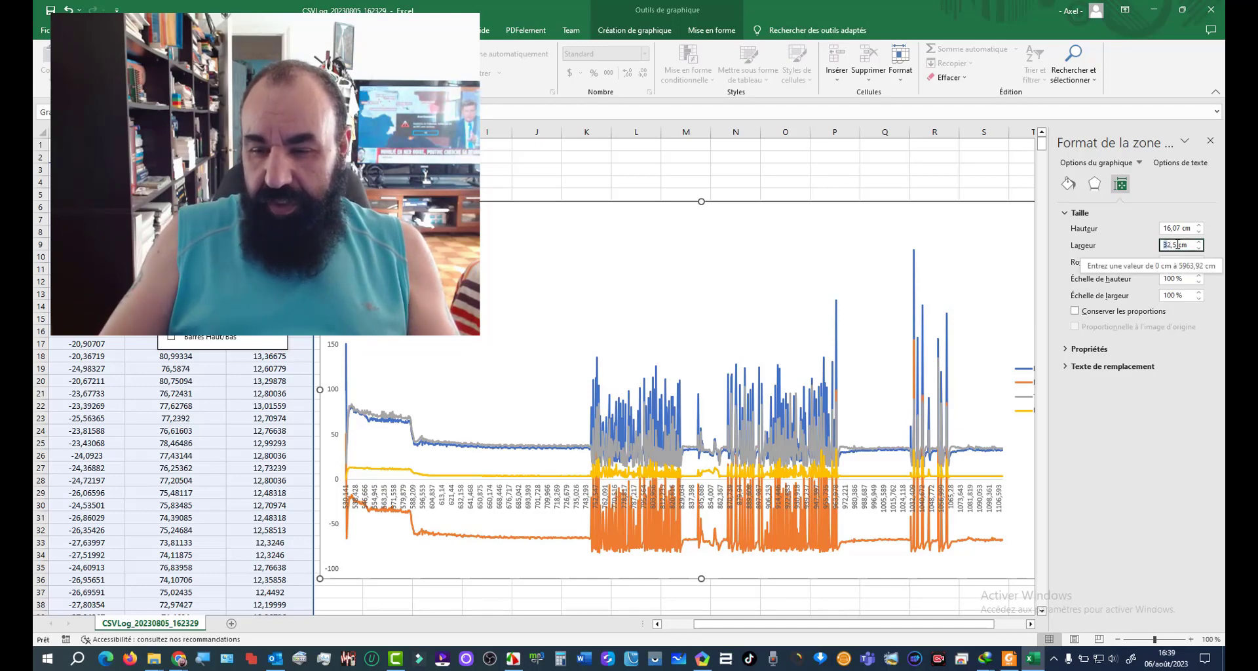
pyautogui.moveTo(1177, 245); pyautogui.dragTo(1161, 245)
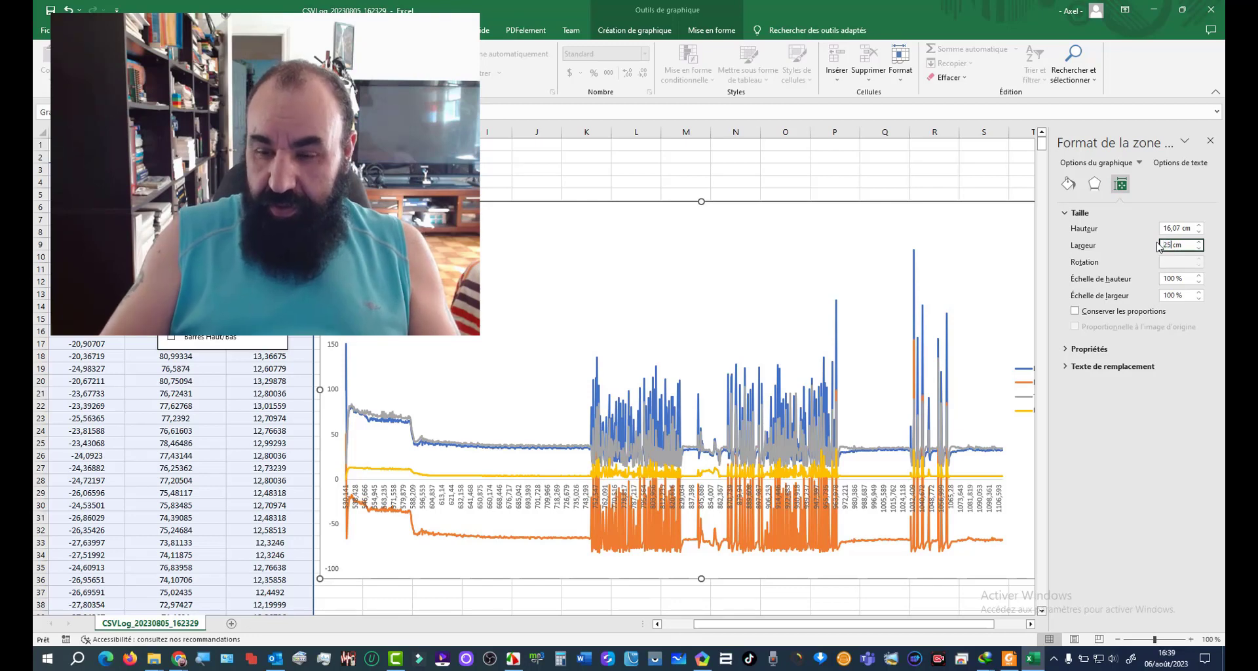
pyautogui.write('250')
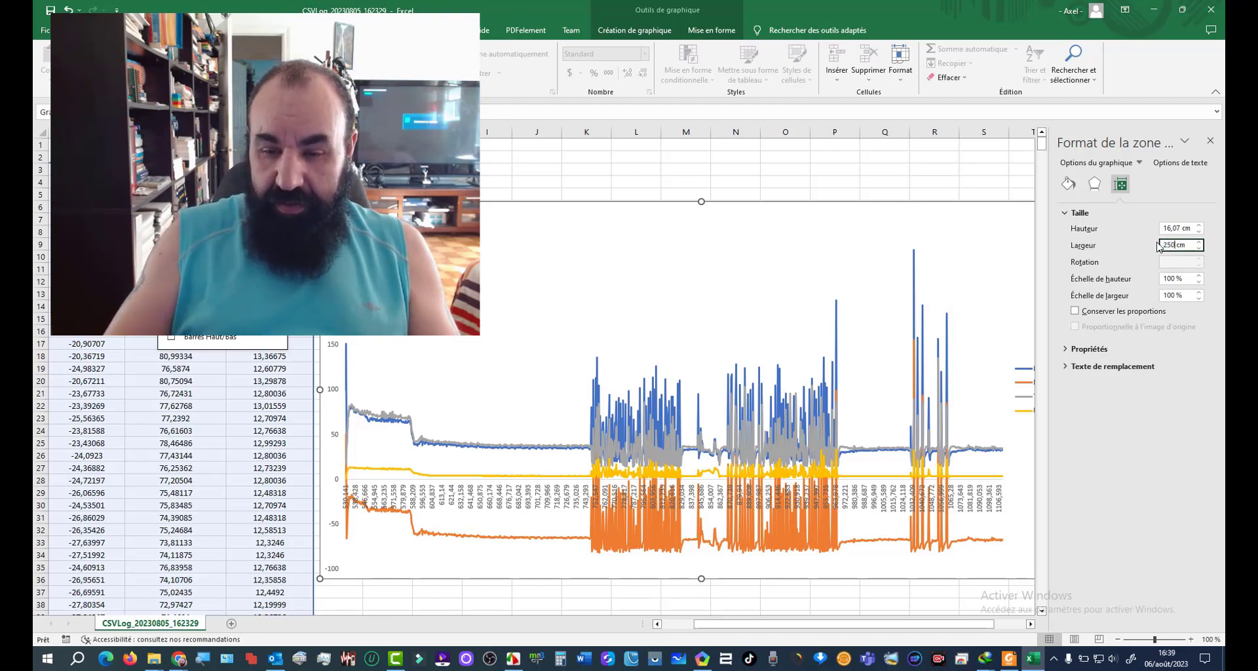
pyautogui.press('Return')
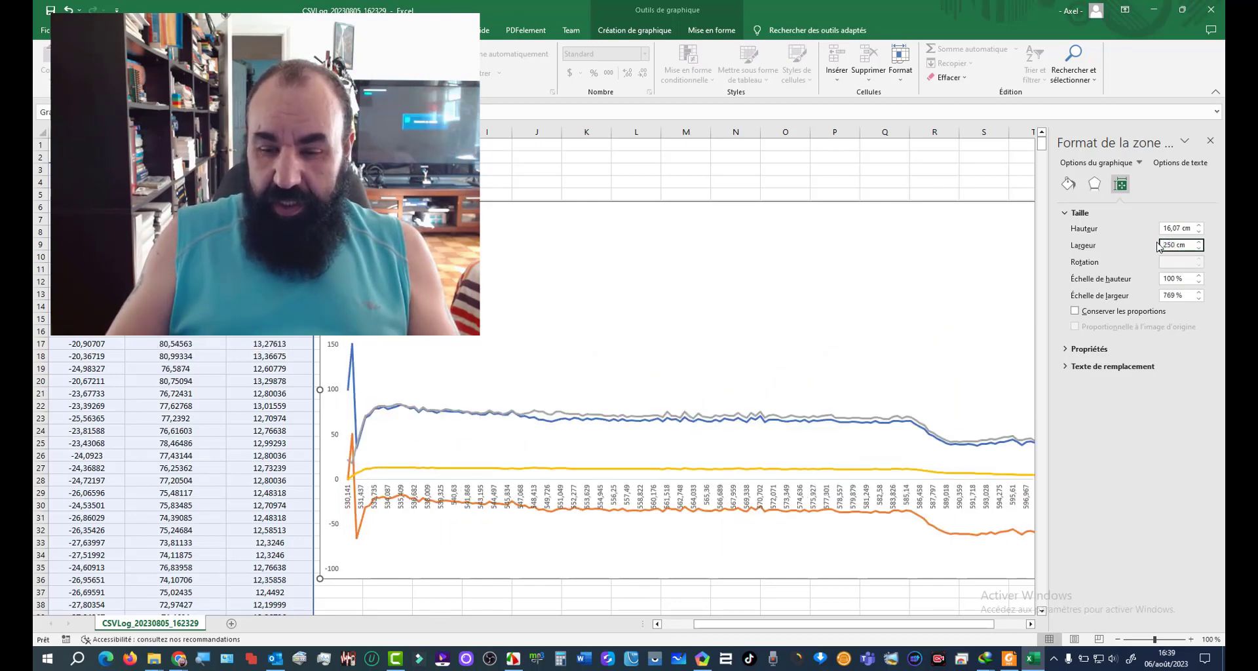
pyautogui.click(1211, 142)
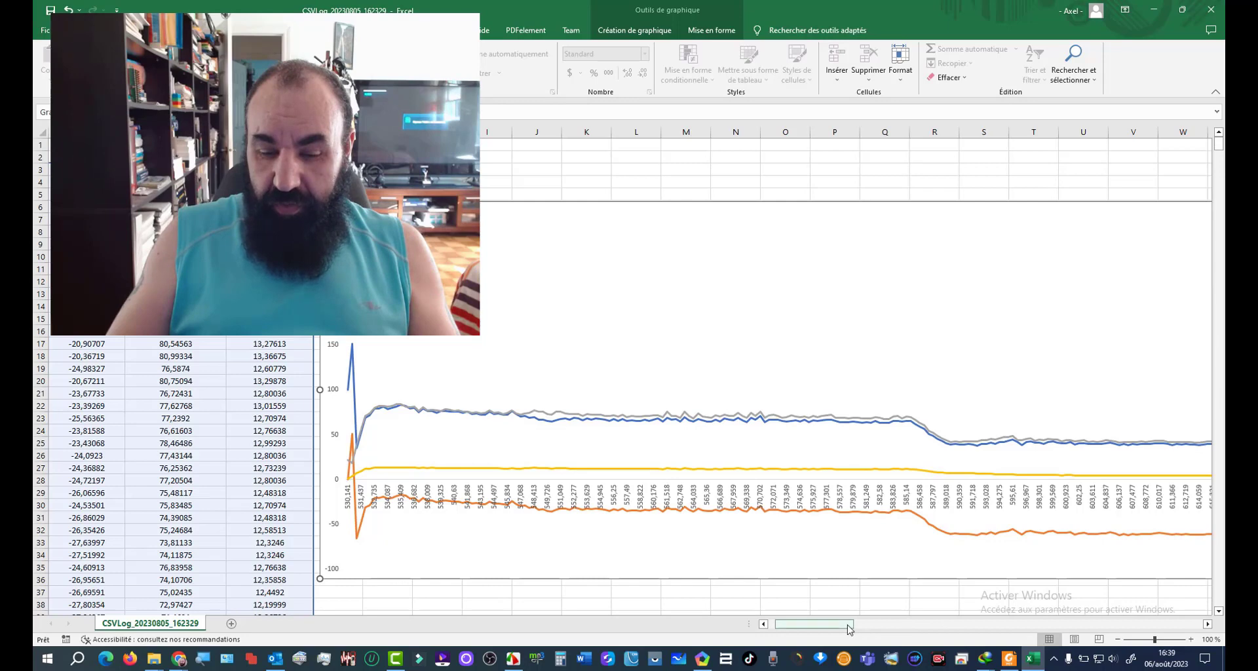
# - Examine the widened chart's first cluster of peaks, comparing boost, power, torque and MAP at the peak near time 806
pyautogui.moveTo(841, 629); pyautogui.dragTo(964, 617)
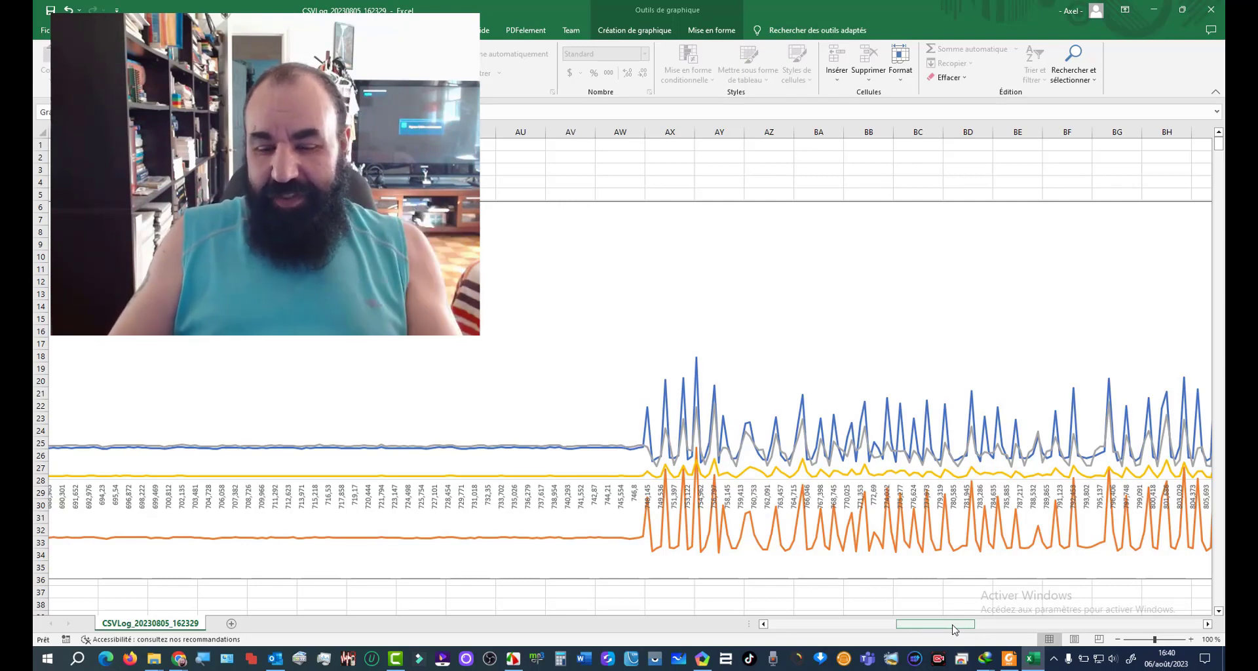
pyautogui.moveTo(954, 629); pyautogui.dragTo(981, 629)
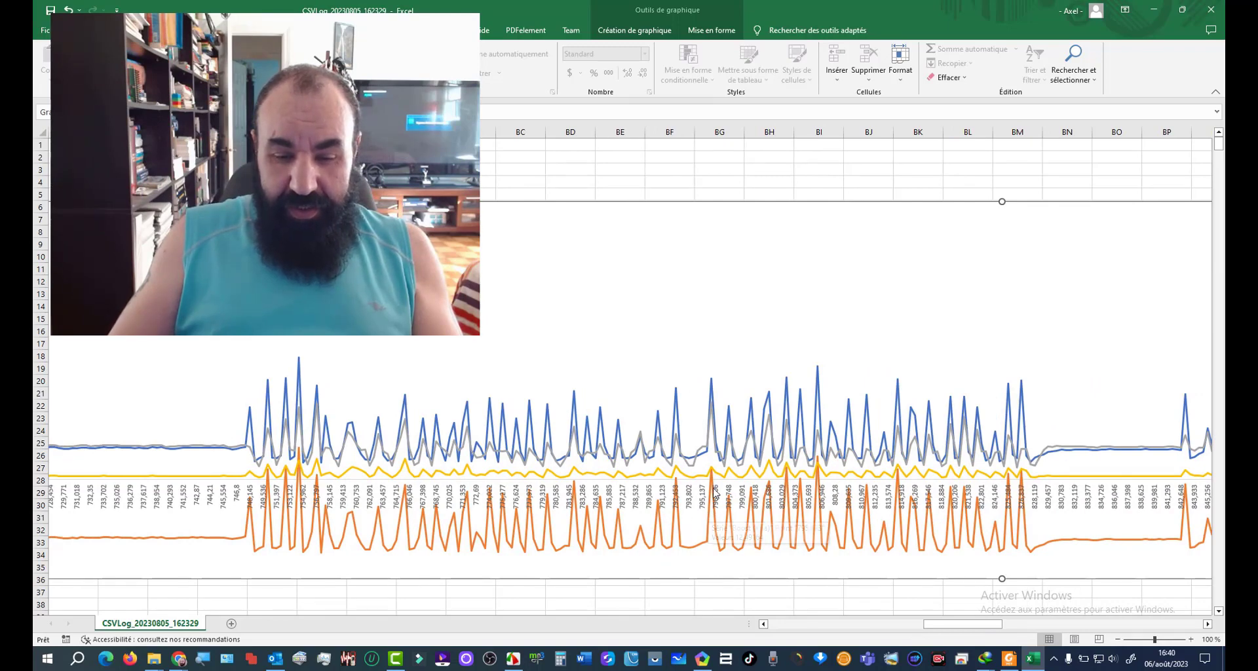
pyautogui.moveTo(714, 475)
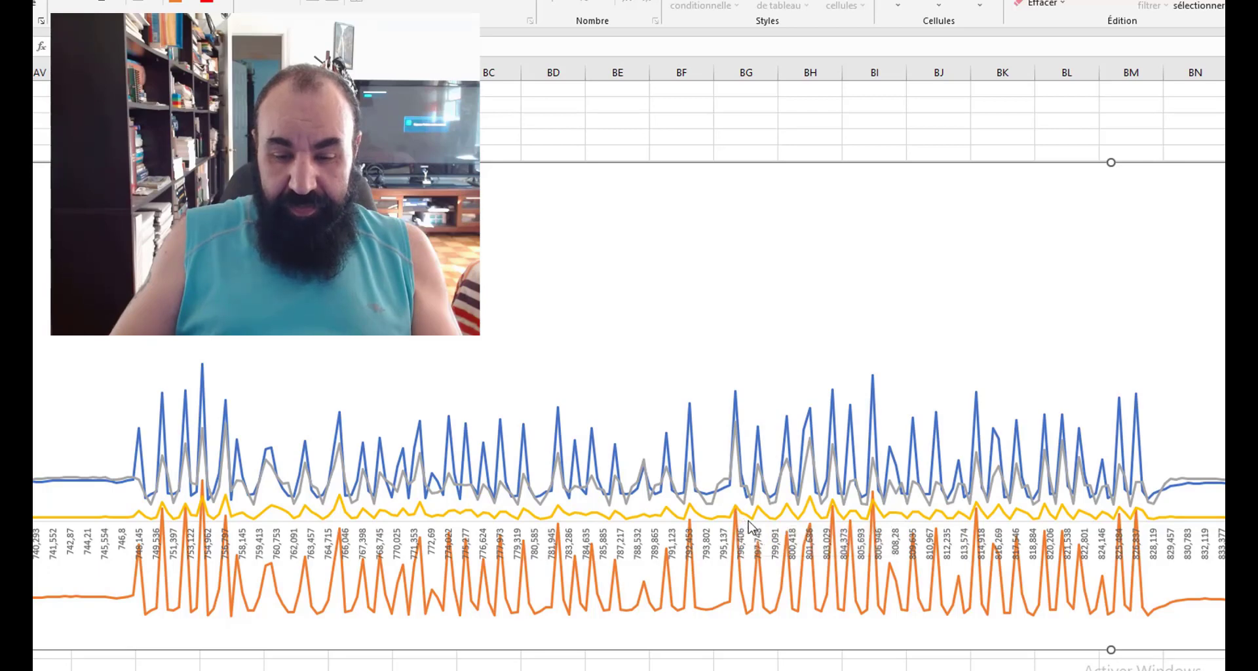
pyautogui.moveTo(754, 525)
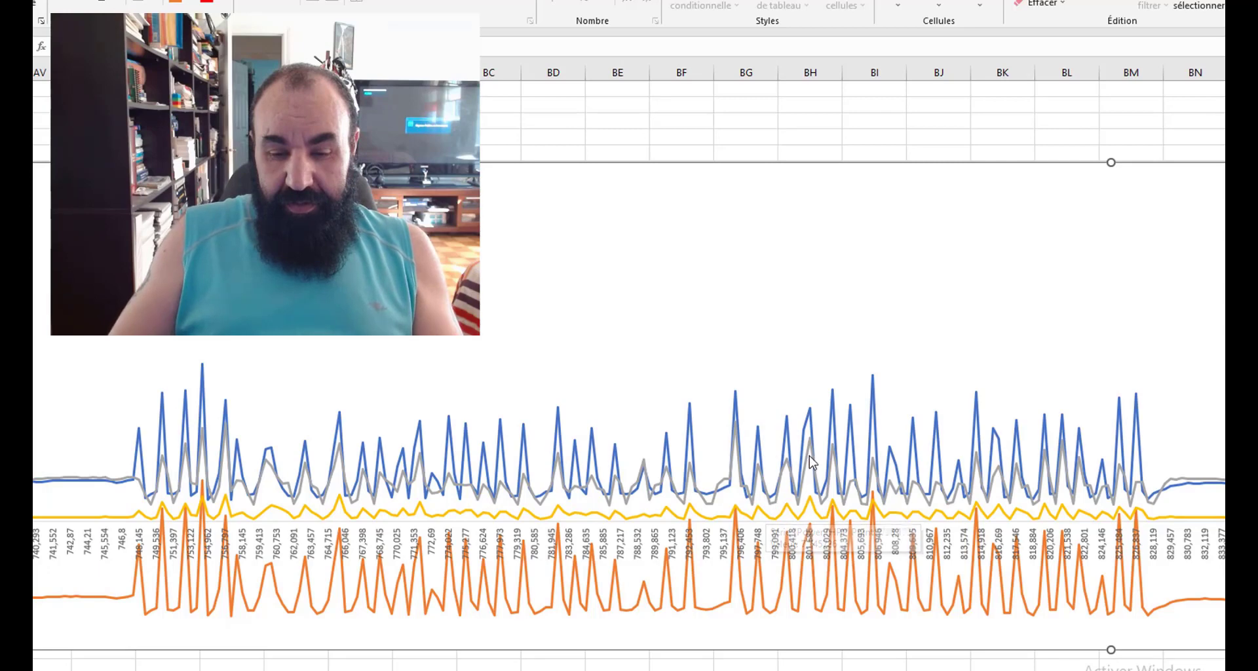
pyautogui.moveTo(810, 504)
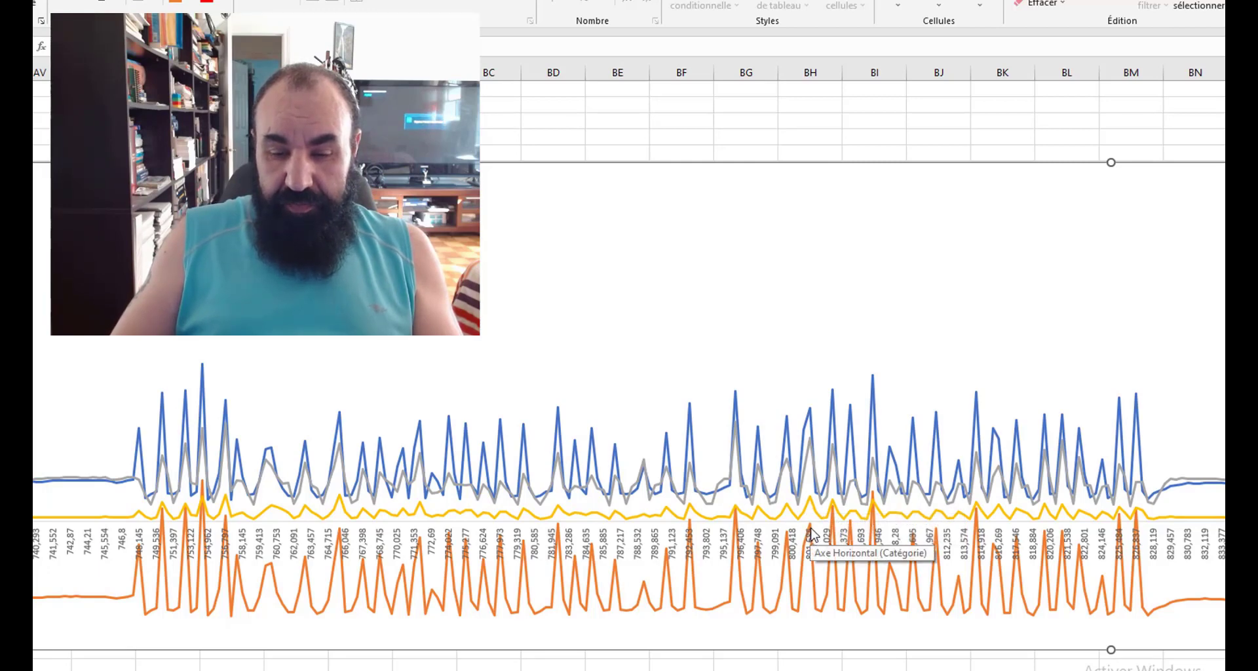
pyautogui.moveTo(811, 532)
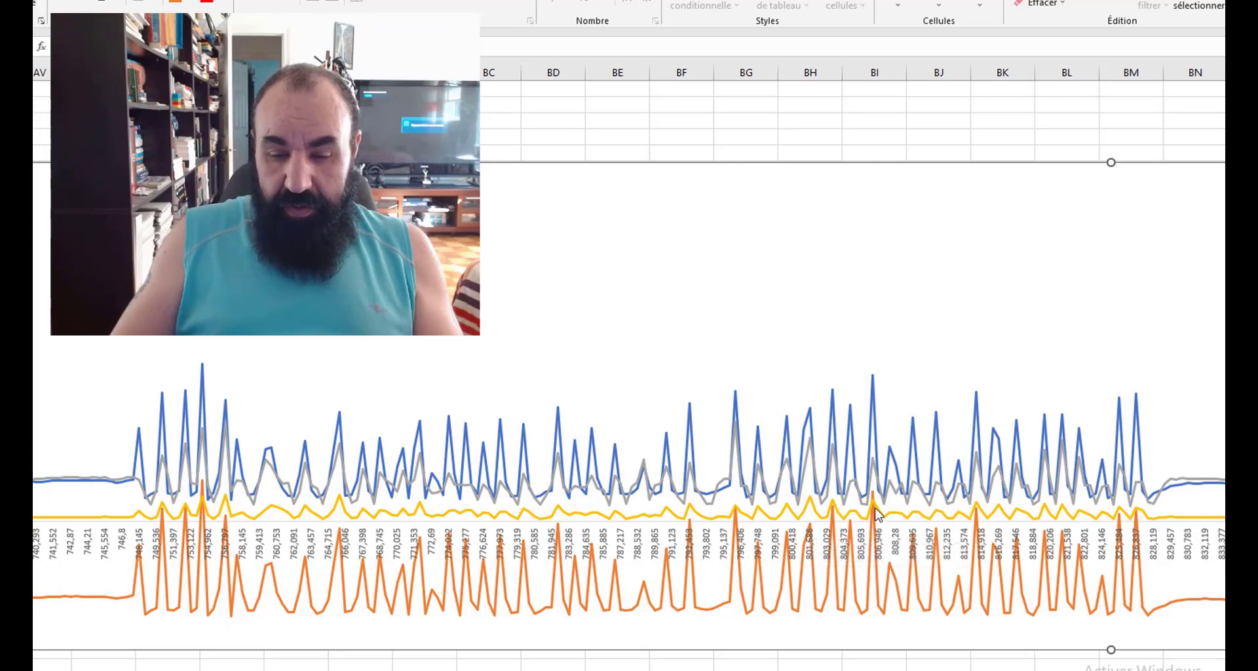
pyautogui.moveTo(875, 499)
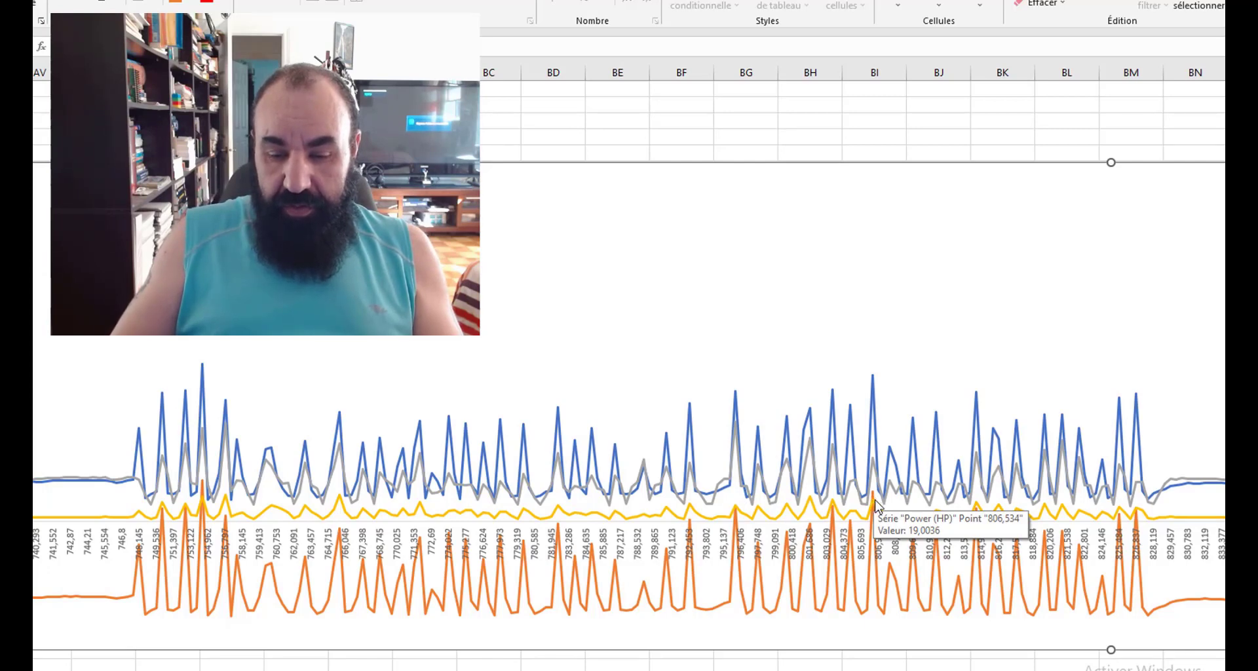
pyautogui.click(874, 494)
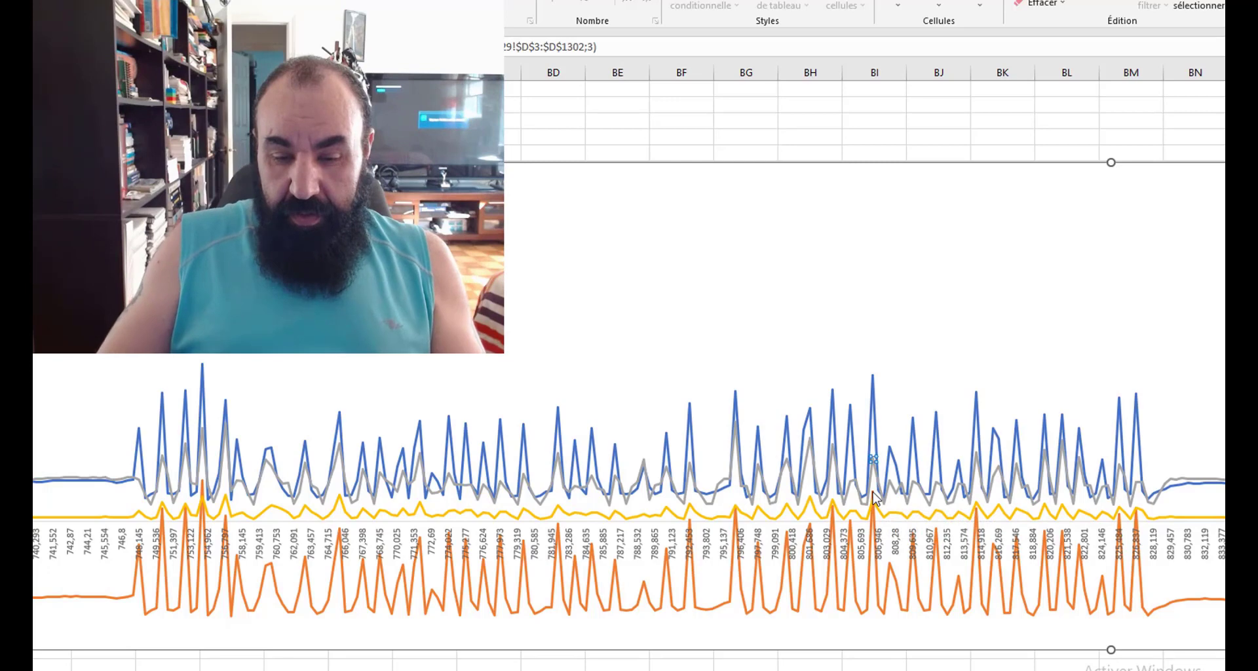
pyautogui.moveTo(875, 500)
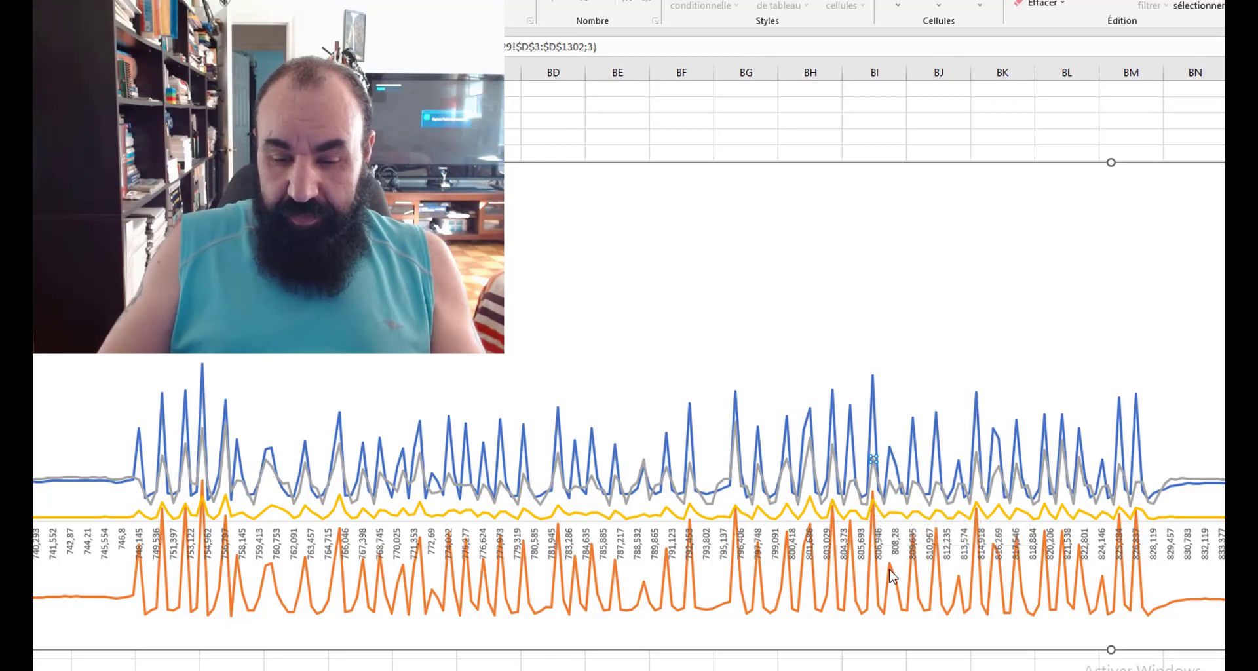
pyautogui.moveTo(892, 574)
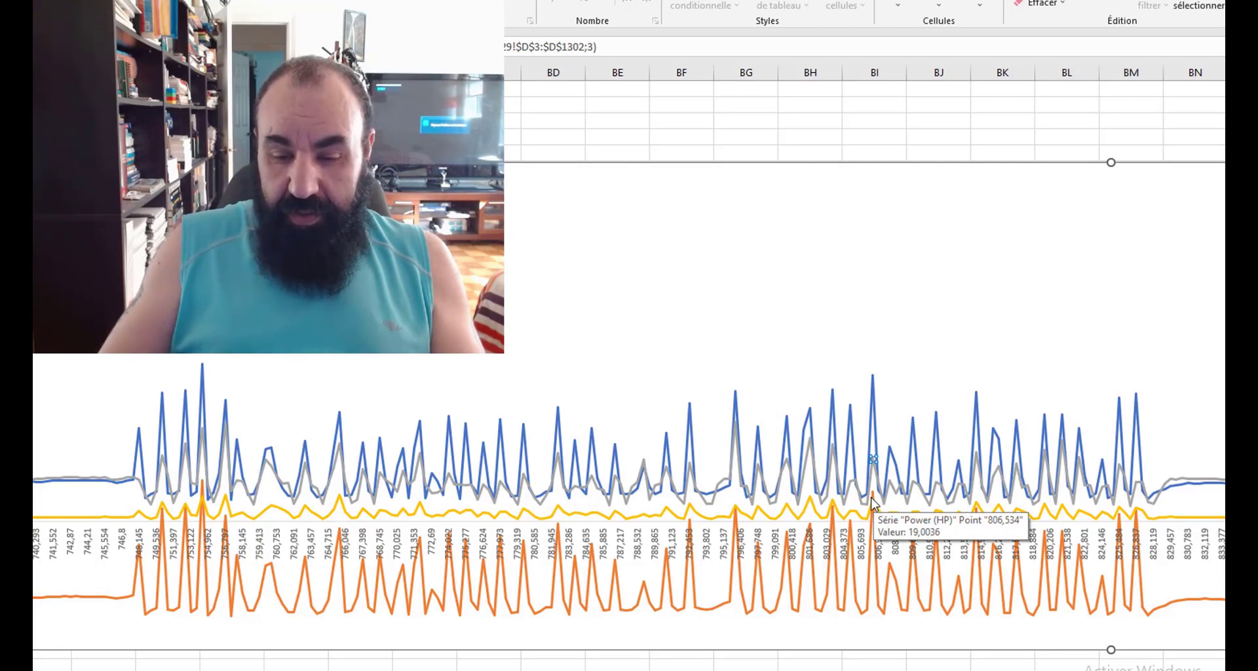
pyautogui.moveTo(875, 460)
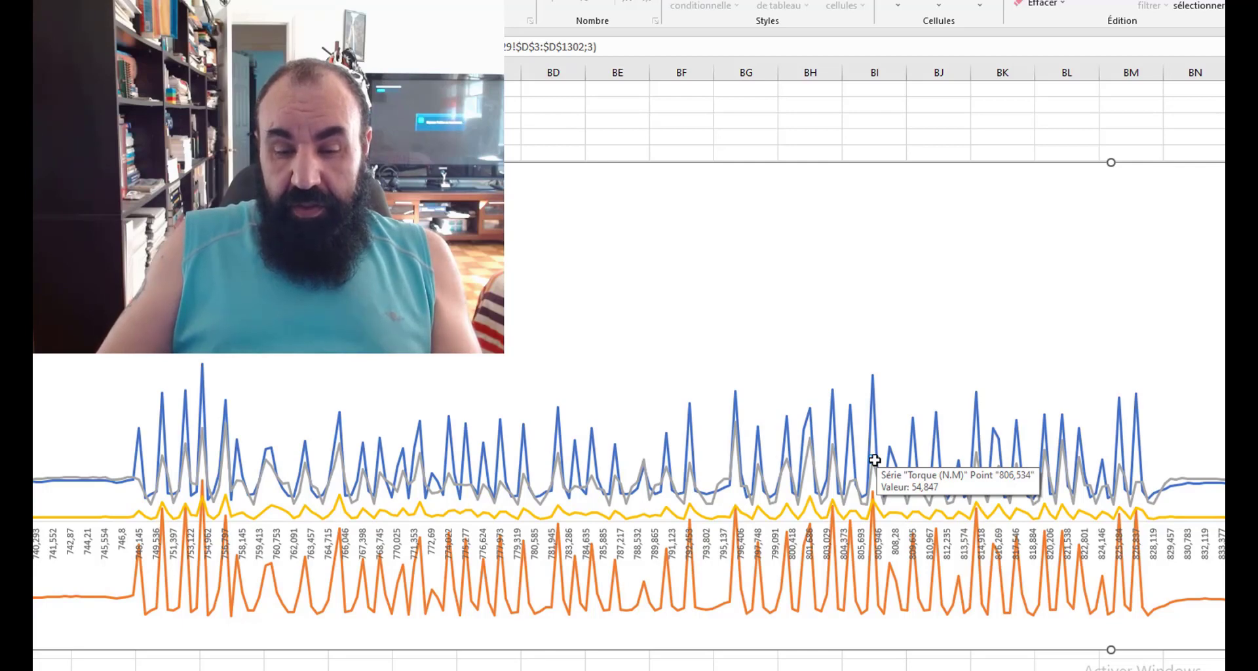
pyautogui.moveTo(875, 383)
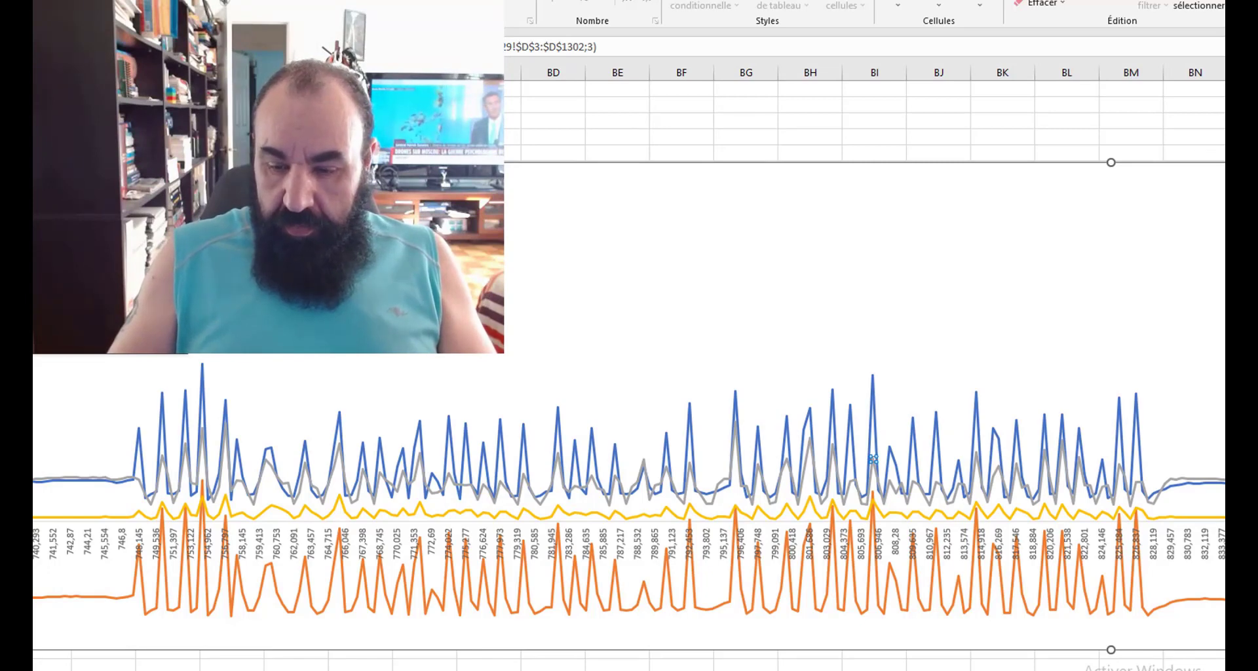
# - Follow the curves along the time axis and examine the boost and MAP values at the tall peak near time 964
pyautogui.hscroll(-1, 629, 406)
pyautogui.hscroll(5, 629, 406)
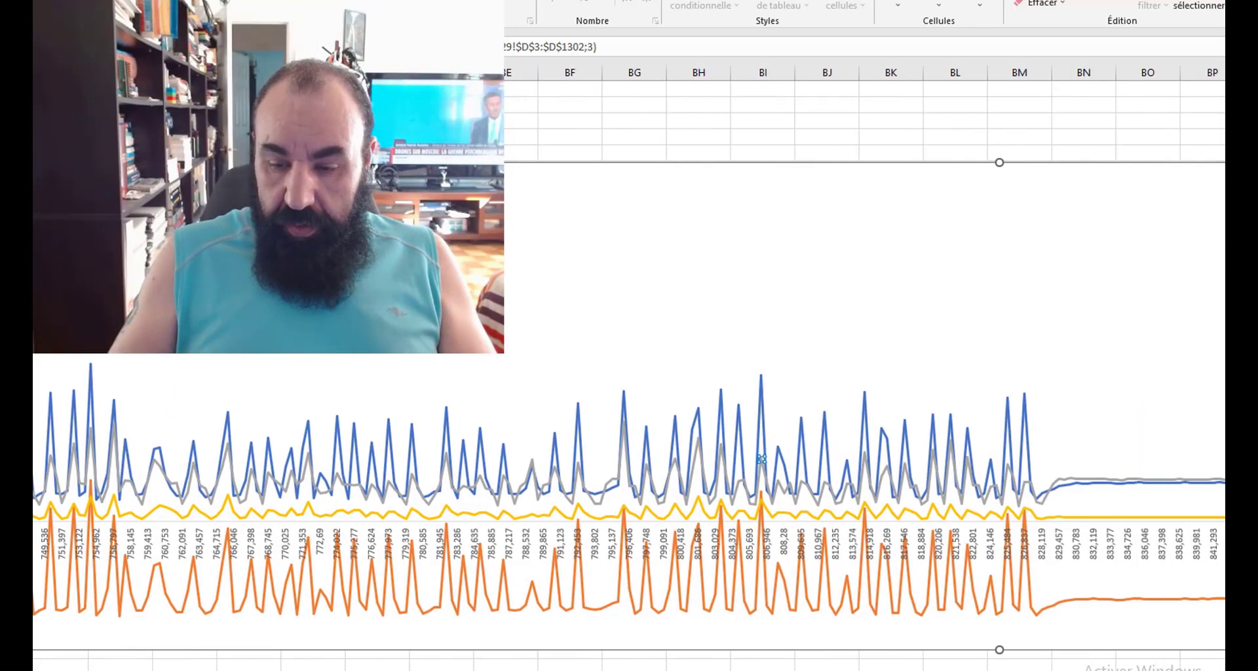
pyautogui.hscroll(4, 629, 407)
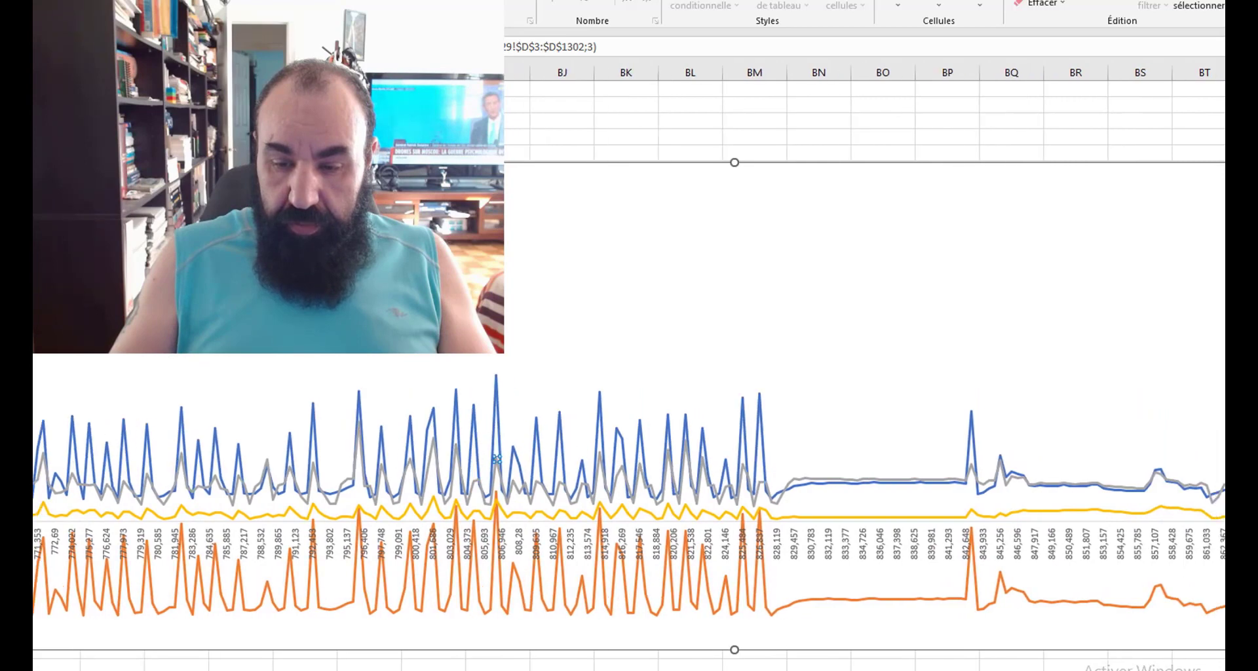
pyautogui.hscroll(4, 629, 406)
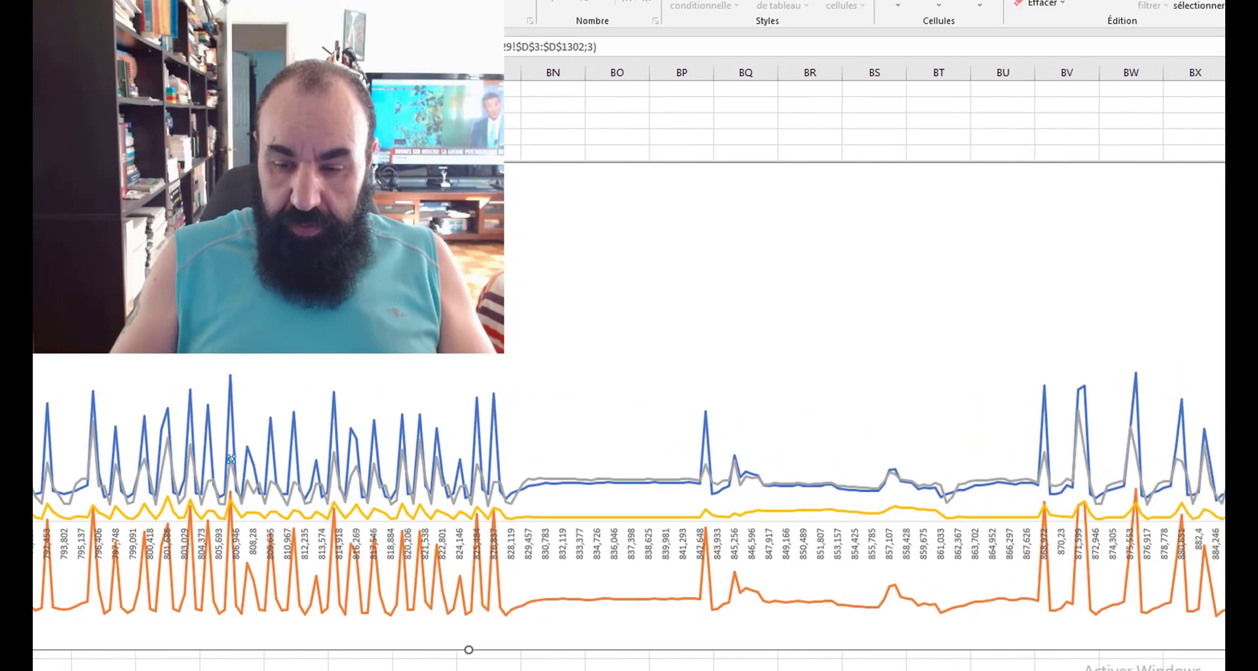
pyautogui.hscroll(1, 629, 406)
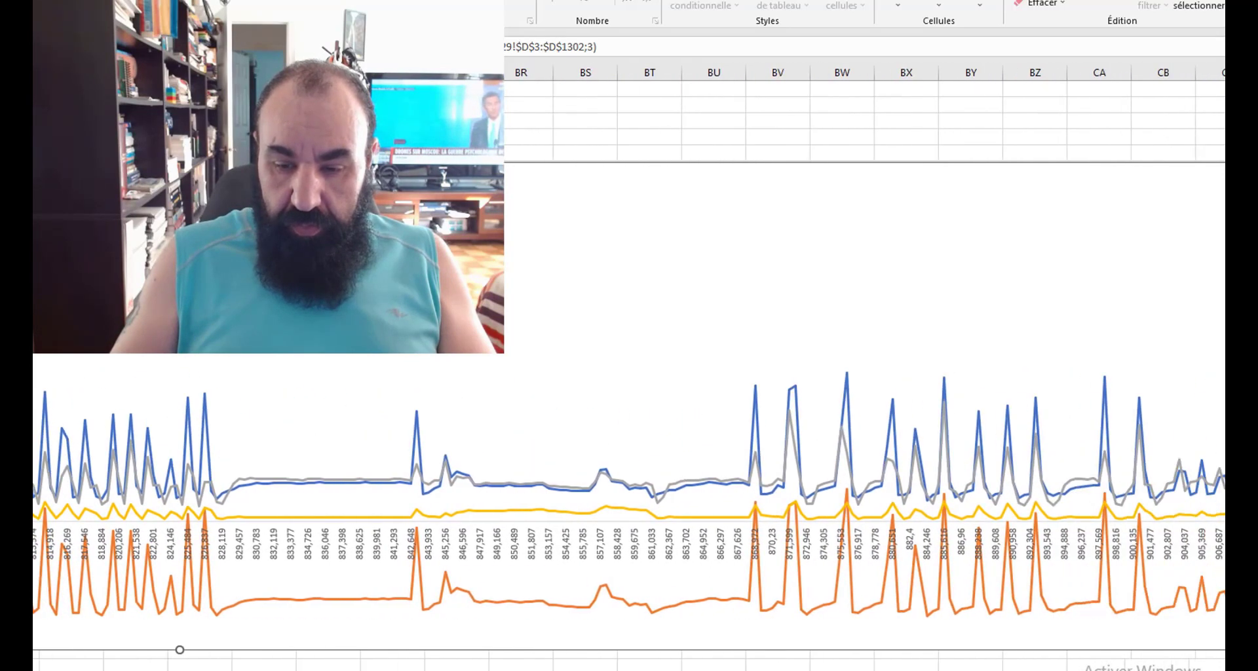
pyautogui.hscroll(5, 629, 407)
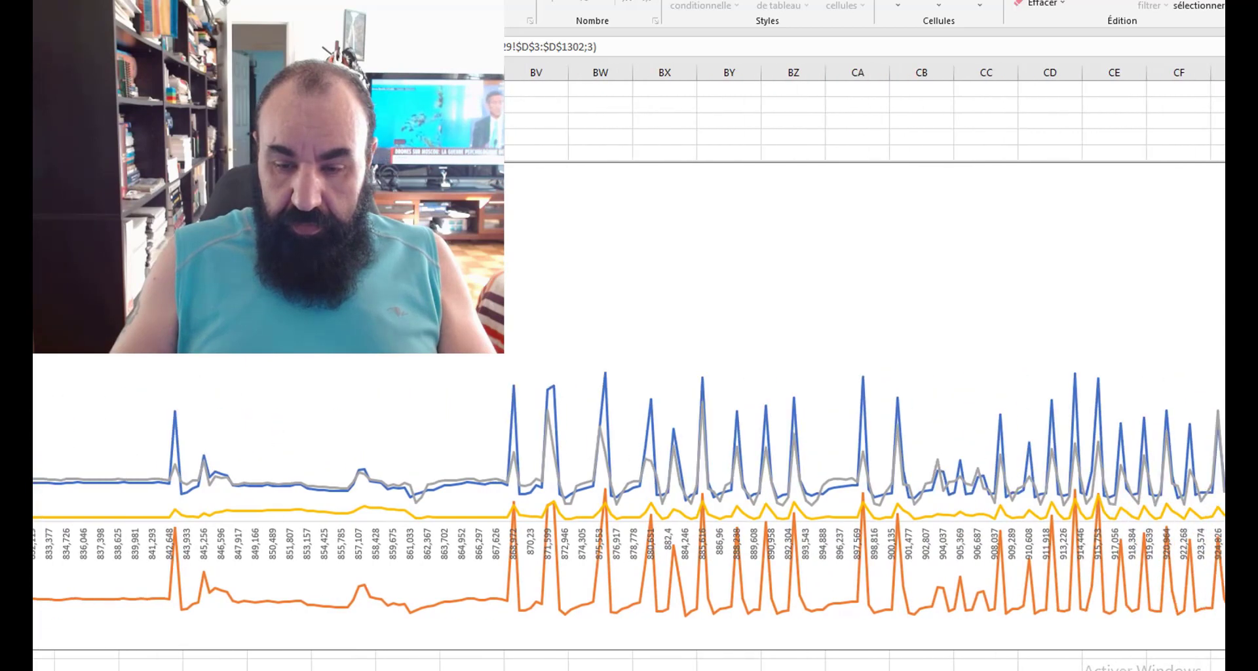
pyautogui.hscroll(1, 629, 407)
pyautogui.hscroll(5, 629, 367)
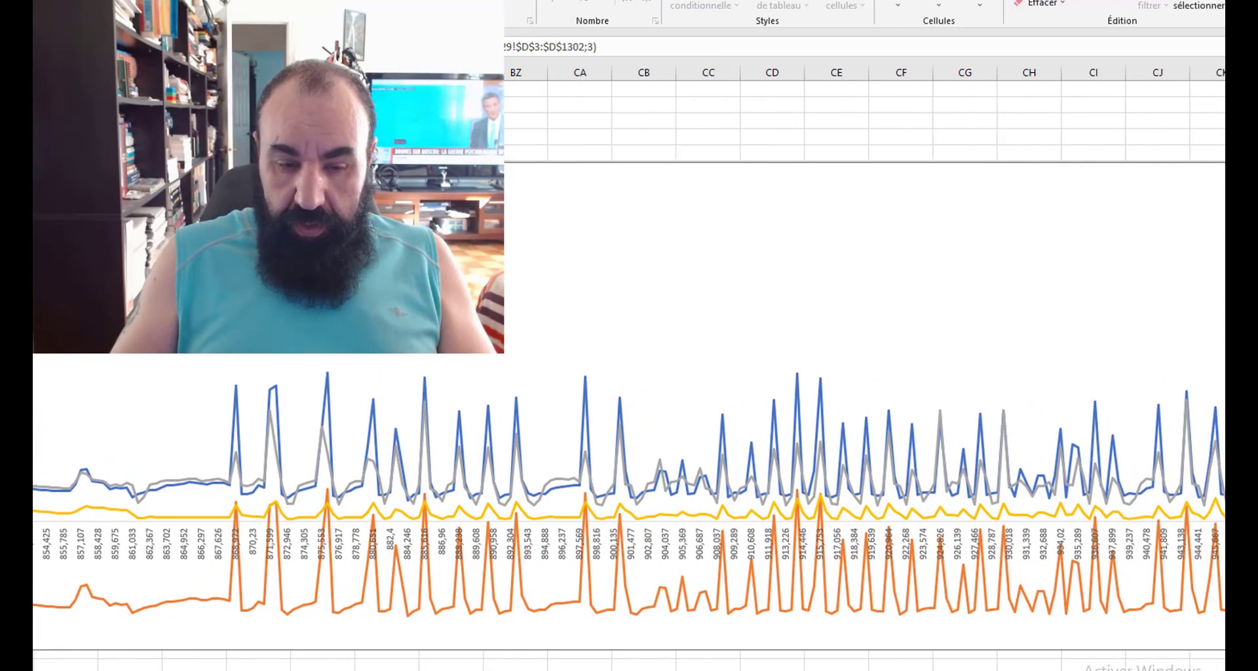
pyautogui.hscroll(3, 1081, 616)
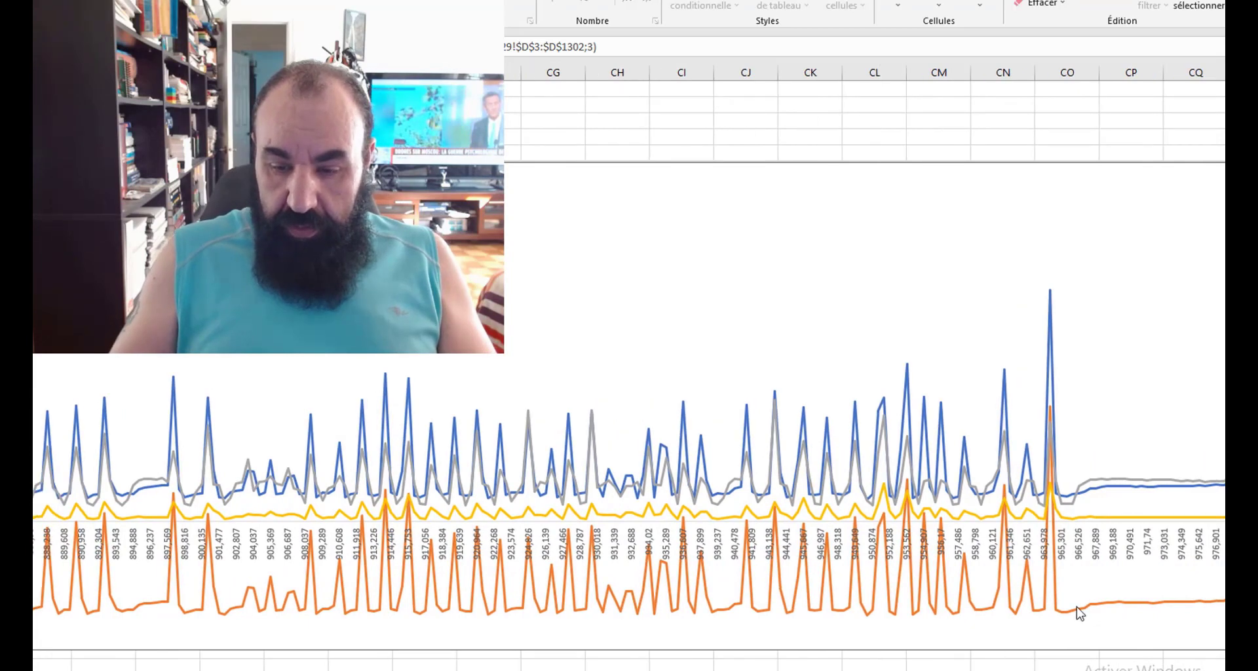
pyautogui.click(1051, 414)
pyautogui.click(1050, 411)
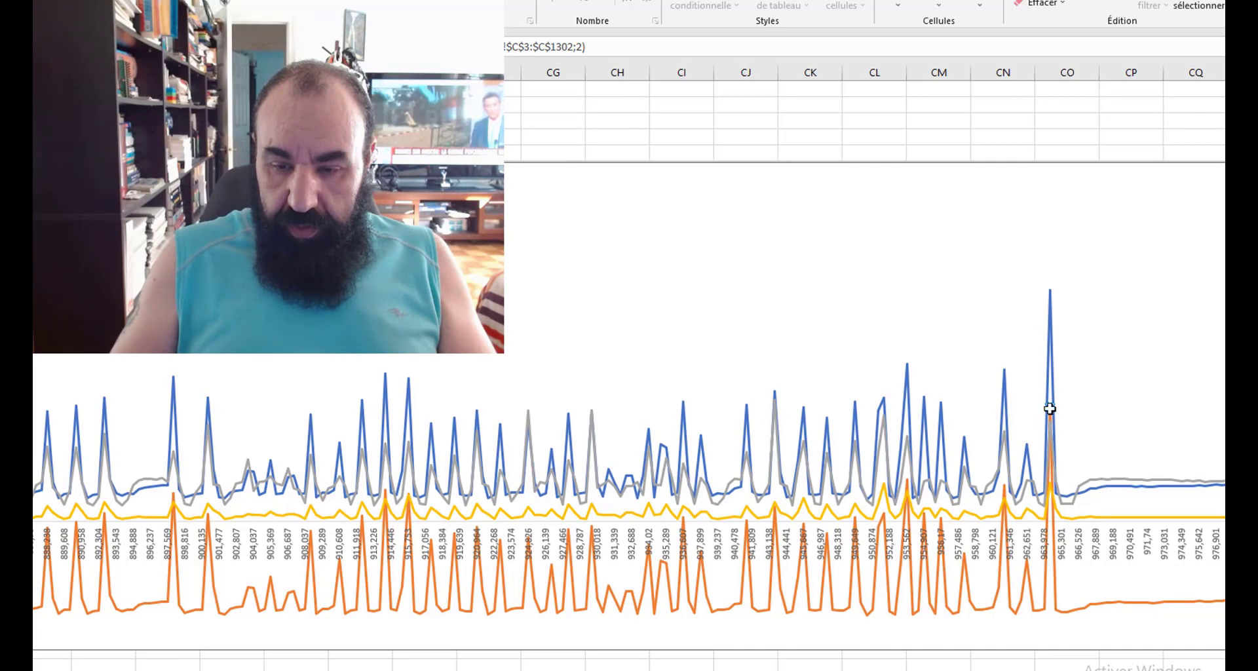
pyautogui.moveTo(1051, 407)
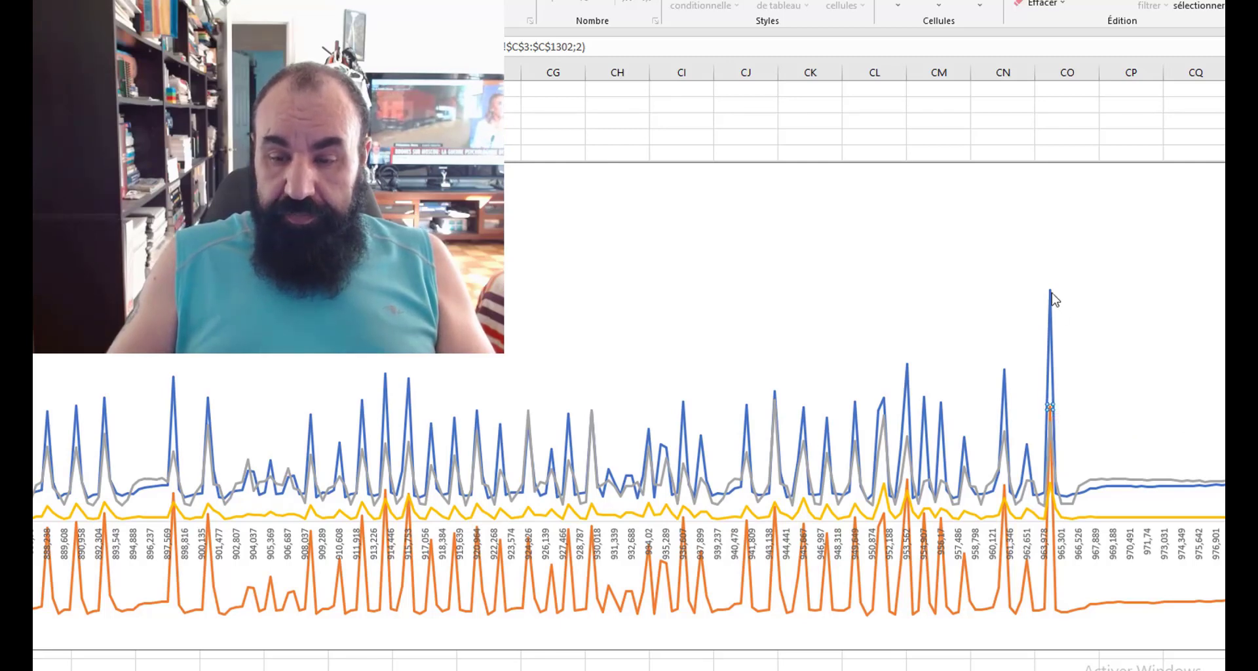
pyautogui.moveTo(1052, 295)
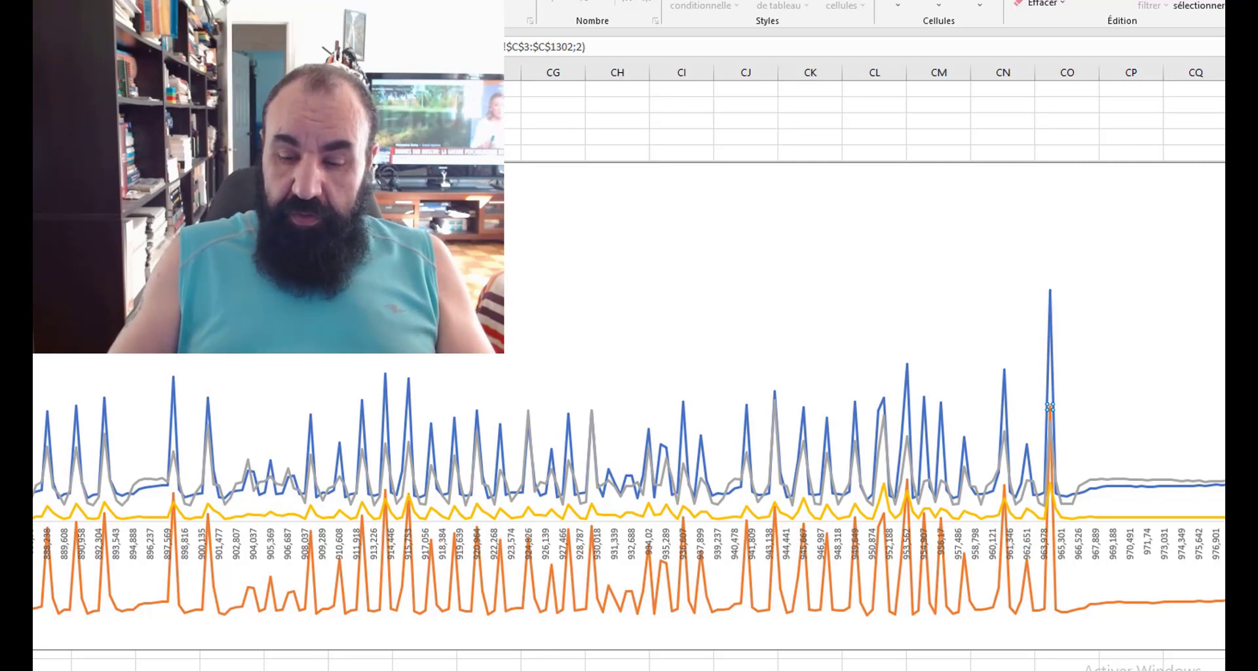
# - Follow the curves along the time axis to the peak cluster near time 1034 and examine the boost value on the flat stretch before it
pyautogui.hscroll(1, 629, 420)
pyautogui.hscroll(10, 629, 419)
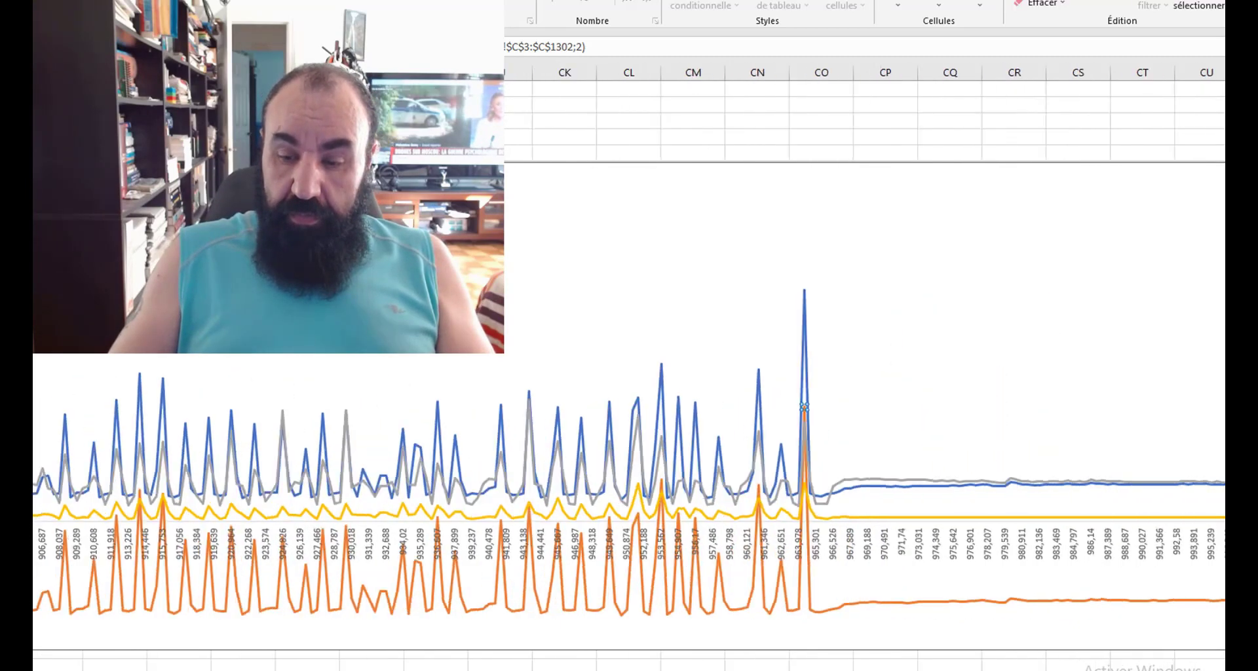
pyautogui.hscroll(10, 629, 419)
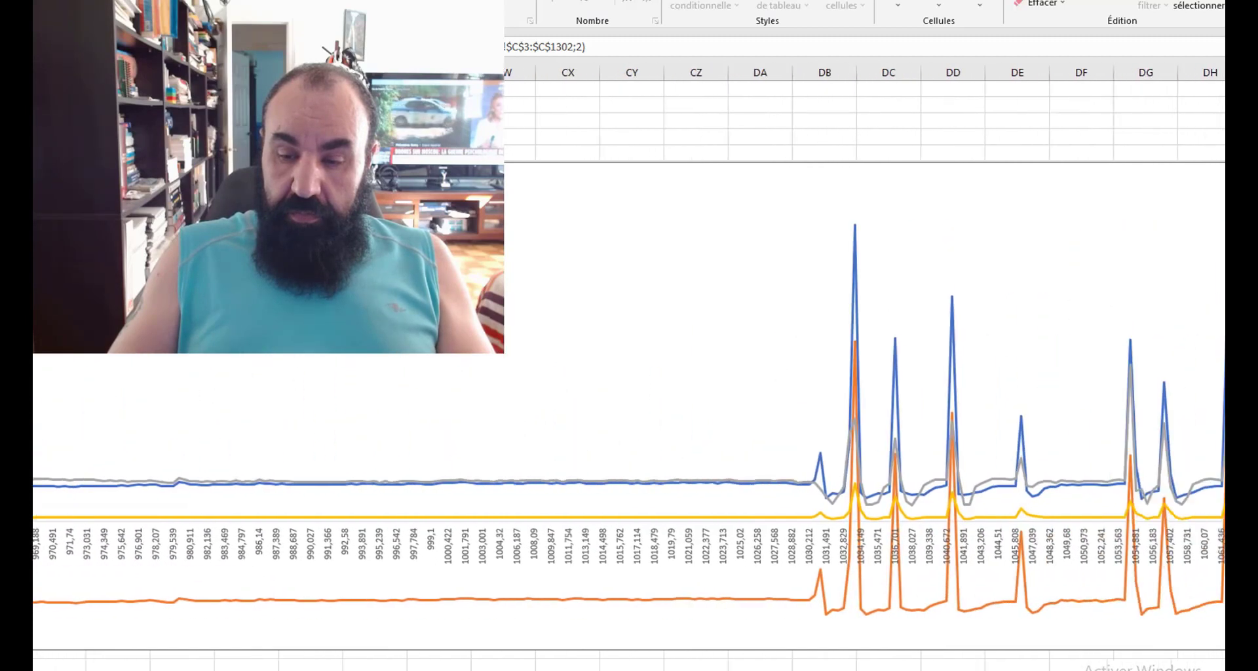
pyautogui.hscroll(3, 629, 419)
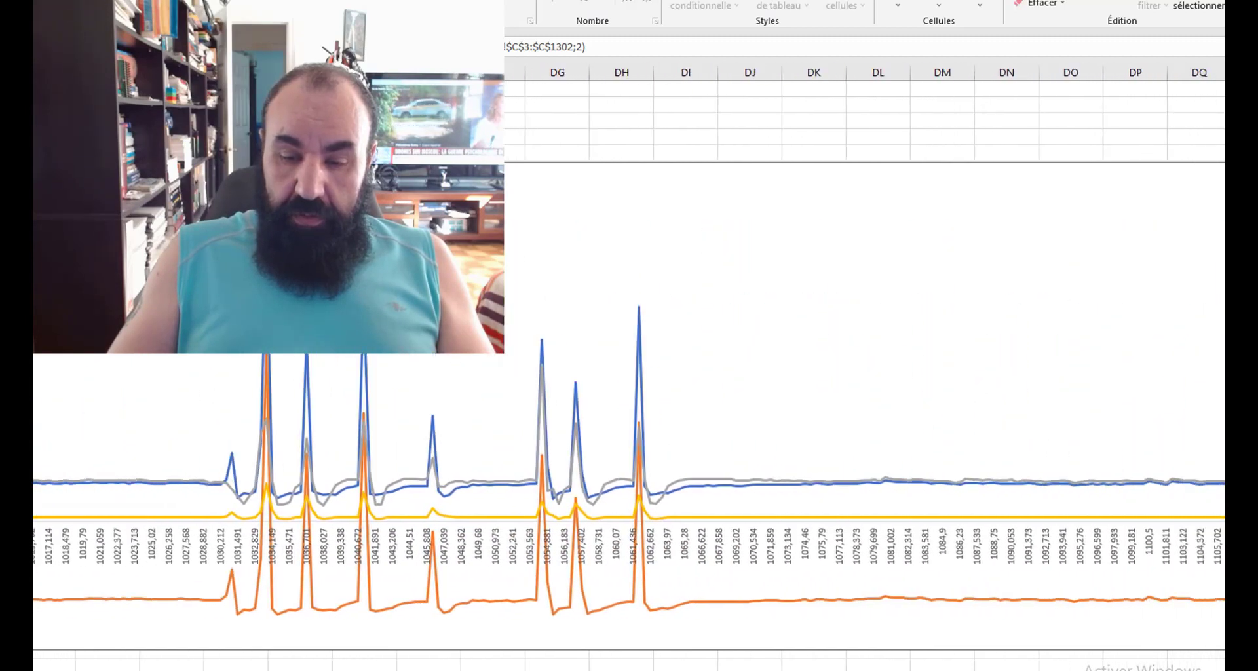
pyautogui.hscroll(-4, 629, 420)
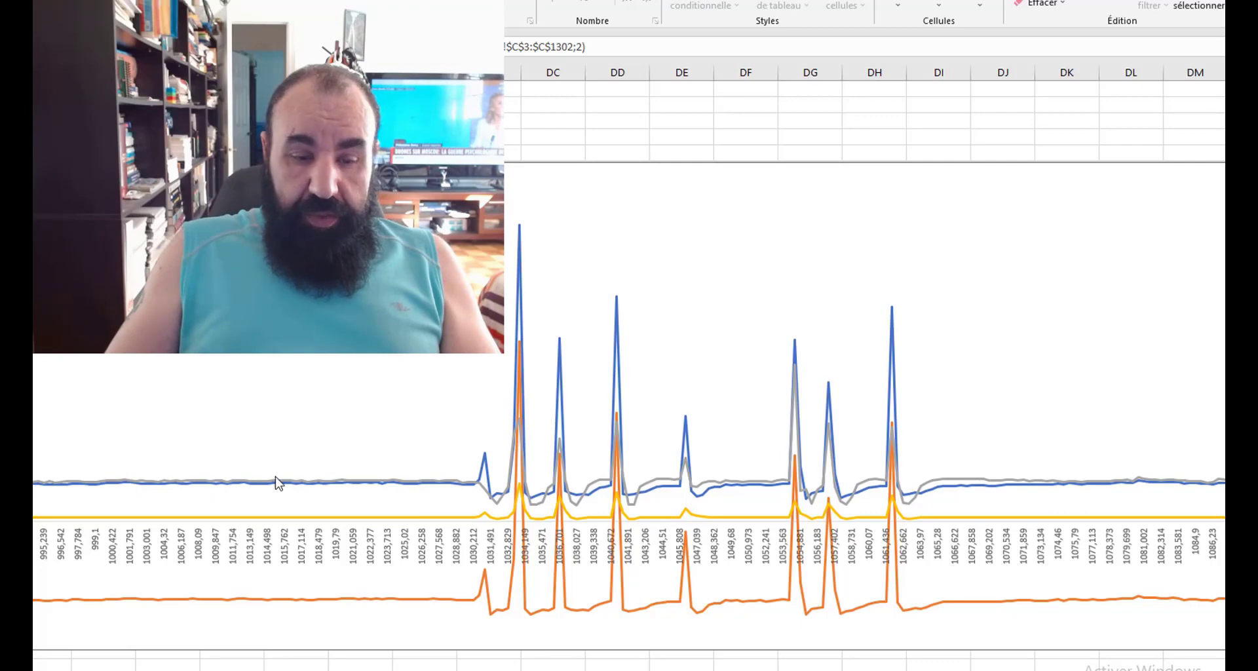
pyautogui.moveTo(337, 490)
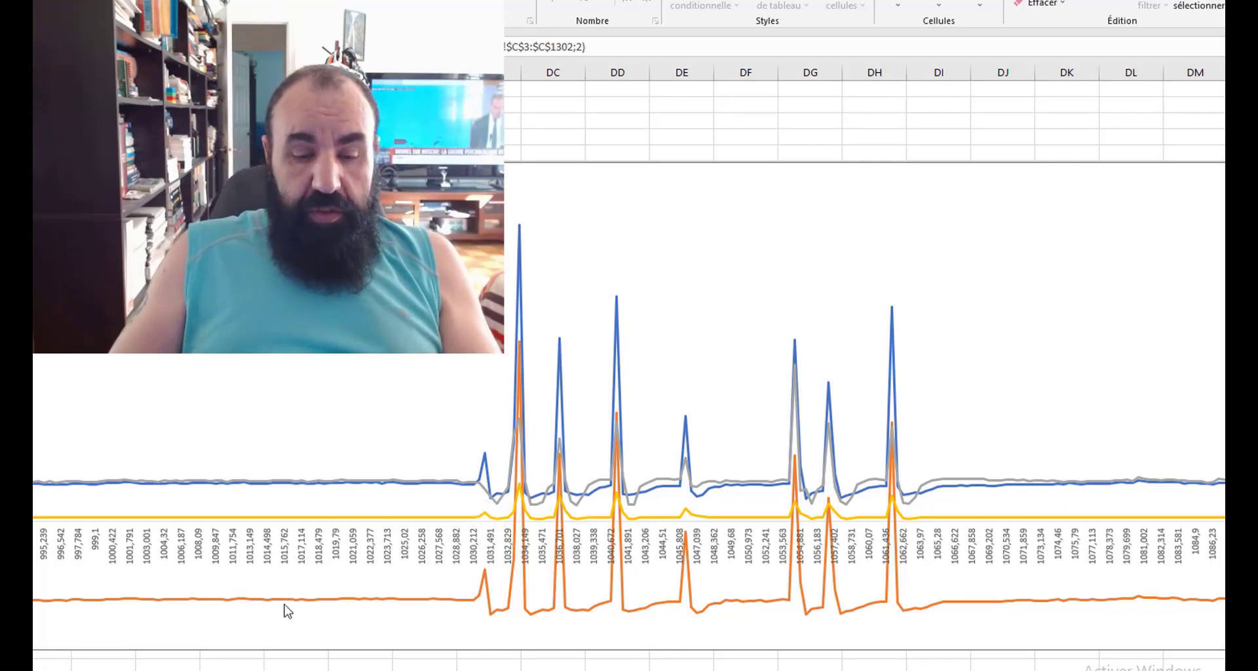
pyautogui.moveTo(283, 608)
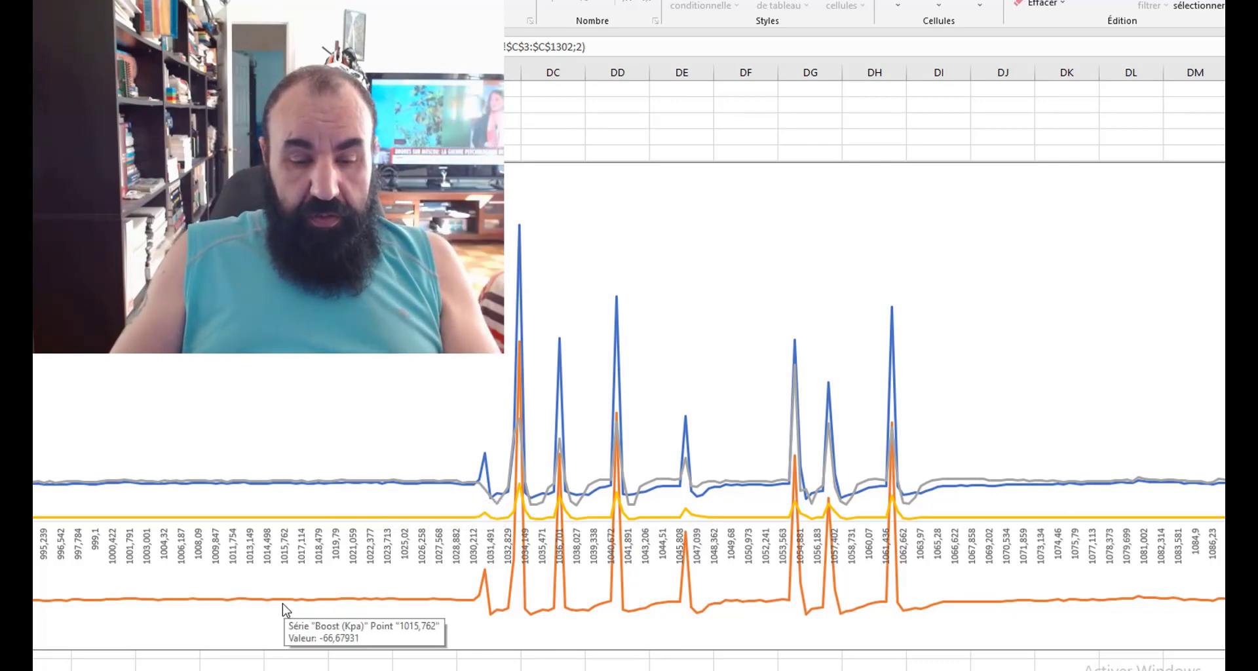
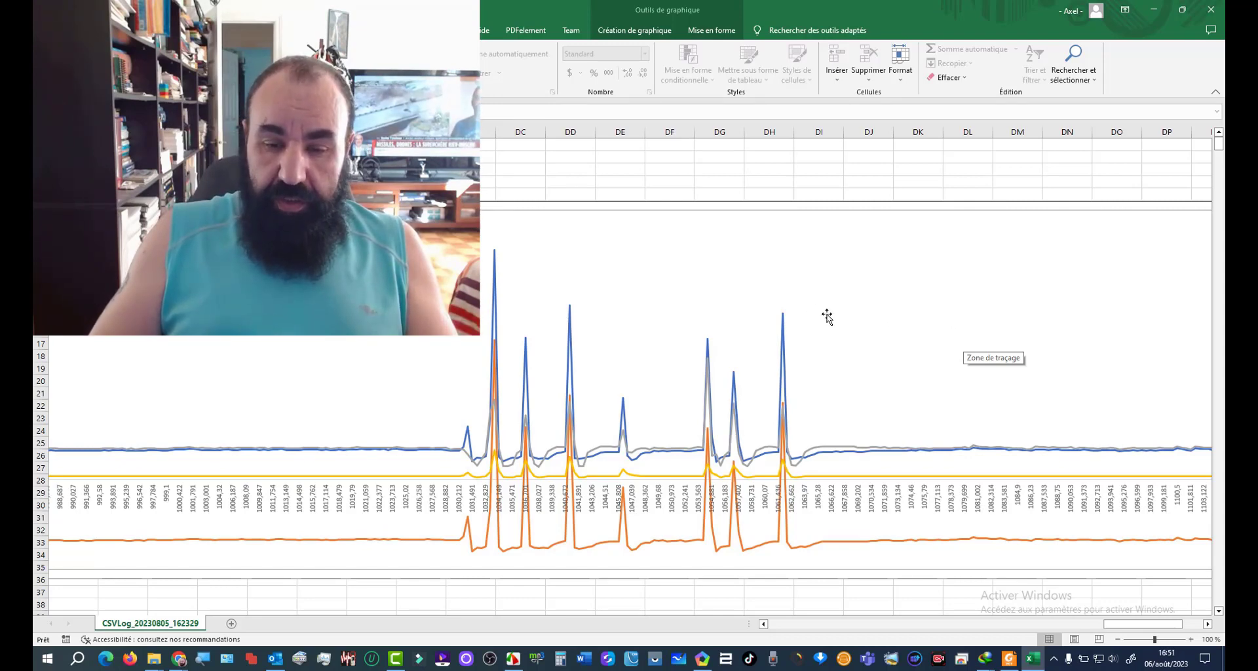
# - Add a data label to the MAP curve's peak point near time 1061
pyautogui.click(784, 317)
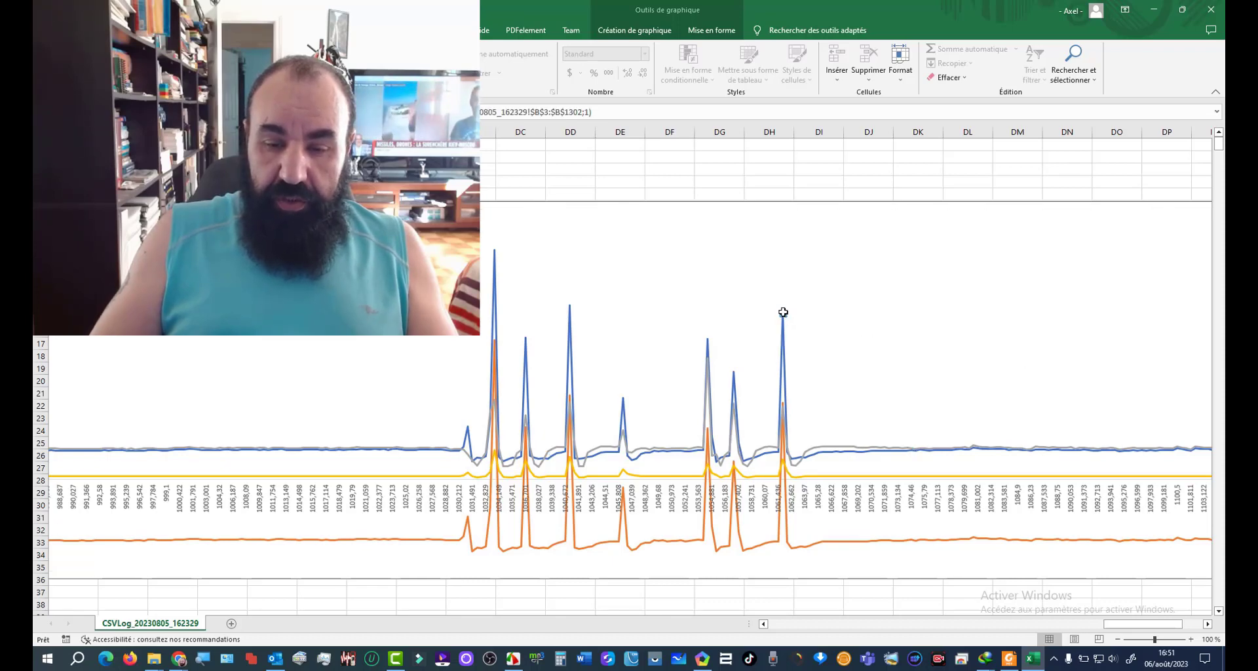
pyautogui.rightClick(783, 312)
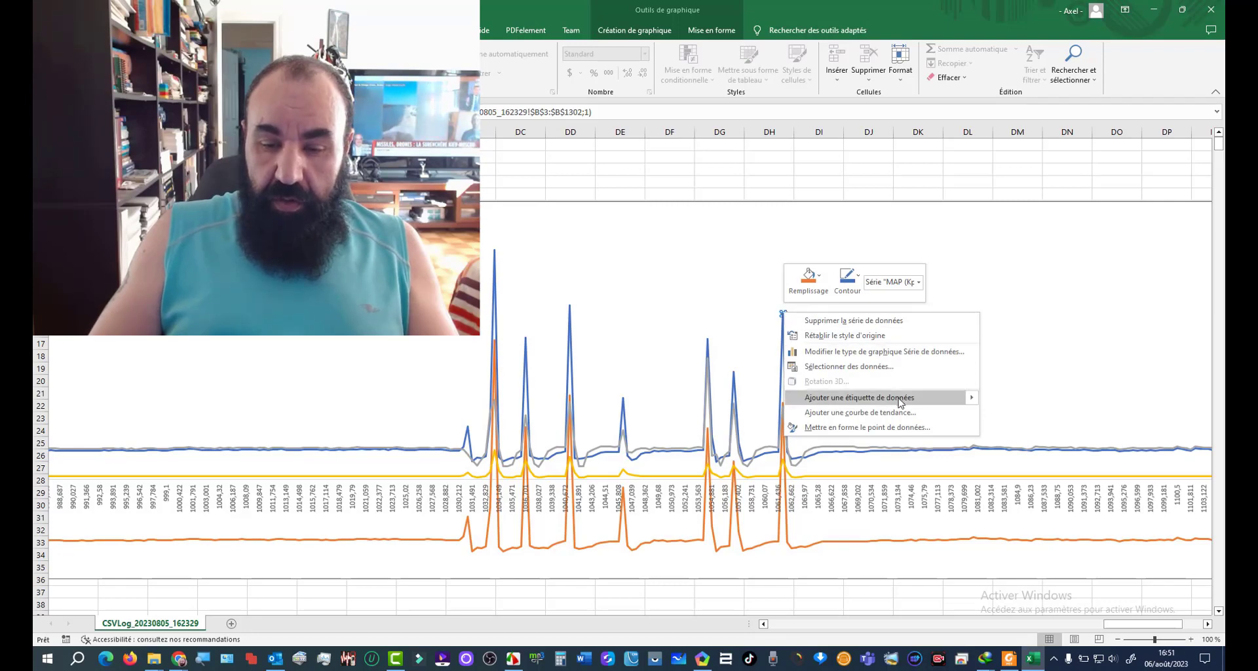
pyautogui.moveTo(963, 401)
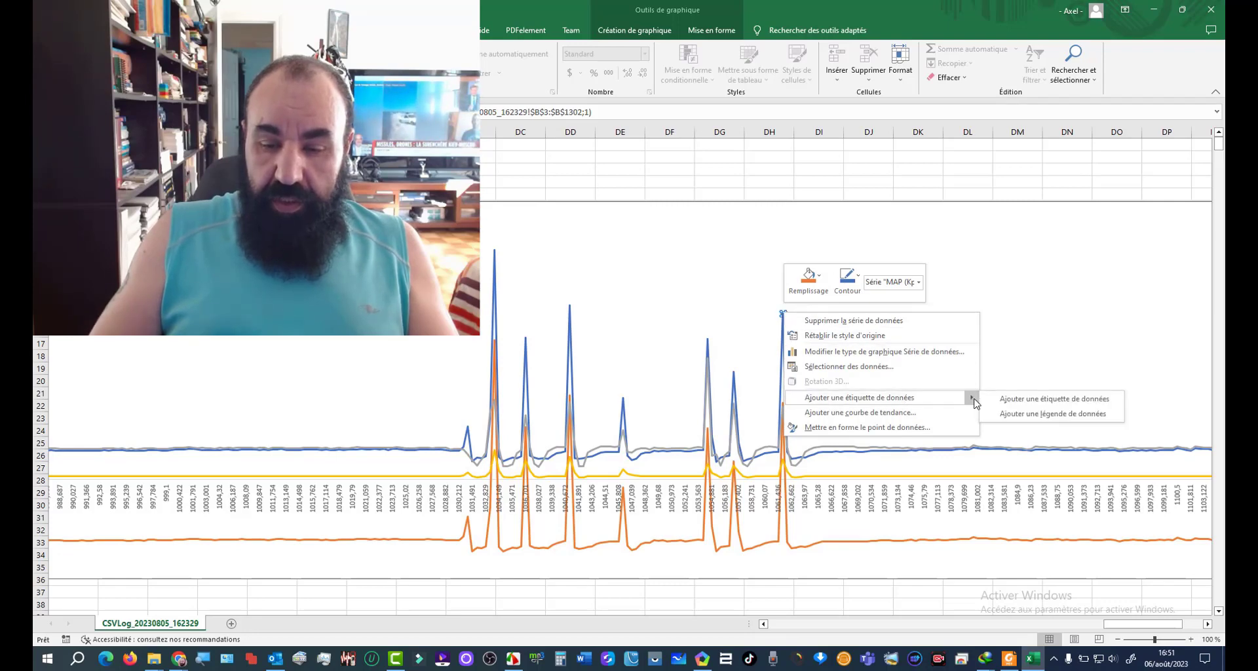
pyautogui.click(1009, 401)
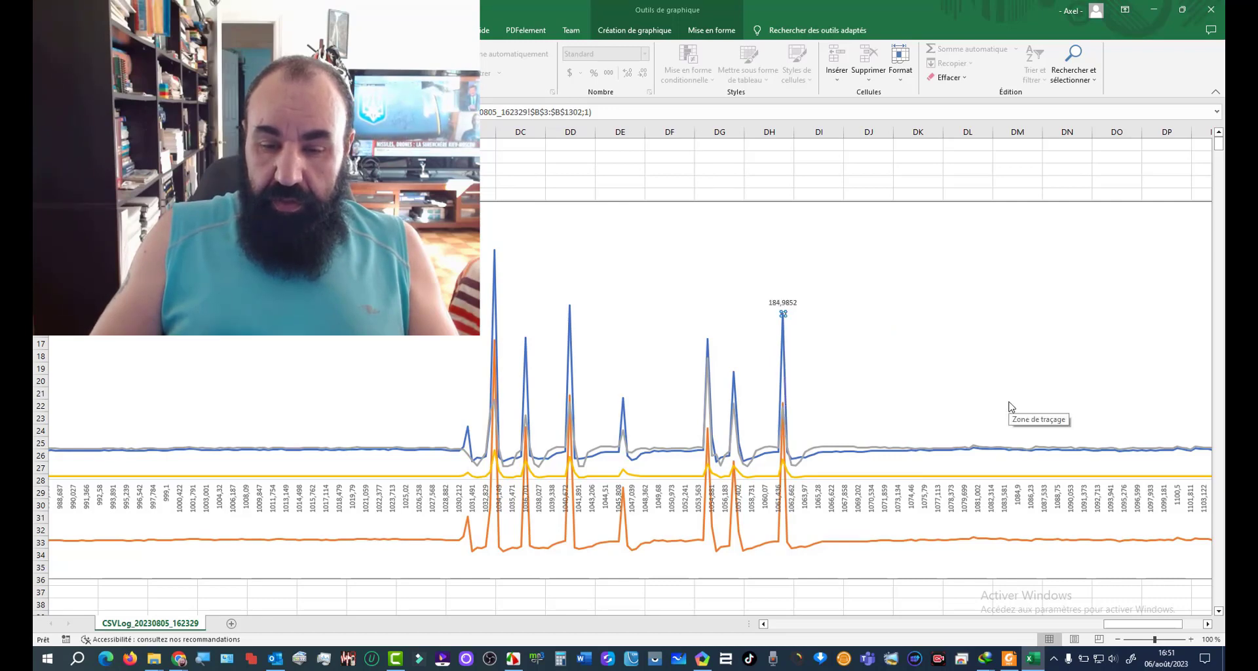
# - Change the MAP peak label's shape to a bent line callout and accept applying the complex formatting
pyautogui.click(794, 302)
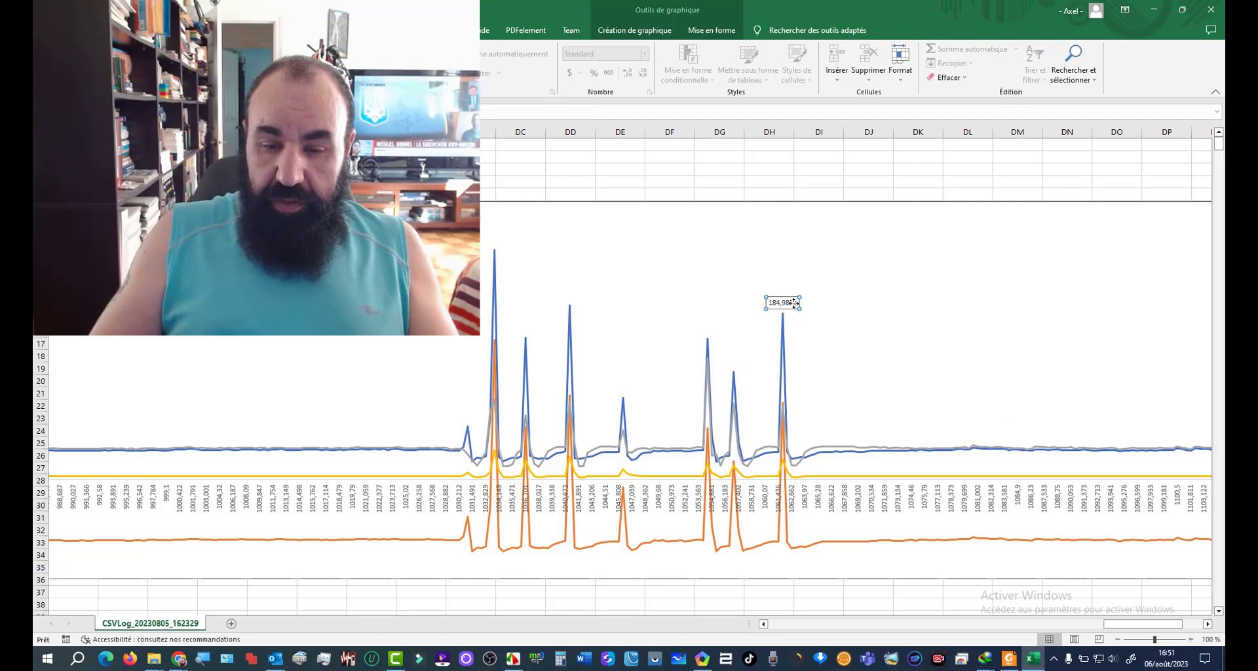
pyautogui.rightClick(794, 303)
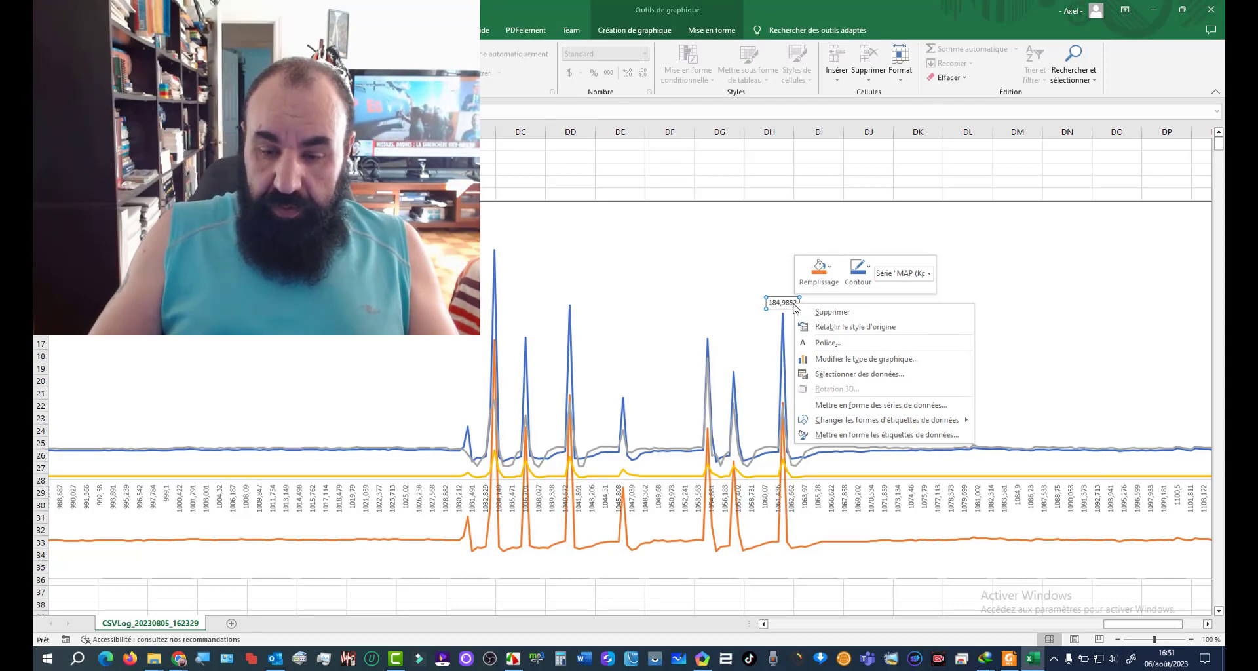
pyautogui.moveTo(930, 425)
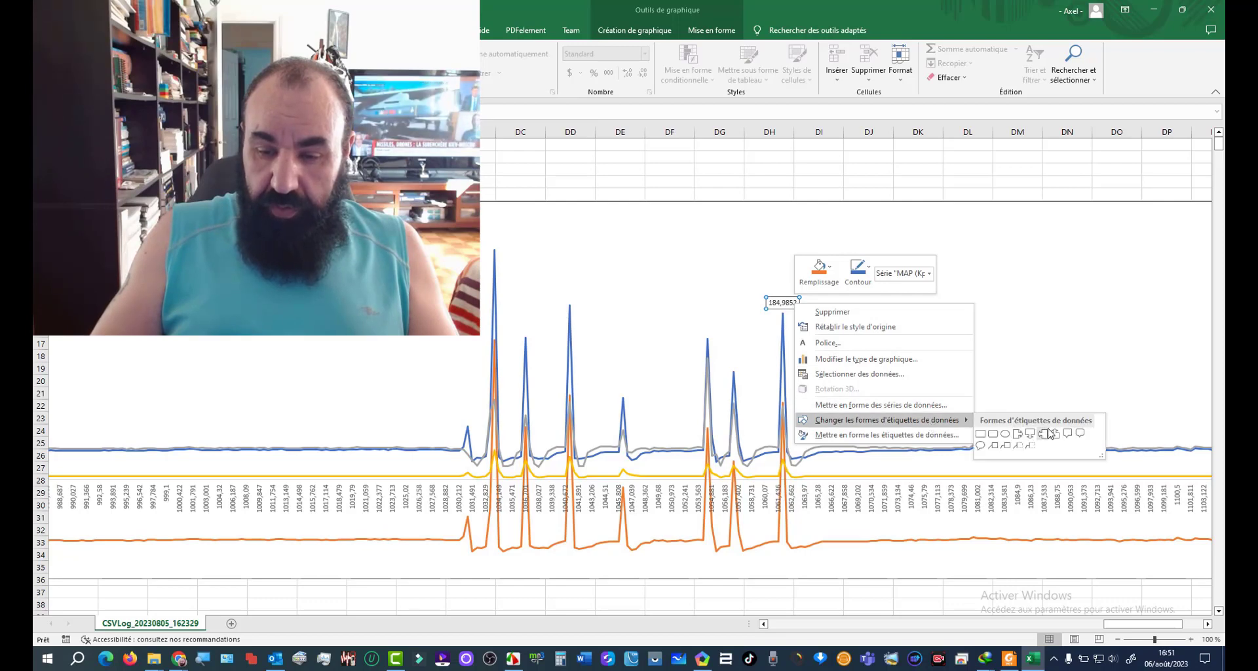
pyautogui.click(1002, 449)
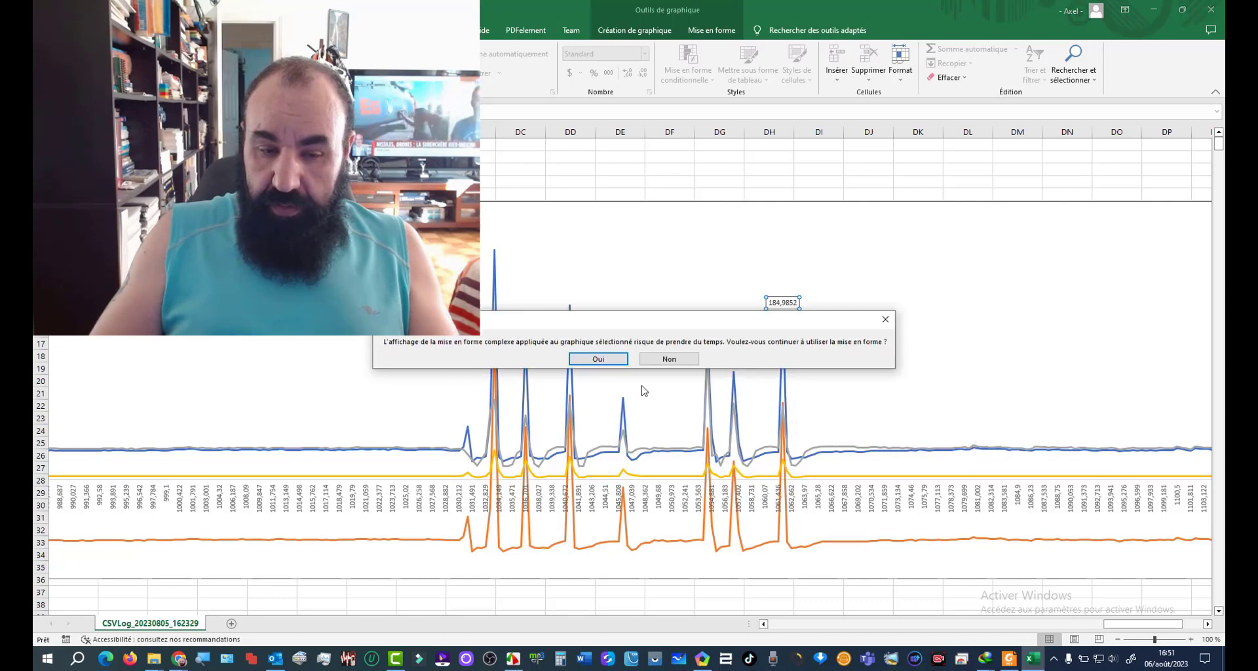
pyautogui.click(597, 359)
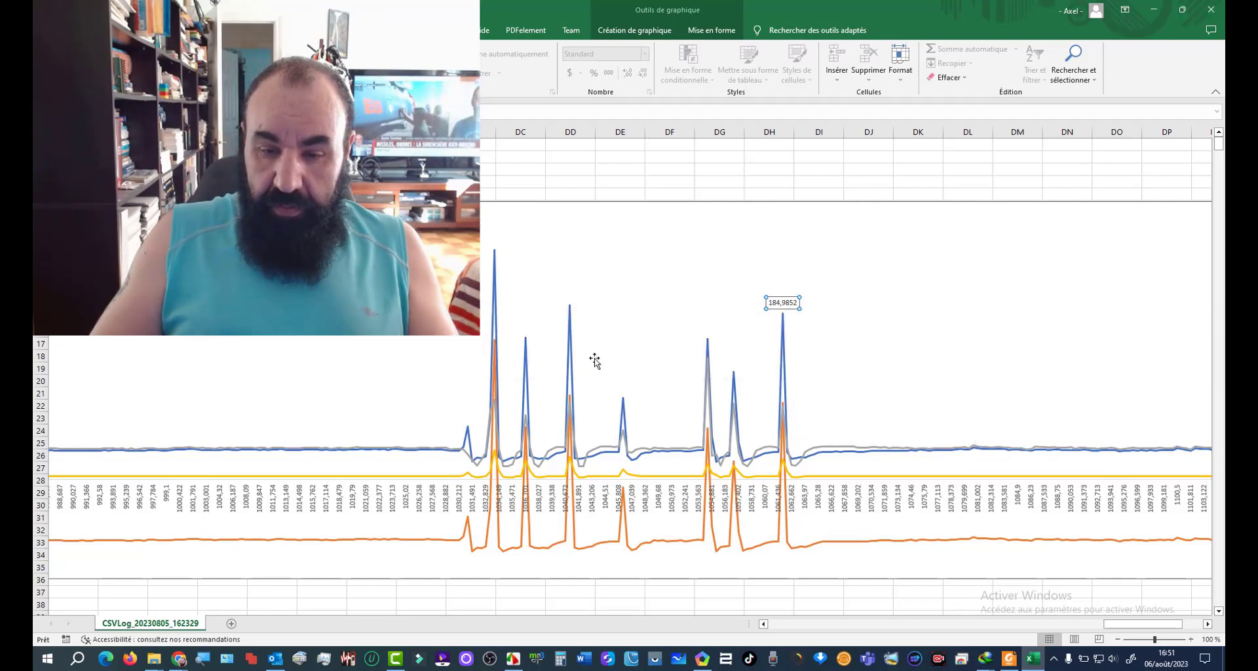
# - Move the MAP label to just above and right of its peak, with the leader line pointing at the peak
pyautogui.moveTo(791, 304); pyautogui.dragTo(777, 295)
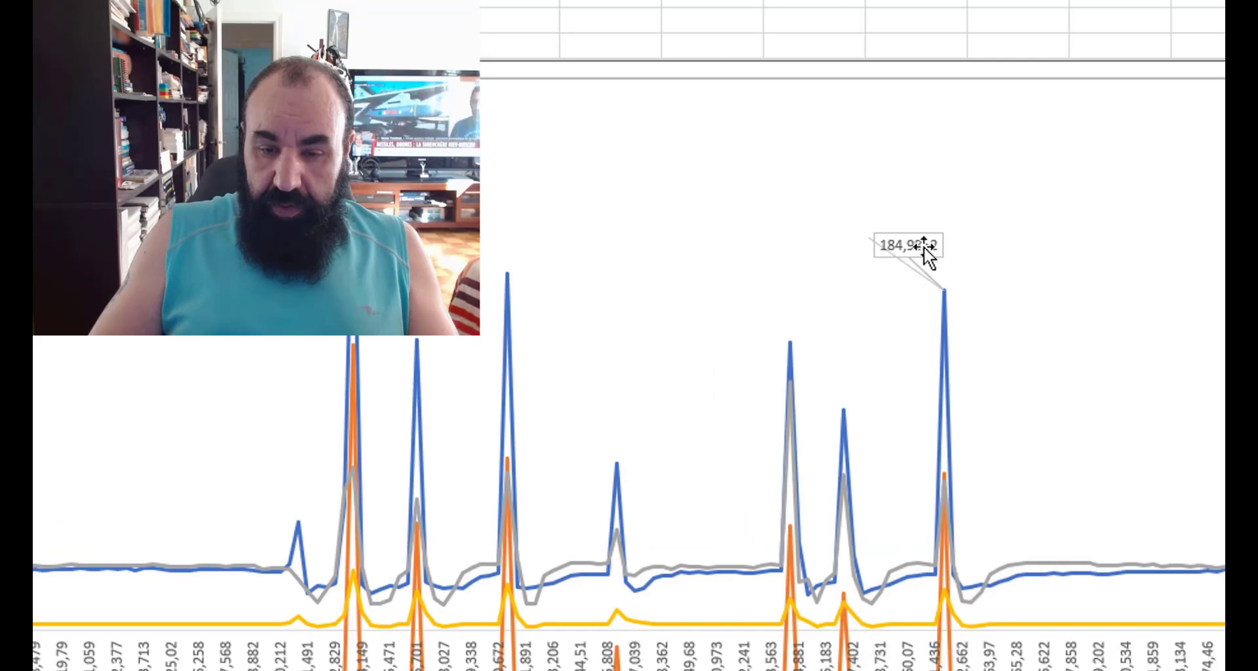
pyautogui.click(924, 246)
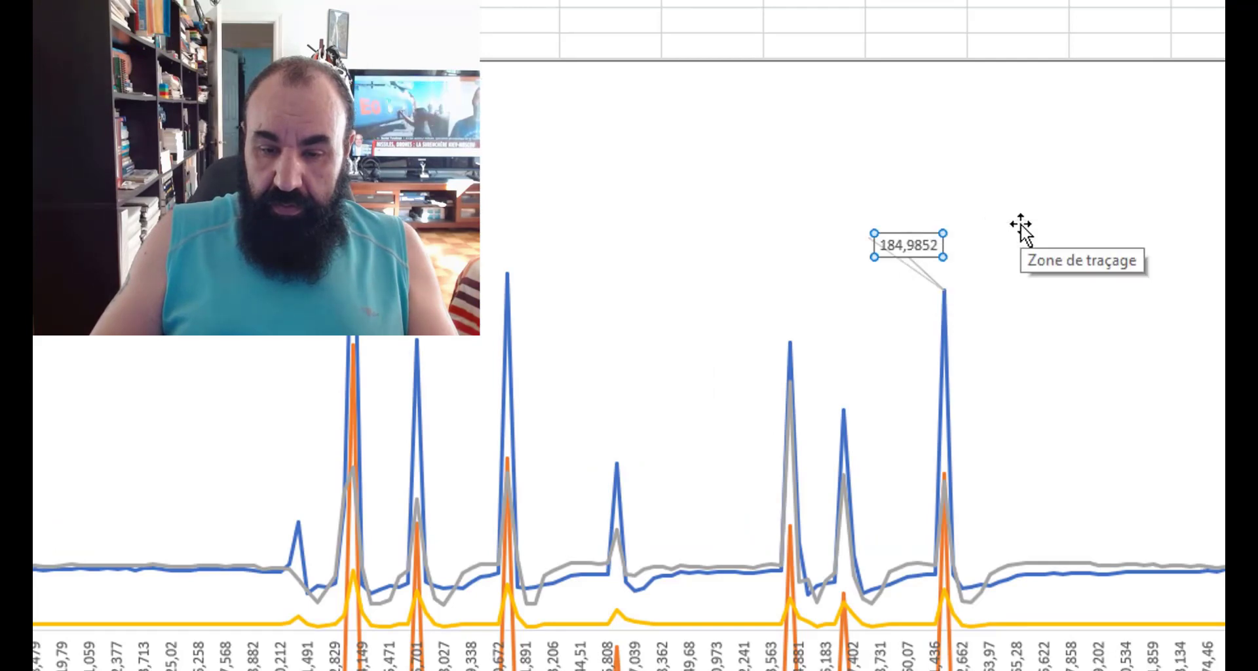
pyautogui.moveTo(915, 245); pyautogui.dragTo(1013, 239)
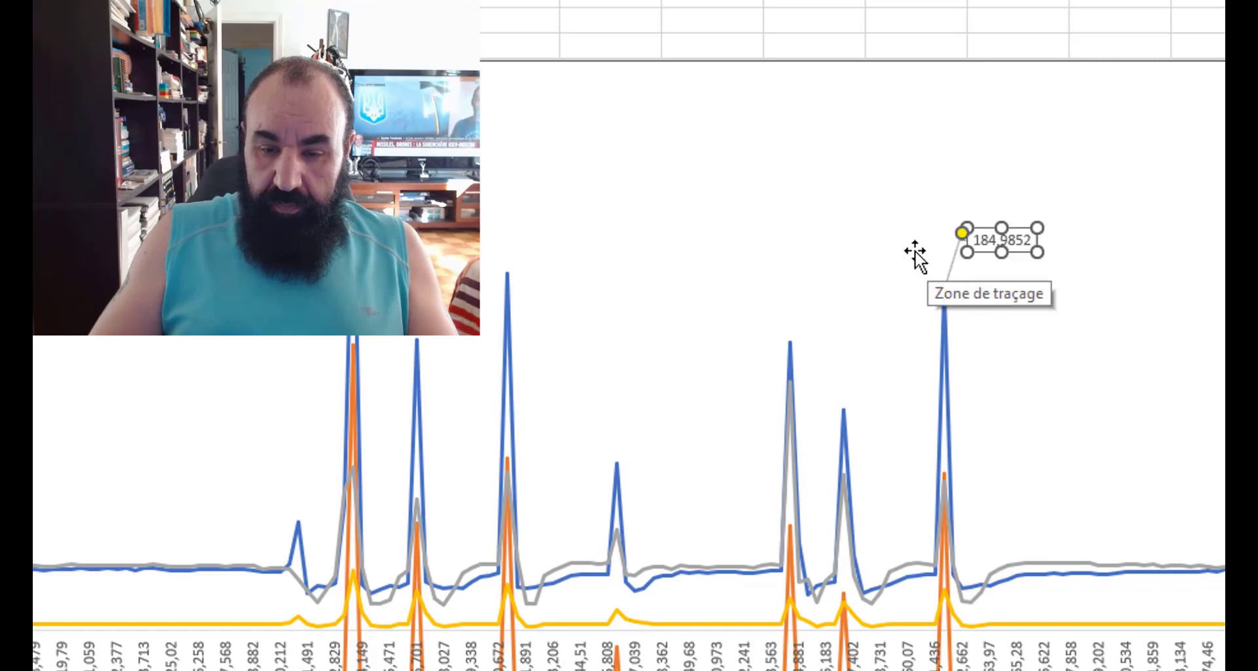
pyautogui.click(1117, 309)
# - Fill the MAP peak's data label with standard yellow
pyautogui.click(1010, 247)
pyautogui.rightClick(1011, 245)
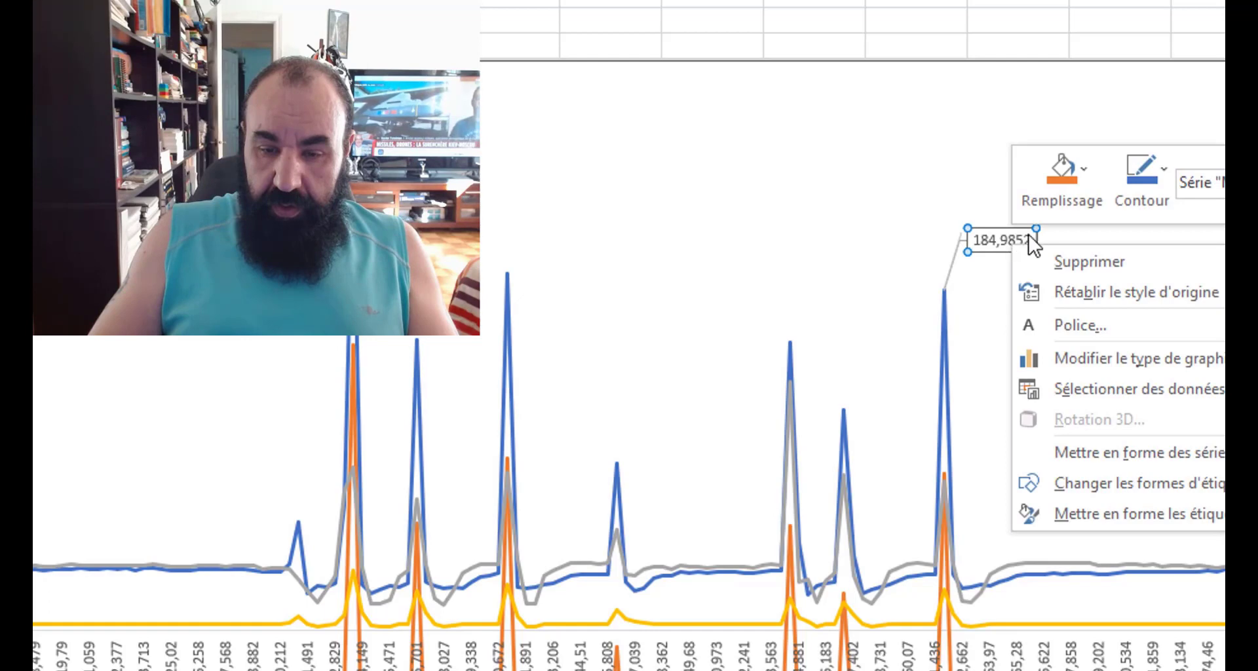
pyautogui.click(1054, 202)
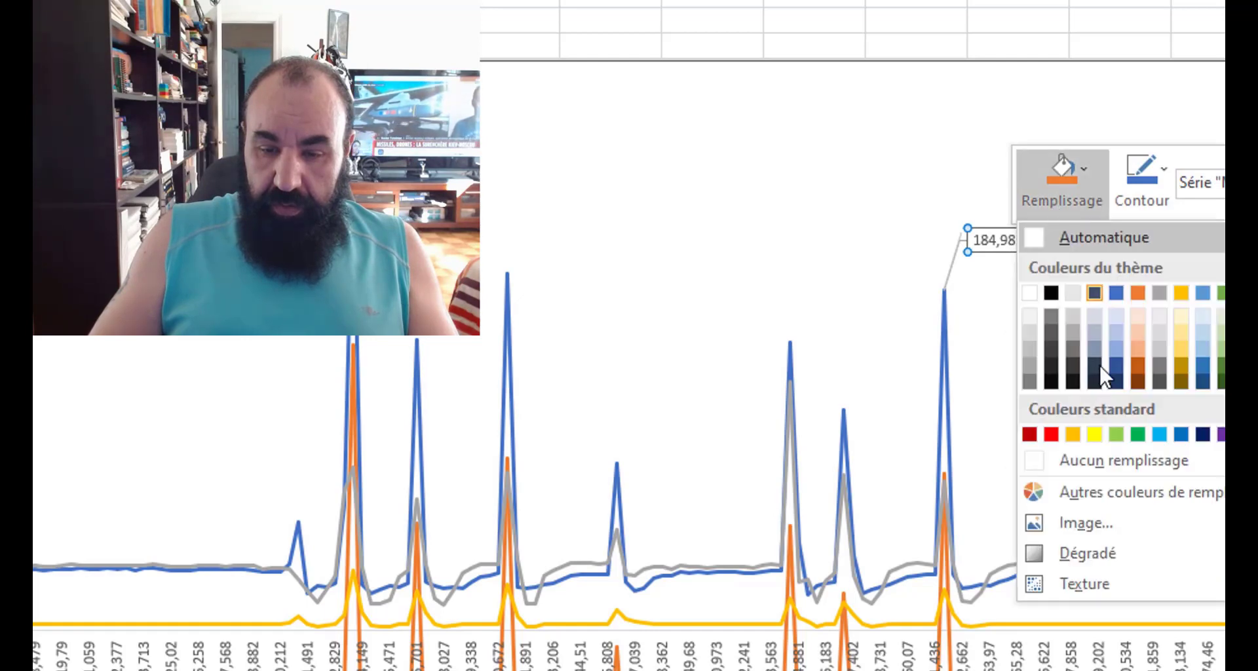
pyautogui.click(1094, 433)
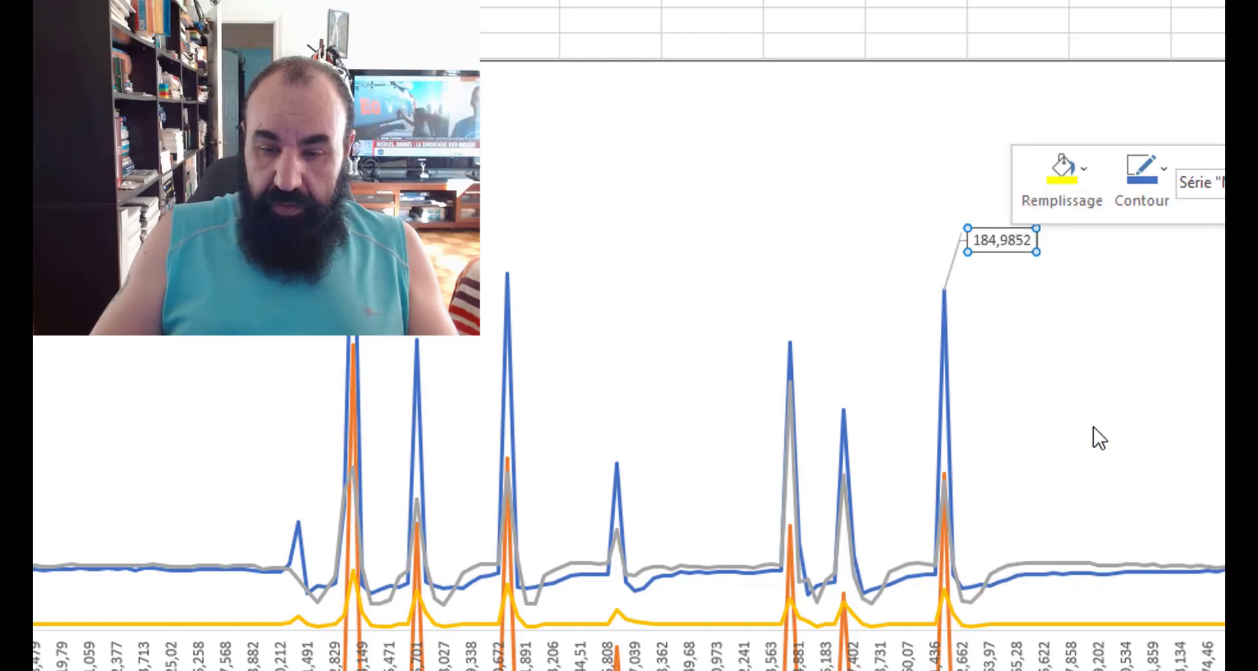
pyautogui.click(1135, 348)
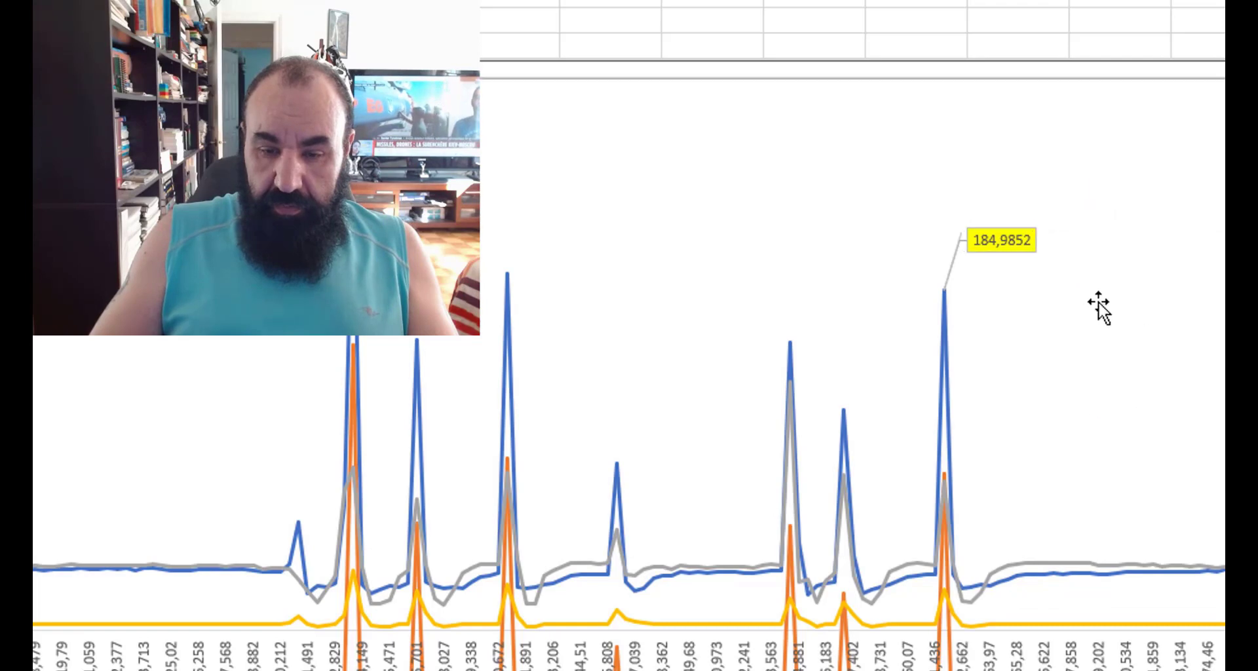
# - Try moving the yellow MAP label to the left side of its peak and undo the move
pyautogui.moveTo(1027, 246); pyautogui.dragTo(1034, 249)
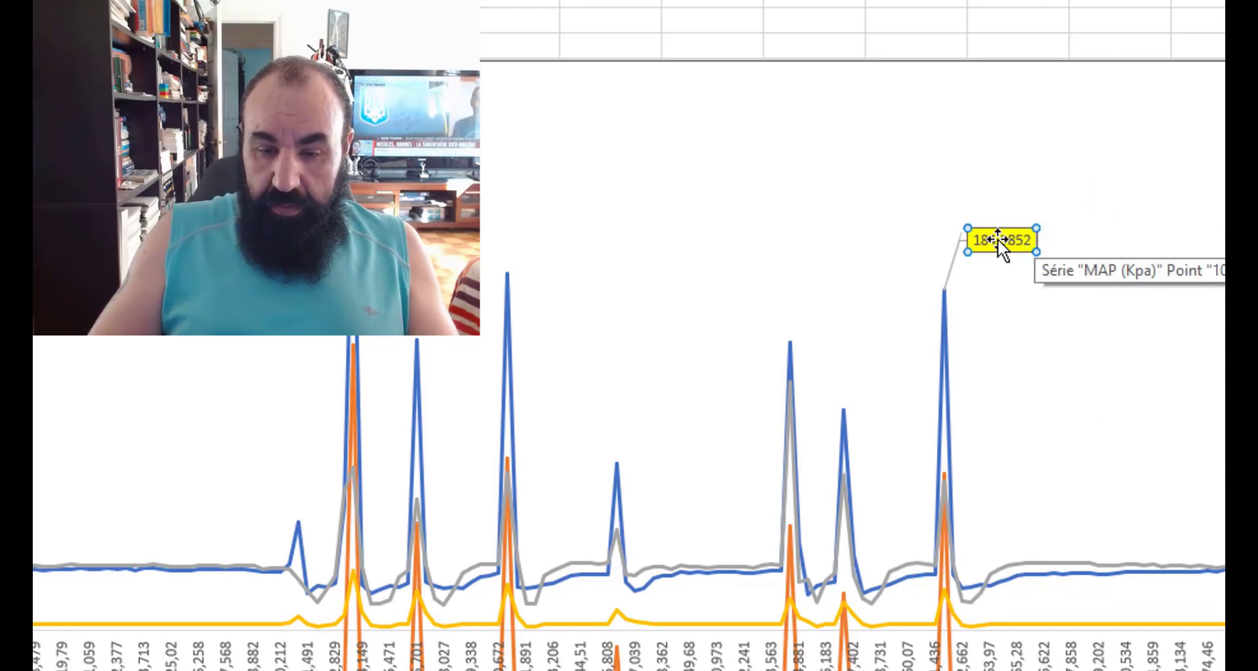
pyautogui.moveTo(997, 233); pyautogui.dragTo(872, 217)
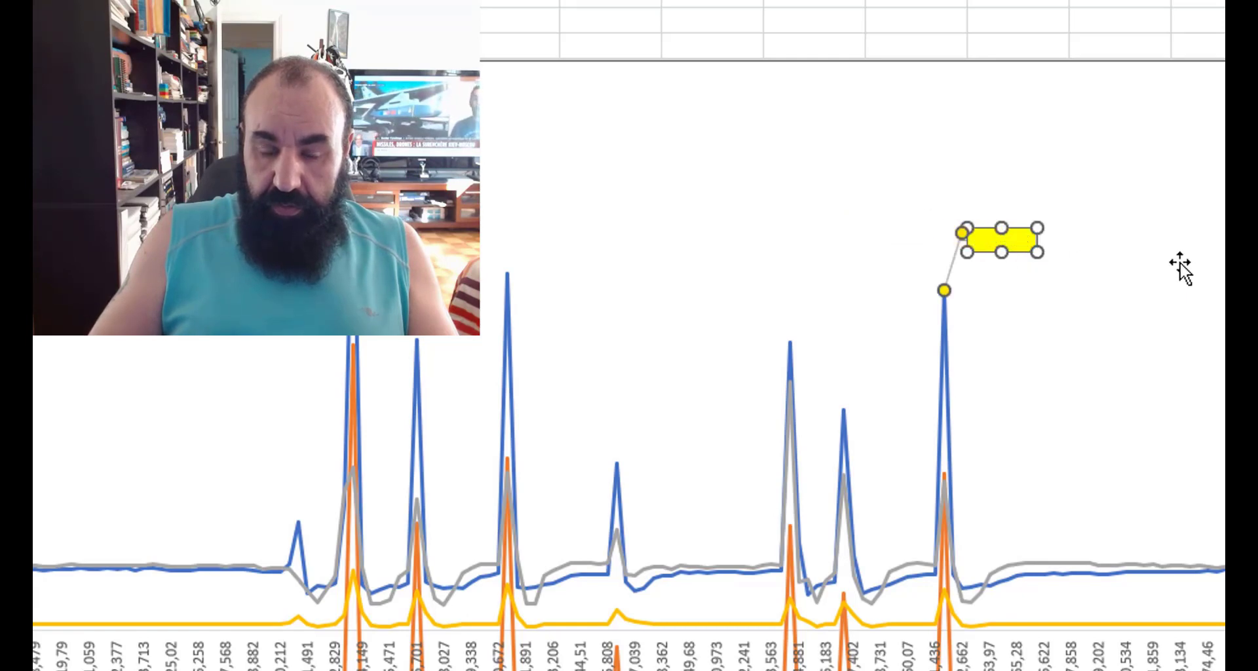
pyautogui.click(1171, 274)
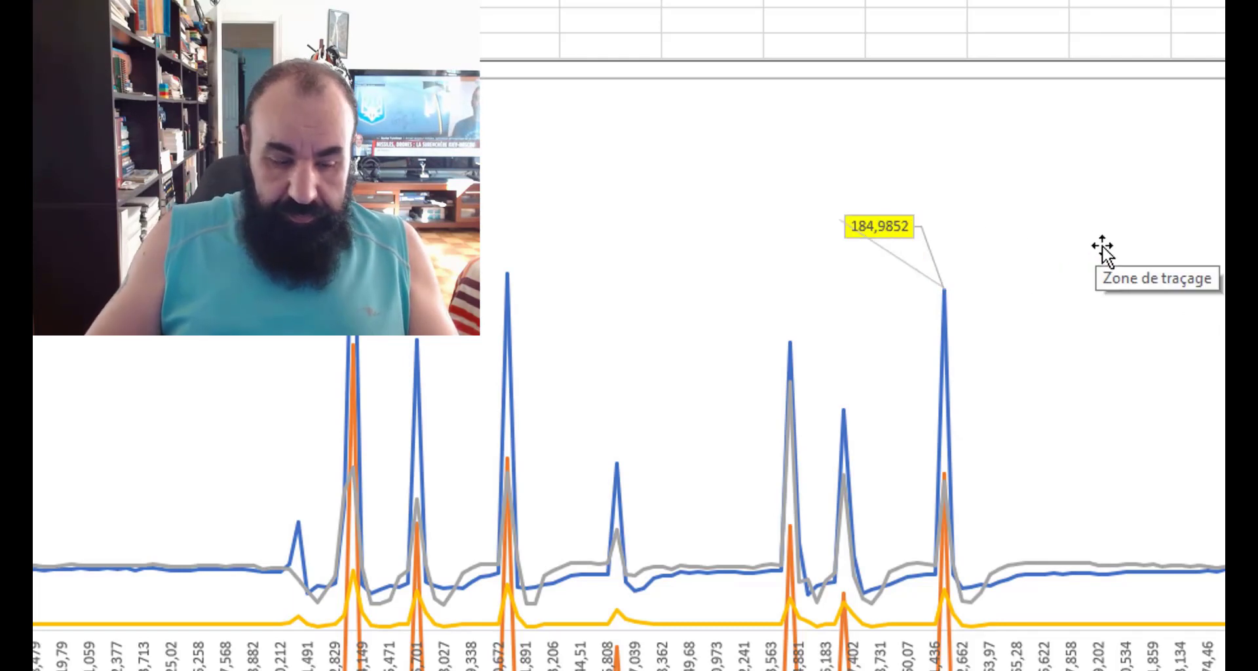
pyautogui.hotkey('ctrl', 'z')
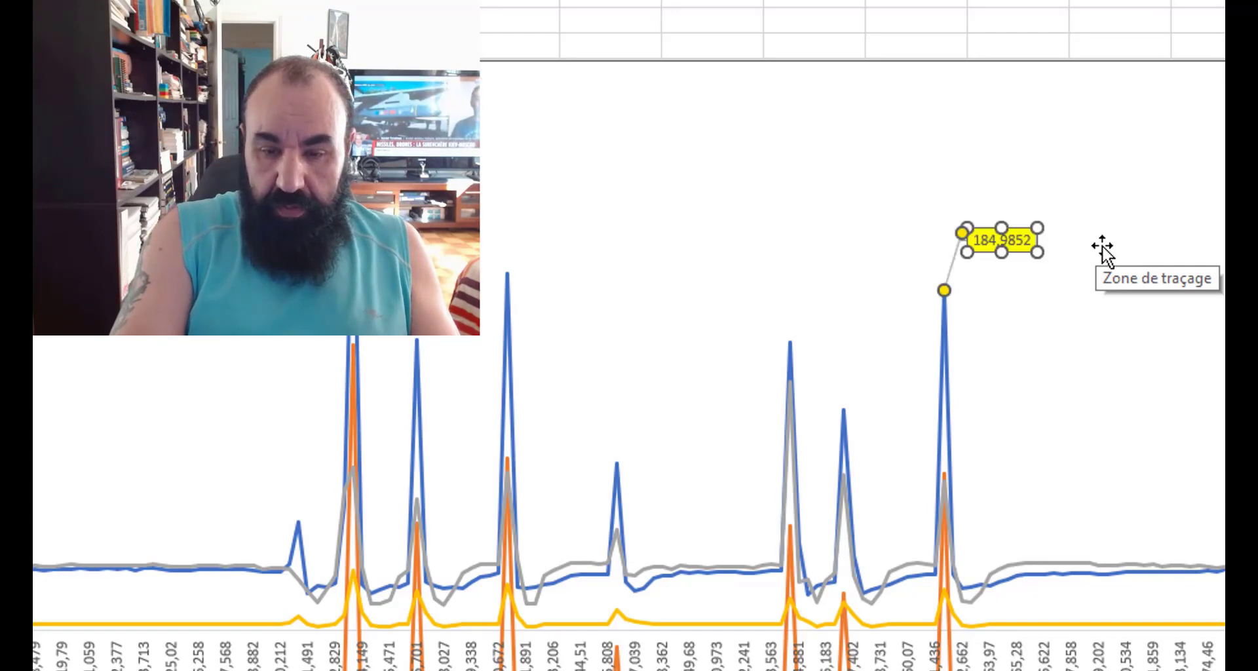
pyautogui.click(1177, 259)
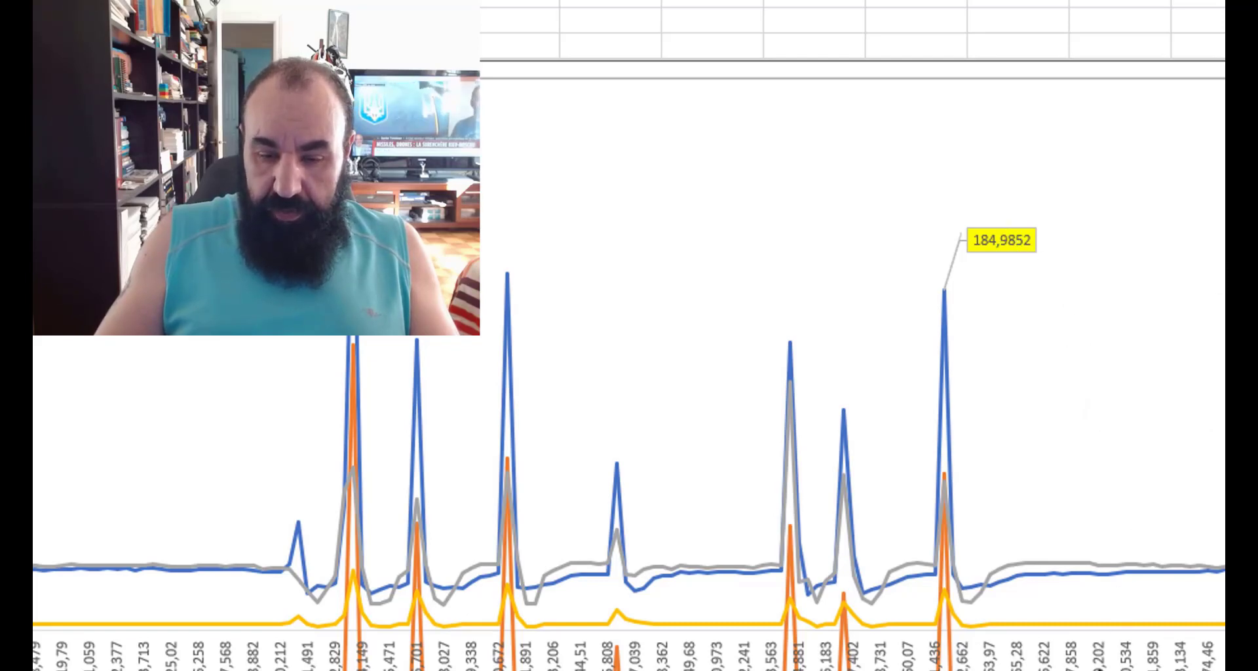
pyautogui.press('Escape')
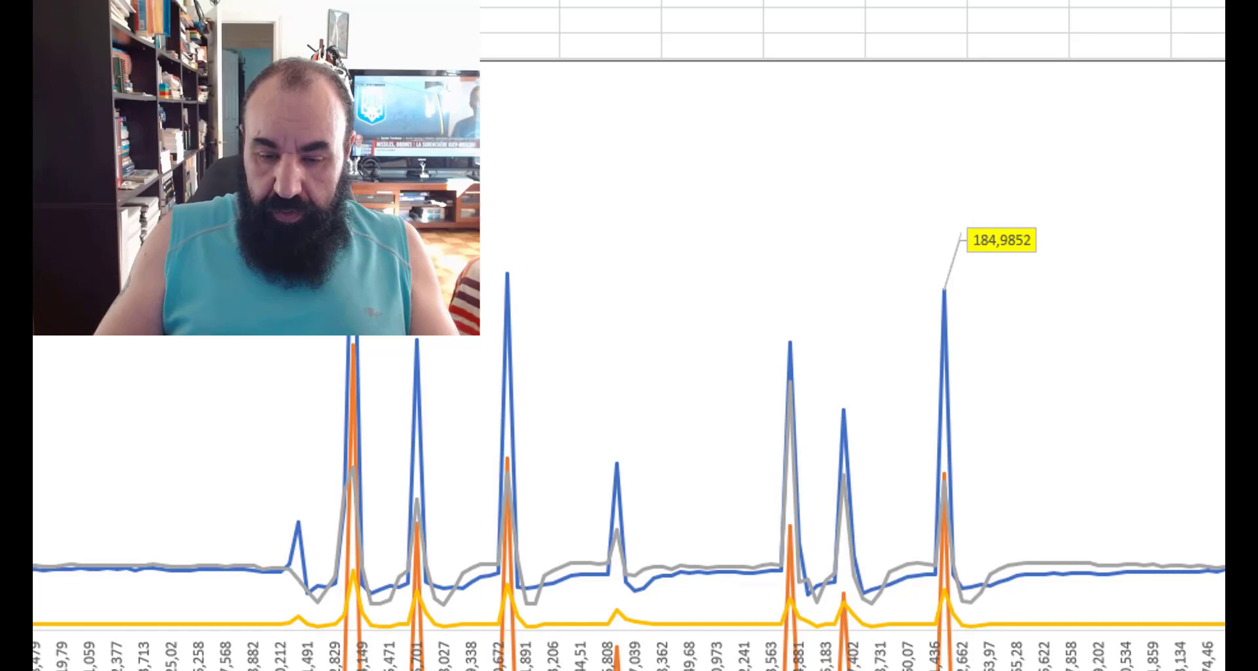
# - Add a data label to the Torque curve's peak point near time 1061
pyautogui.click(943, 474)
pyautogui.click(943, 475)
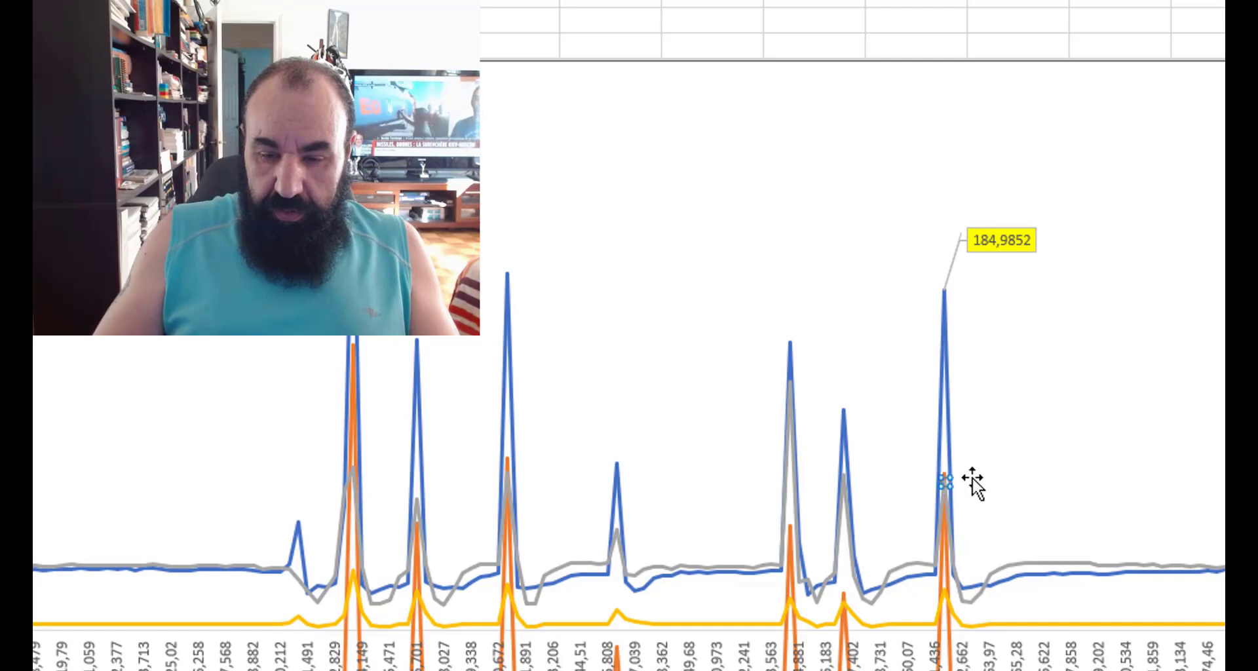
pyautogui.rightClick(945, 482)
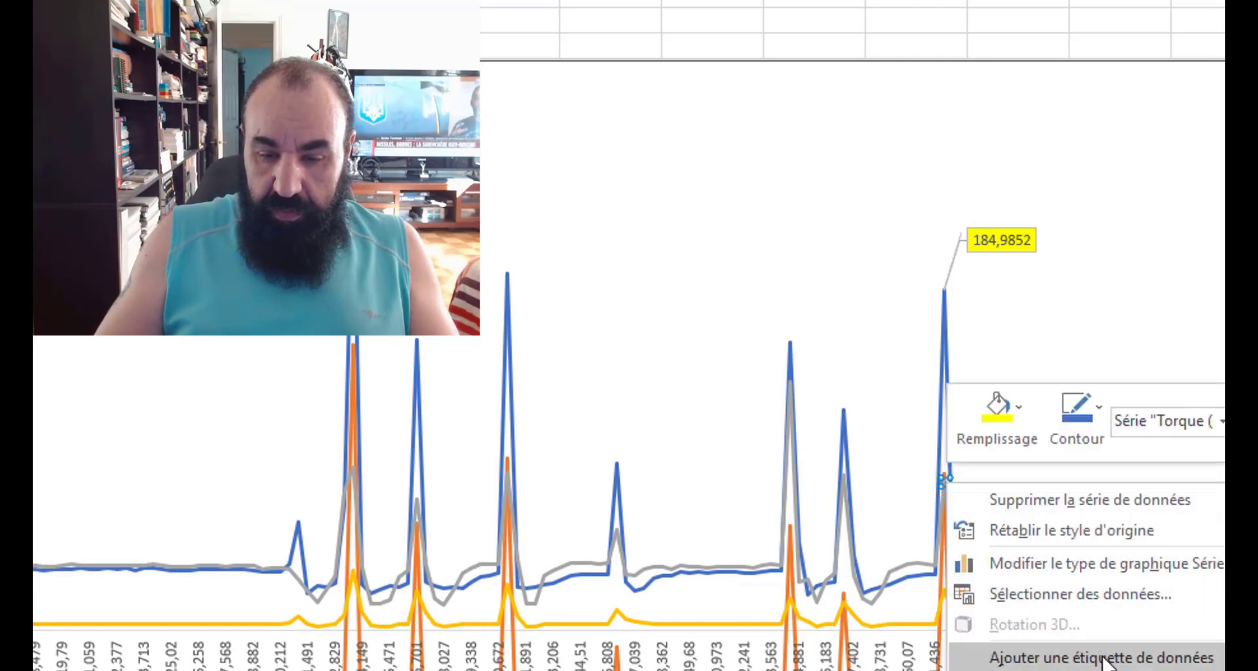
pyautogui.moveTo(1105, 660)
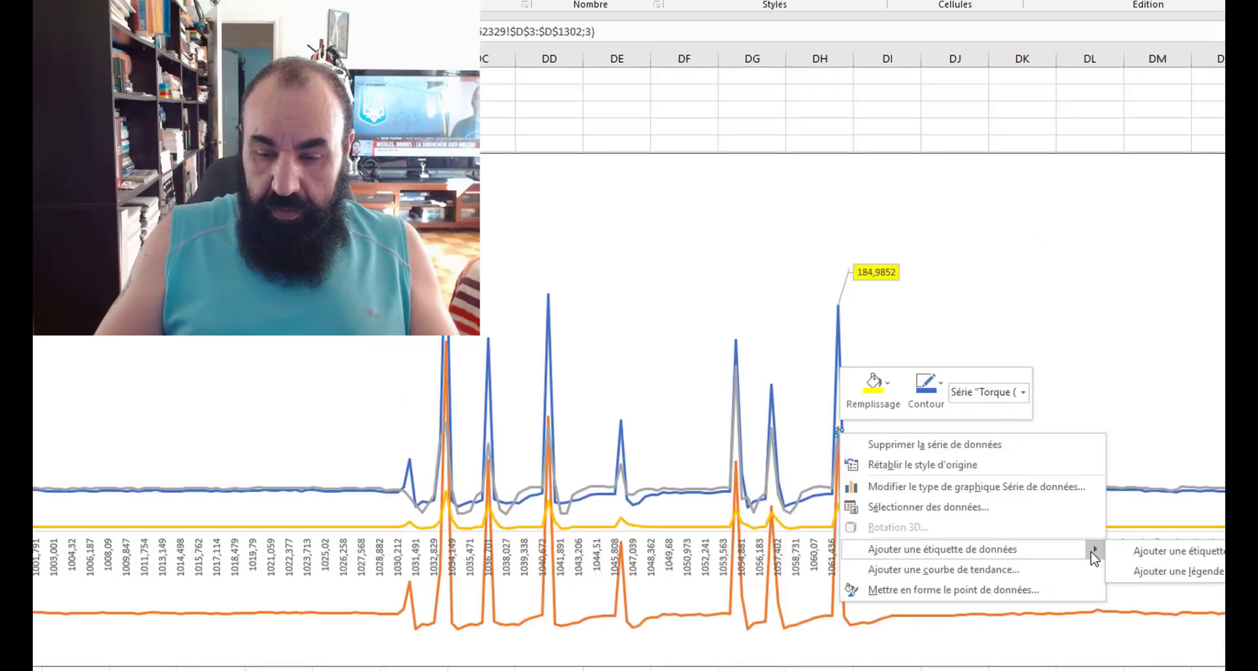
pyautogui.click(1159, 561)
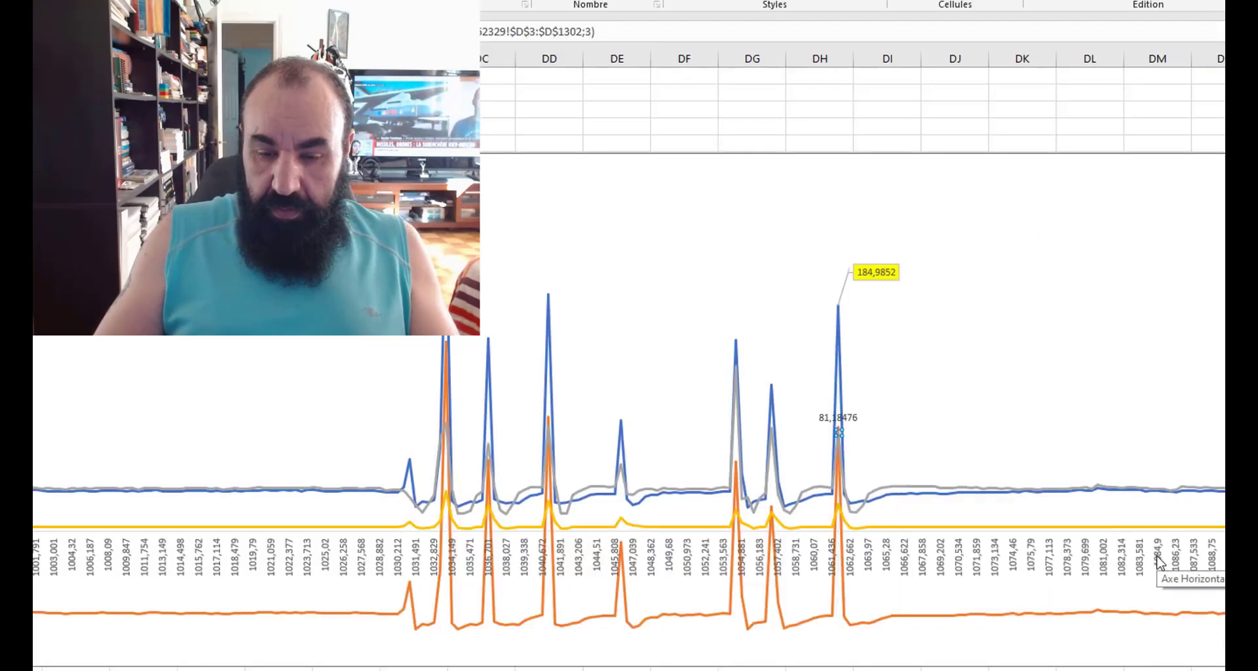
# - Change the Torque peak label's shape to an oval speech-bubble callout
pyautogui.click(838, 417)
pyautogui.moveTo(839, 418); pyautogui.dragTo(927, 411)
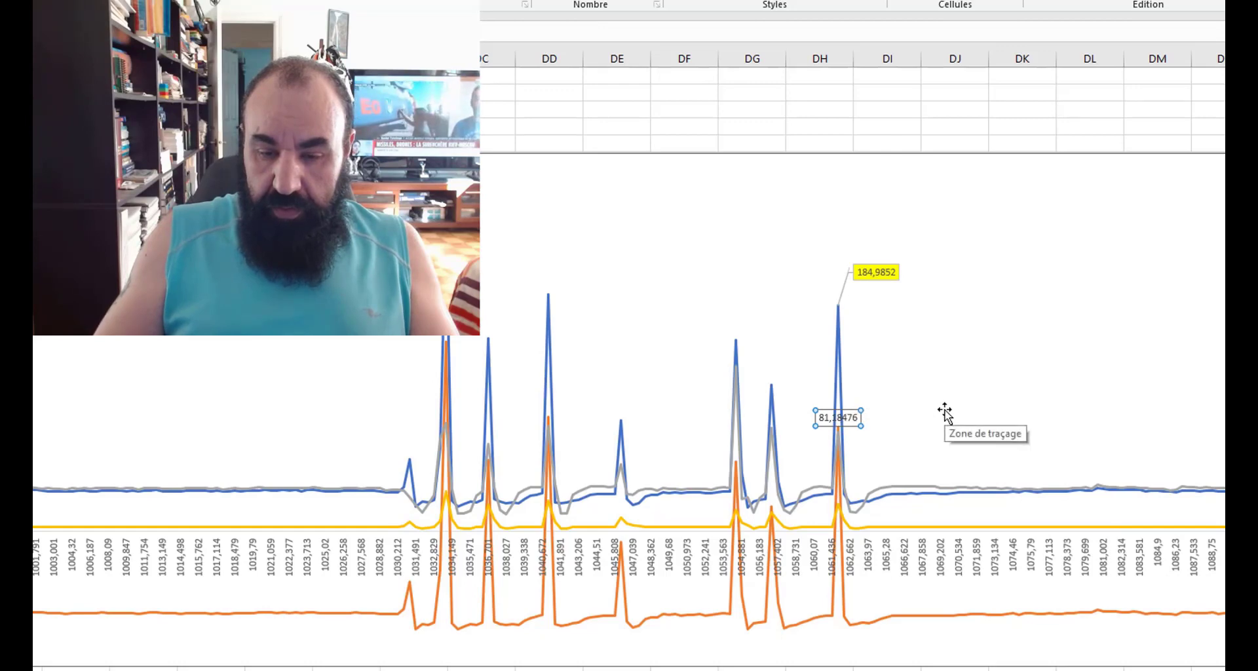
pyautogui.rightClick(851, 418)
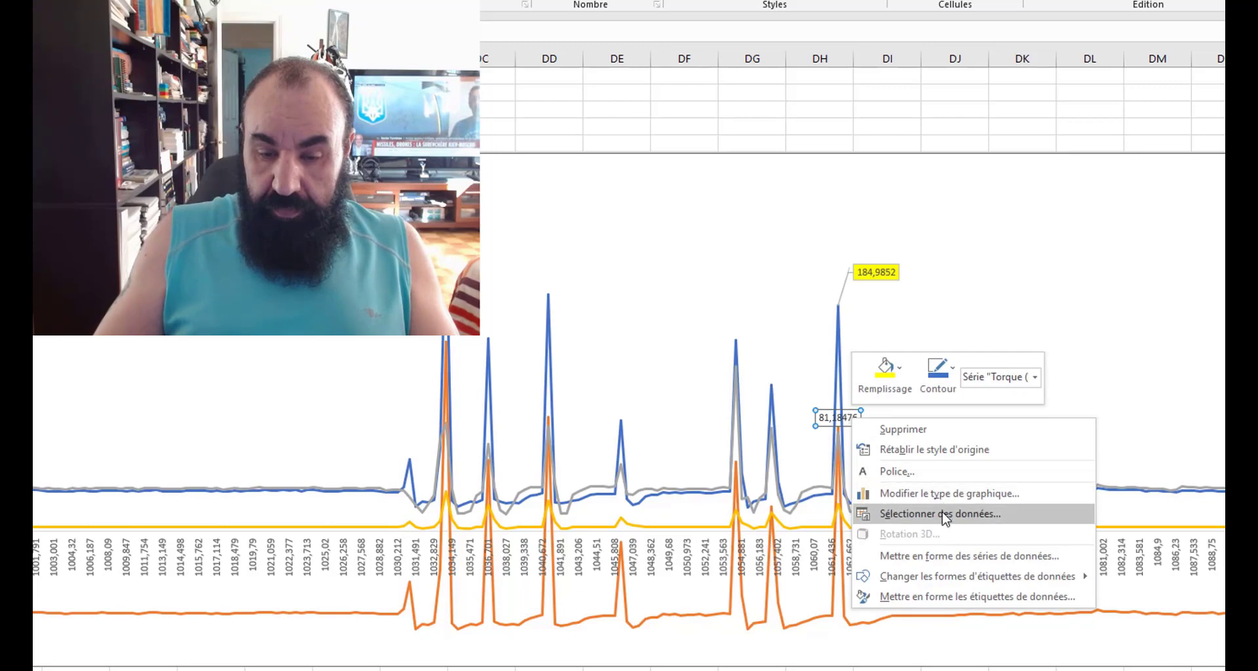
pyautogui.moveTo(954, 580)
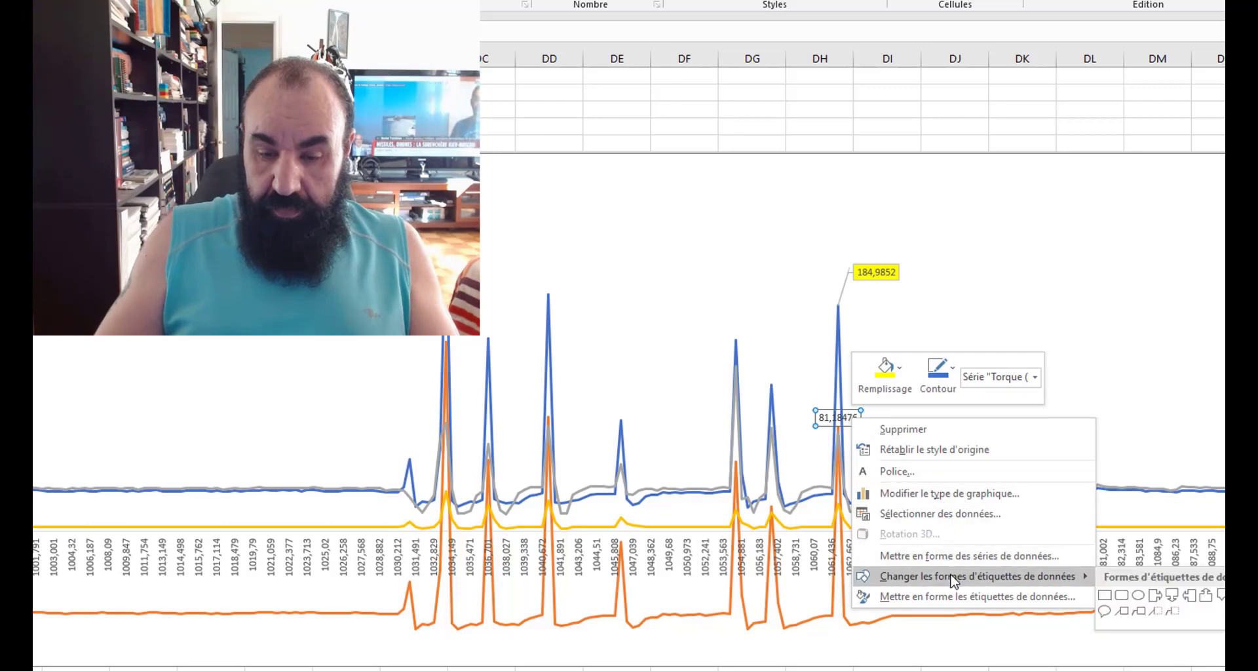
pyautogui.click(1104, 612)
# - Move the oval Torque label to the right of its peak, level with the labelled point
pyautogui.moveTo(848, 416); pyautogui.dragTo(901, 406)
pyautogui.moveTo(1062, 445); pyautogui.dragTo(1061, 447)
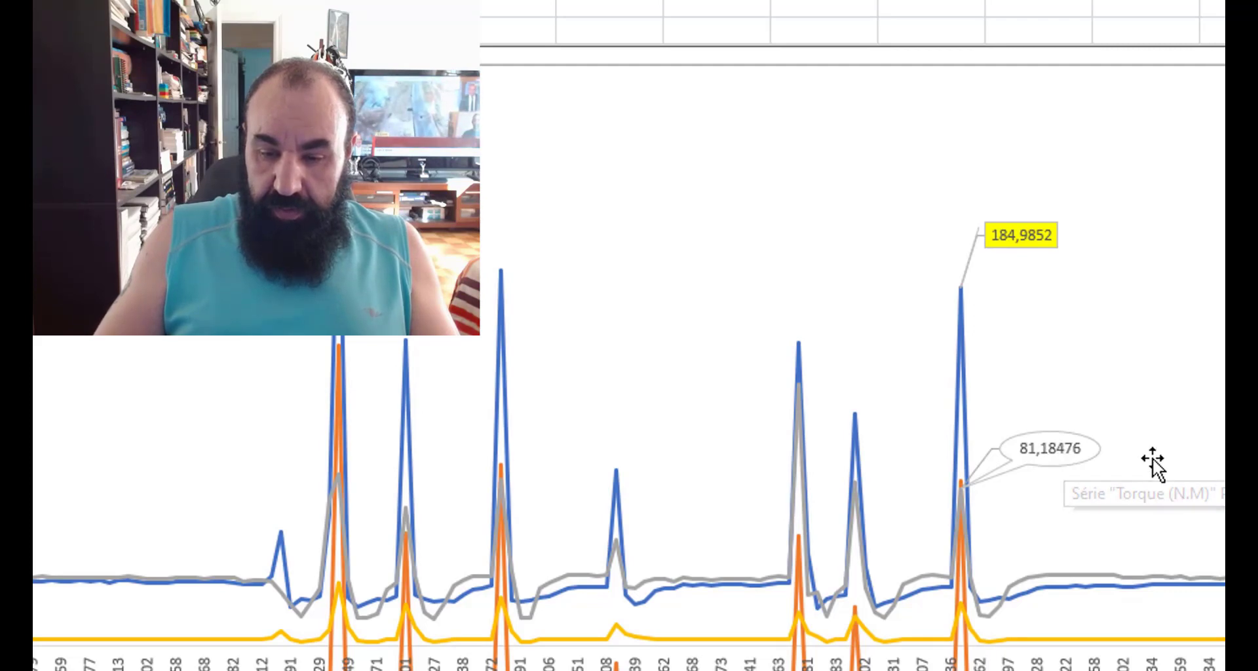
pyautogui.moveTo(1060, 450); pyautogui.dragTo(1218, 362)
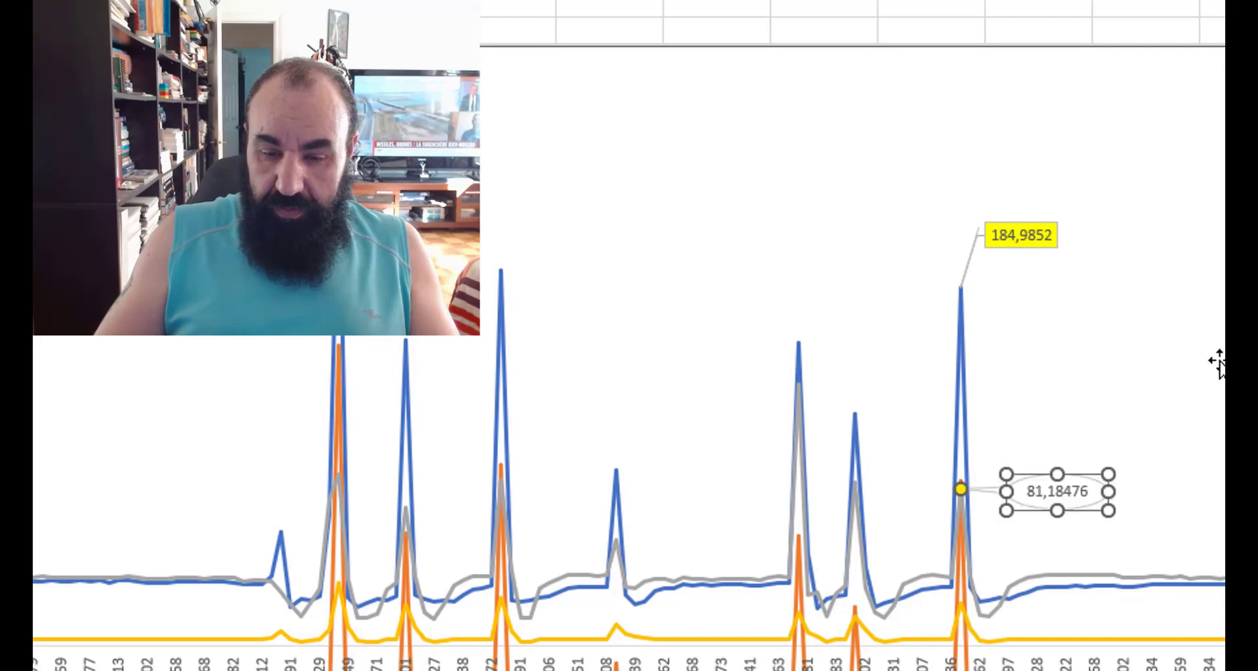
pyautogui.click(1217, 361)
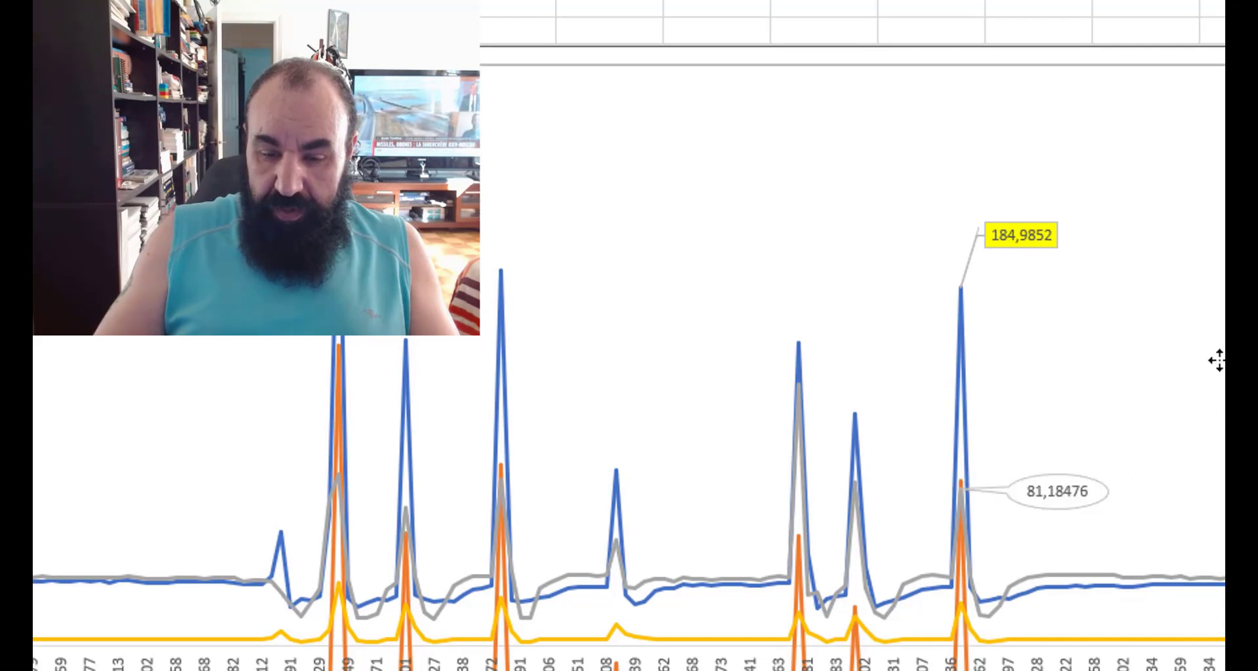